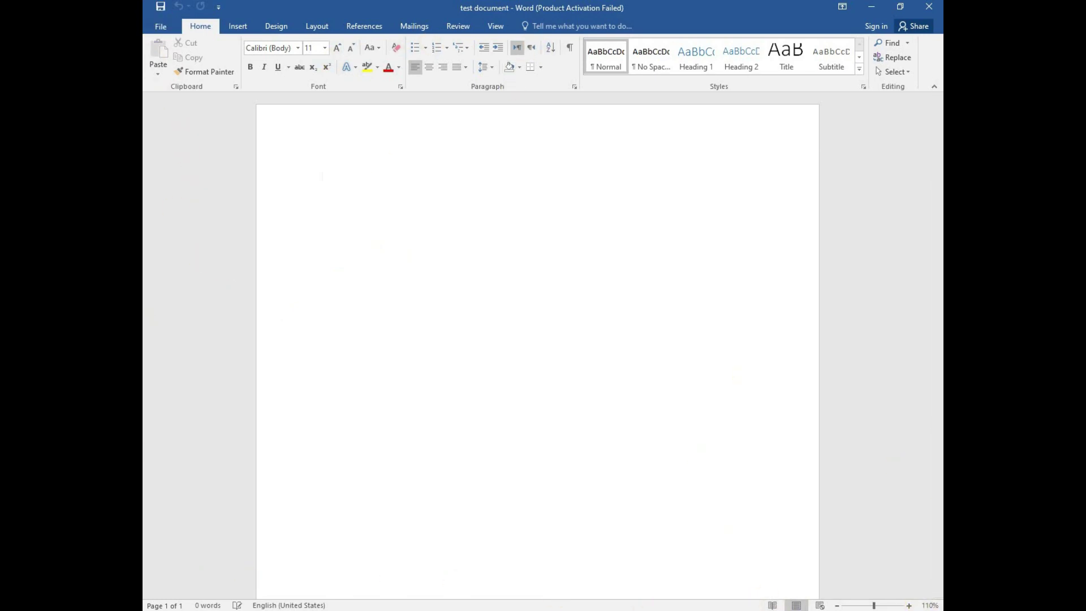
Switch to word.pdf in the browser, examine the labelled diagram of the Word window, and return to the test document.
click(465, 546)
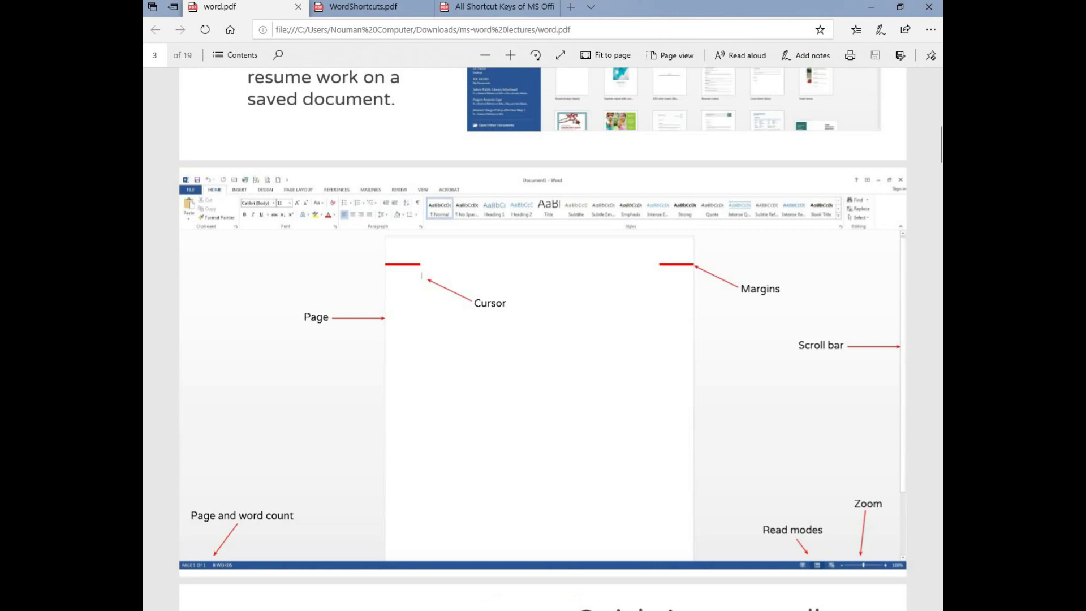
click(497, 608)
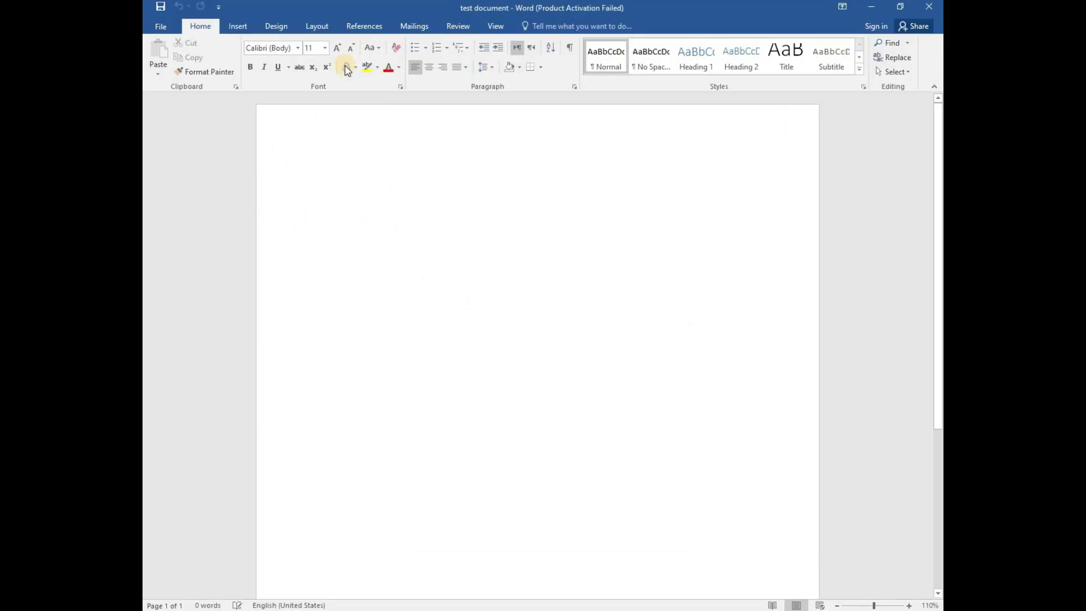
Apply the Narrow margin preset, 0.5" on all sides, to the document.
click(314, 26)
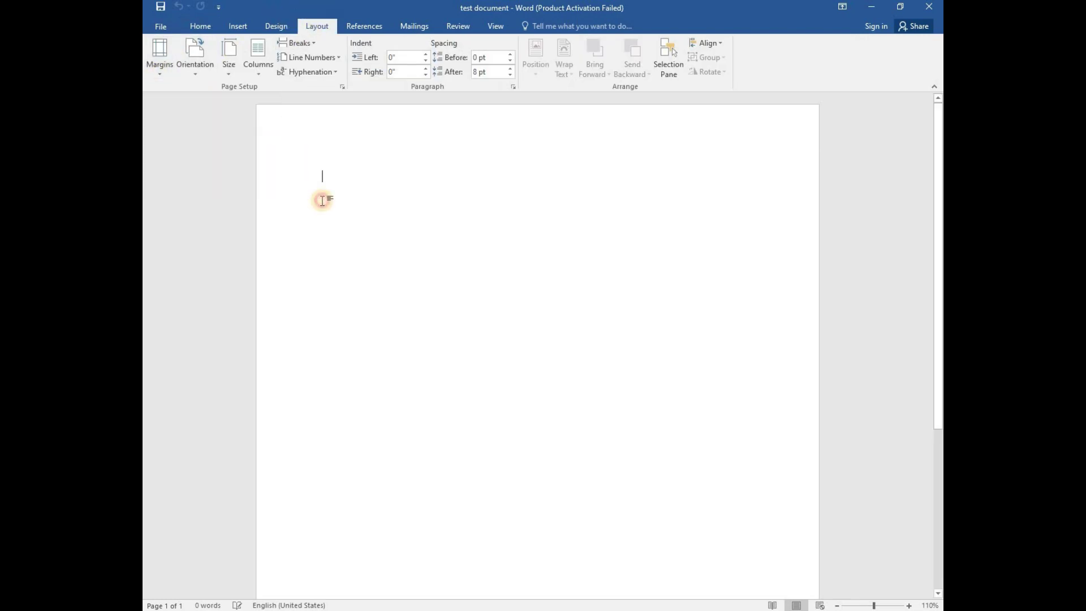
click(162, 74)
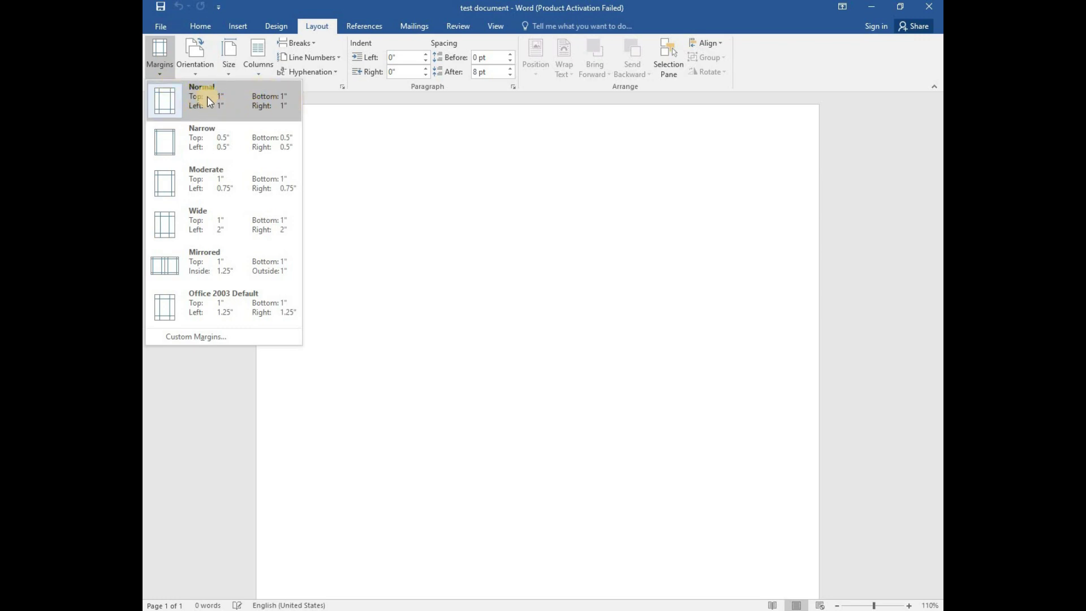
click(364, 160)
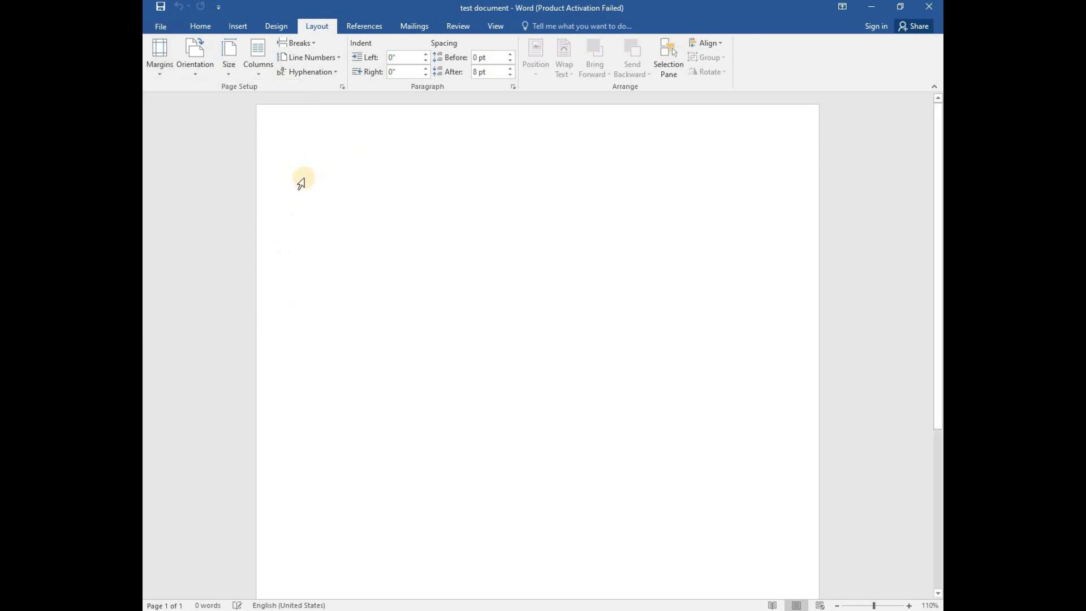
click(161, 66)
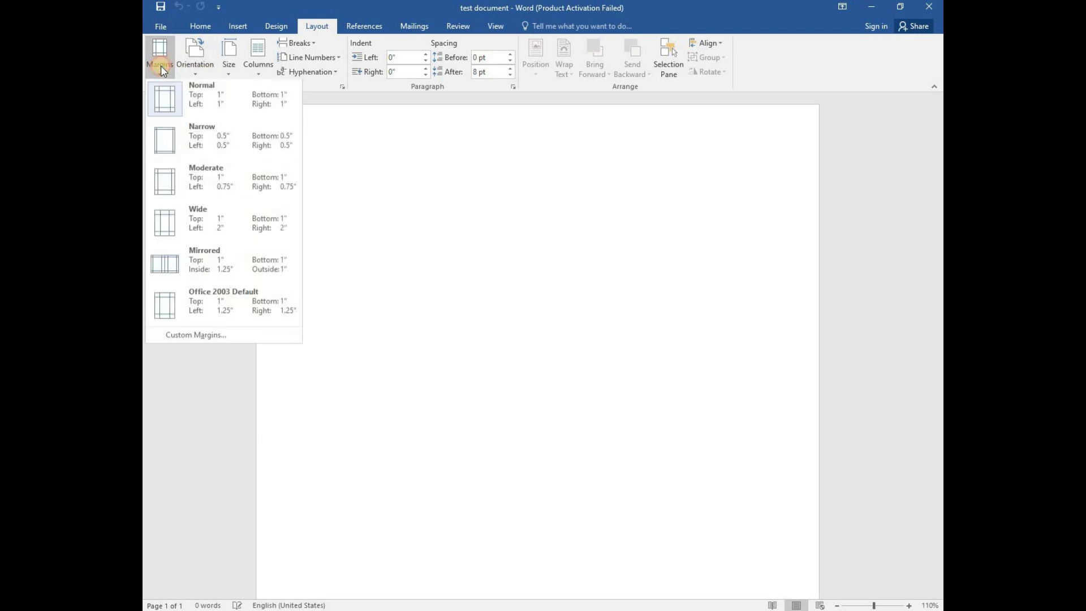
click(177, 139)
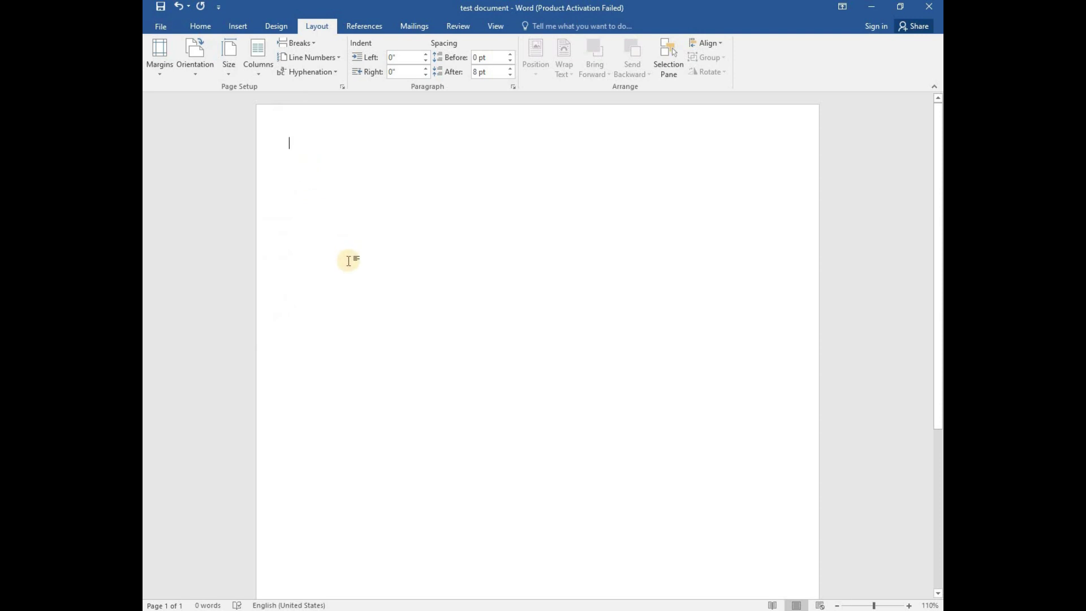
Undo and redo the margin change several times to compare both layouts, ending with the Narrow margins.
key(ctrl+z)
key(ctrl+y)
key(ctrl+z)
key(ctrl+y)
key(ctrl+z)
key(ctrl+y)
key(ctrl+z)
key(ctrl+y)
Examine the custom margin settings in the Page Setup dialog without changing them.
click(160, 71)
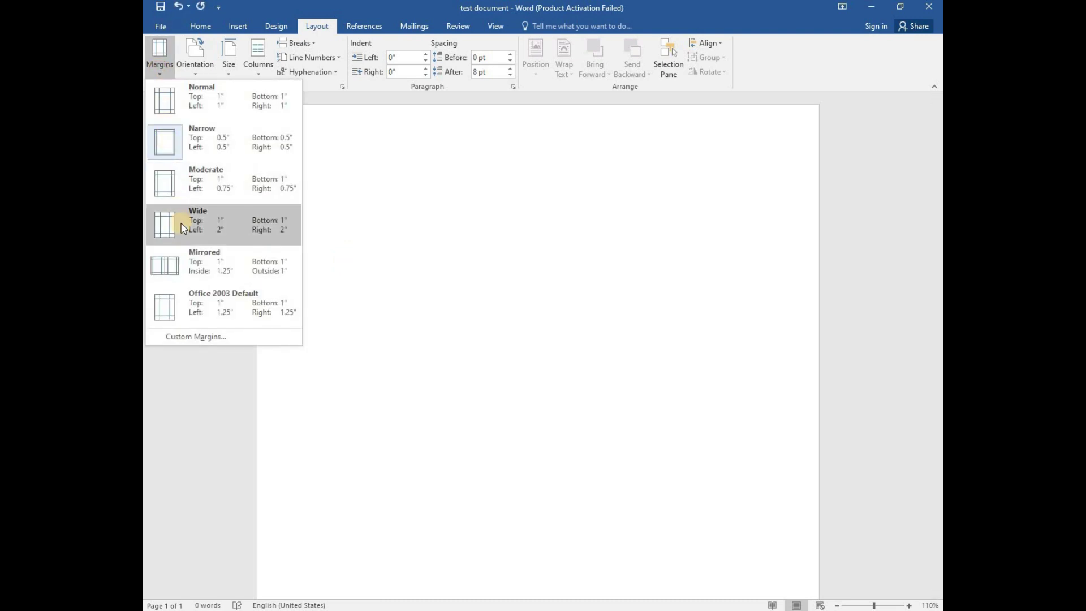
click(210, 334)
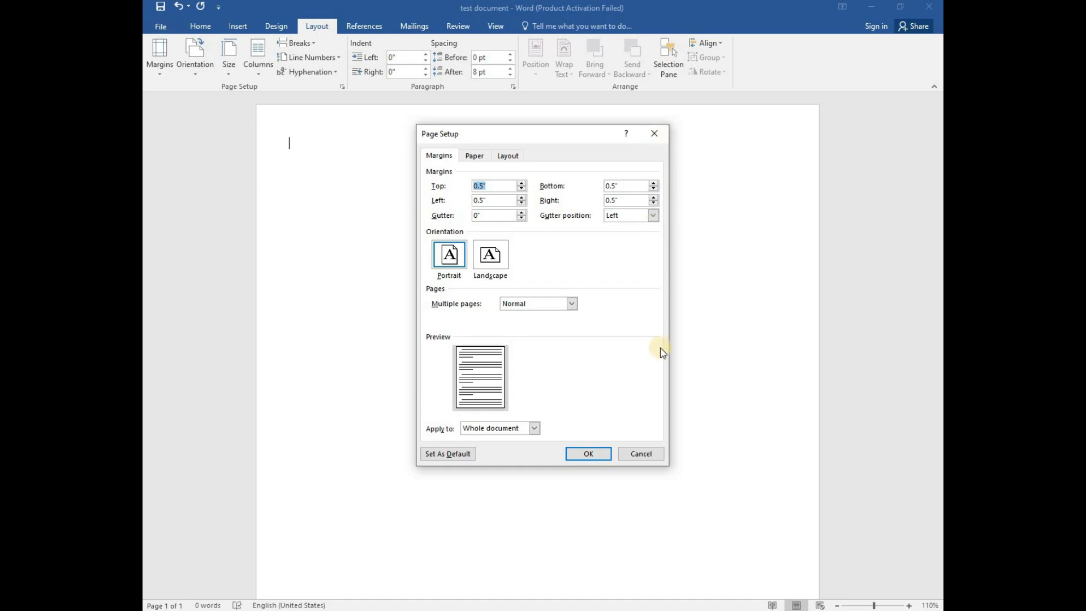
click(646, 456)
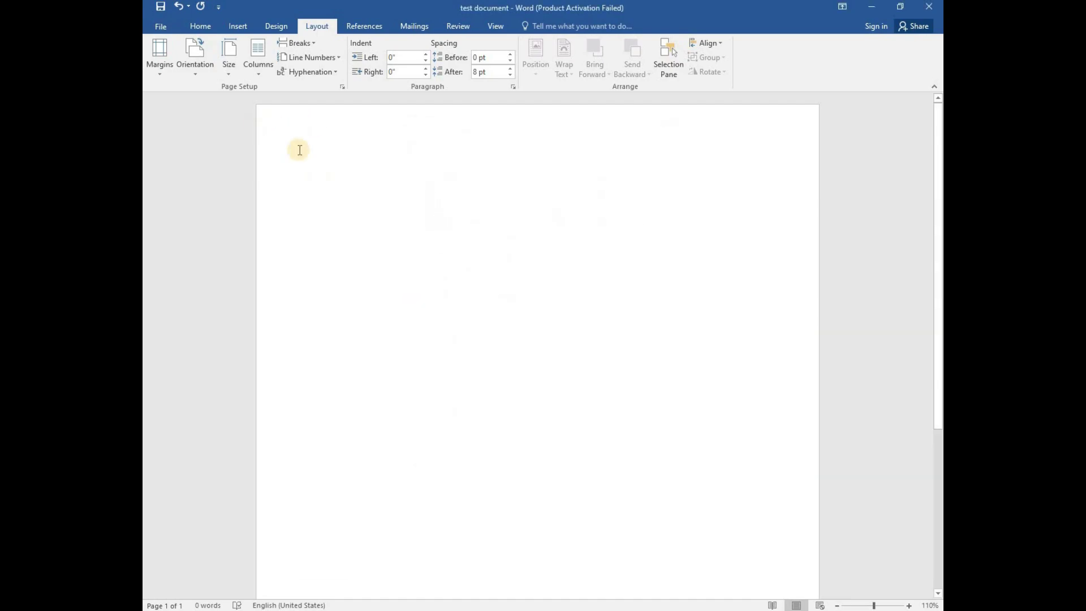
View the document's Info page and return to the Home commands in the editing view.
click(164, 26)
click(169, 26)
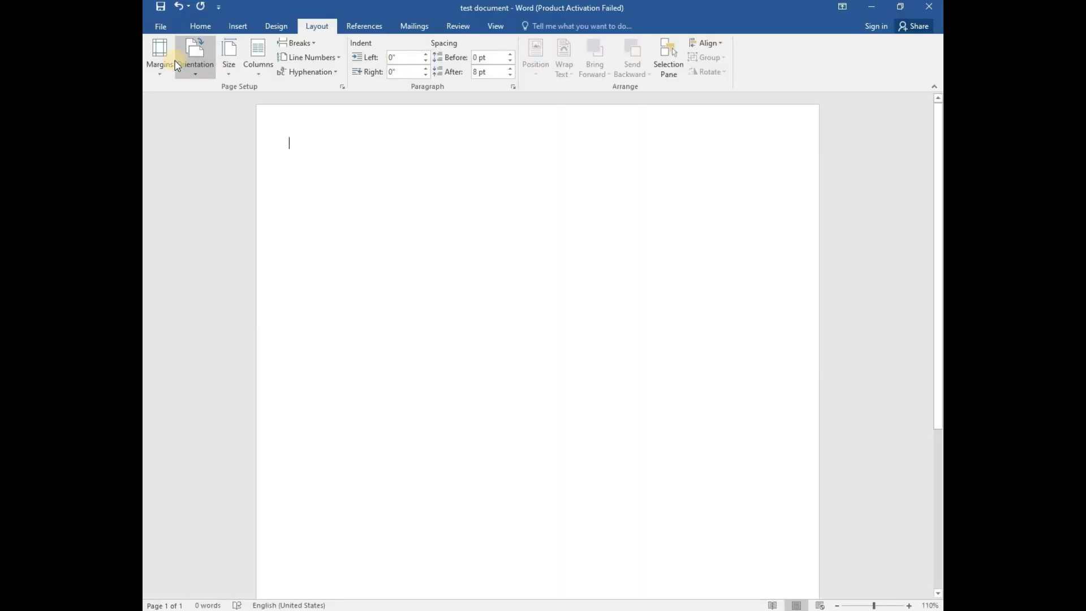
click(170, 26)
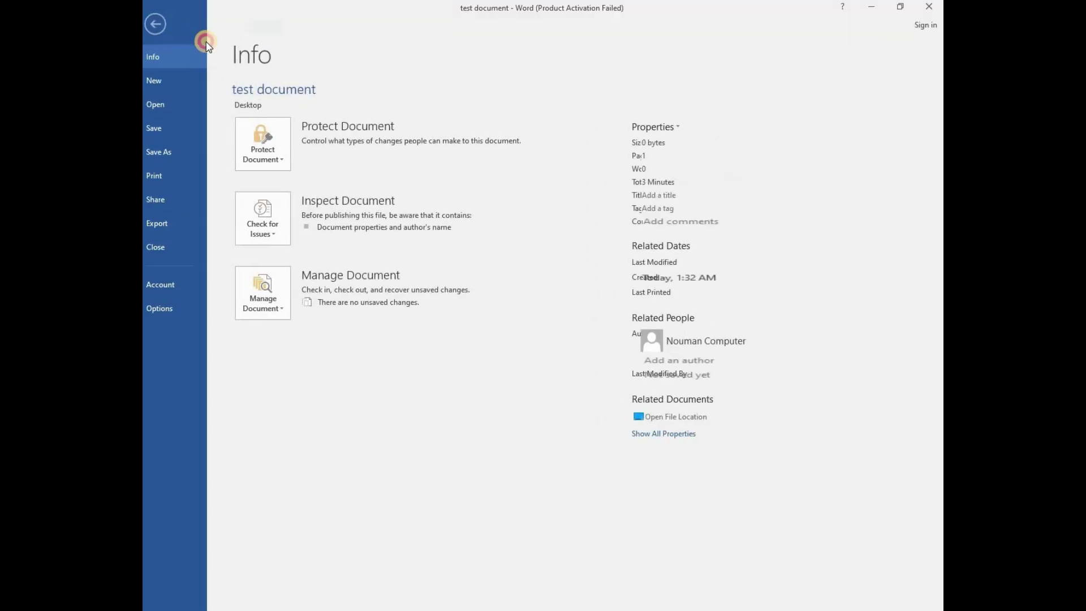
key(Escape)
click(200, 26)
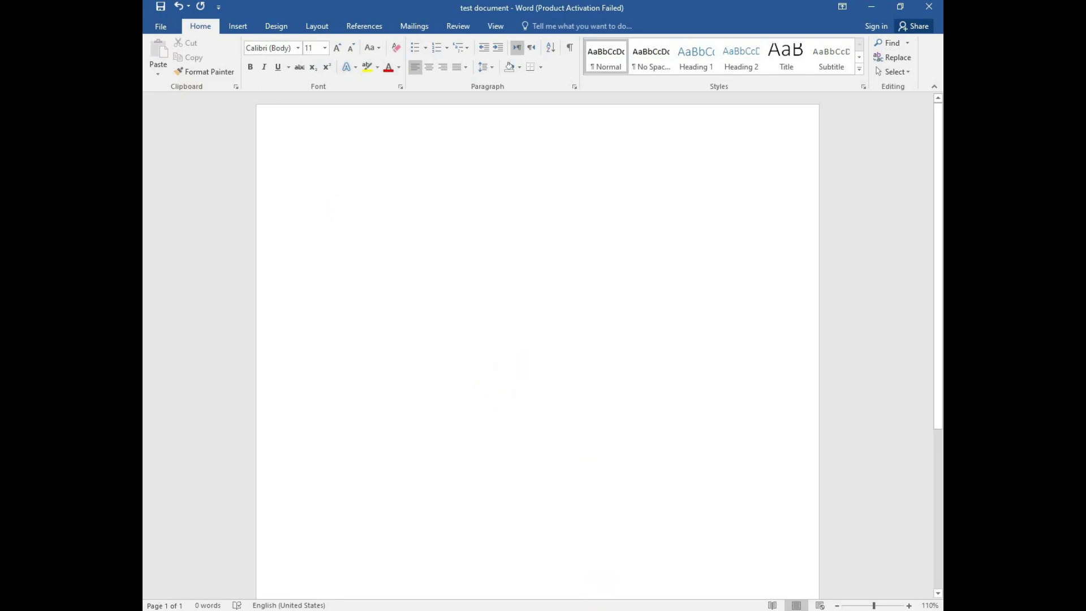
Compare the labelled Word window diagram in word.pdf with the test document's scroll bar and page count.
key(alt+Tab)
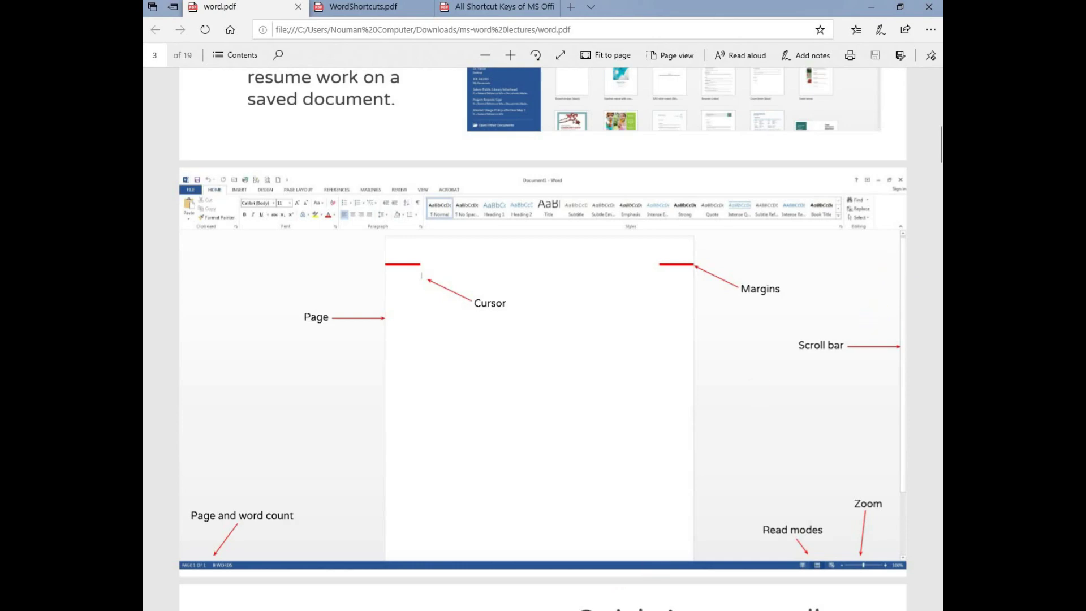
key(alt+Tab)
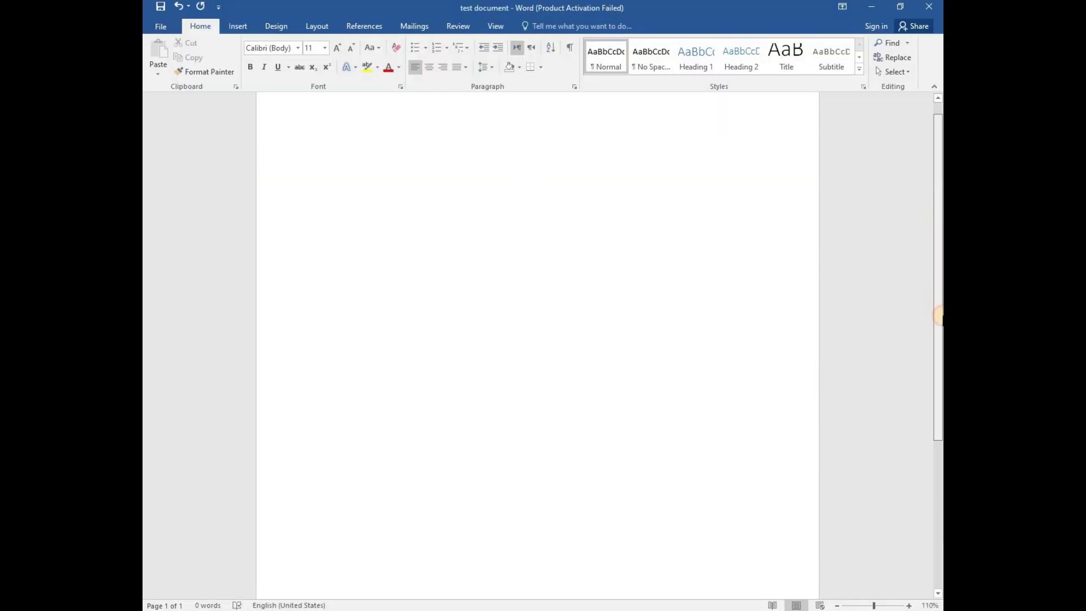
scroll(933, 162, up, 1)
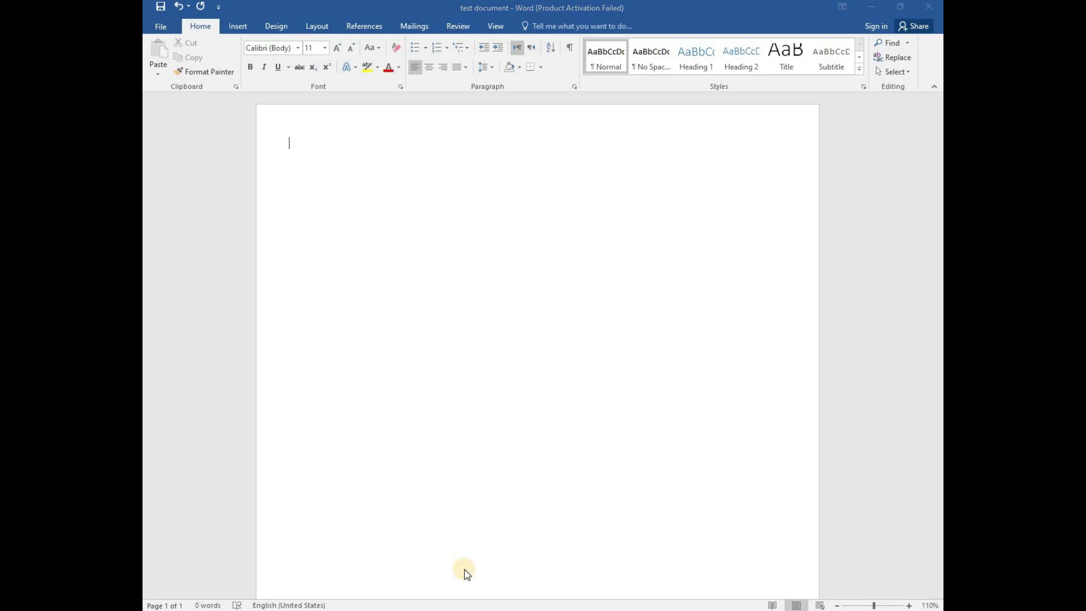
key(alt+Tab)
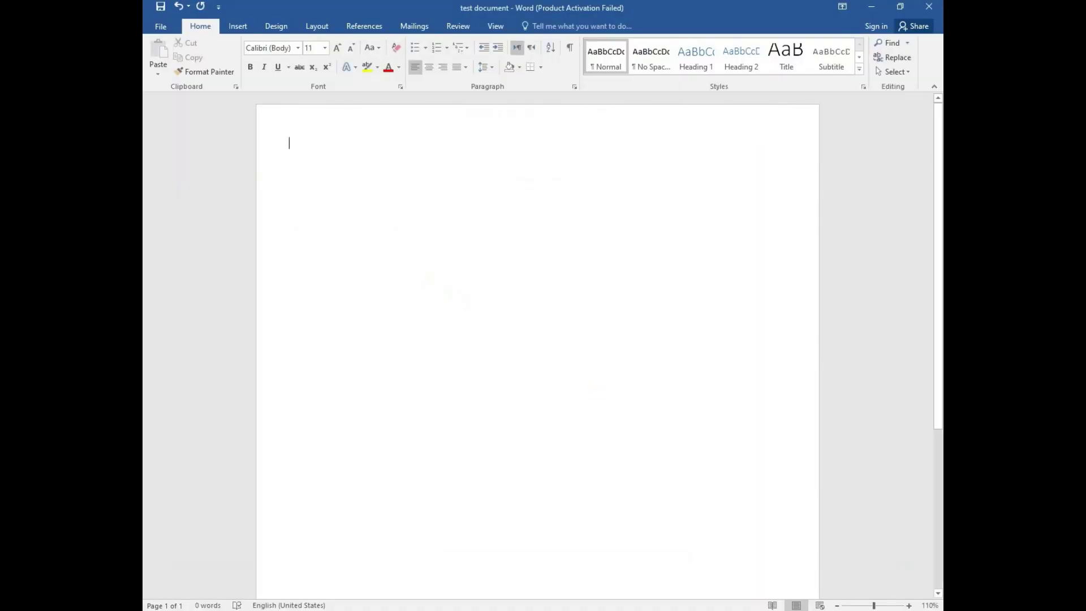
scroll(473, 422, down, 3)
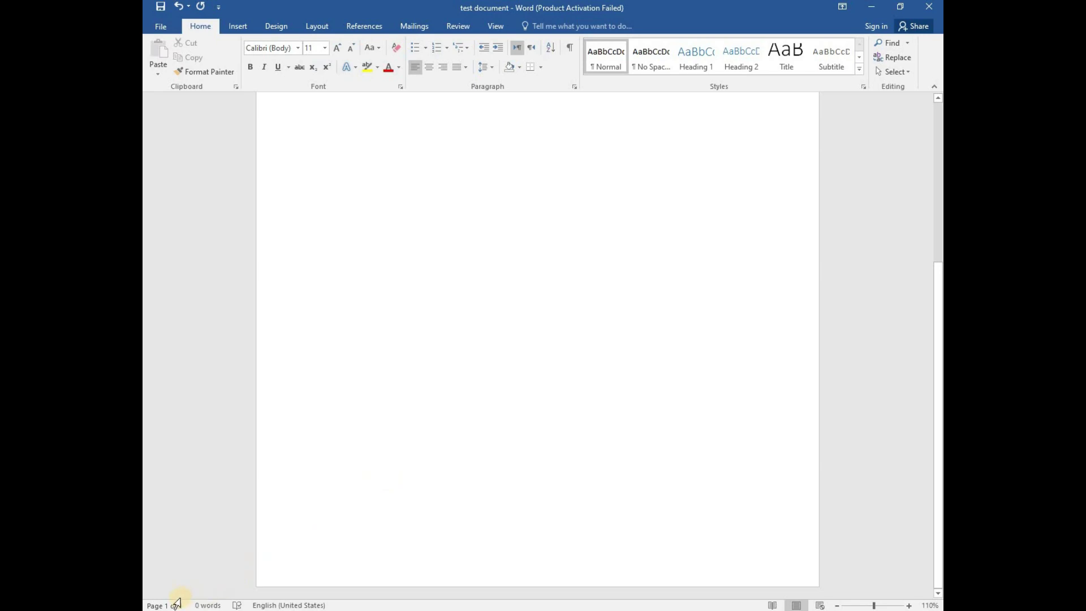
scroll(343, 458, up, 5)
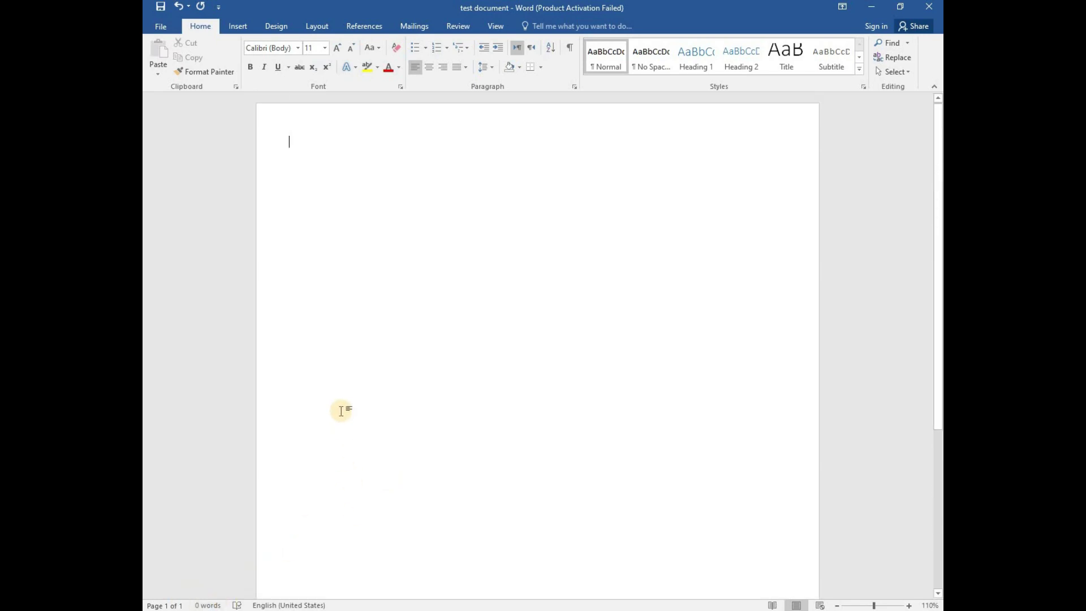
Write "This is my first page" on the blank page and delete all the text again.
text(hios is my)
key(BackSpace)
key(BackSpace)
text(is my)
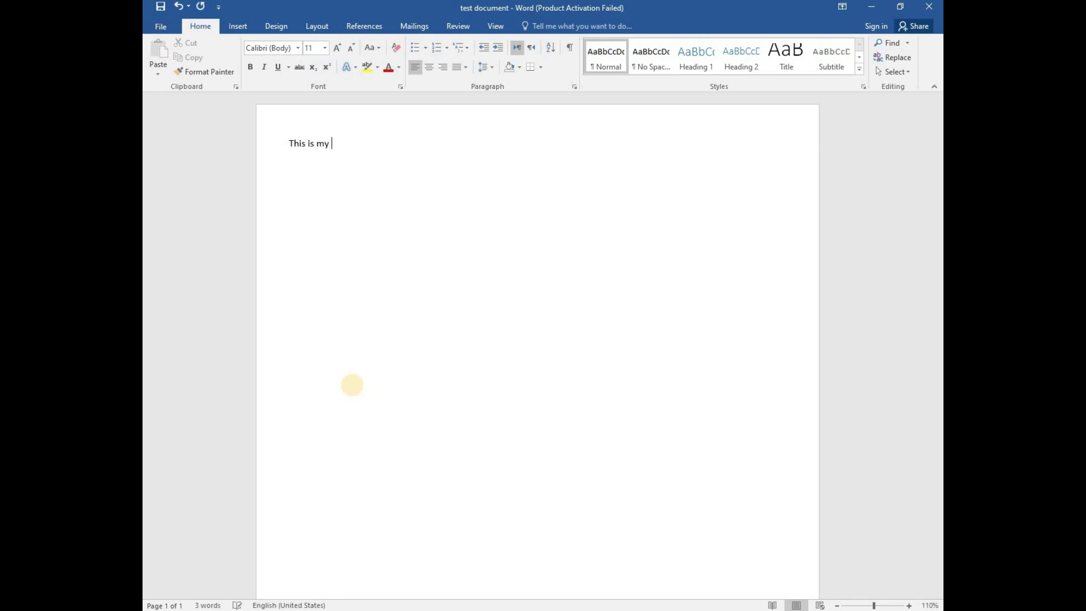
text( first page)
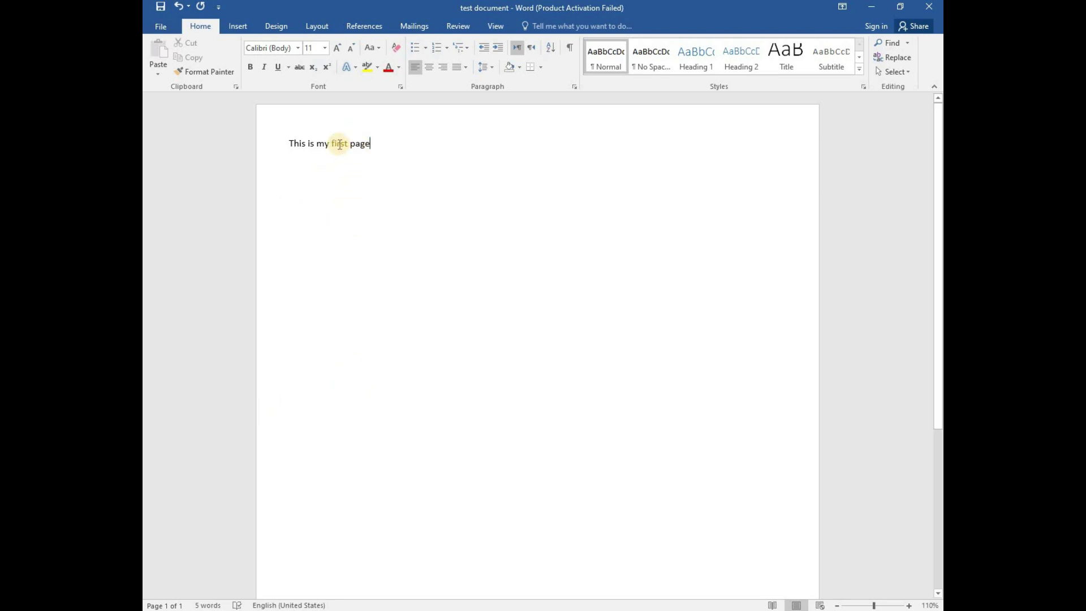
scroll(331, 291, down, 3)
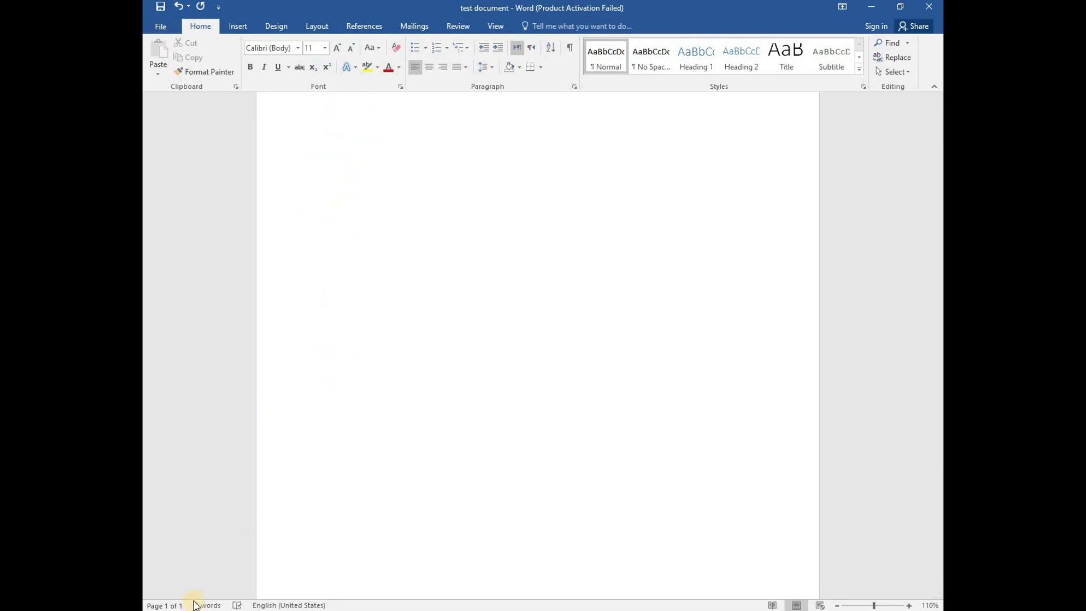
scroll(322, 399, up, 3)
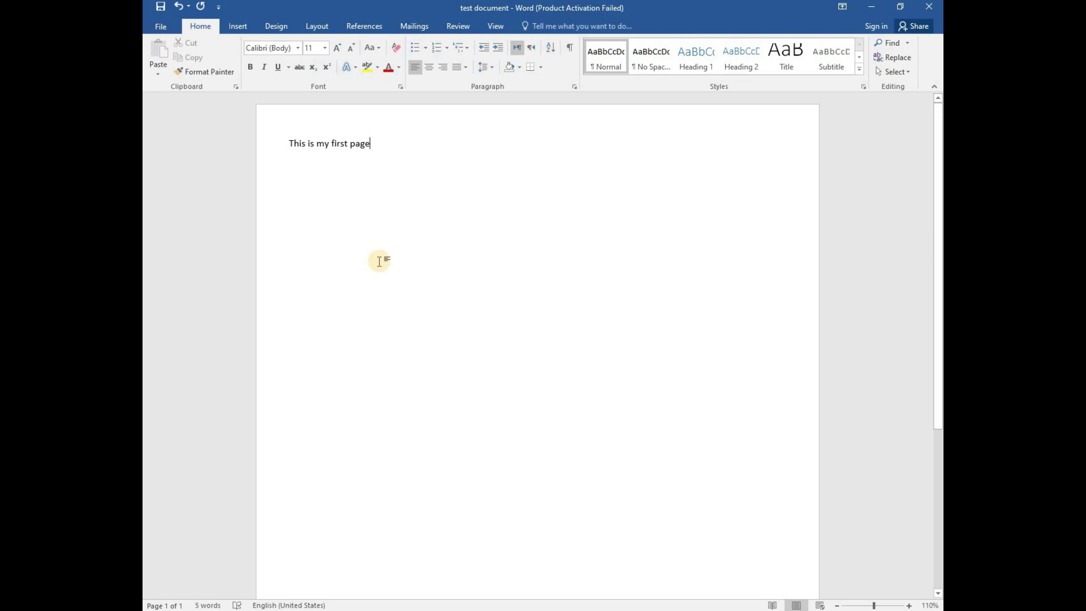
key(ctrl+a)
key(BackSpace)
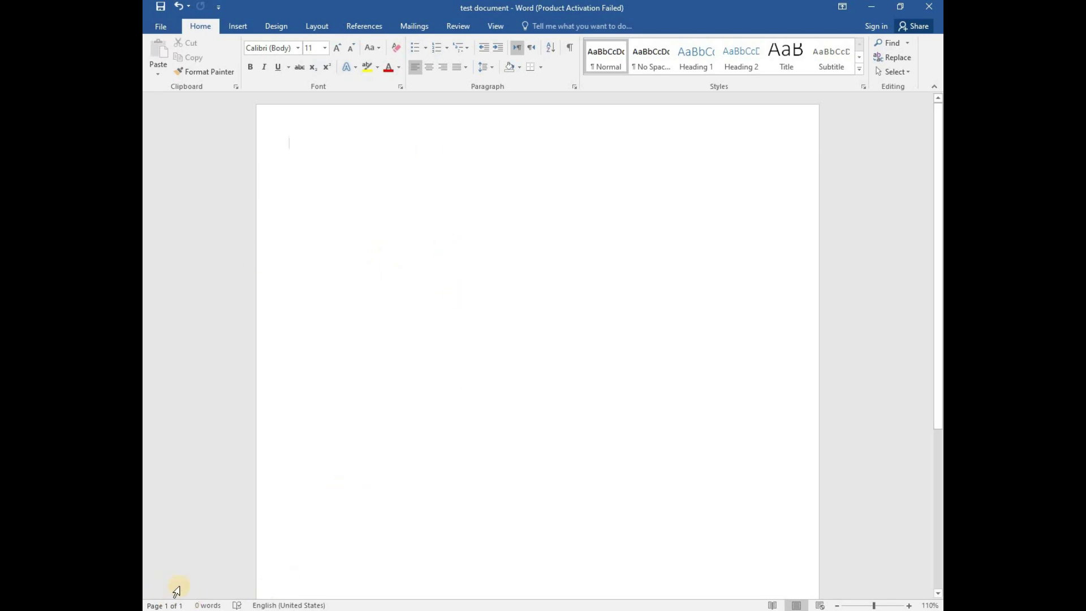
Preview the document in Read Mode and return to Print Layout.
click(773, 606)
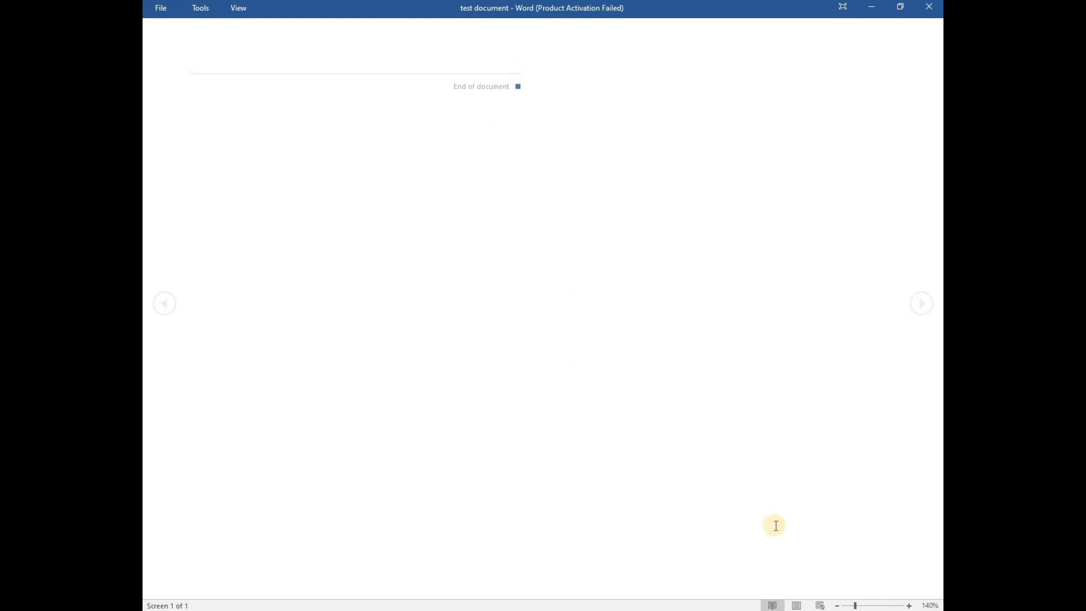
click(797, 604)
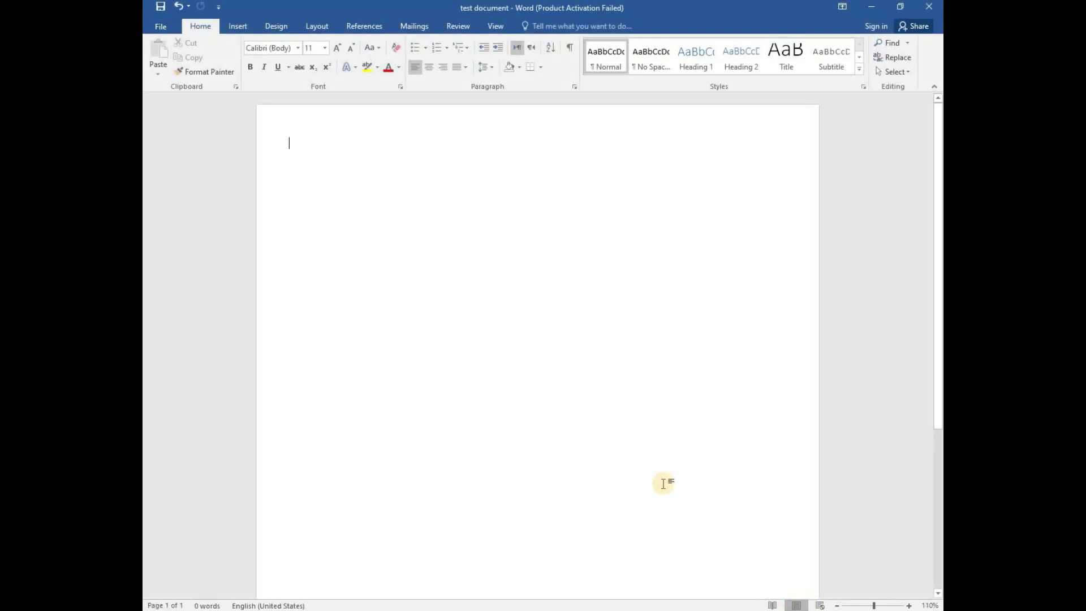
scroll(539, 347, down, 1)
scroll(526, 351, up, 1)
scroll(514, 356, down, 1)
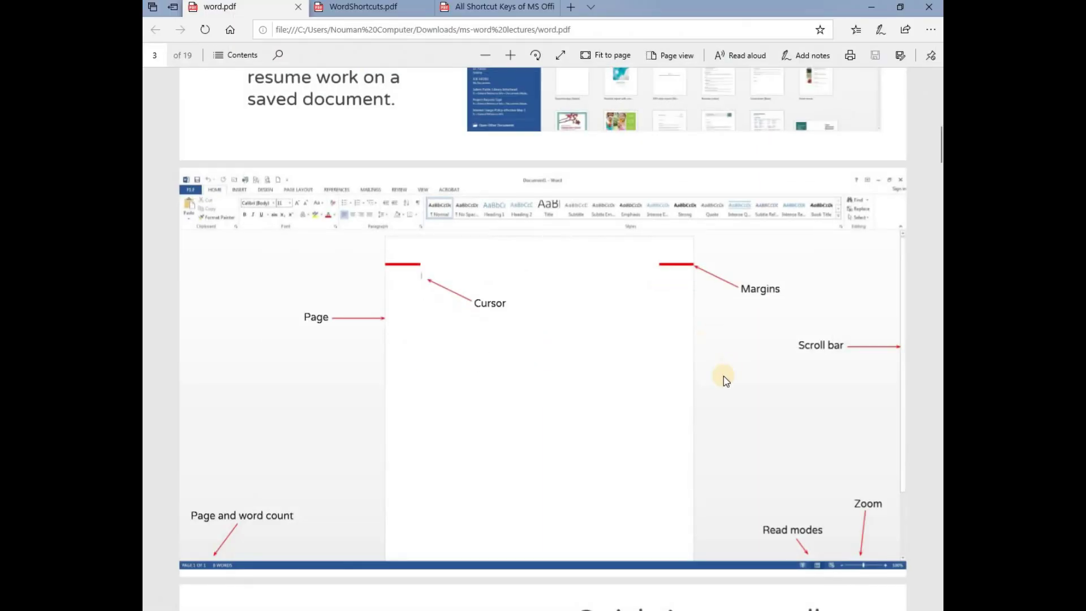
Check the labelled Word window diagram in word.pdf and minimize the browser to return to the test document.
scroll(730, 375, down, 4)
scroll(769, 345, up, 4)
click(872, 7)
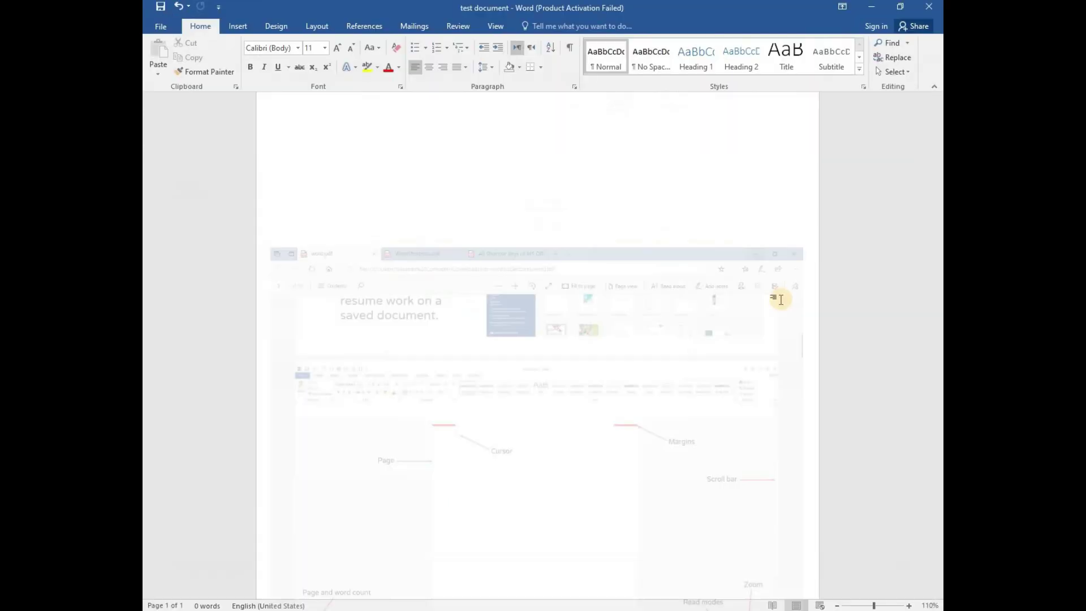
Zoom the document in to 160%.
click(909, 605)
click(909, 606)
click(909, 606)
click(909, 606)
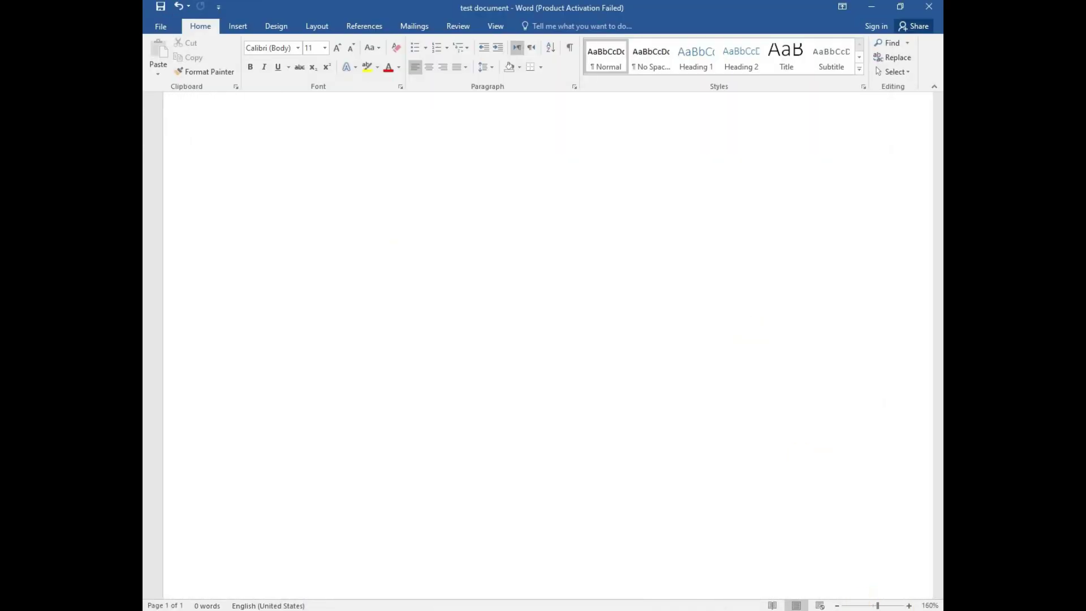
Zoom the document out to 70% and set its zoom level to 100%.
click(838, 606)
click(838, 606)
click(837, 606)
click(838, 605)
click(838, 606)
click(838, 606)
click(838, 606)
click(838, 606)
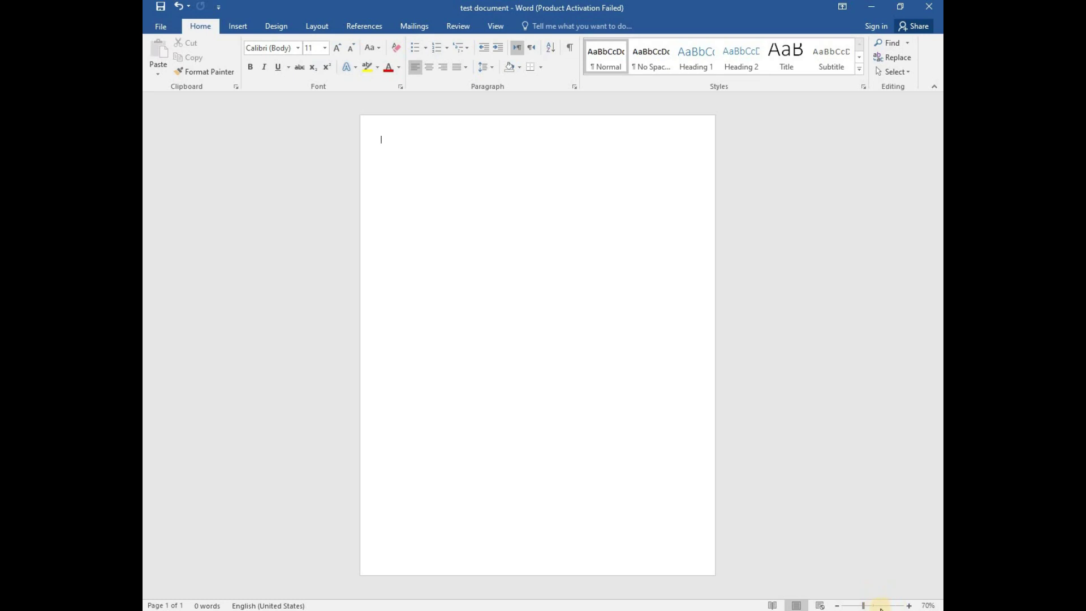
drag(865, 605, 873, 605)
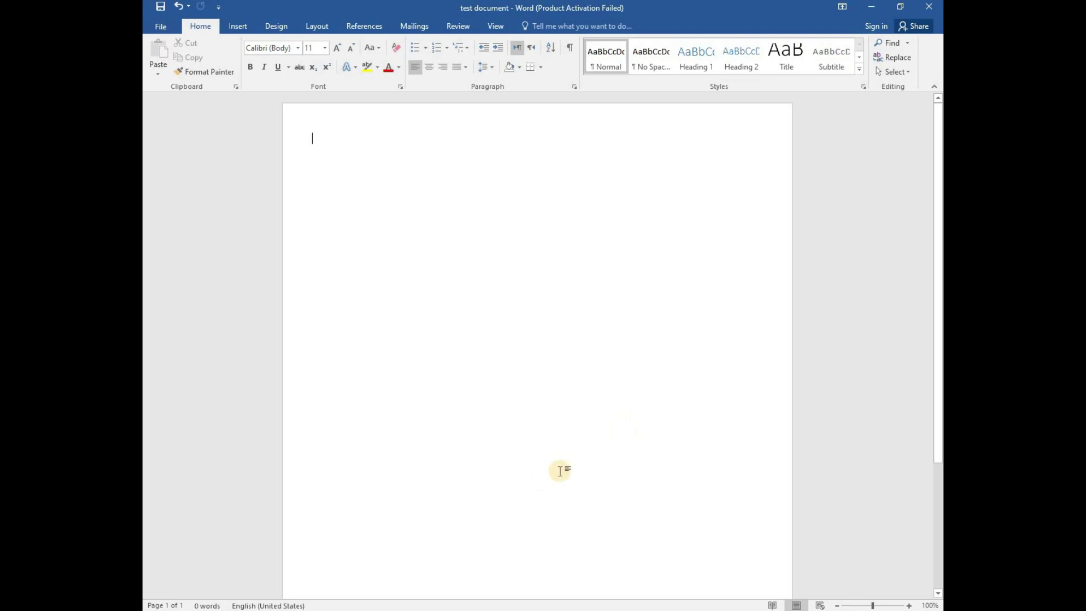
Switch to word.pdf in the browser and read the Quick Access toolbar page.
key(alt+Tab)
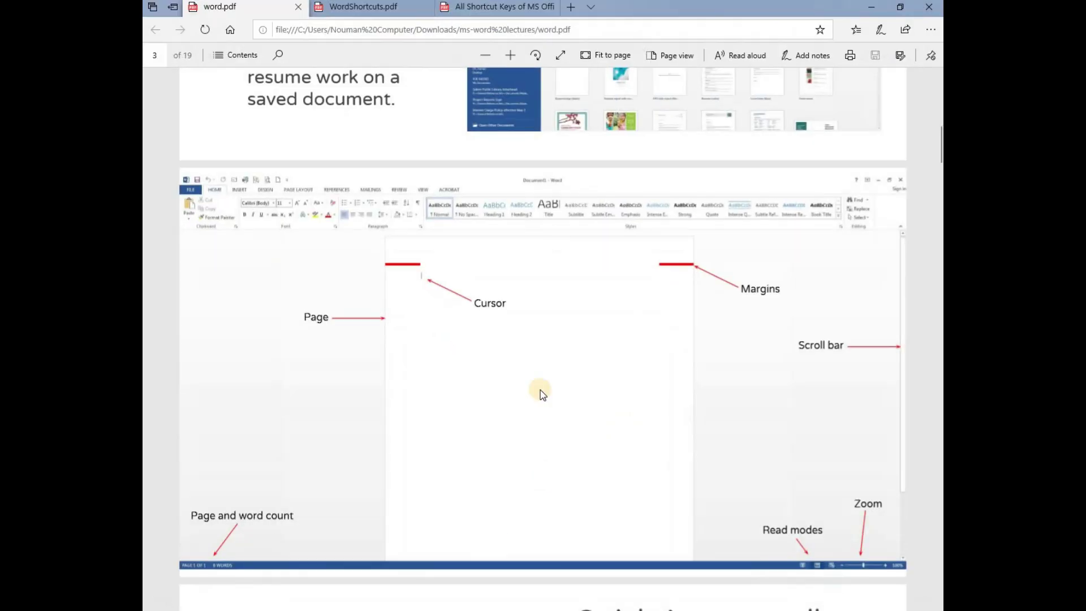
scroll(545, 412, down, 7)
scroll(545, 412, up, 1)
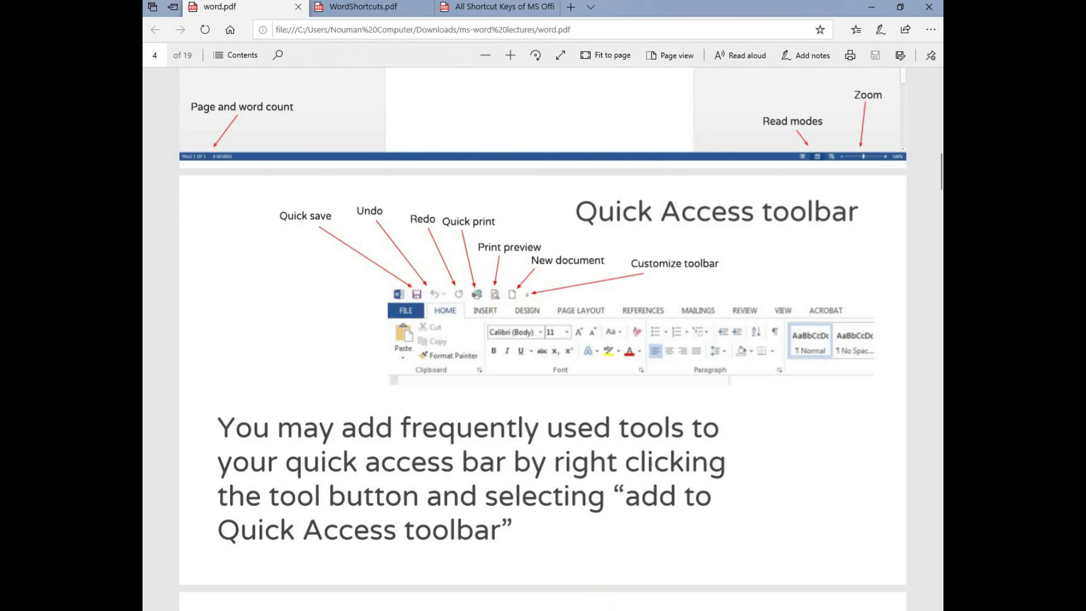
Switch back to the Word test document and write "This is my first task" on the page.
key(alt+Tab)
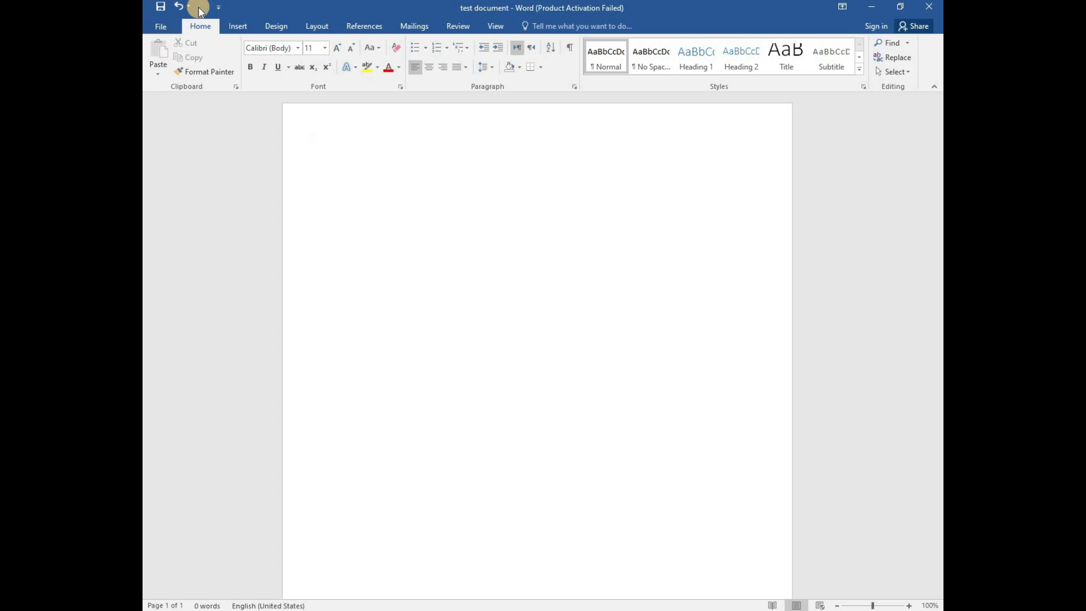
text(ask)
key(ctrl+a)
key(BackSpace)
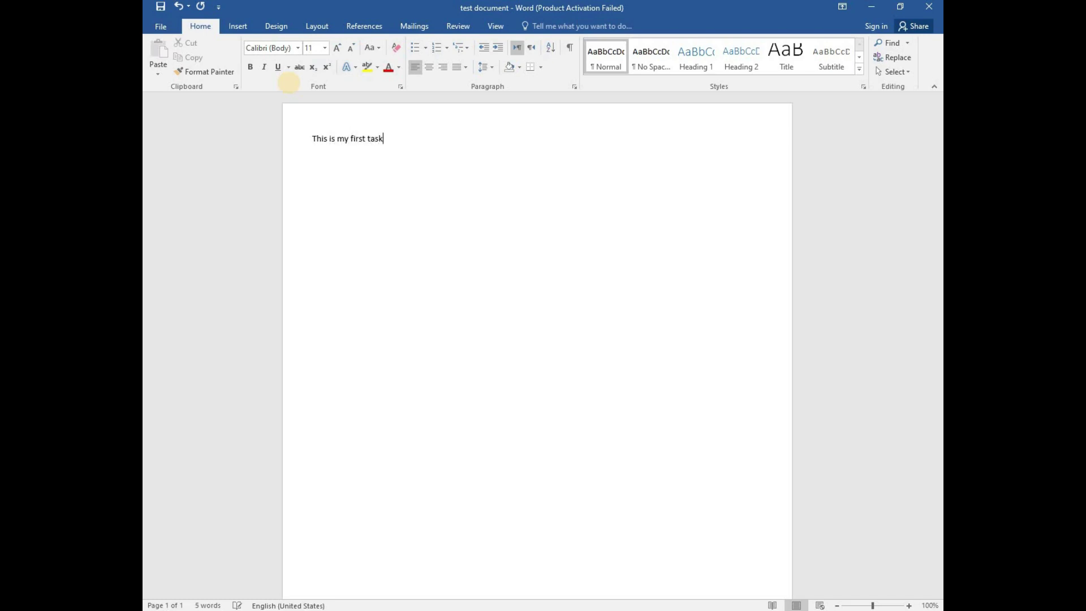
Undo the last typing in the document and redo it.
click(181, 6)
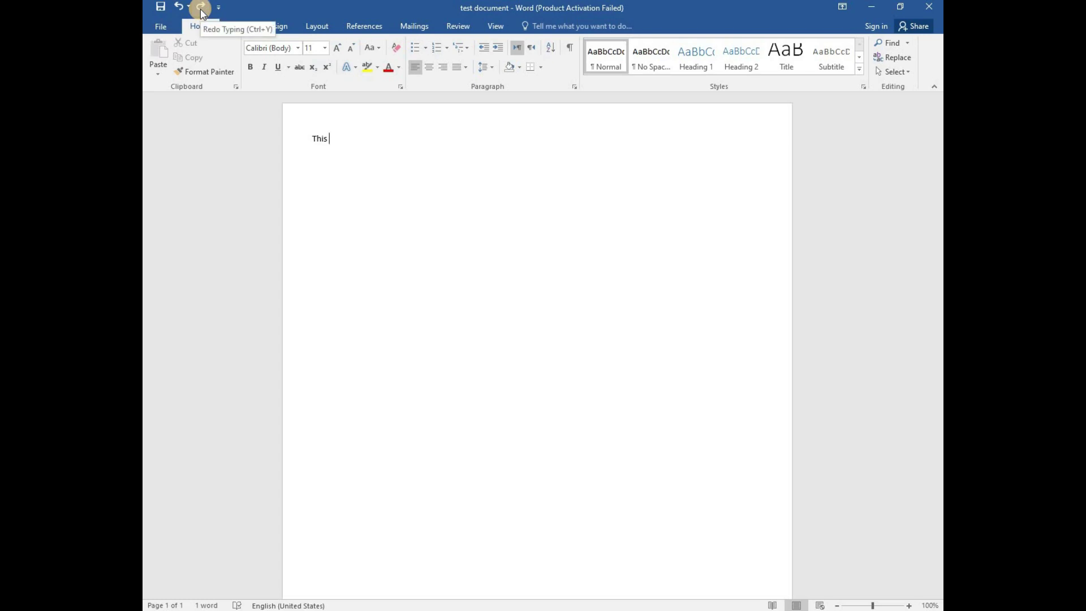
click(201, 8)
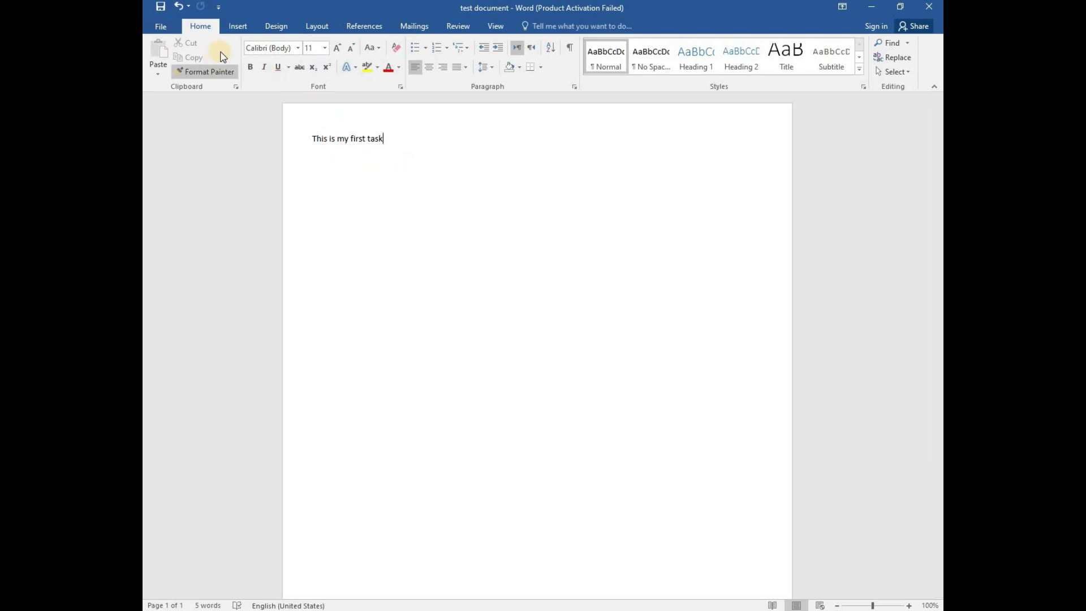
View the customization options of the Quick Access toolbar and switch to word.pdf in the browser.
click(218, 6)
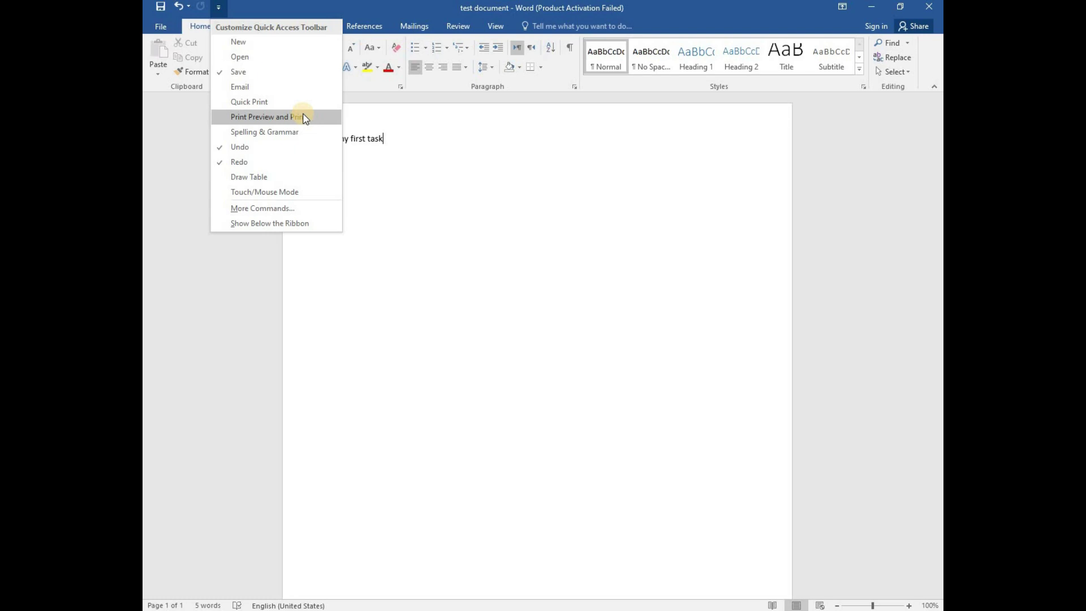
key(alt+Tab)
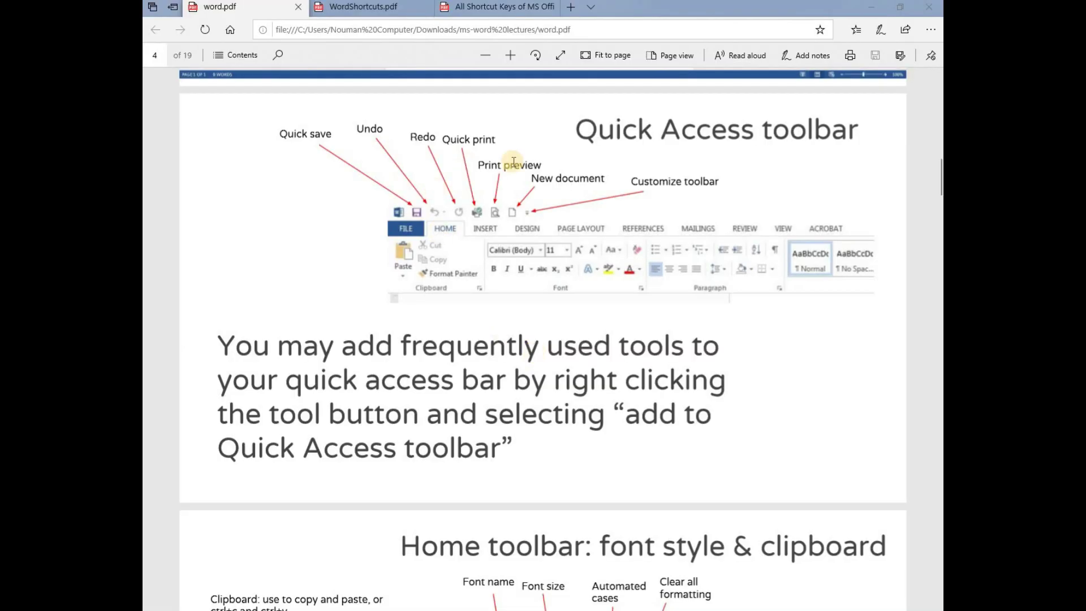
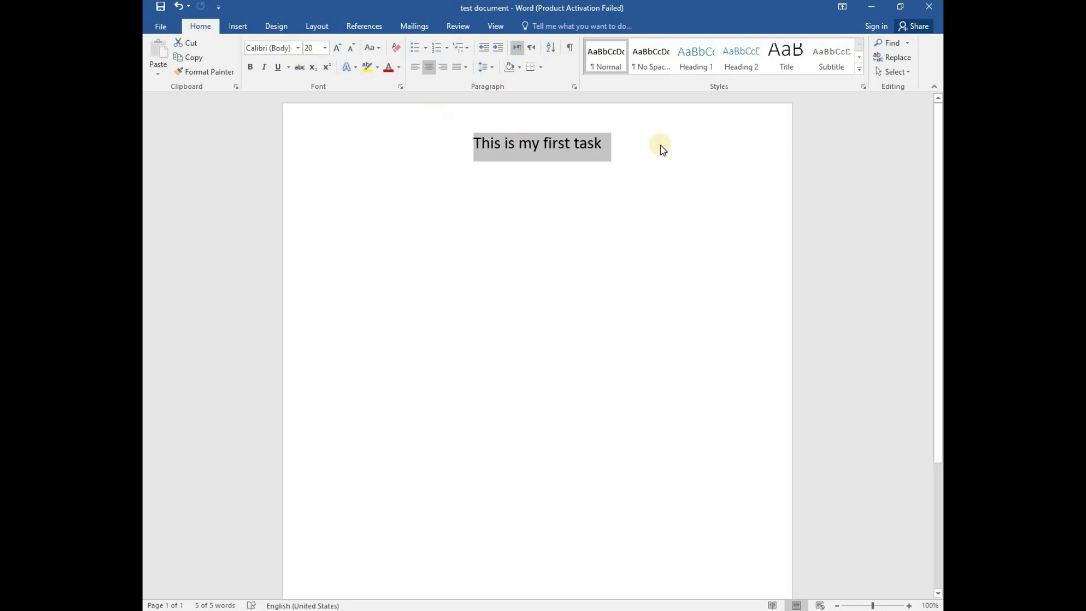
Set the selected line "This is my first task" to Times New Roman at font size 20.
click(297, 48)
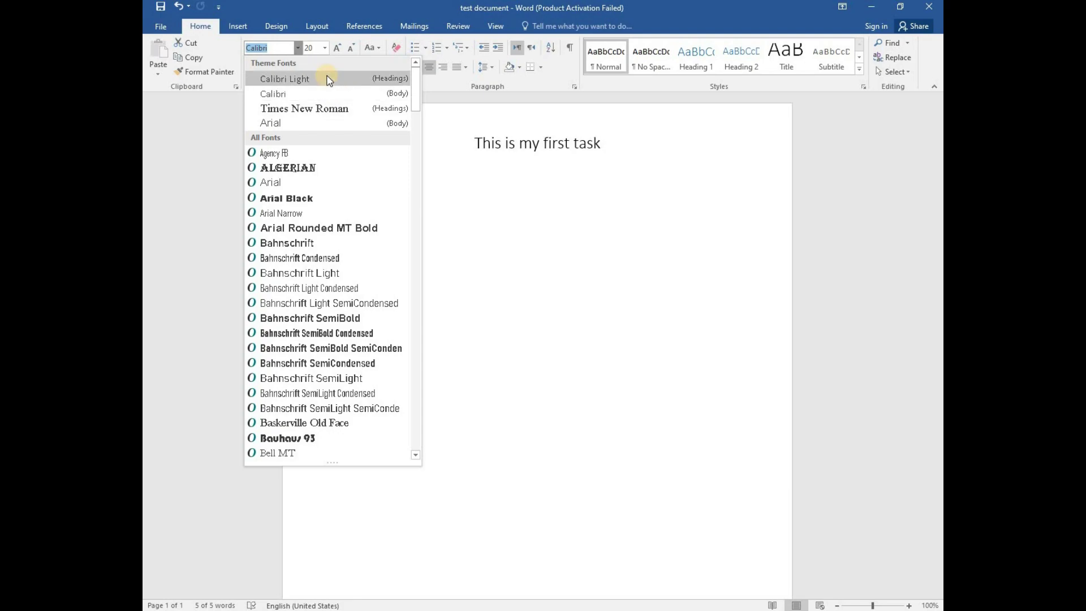
click(330, 109)
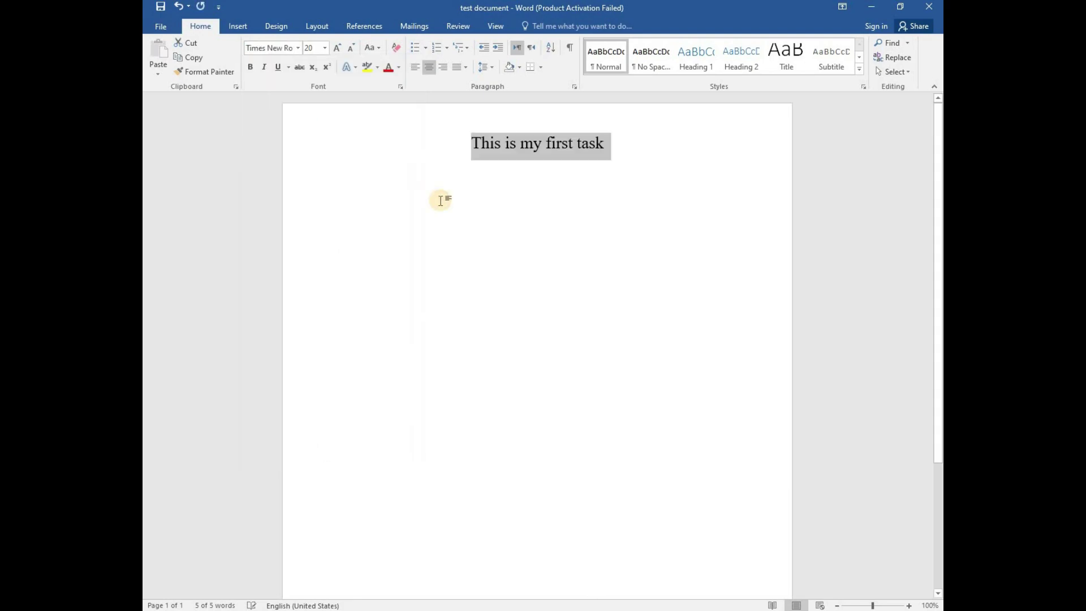
click(325, 49)
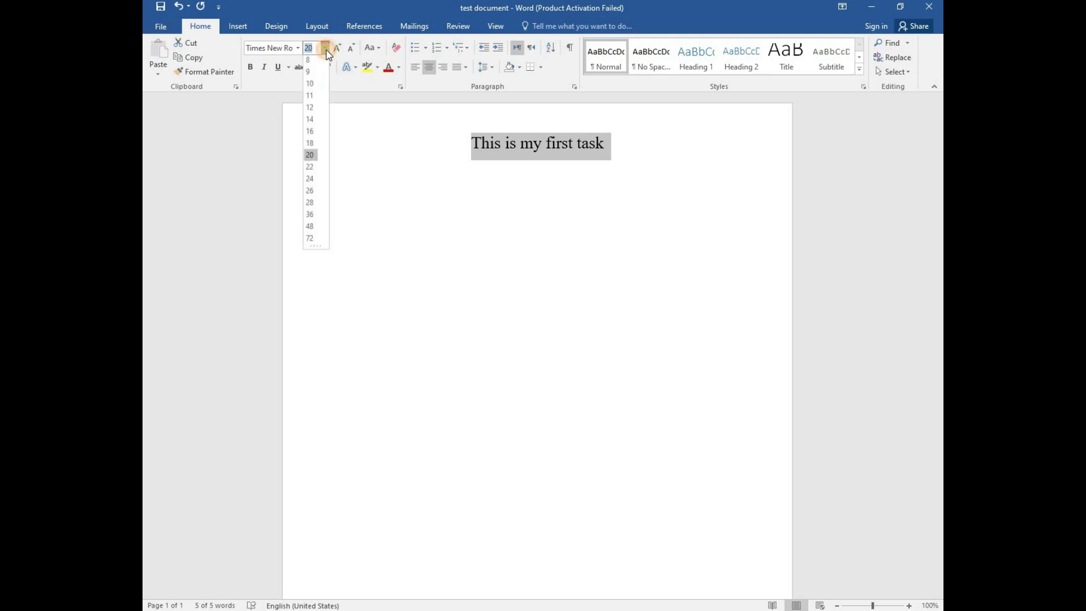
click(316, 158)
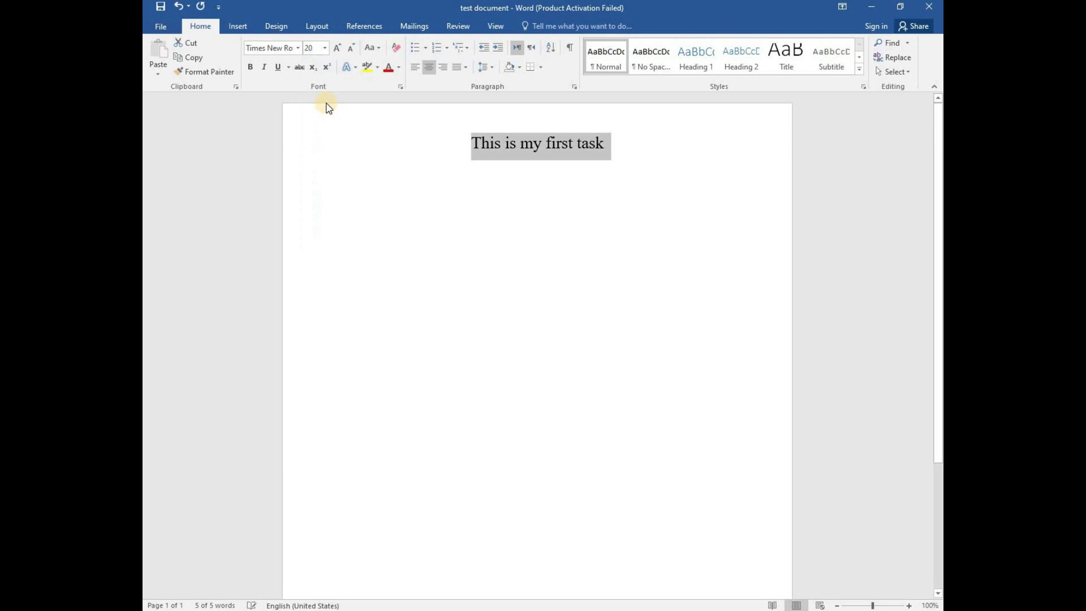
Grow and shrink the selected line's font repeatedly by one size increment, finishing at size 22.
click(338, 47)
click(352, 48)
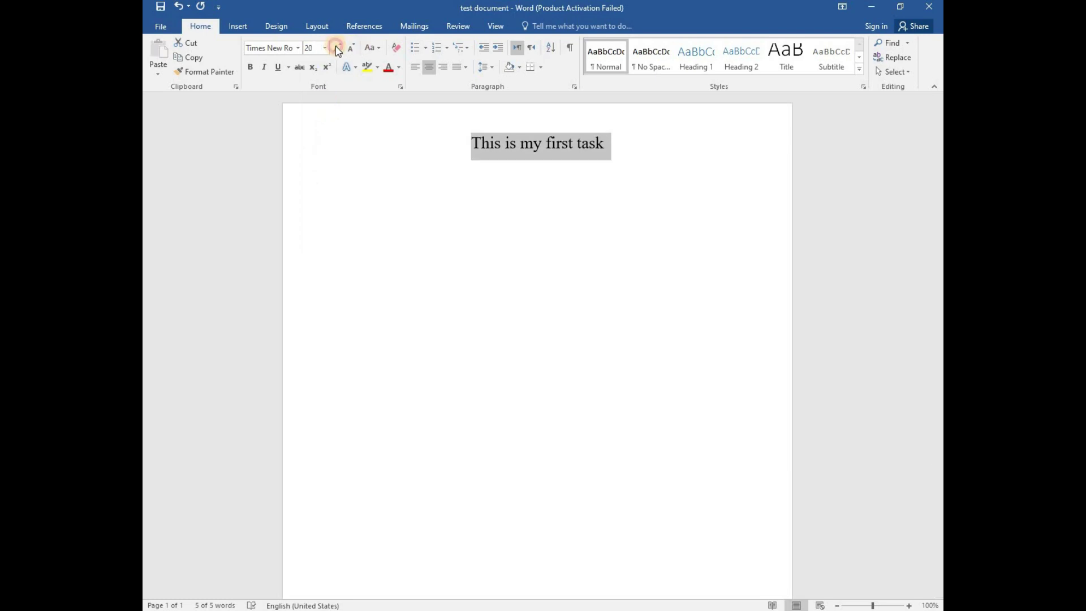
click(336, 48)
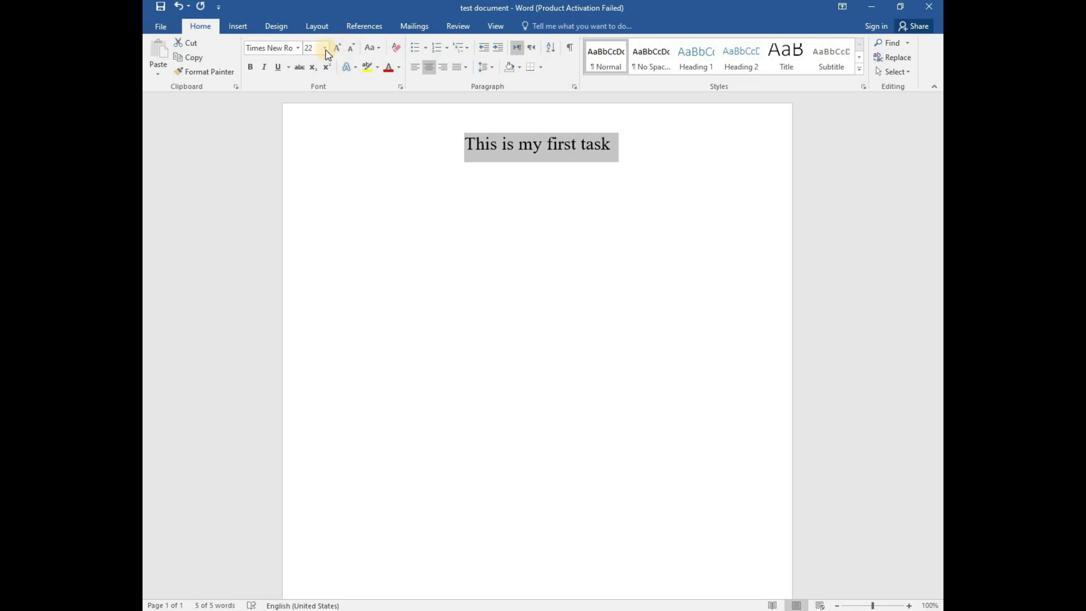
click(351, 48)
click(338, 48)
click(352, 47)
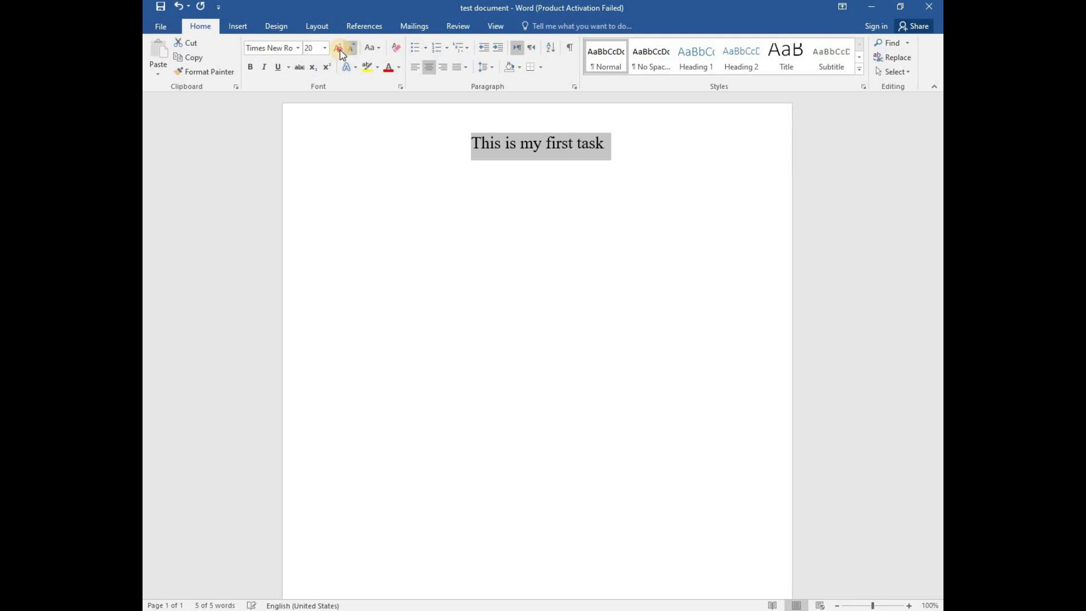
click(338, 47)
click(351, 48)
click(338, 48)
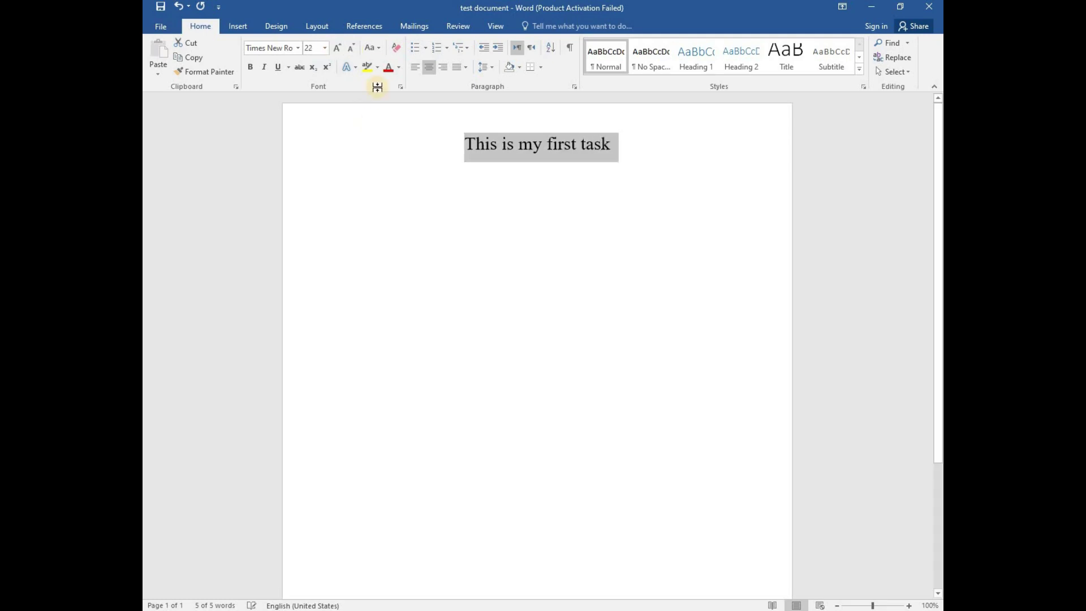
Change the case of the selected line to lowercase and then to UPPERCASE.
click(380, 48)
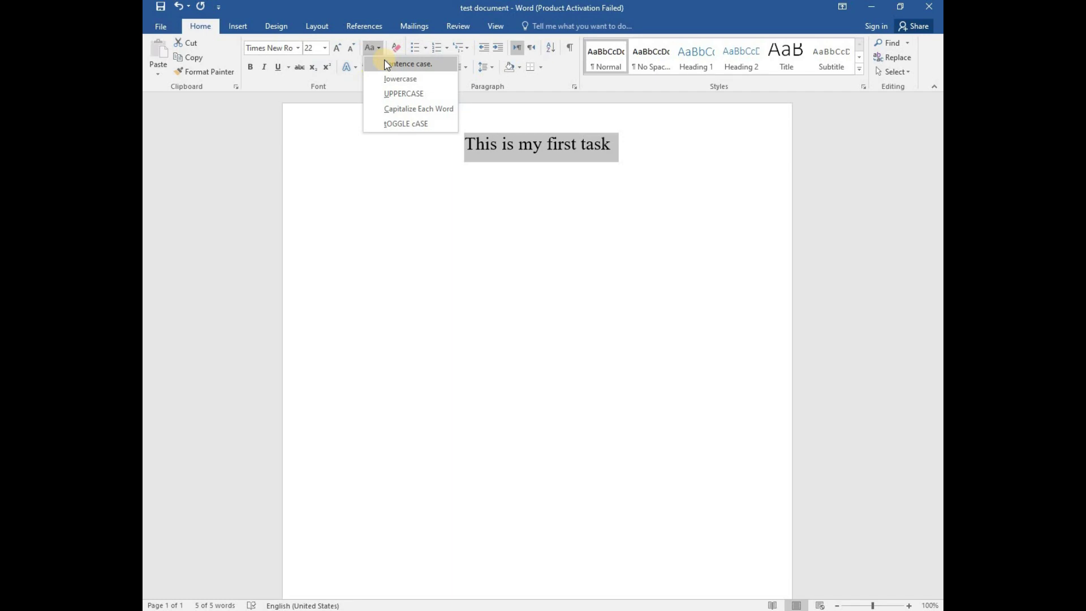
click(417, 82)
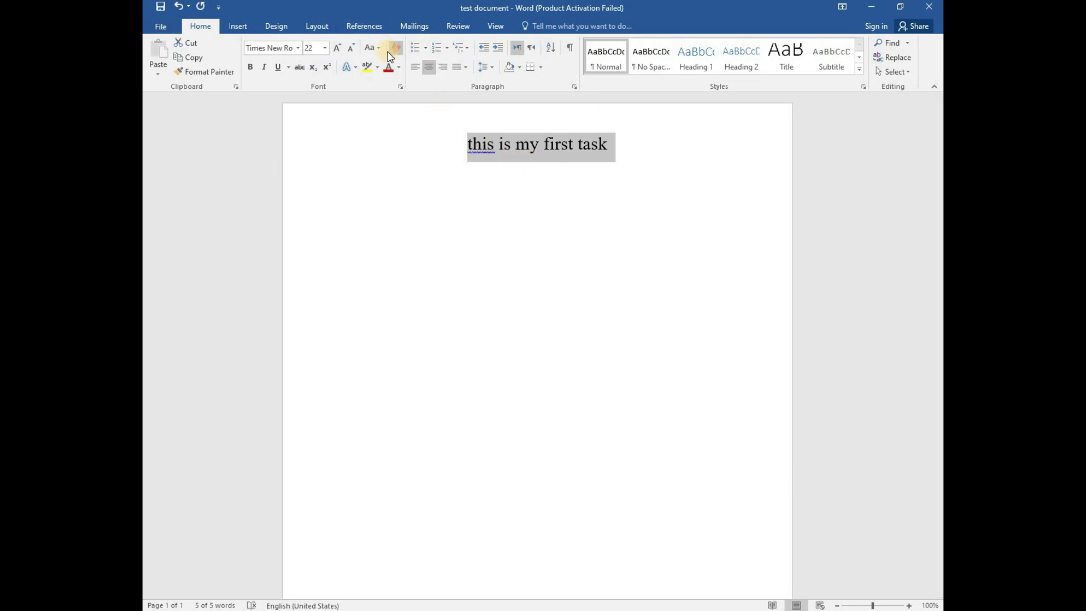
click(372, 47)
click(387, 93)
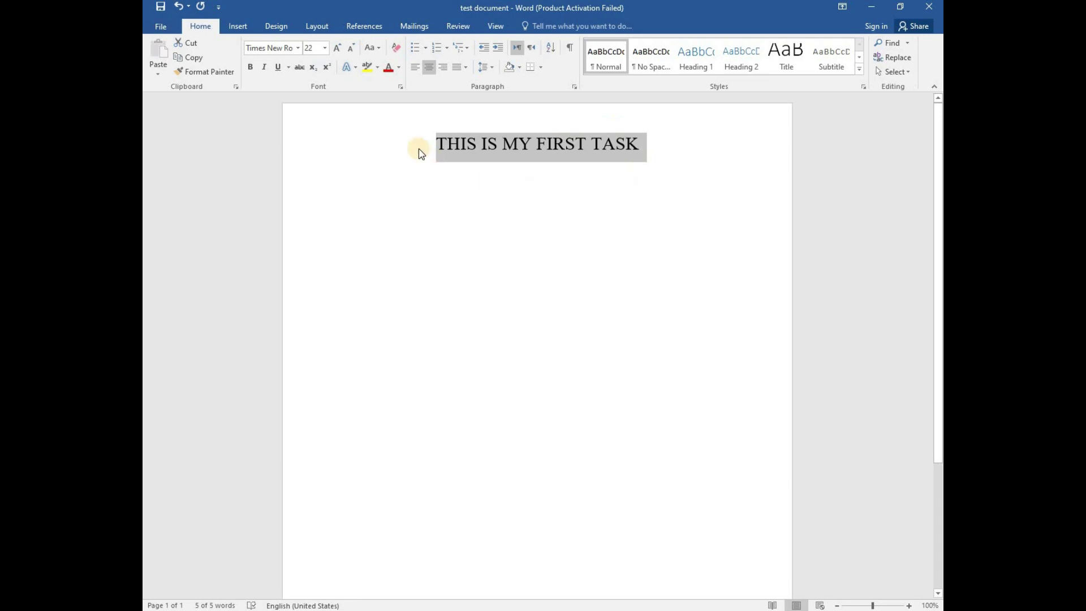
Change the case of the selected line to Capitalize Each Word and then to tOGGLE cASE.
click(382, 50)
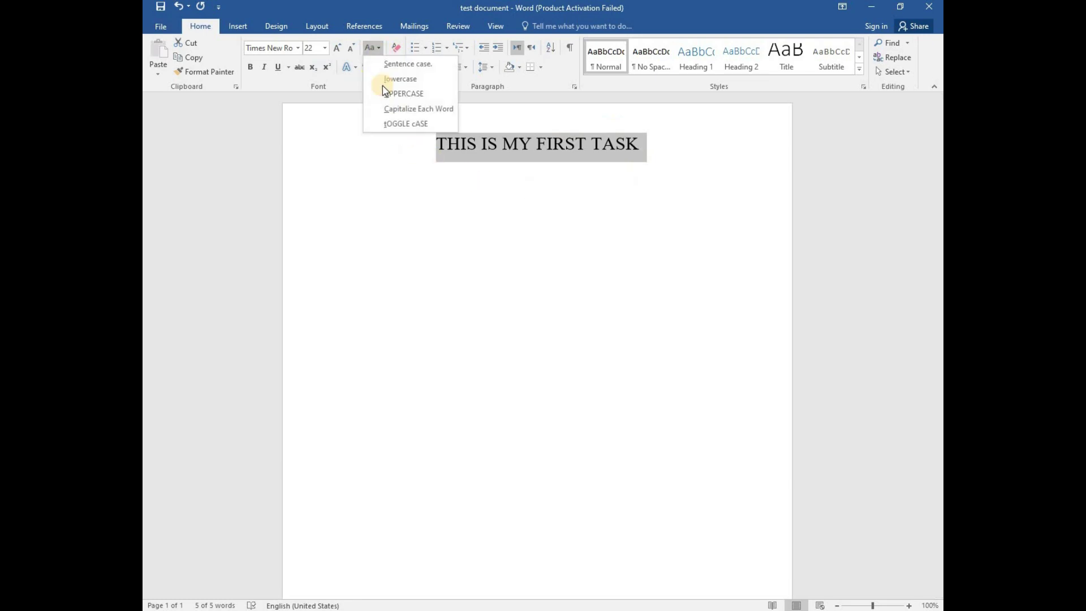
click(388, 108)
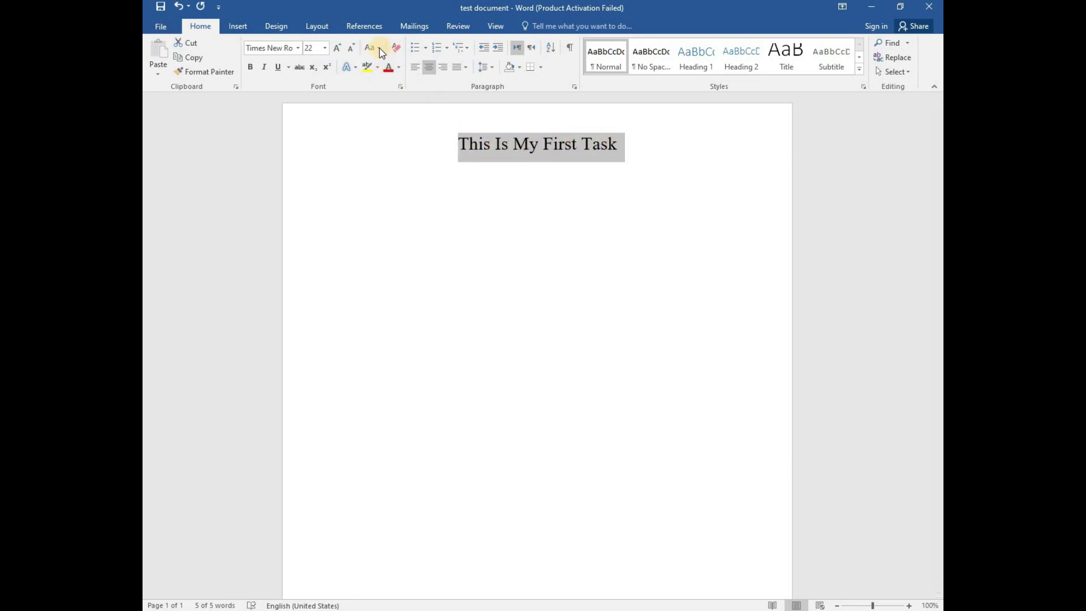
click(379, 50)
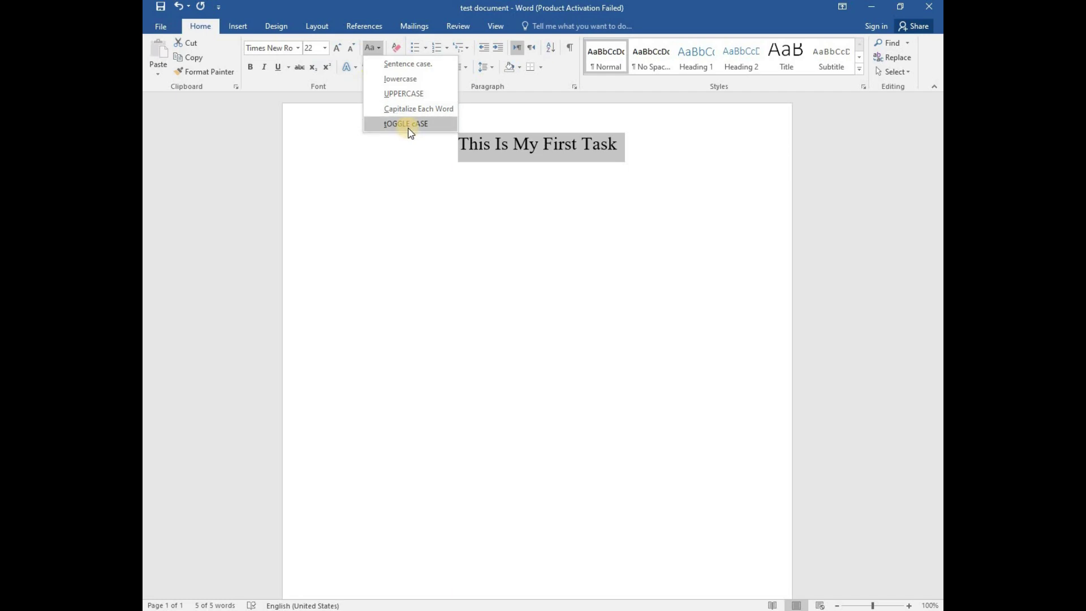
click(390, 123)
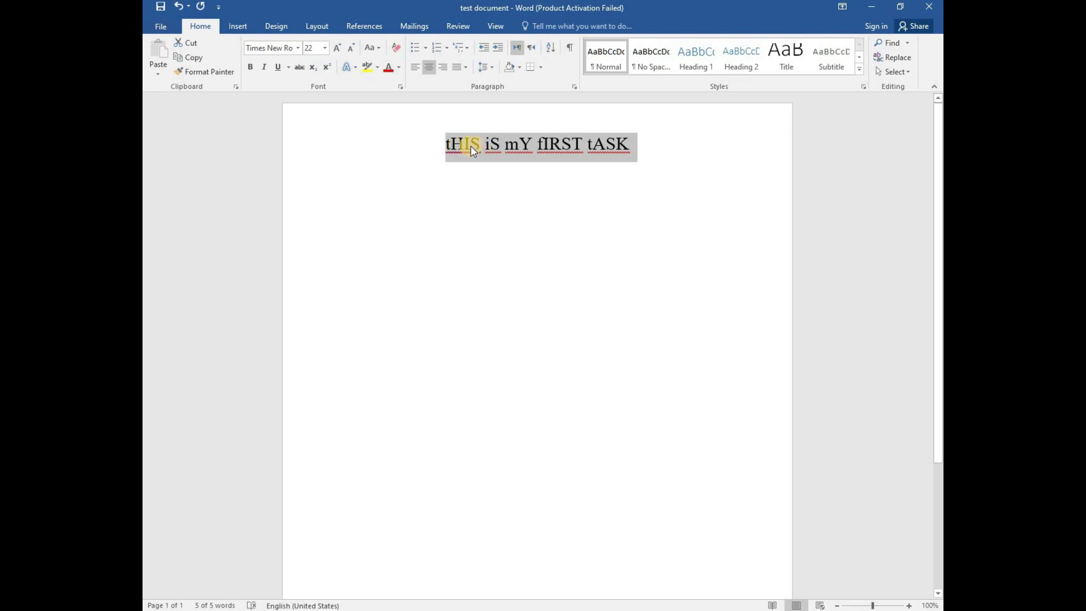
Change the selected line to Sentence case and deselect it.
click(378, 51)
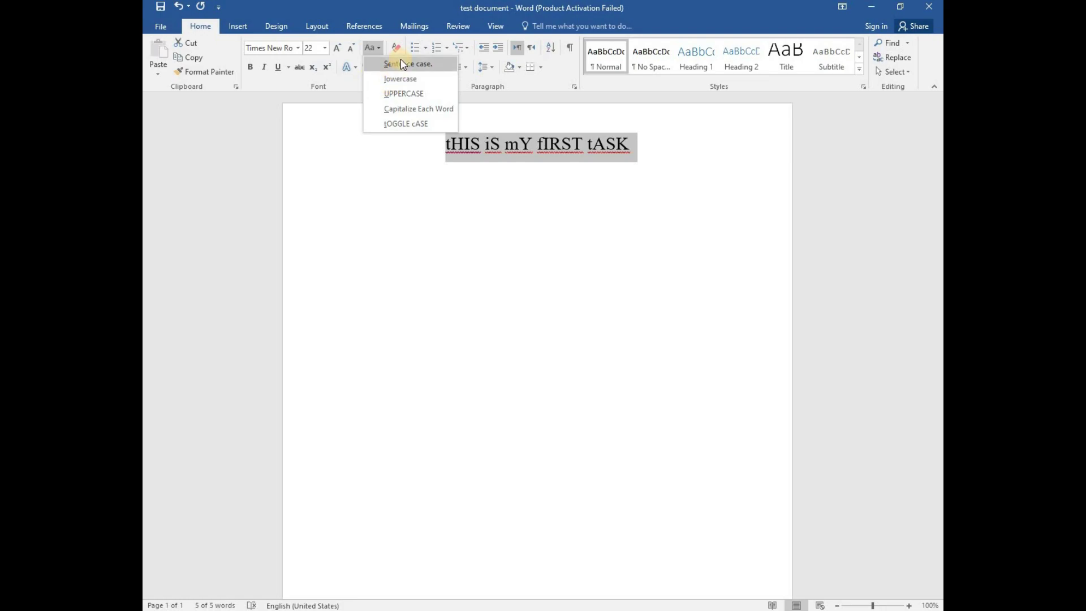
click(405, 65)
click(469, 157)
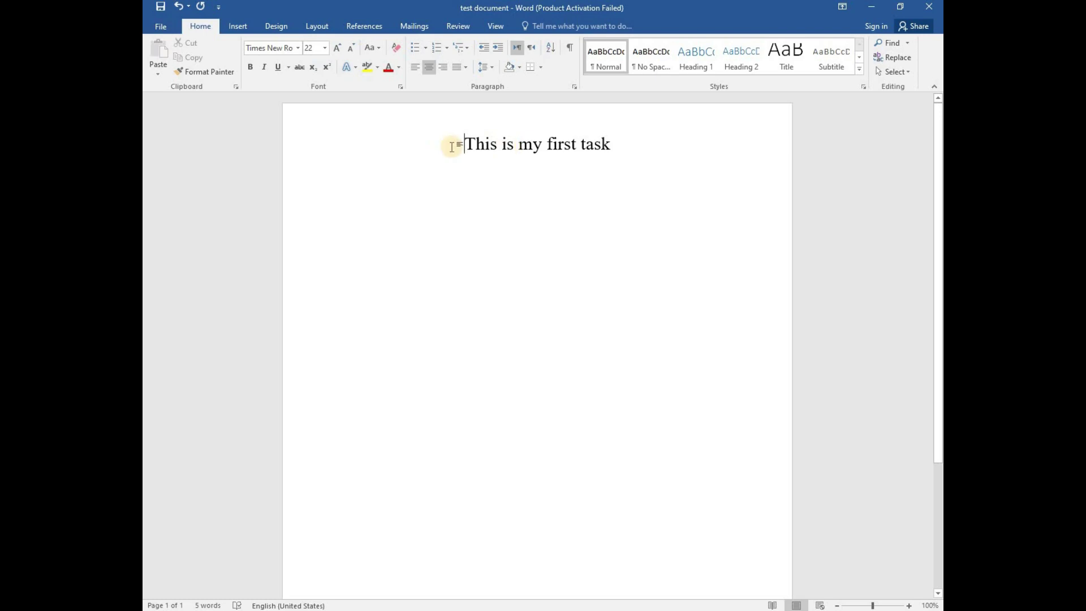
Apply the first black text effect preset to the whole line and highlight it in light gray.
key(ctrl+a)
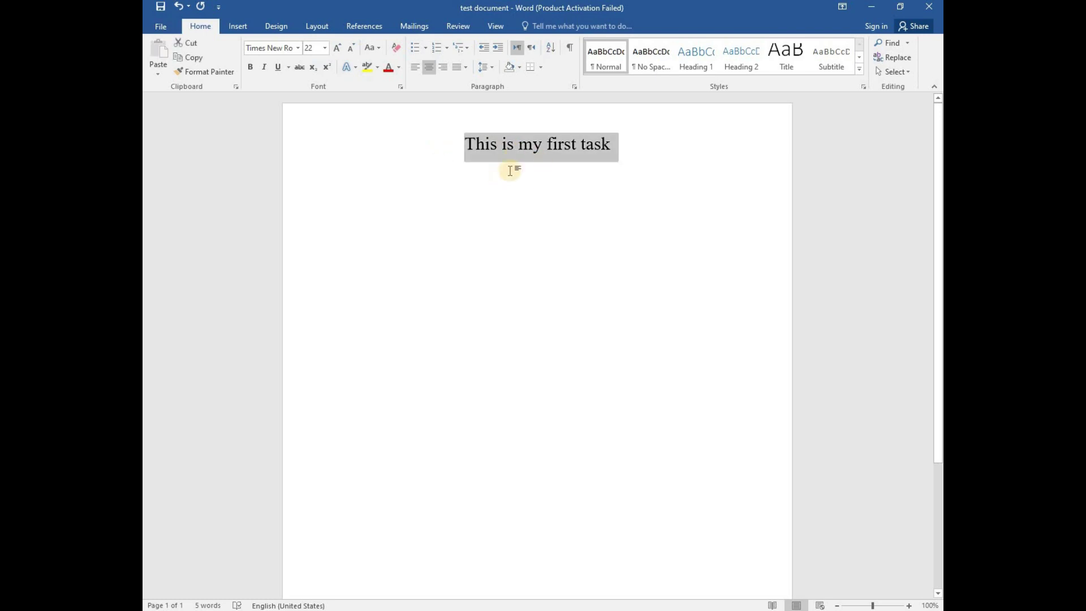
click(348, 67)
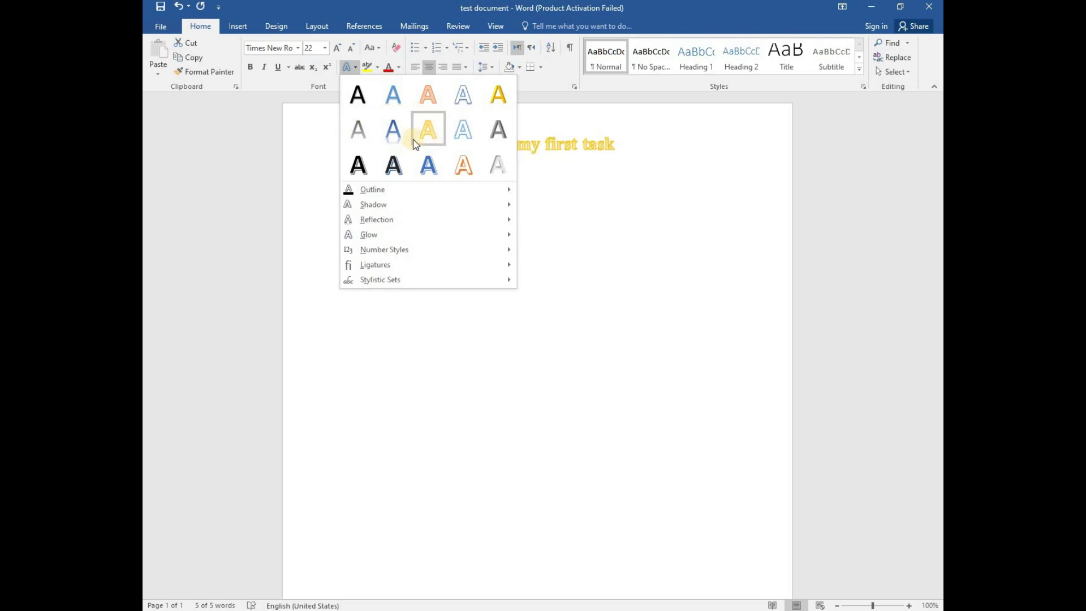
click(371, 100)
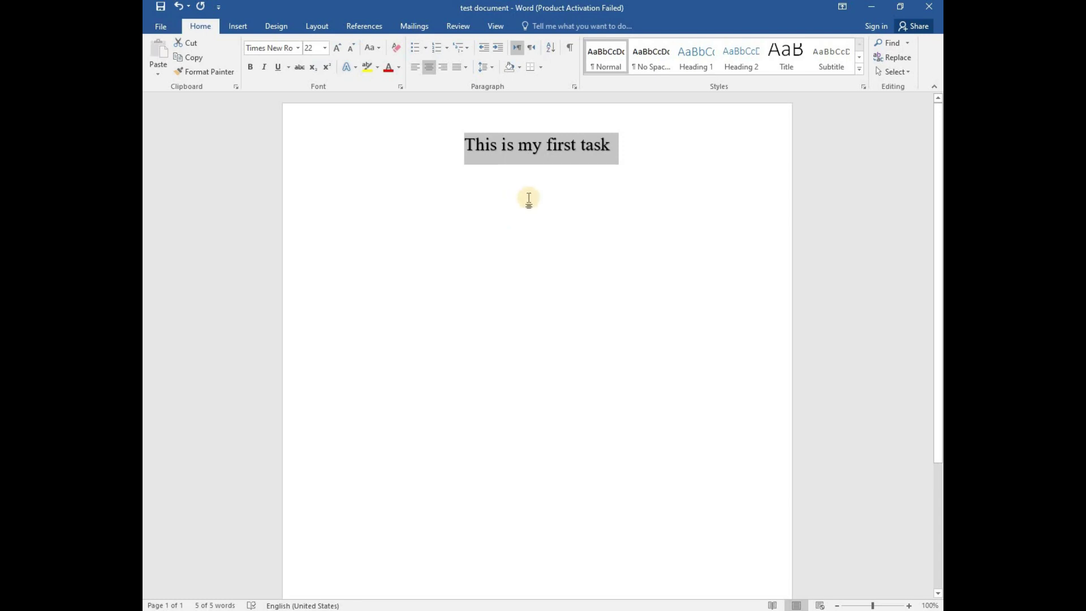
click(377, 68)
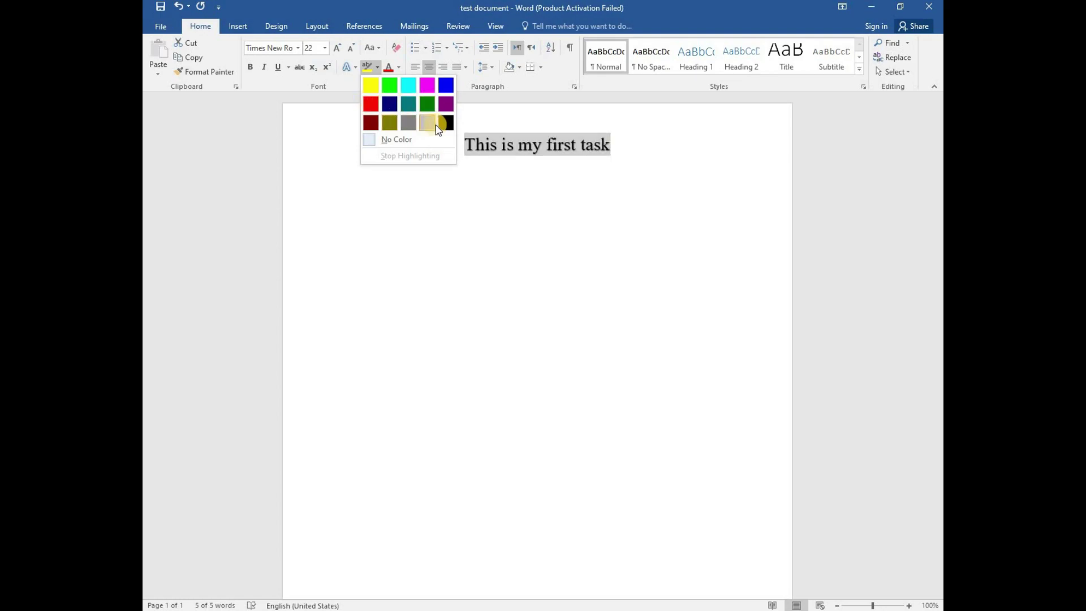
click(483, 194)
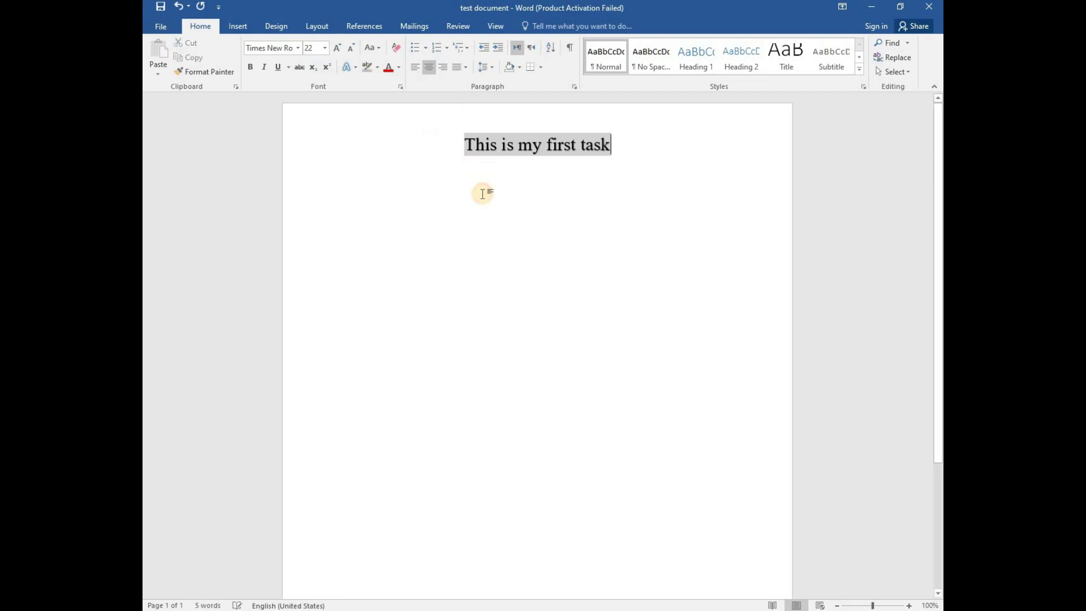
Set the font color of the whole line "This is my first task" to a light orange theme shade.
click(400, 68)
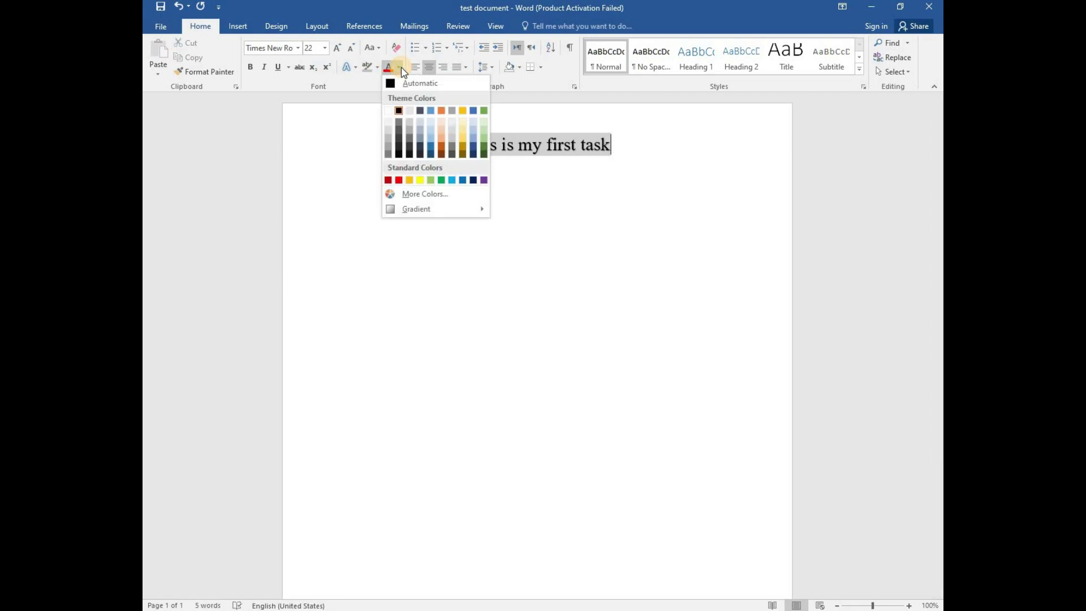
click(443, 134)
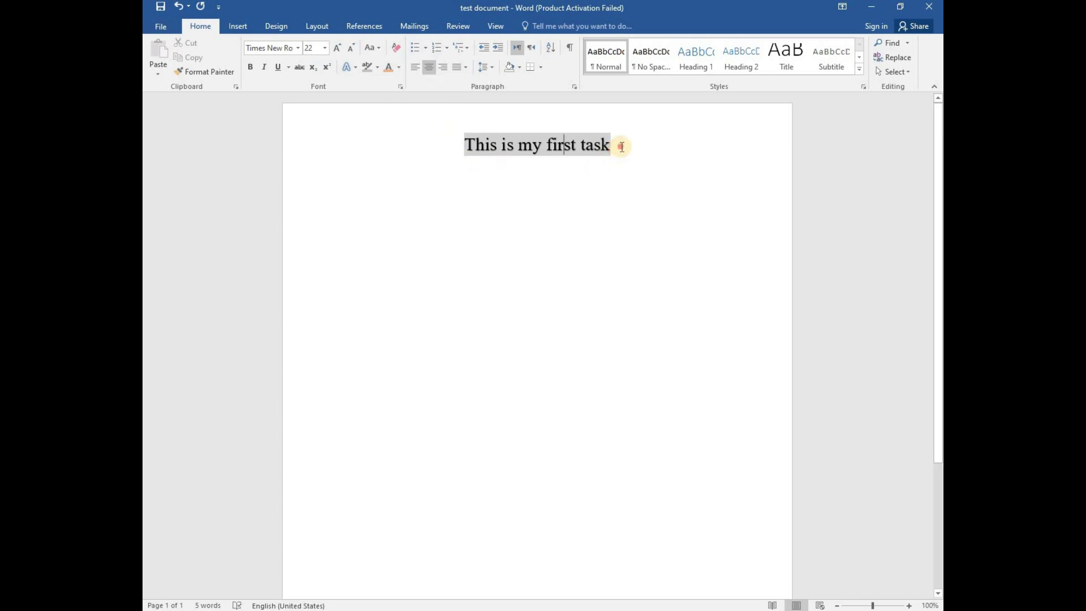
drag(621, 146, 436, 143)
click(399, 67)
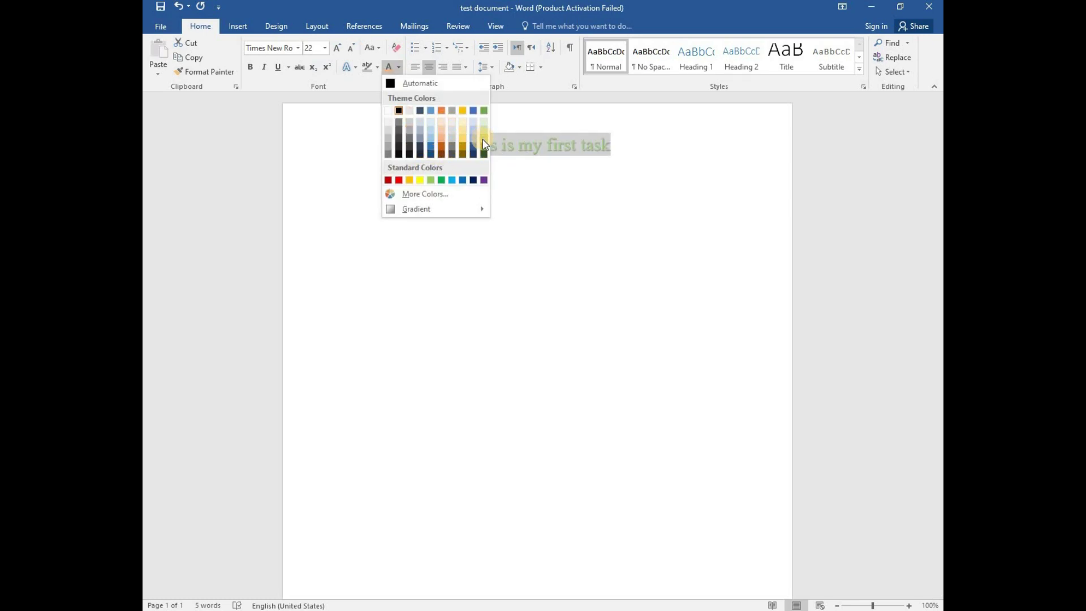
click(443, 140)
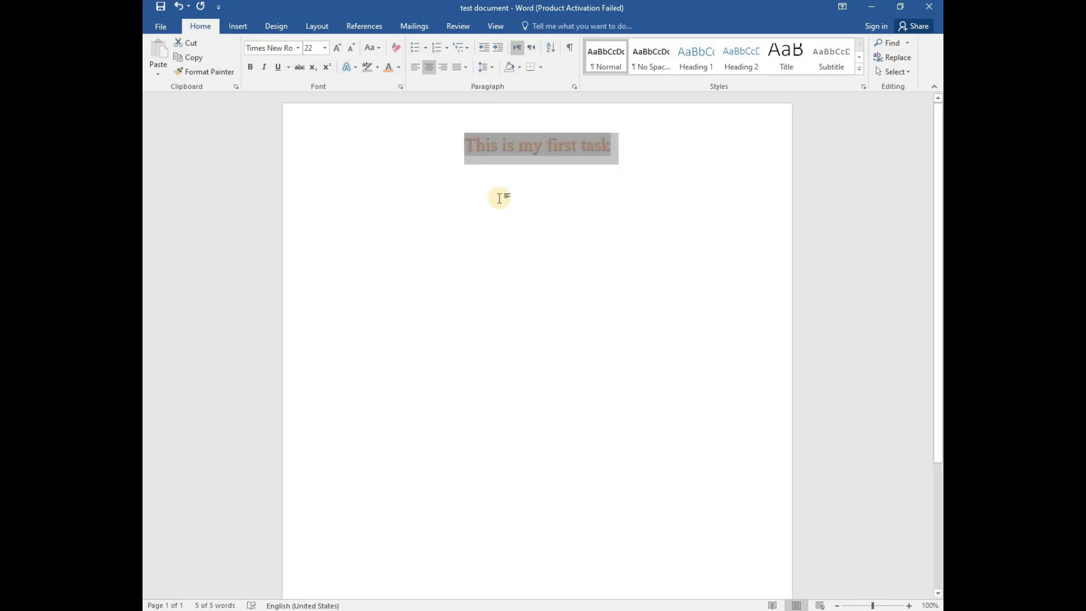
click(498, 145)
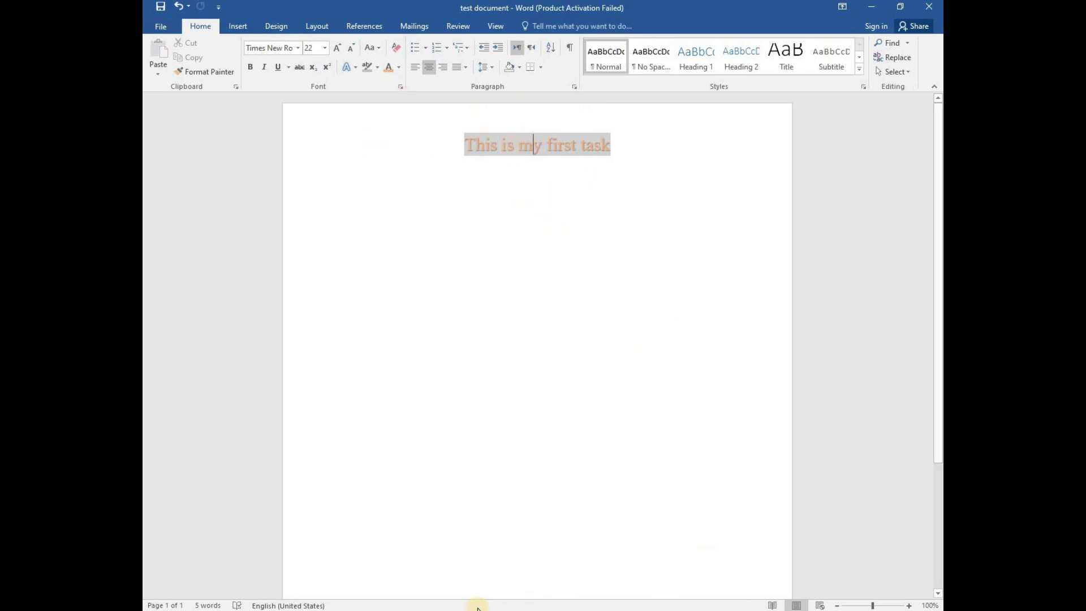
click(478, 610)
scroll(612, 405, down, 7)
Copy the whole line "This is my first task" and paste it on a new line below the original.
drag(628, 143, 466, 145)
click(644, 166)
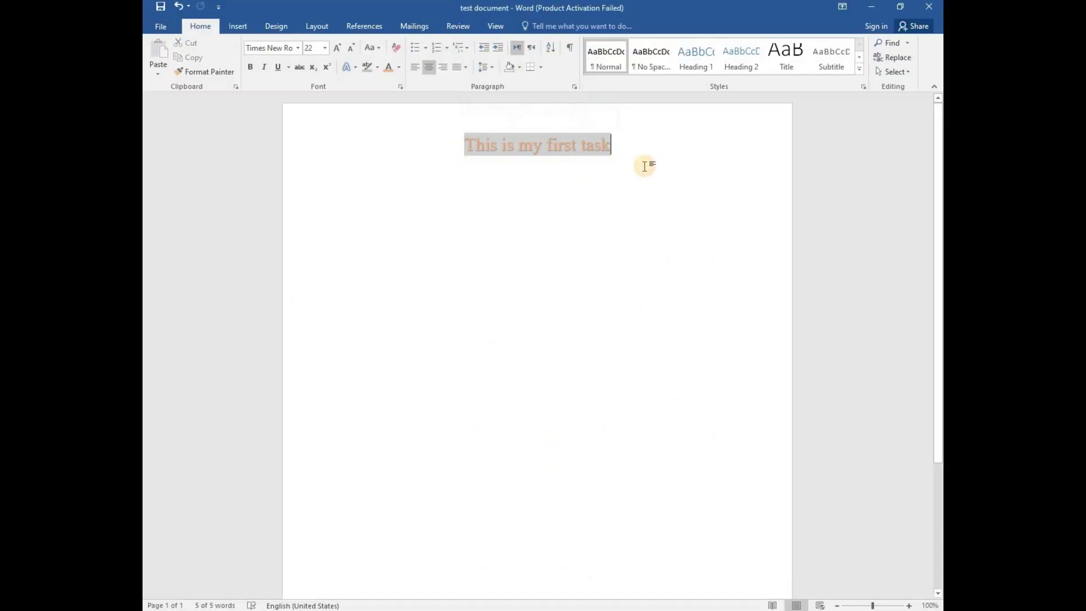
key(ctrl+a)
key(ctrl+c)
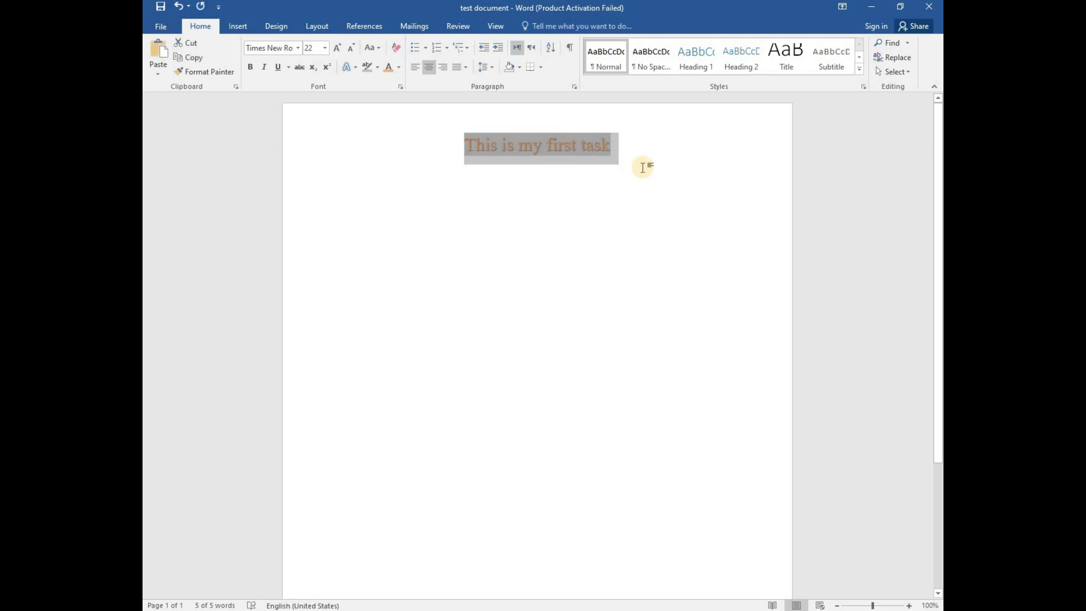
click(643, 166)
key(Return)
key(ctrl+v)
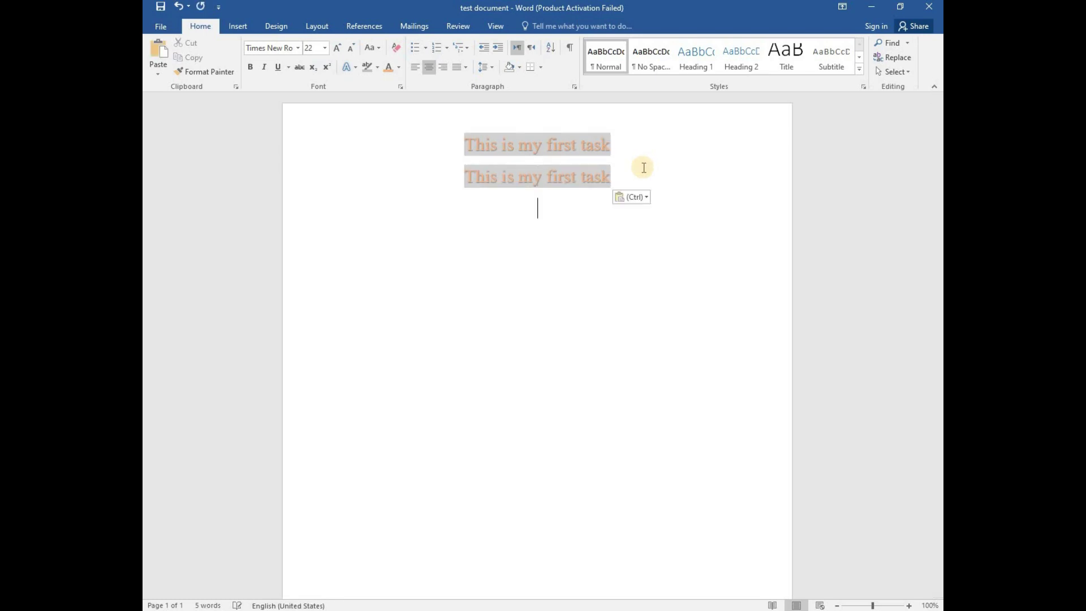
Paste four more copies of the line "This is my first task" below the existing two.
key(ctrl+v)
key(ctrl+v)
key(ctrl+v)
key(ctrl+v)
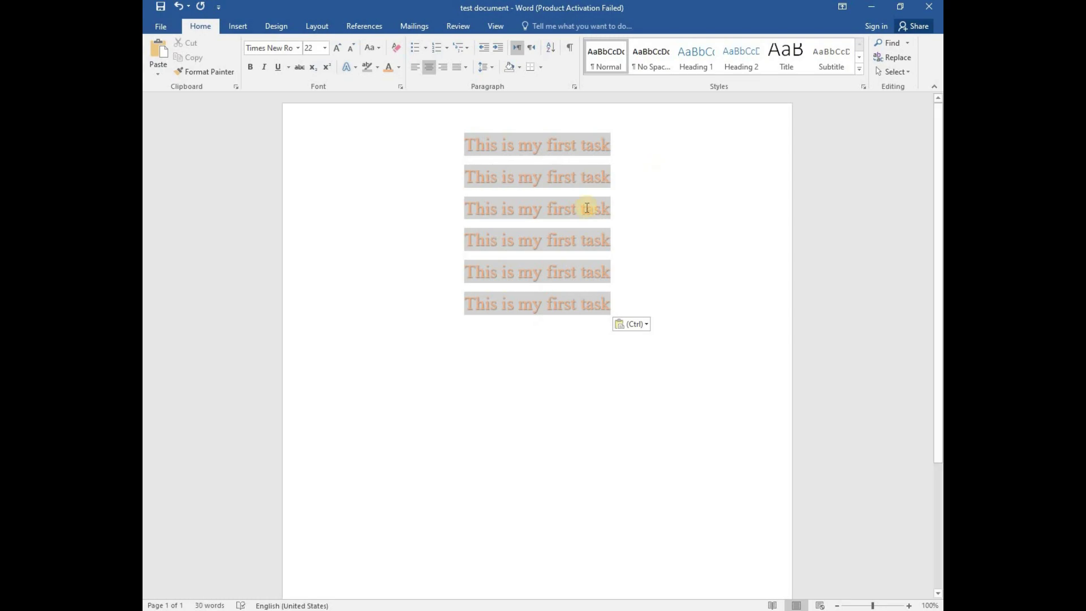
click(643, 250)
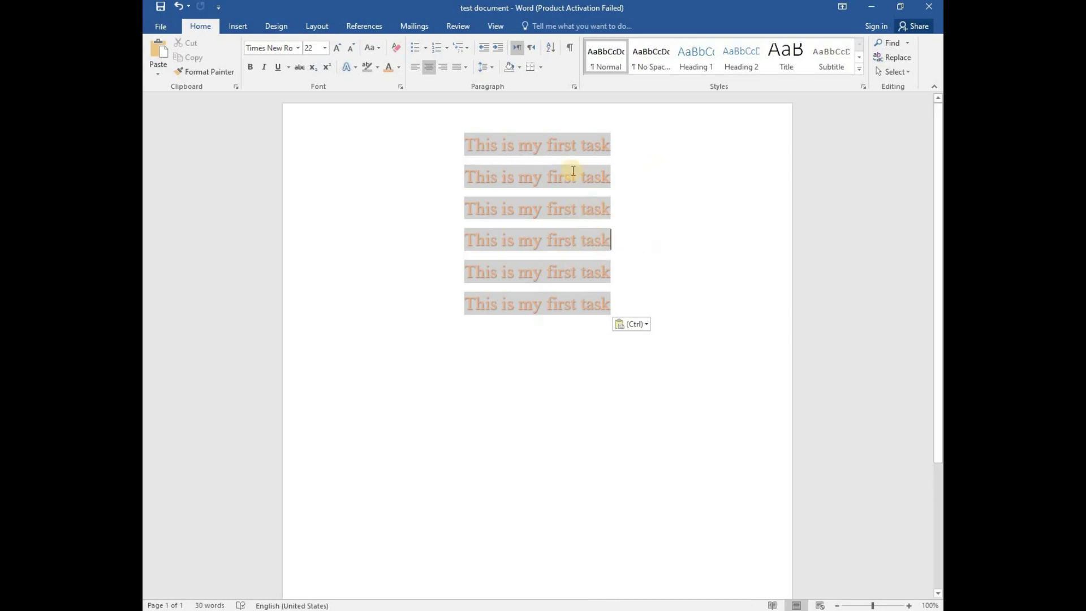
Turn every line below the first "This is my first task" into a bulleted list with the solid round bullet.
click(427, 47)
click(579, 366)
shift+click(454, 180)
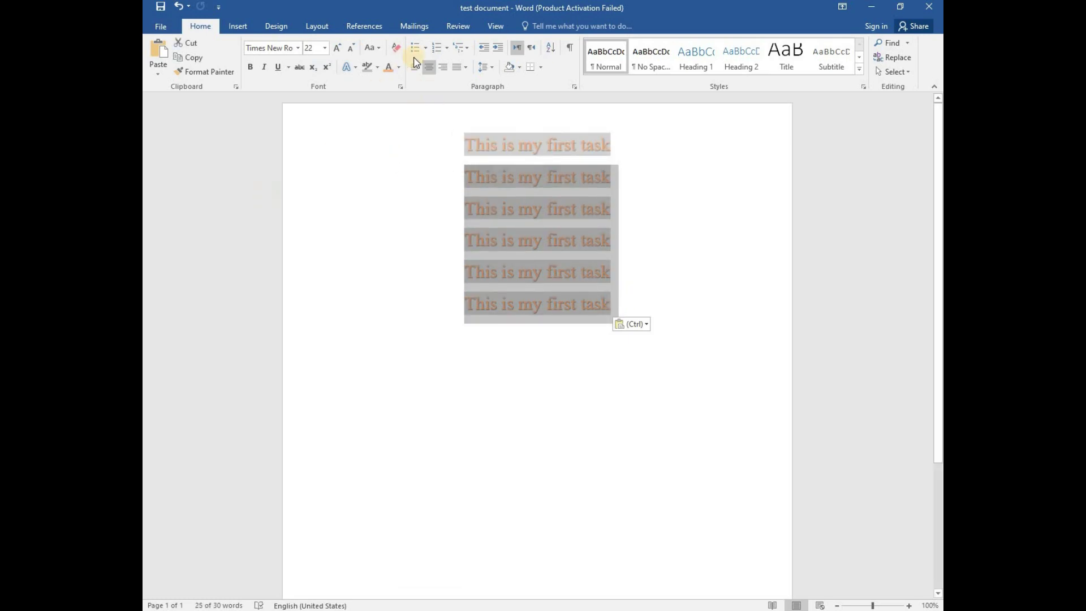
click(427, 50)
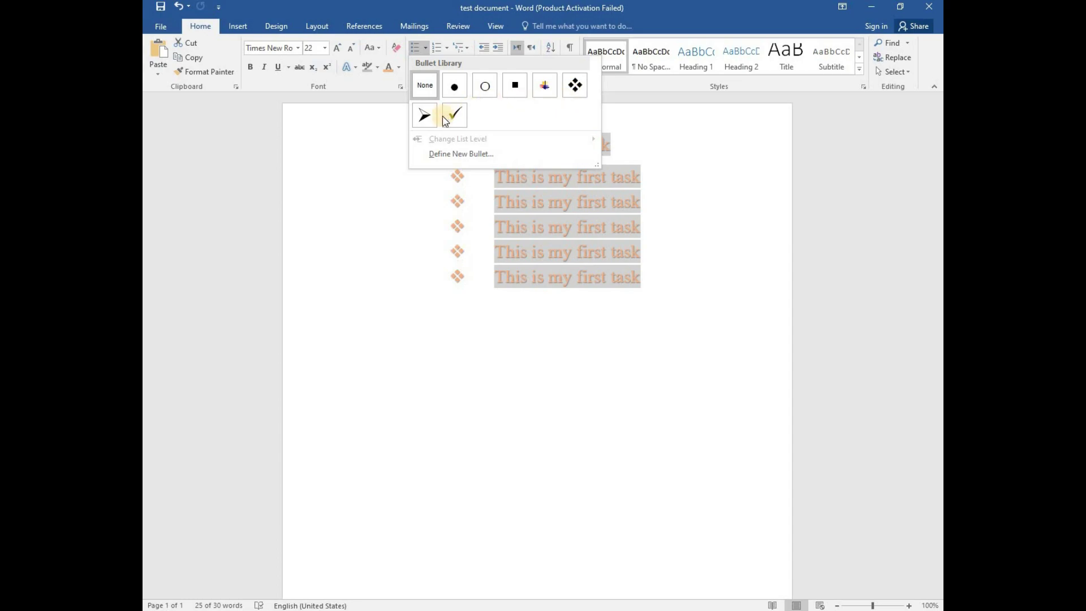
click(452, 88)
click(422, 253)
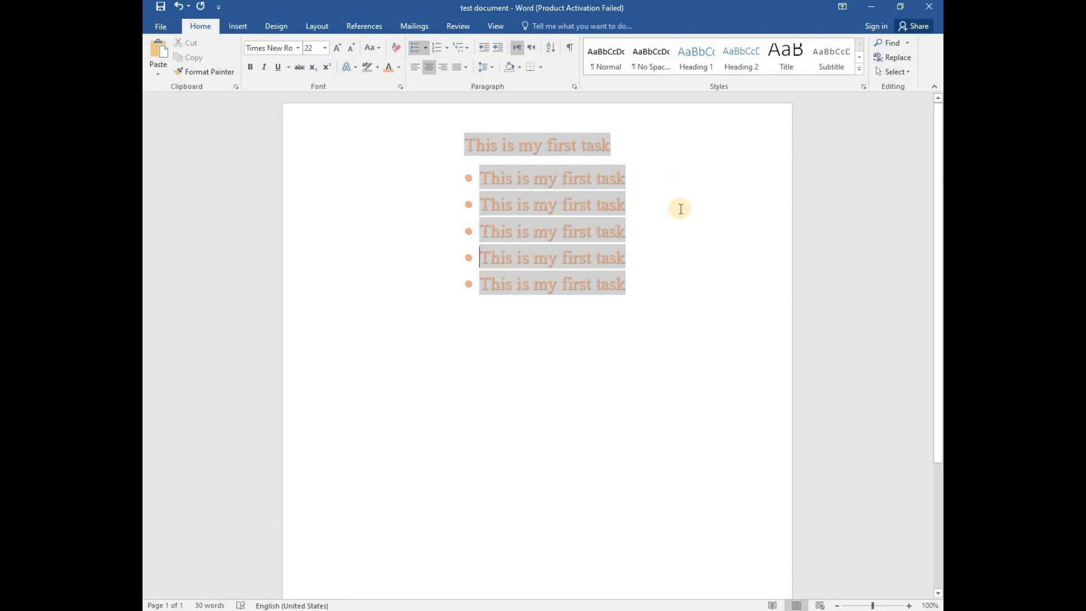
Change the bulleted list to the i., ii., iii. numbering style and place the cursor on the empty line below it.
click(447, 50)
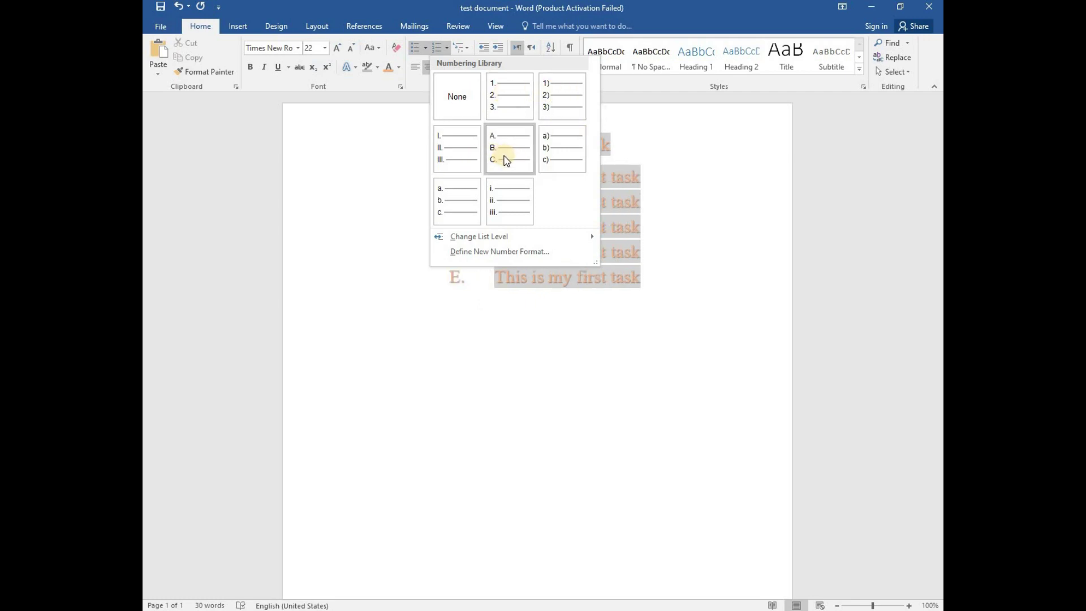
click(521, 199)
click(487, 320)
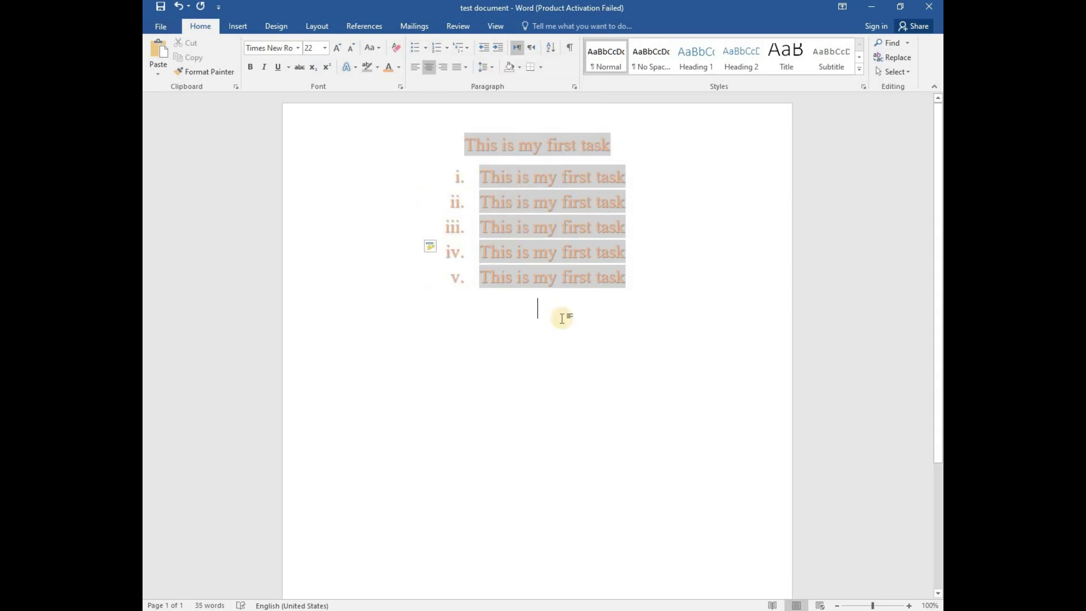
Apply the 1., 1.1., 1.1.1. multilevel list style to the empty line below the roman-numbered list.
click(465, 51)
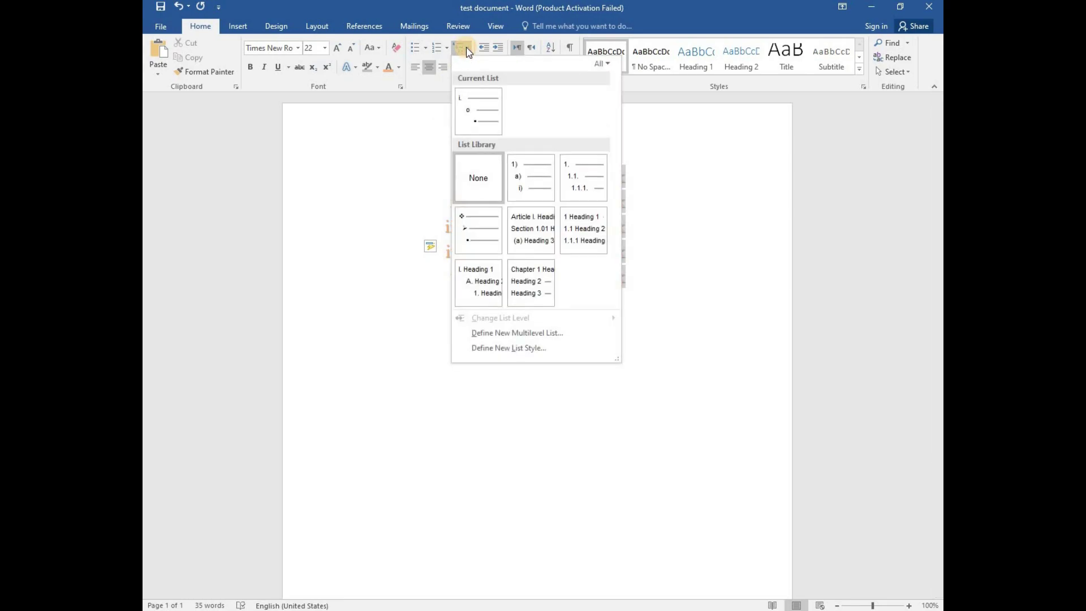
mouse_move(542, 190)
mouse_move(518, 174)
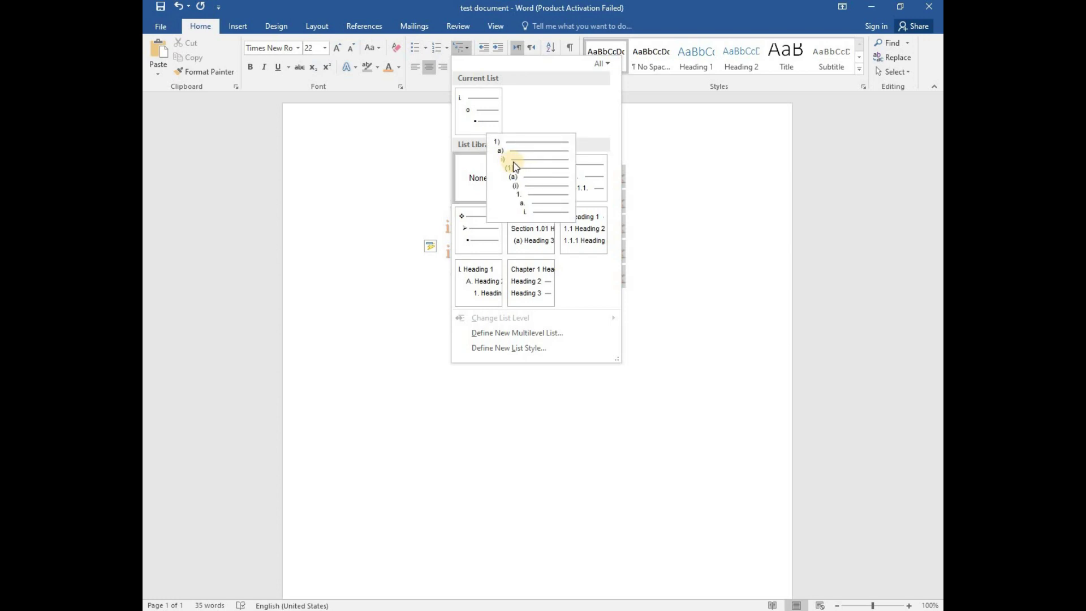
mouse_move(557, 172)
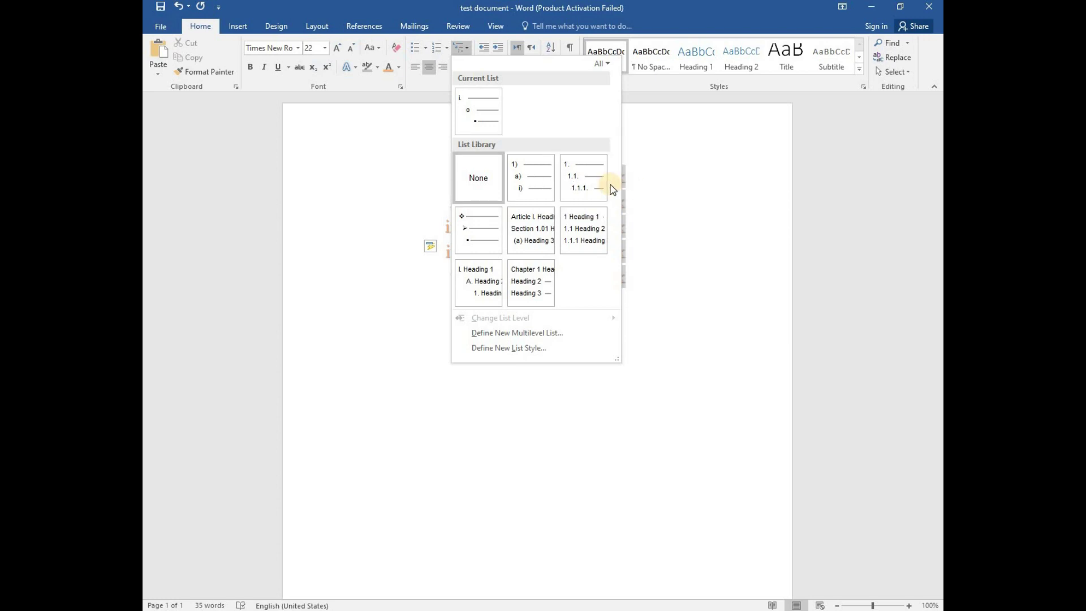
click(573, 170)
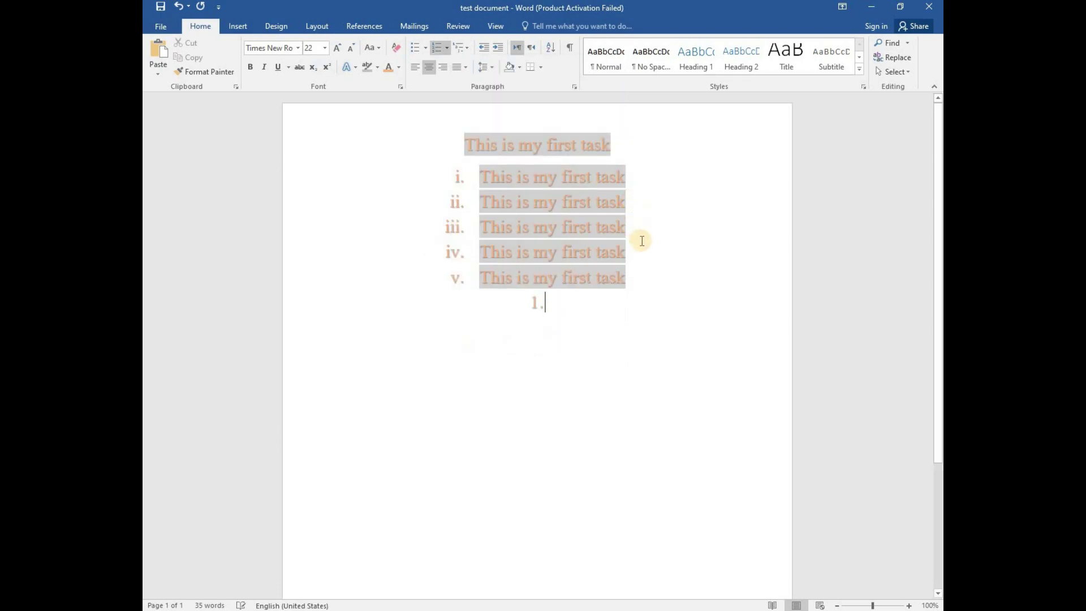
Enter three list items, "dajsdhg", "ashdhas" and "asdad", and start a fourth item.
text(dajsdhg)
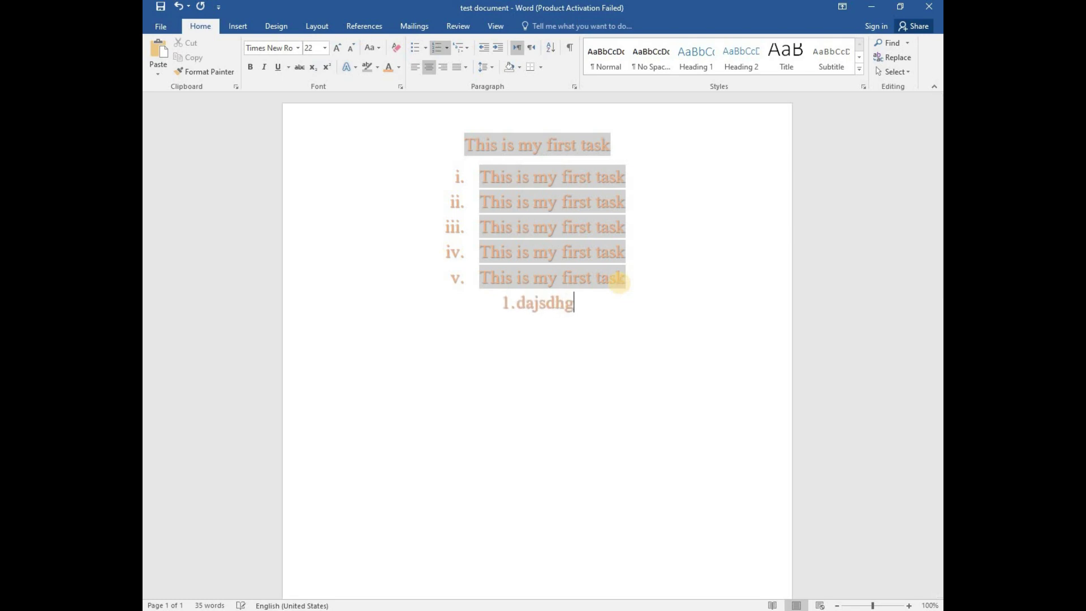
key(Return)
text(ashdhas)
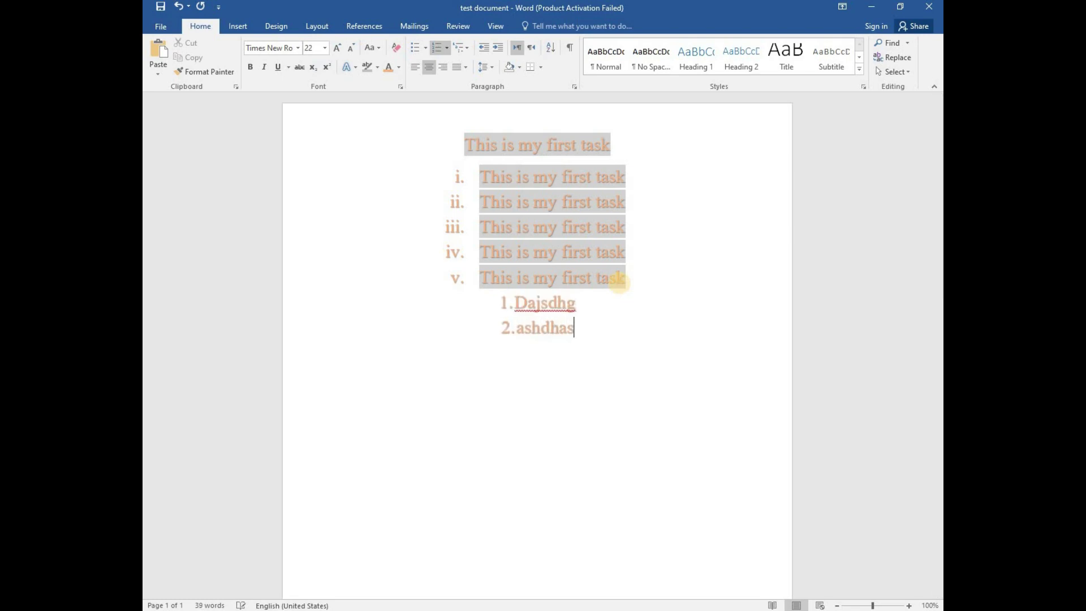
key(Return)
text(asdad)
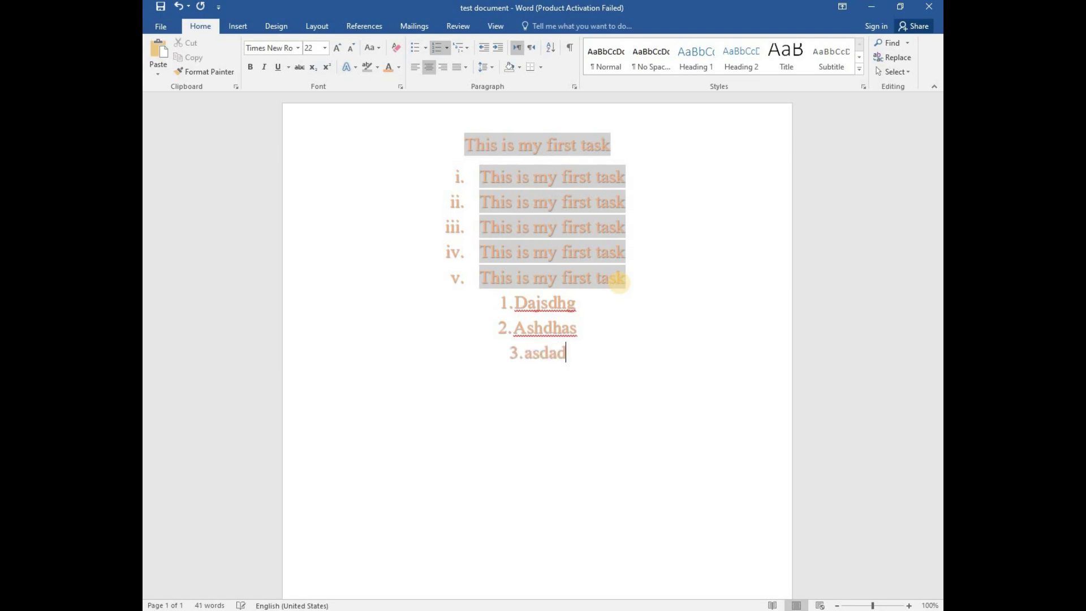
key(Return)
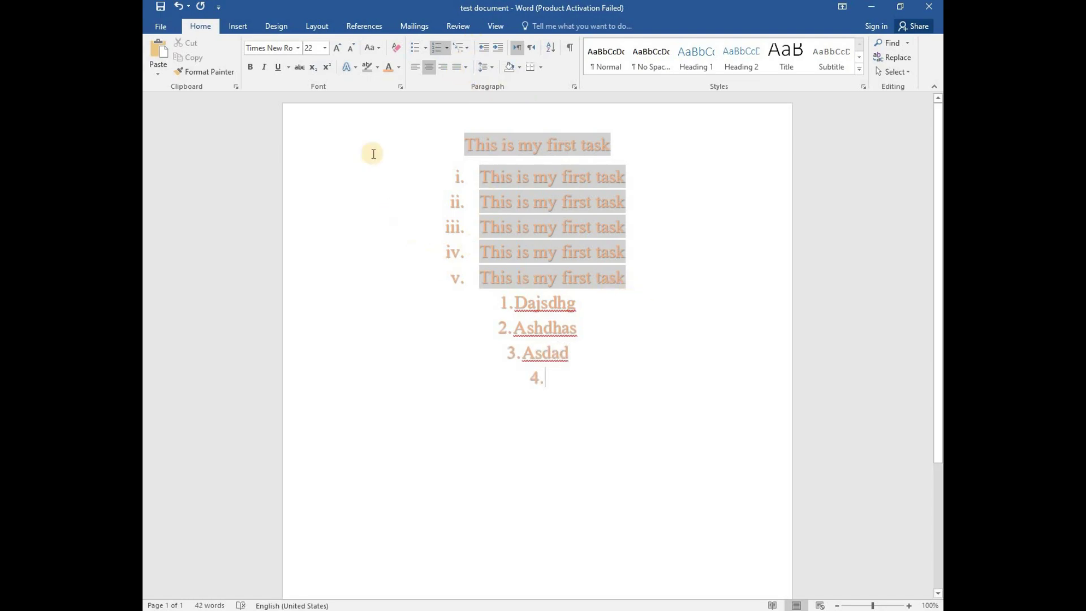
click(416, 123)
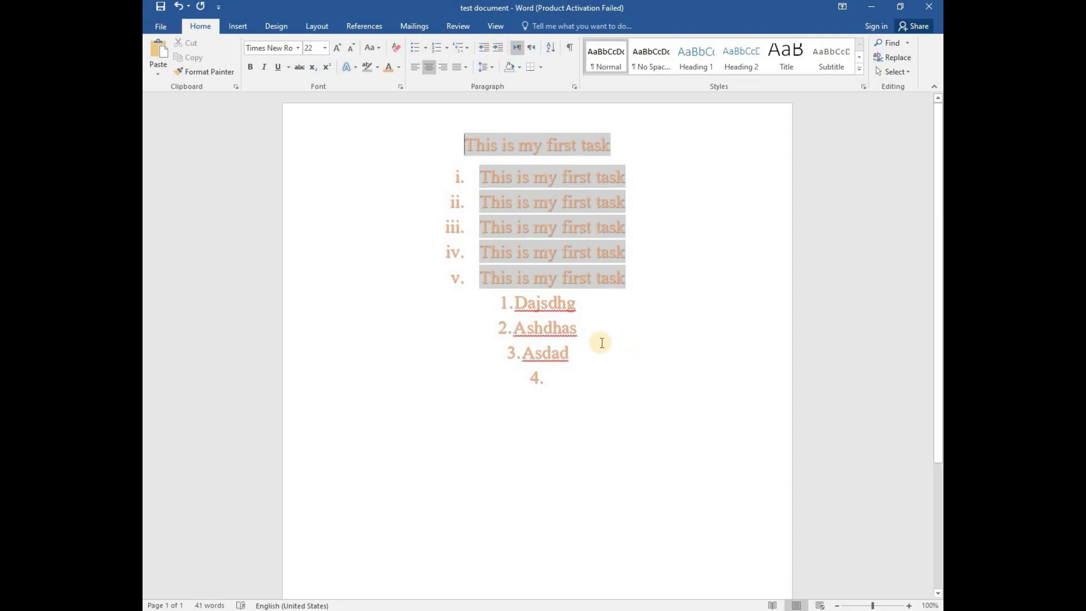
click(556, 375)
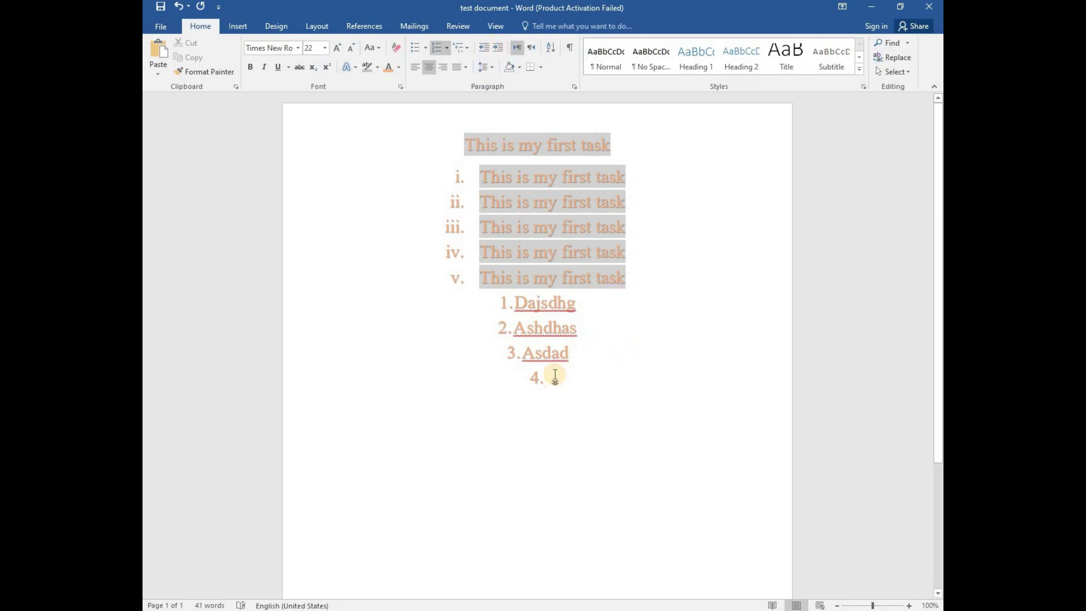
key(Return)
text(ahsdh)
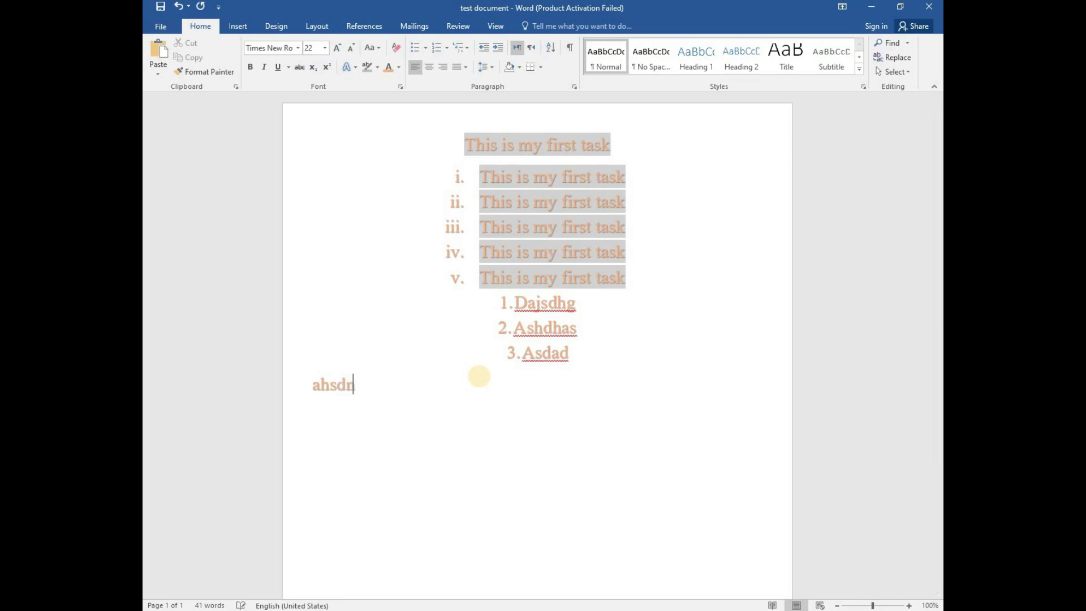
key(BackSpace)
key(BackSpace)
key(BackSpace)
key(BackSpace)
key(BackSpace)
key(BackSpace)
text(hd)
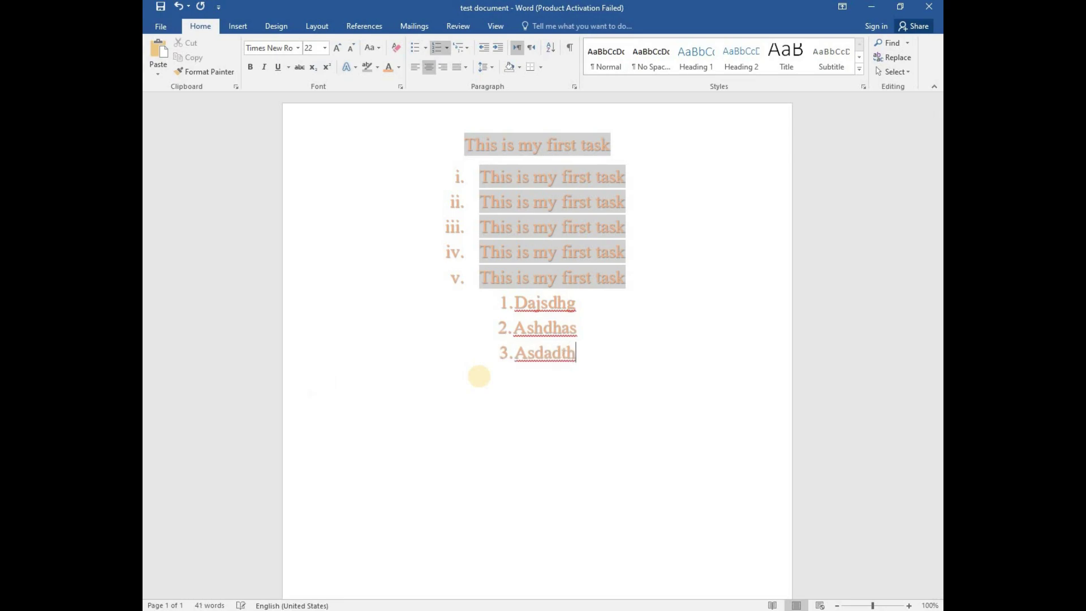
key(BackSpace)
key(BackSpace)
End the numbered list after its third item and write "This is our new ine or paragraph" on the line below.
key(Return)
key(Return)
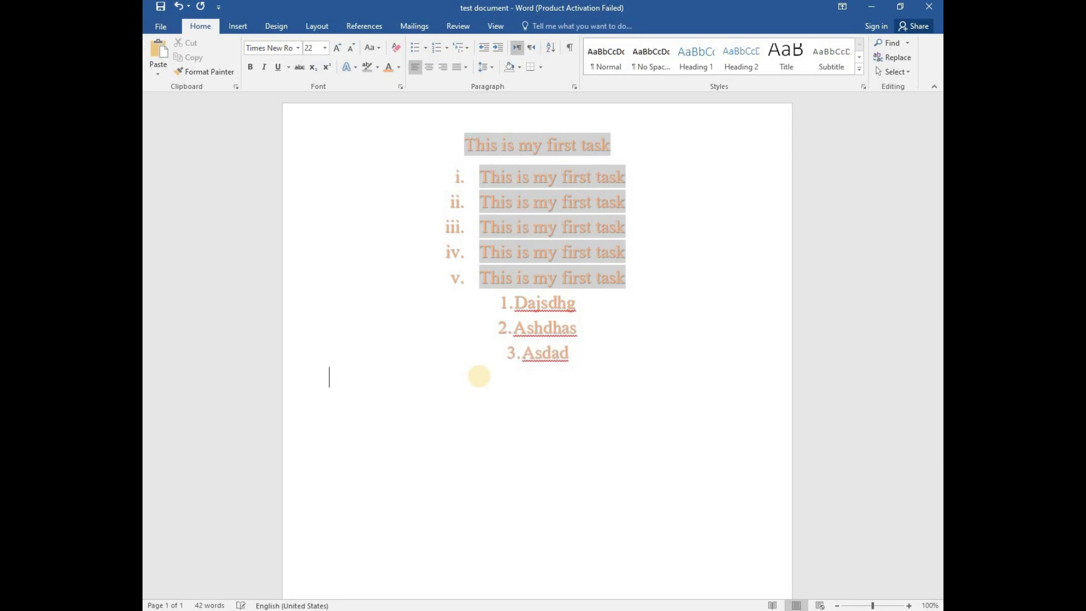
text(thgis i)
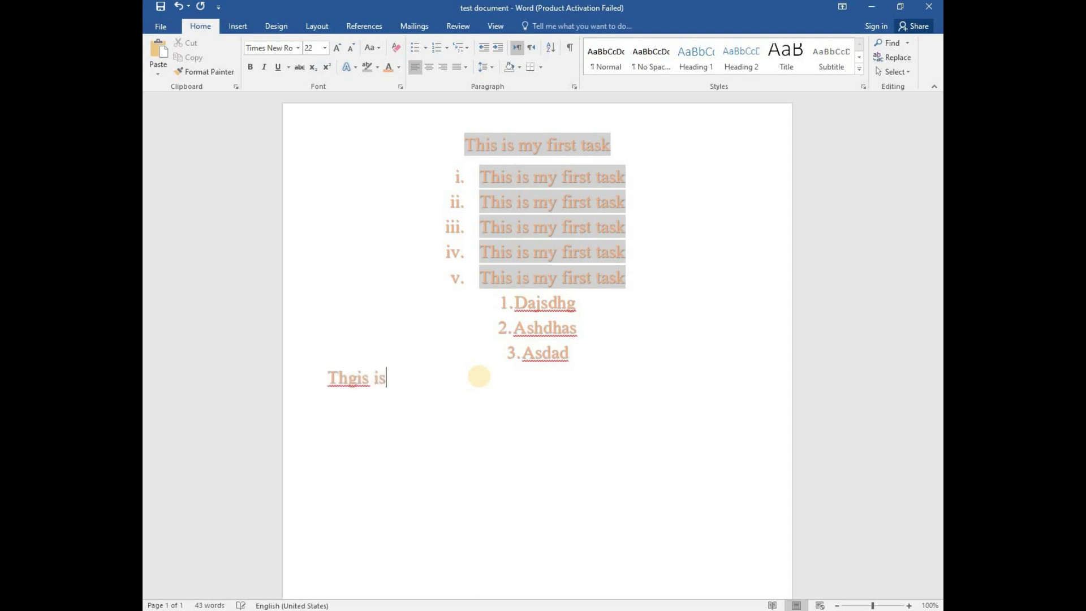
key(BackSpace)
key(BackSpace)
key(BackSpace)
key(BackSpace)
key(BackSpace)
key(BackSpace)
text(is is our new)
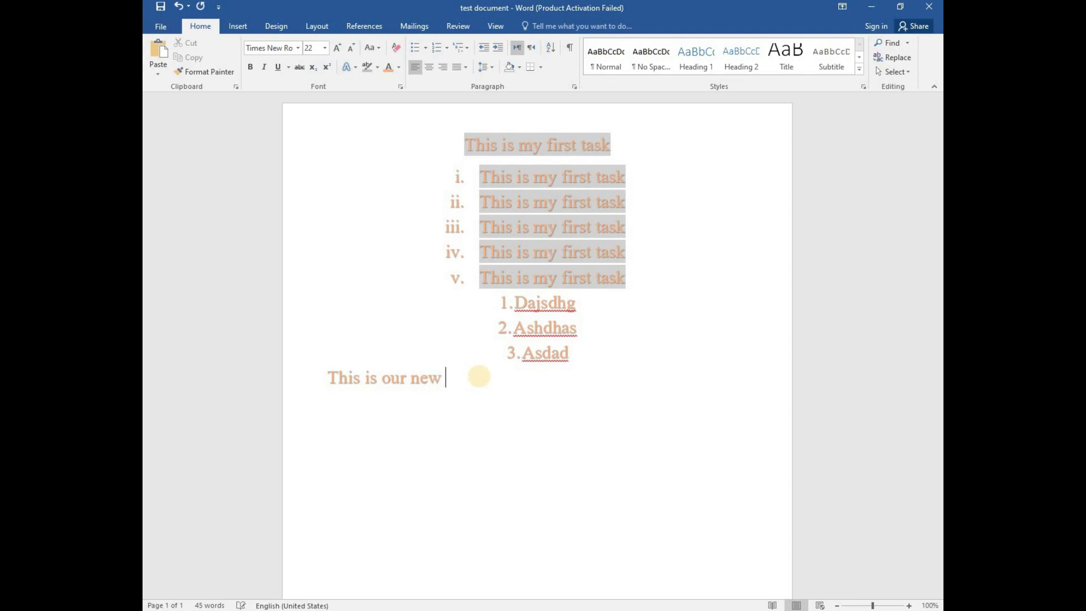
text( ine or parag)
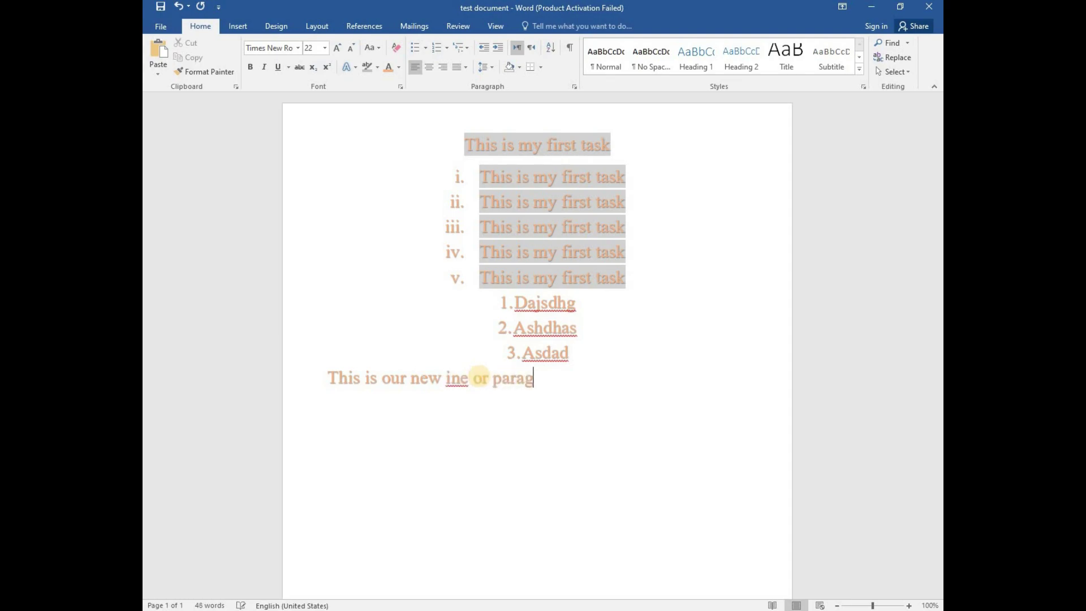
text(raph)
Correct the misspelled word "ine" to the spelling suggestion "line" and return the cursor to the end of the sentence.
right_click(452, 384)
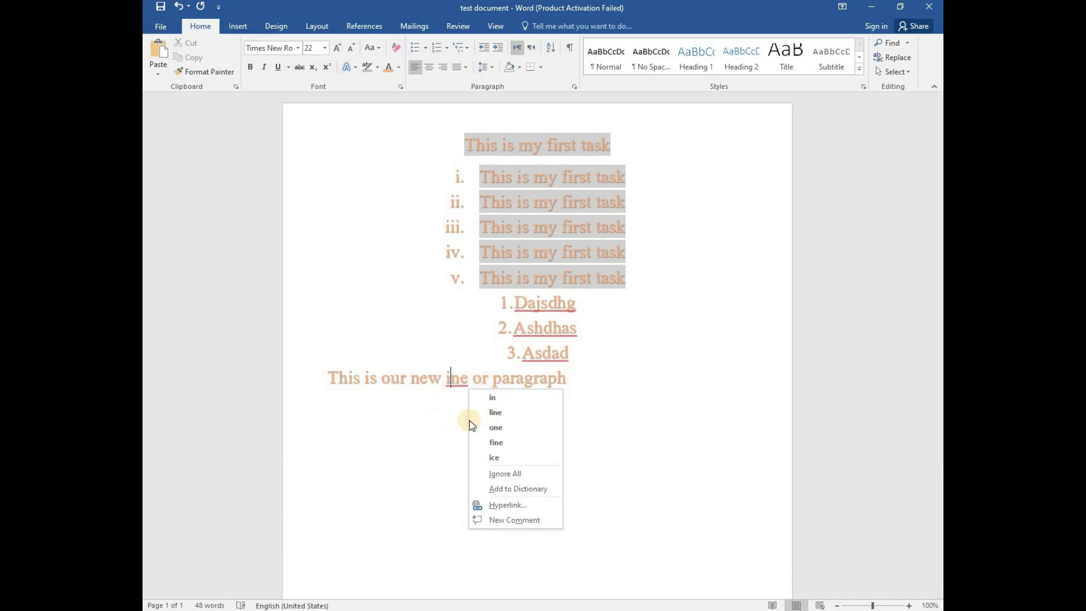
click(531, 411)
click(594, 374)
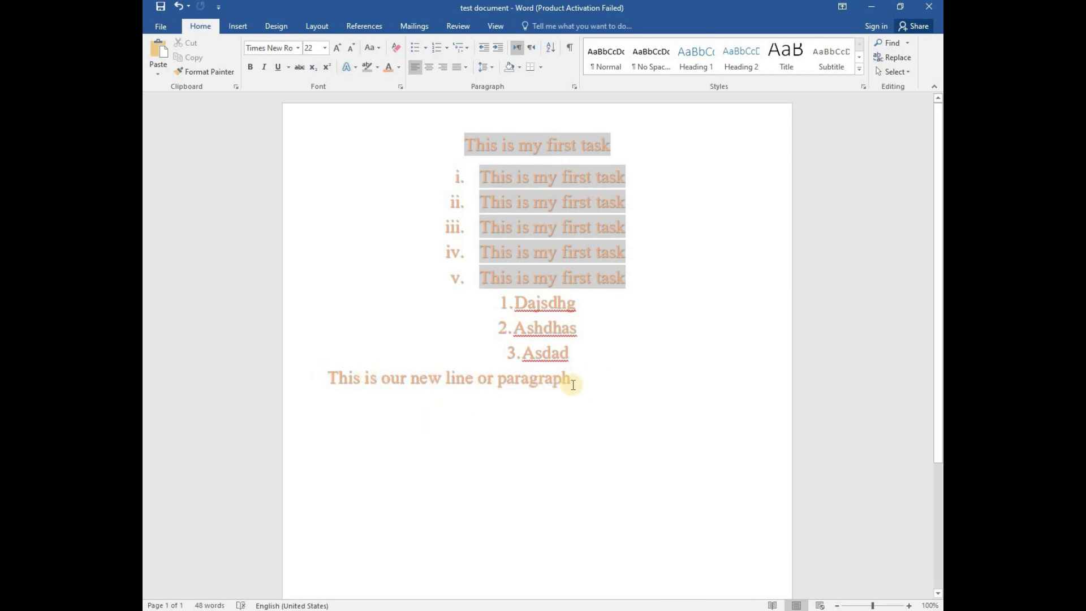
Add a new paragraph "Next line" below and end the sentence above it with a period.
key(Return)
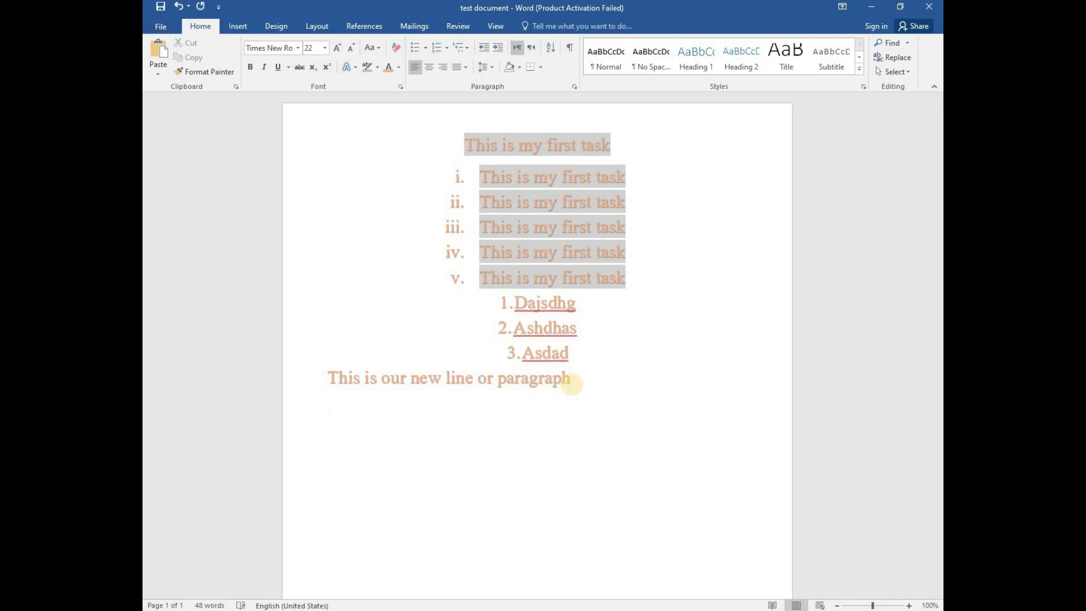
text(next lin)
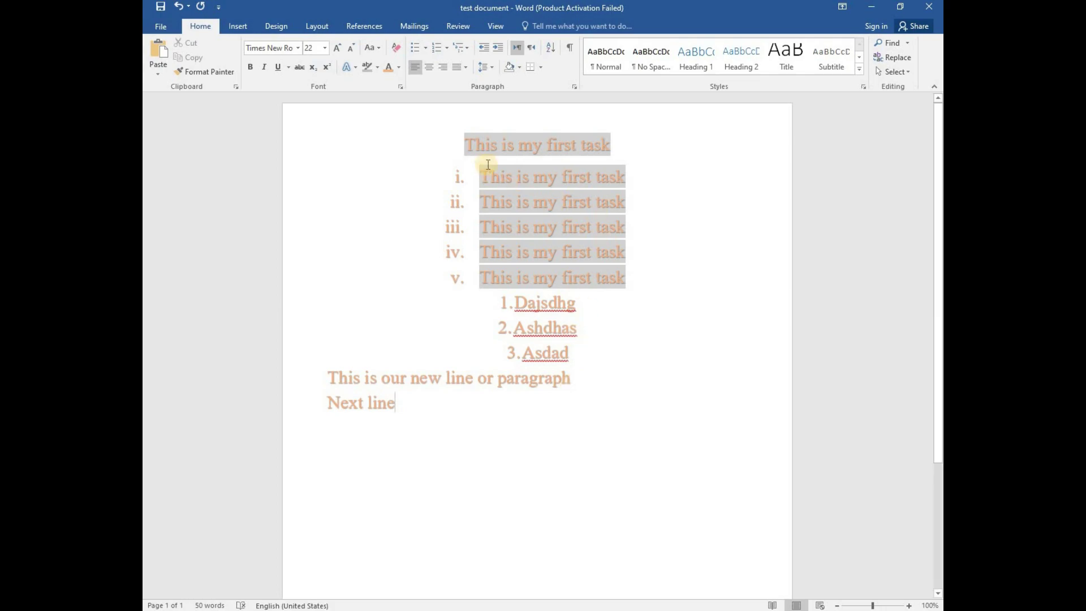
click(576, 379)
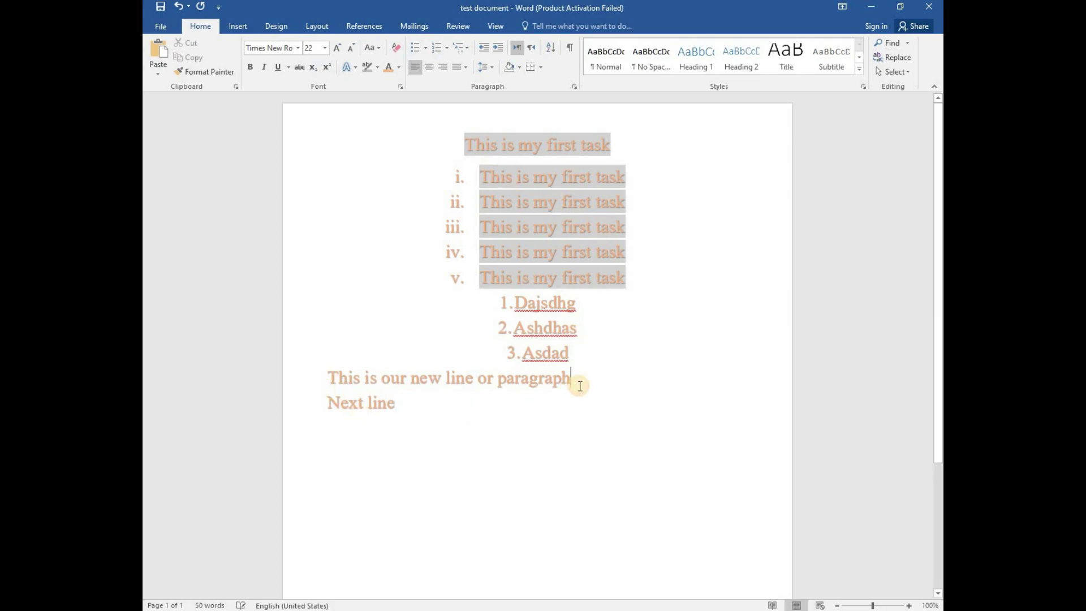
text(.)
Increase the indent of the "Next line" paragraph ten times, decrease it once, and move the cursor out of that paragraph.
click(328, 403)
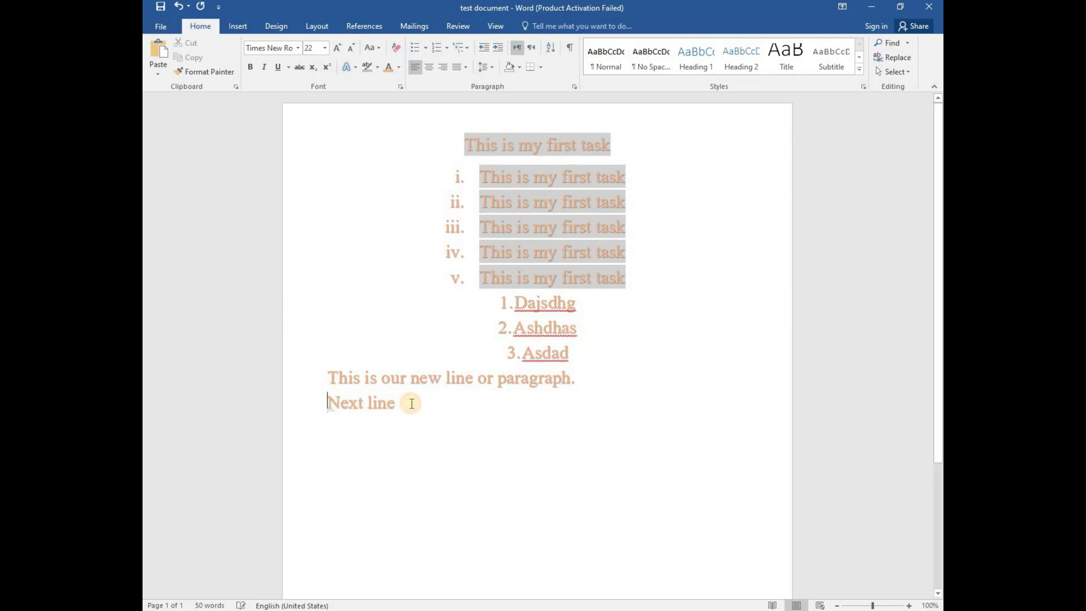
click(496, 50)
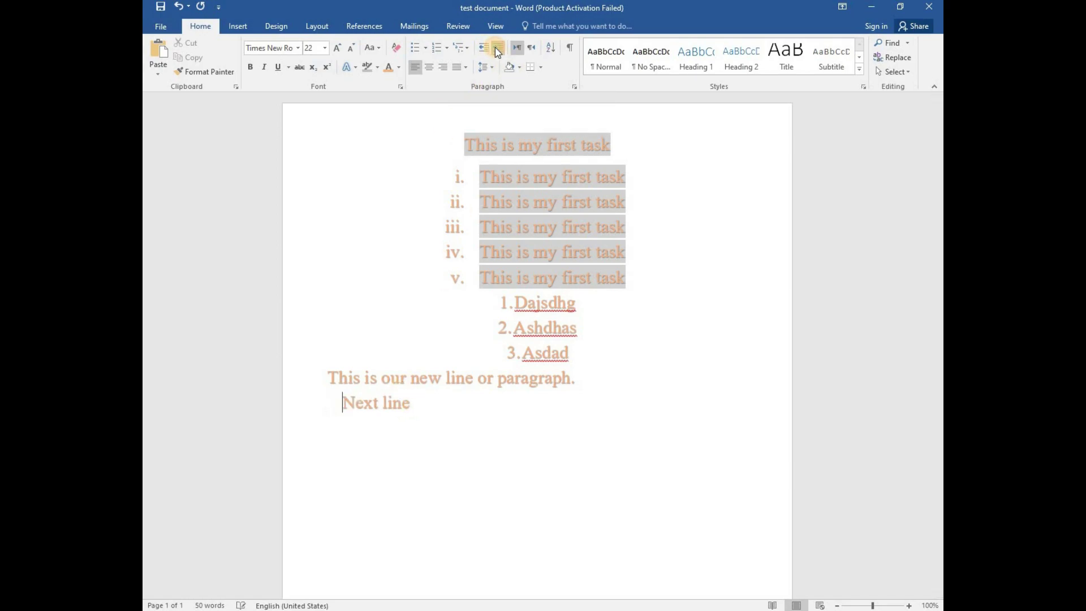
click(496, 50)
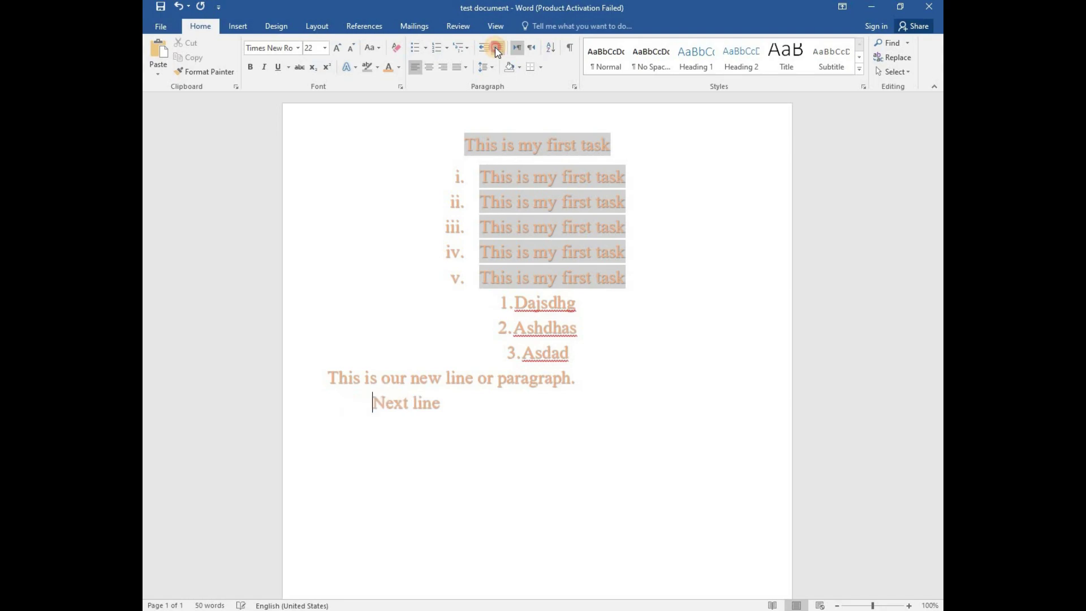
click(496, 50)
click(496, 50)
click(496, 50)
click(496, 50)
click(495, 50)
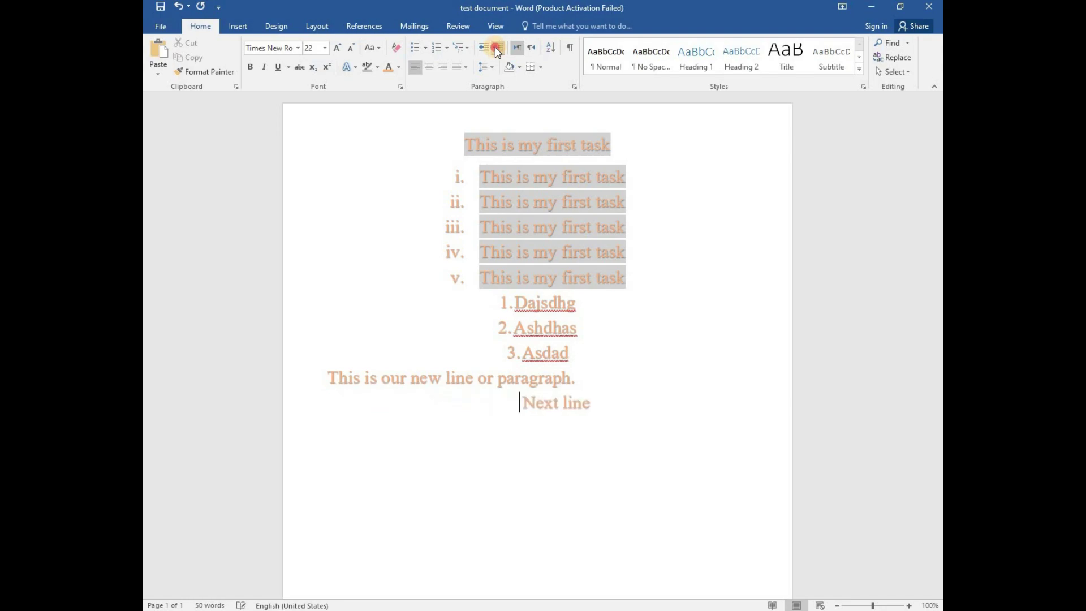
click(496, 50)
click(496, 50)
click(496, 50)
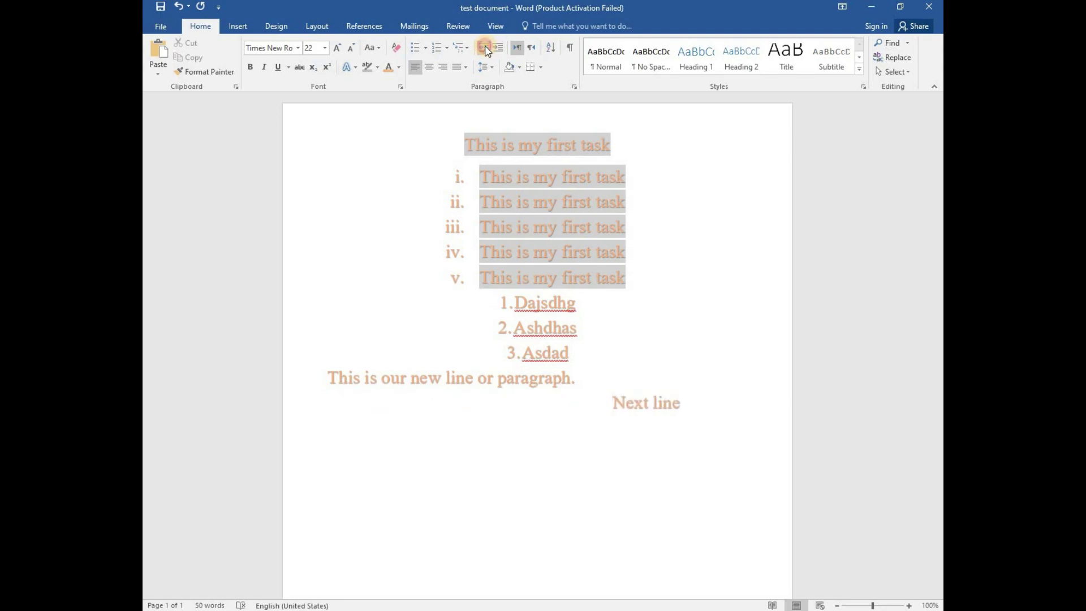
click(485, 49)
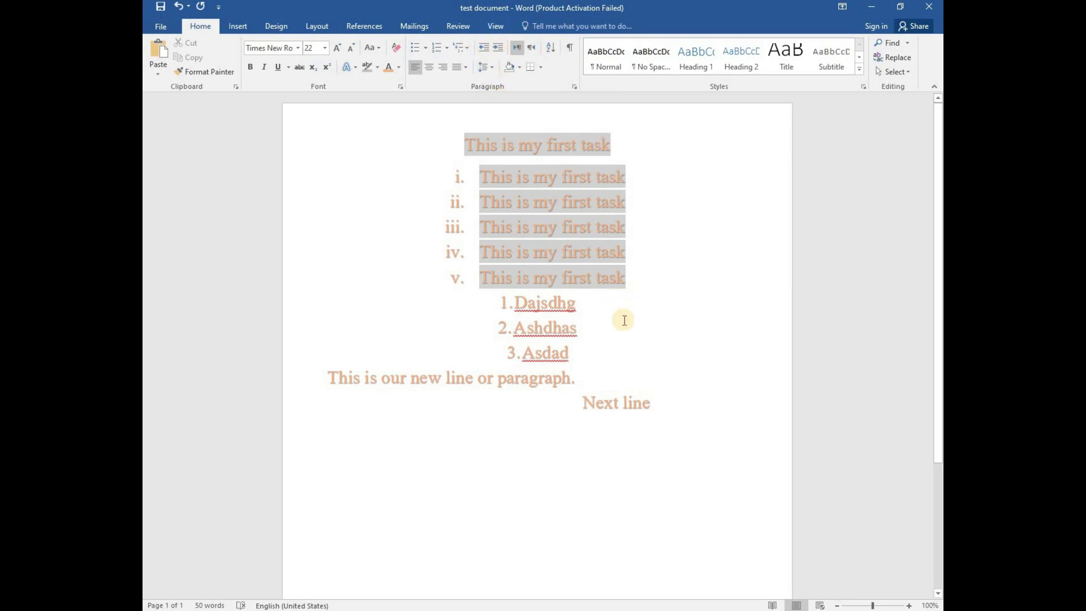
click(671, 300)
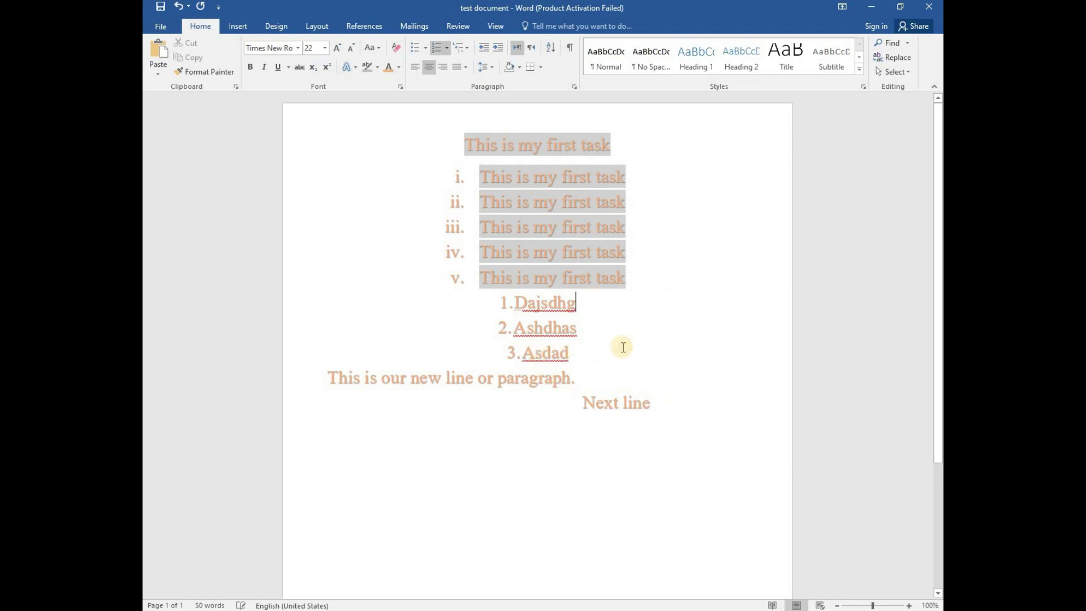
Set the line spacing of the title line and the five Roman-numbered "This is my first task" items to 1.0.
drag(519, 304, 601, 339)
click(601, 342)
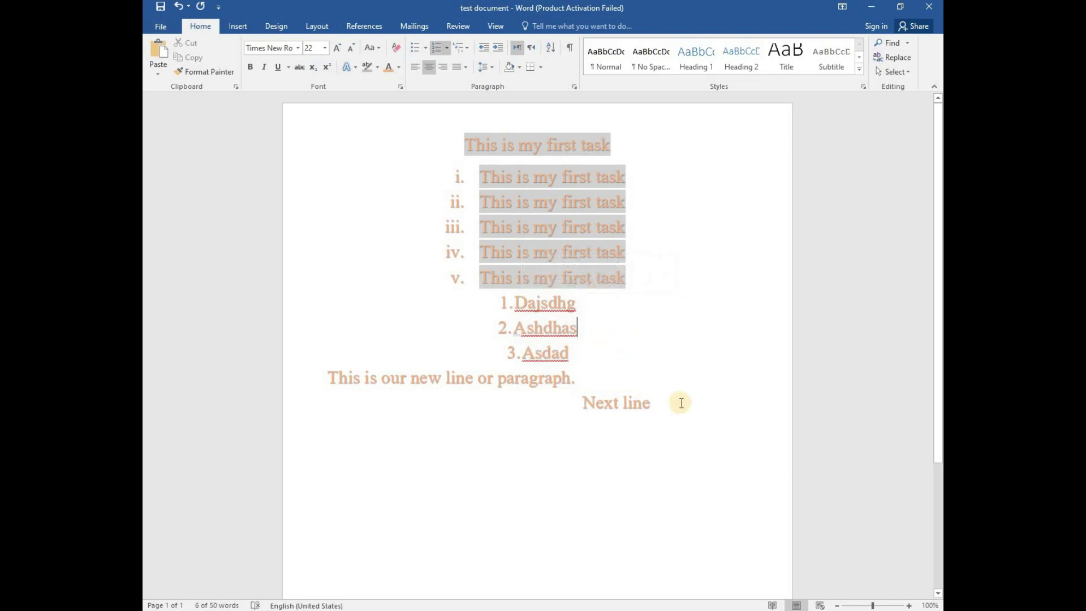
drag(625, 274, 462, 153)
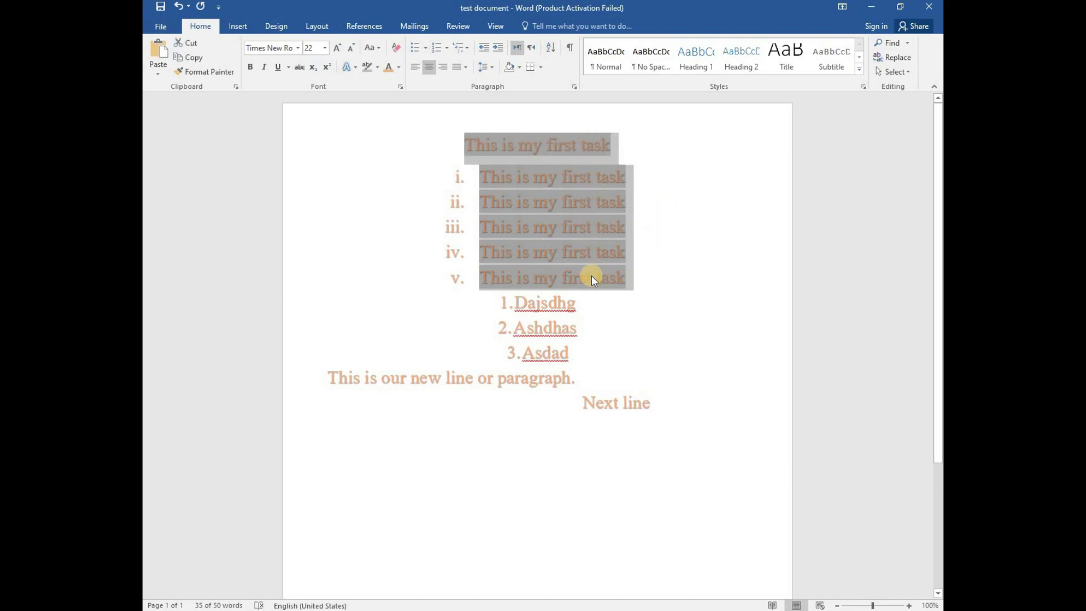
click(494, 69)
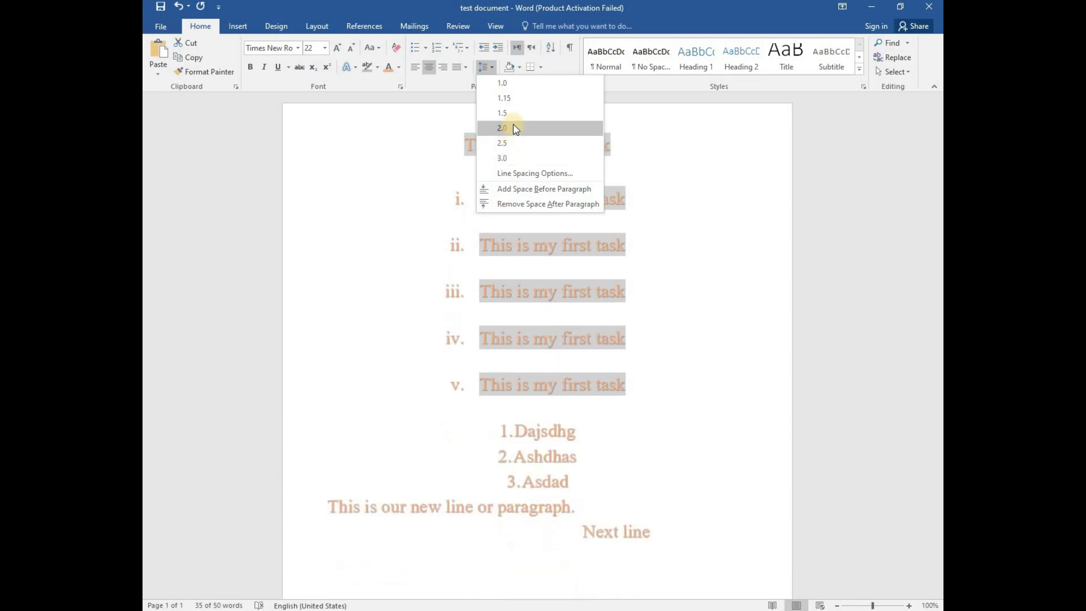
click(517, 84)
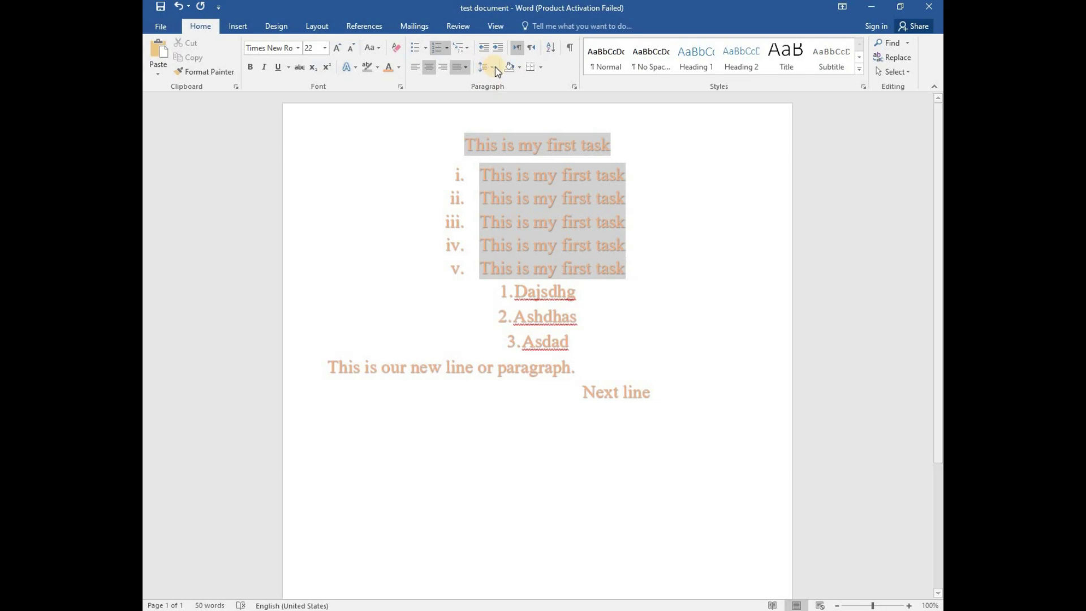
Add an "s" to the end of the fifth Roman-numbered item and write "Heading" on a new line below "Next line".
text(s)
click(670, 394)
key(Return)
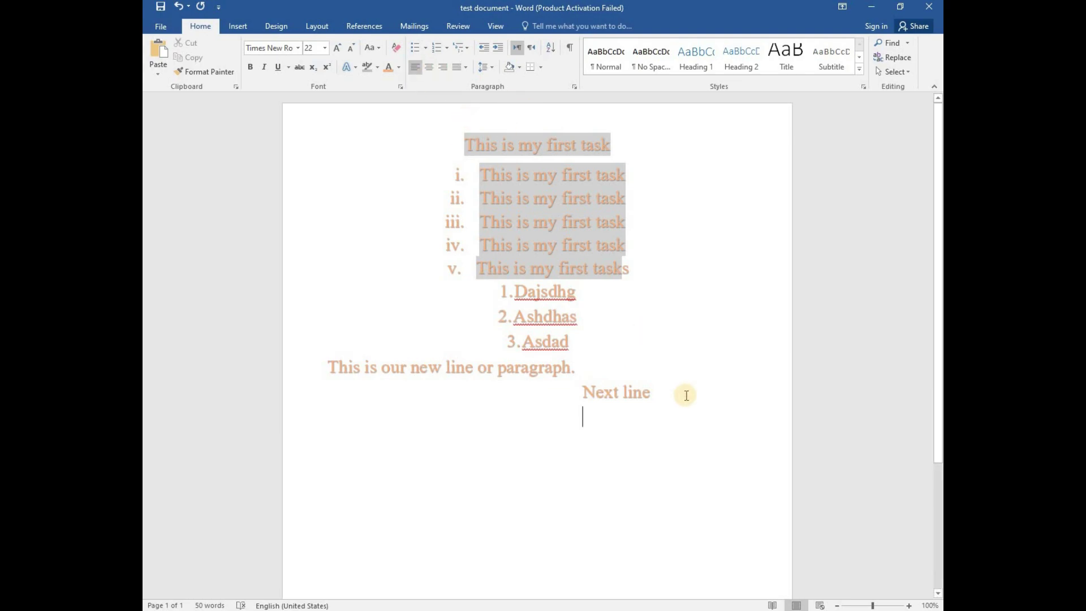
text(headi)
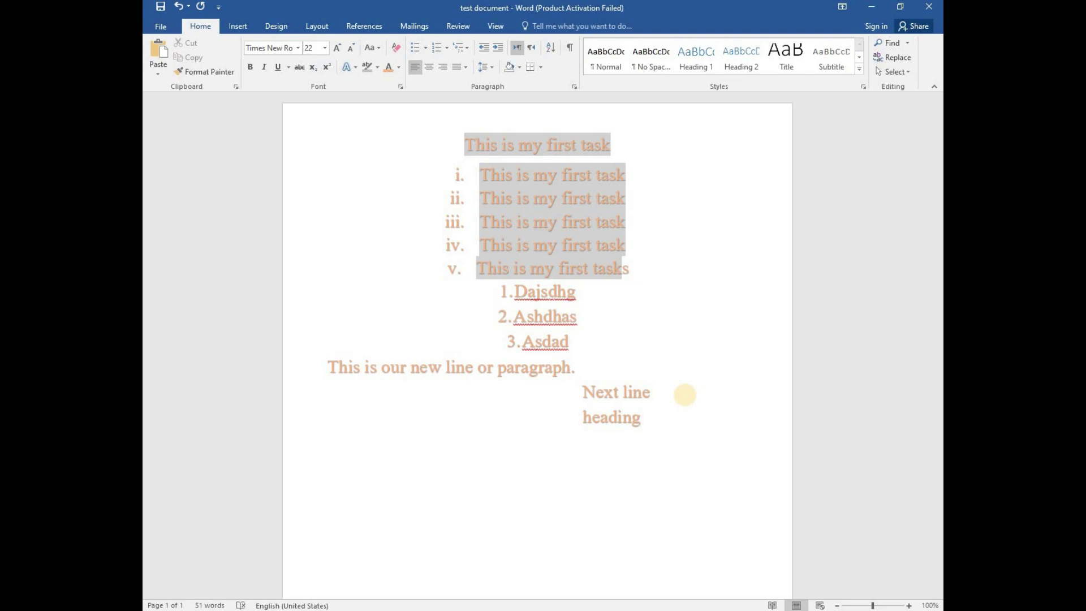
text(ng)
key(Return)
click(645, 421)
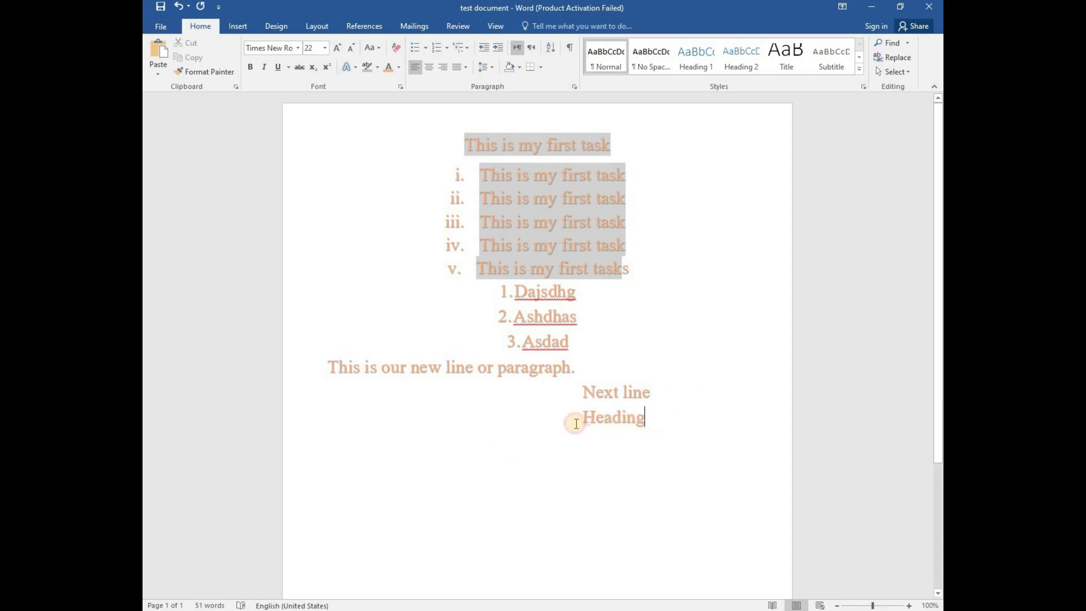
Try center alignment on the indented "Heading" line and undo it.
double_click(576, 424)
drag(645, 417, 582, 421)
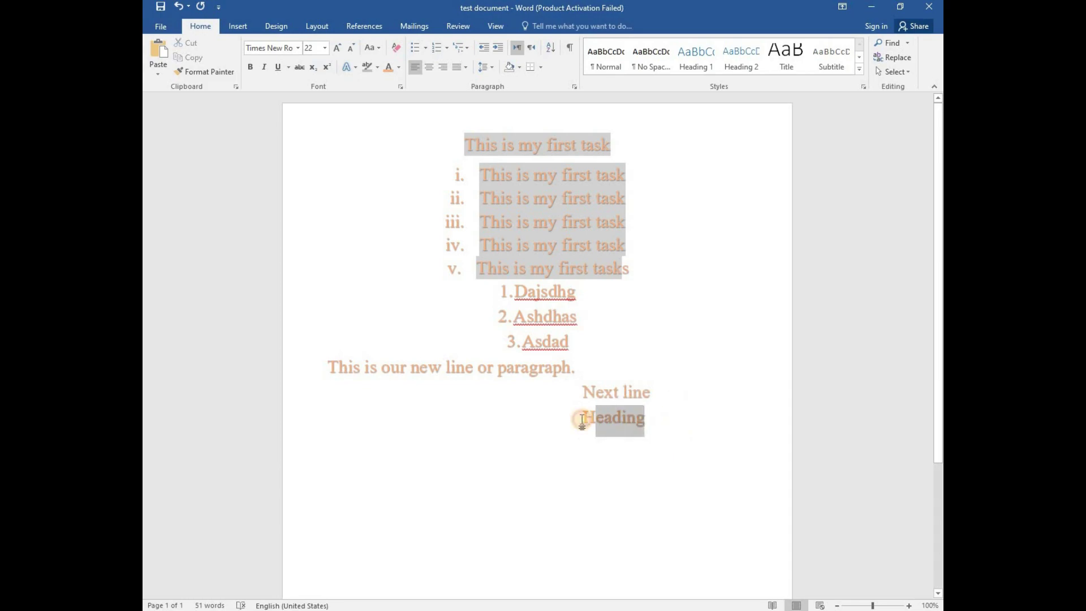
key(ctrl+e)
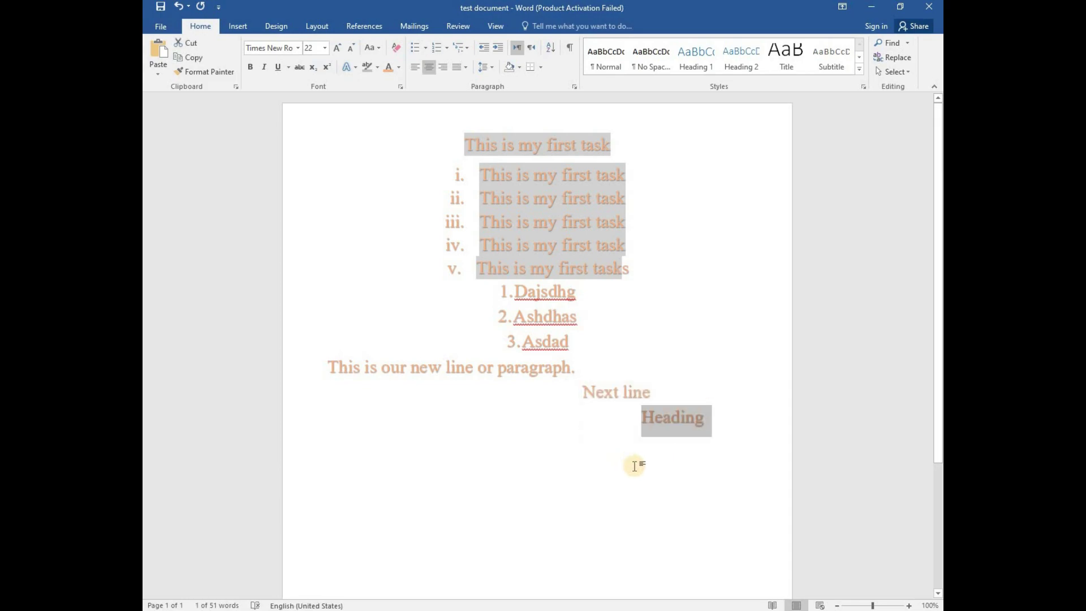
key(ctrl+z)
Write "heading" as a new paragraph in the empty area below the indented "Heading" line and center it.
click(631, 447)
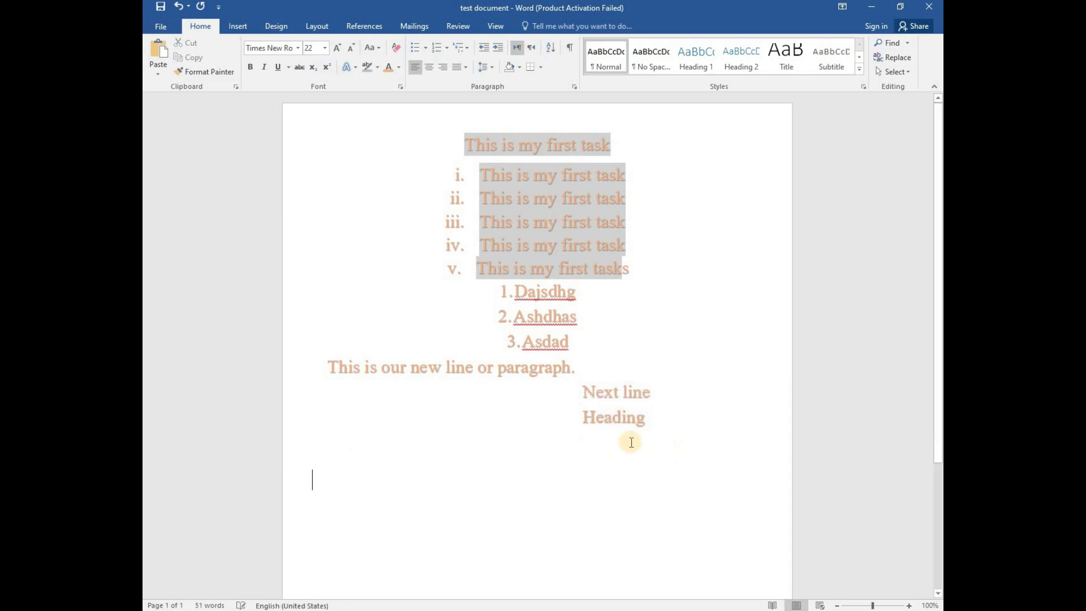
text(headin)
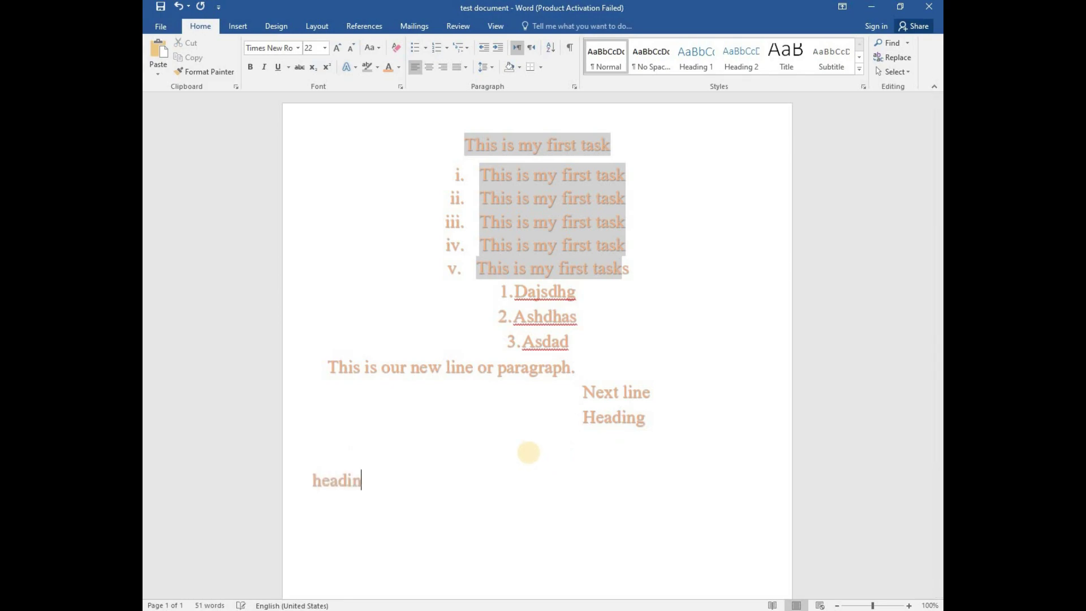
text(g)
key(ctrl+e)
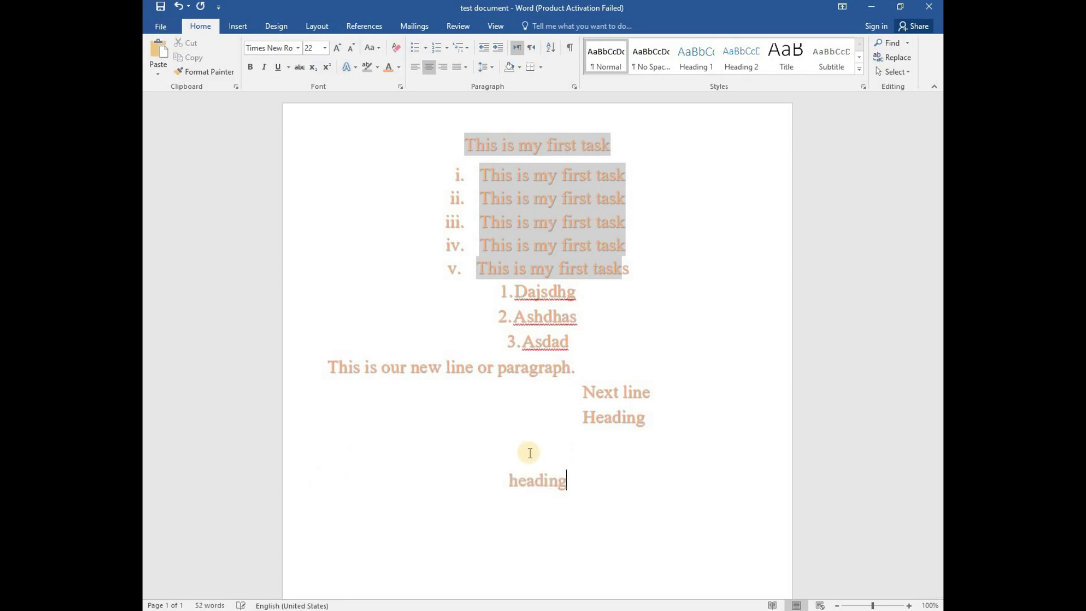
Correct the centered word "heading" to the suggested capitalized form "Heading".
drag(570, 480, 601, 477)
scroll(601, 469, down, 5)
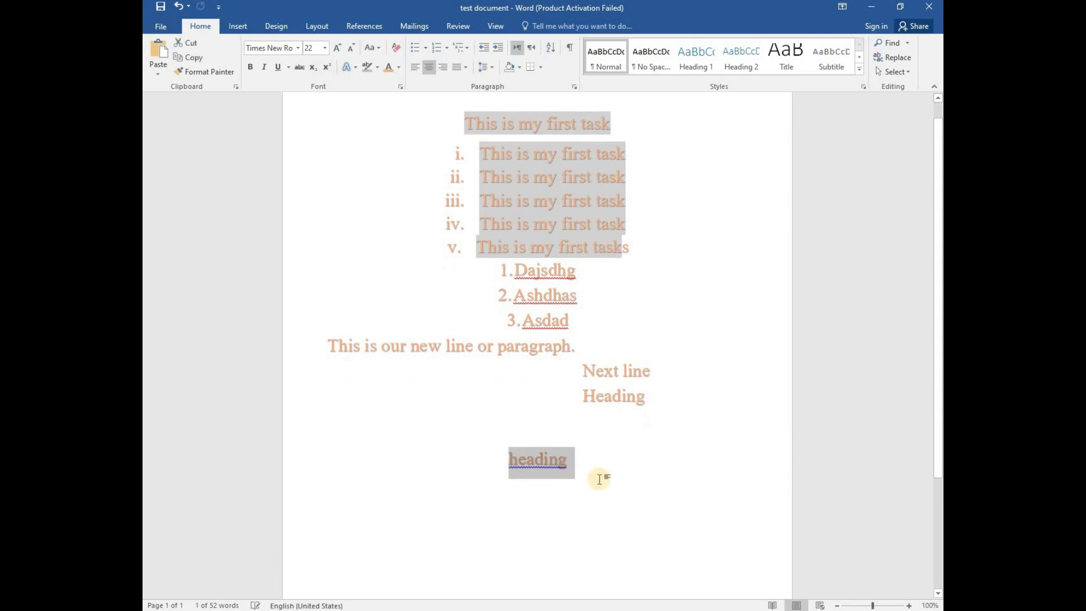
click(538, 323)
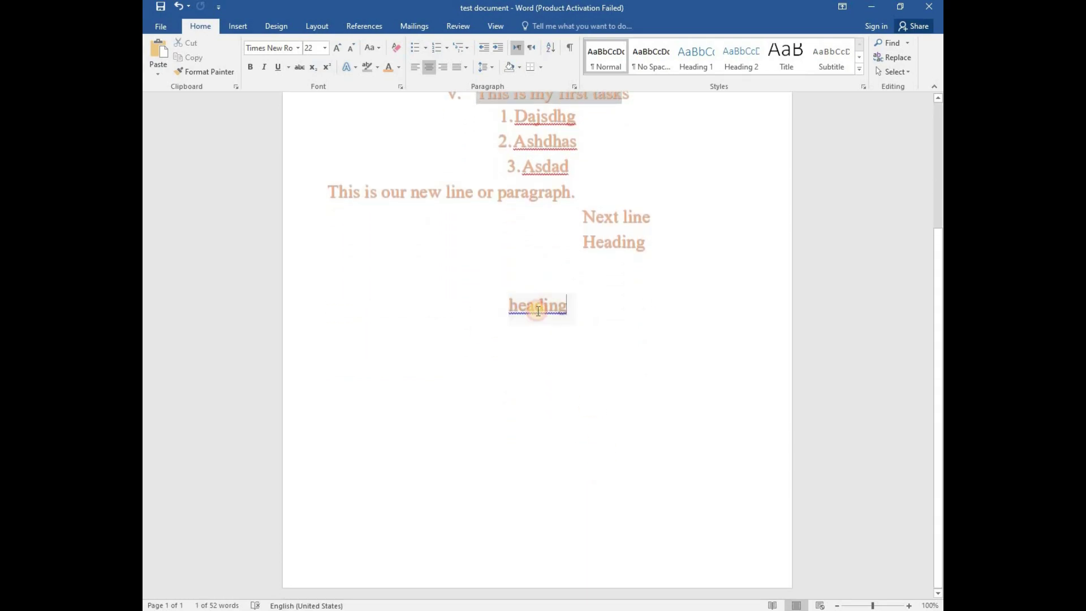
right_click(563, 314)
click(588, 325)
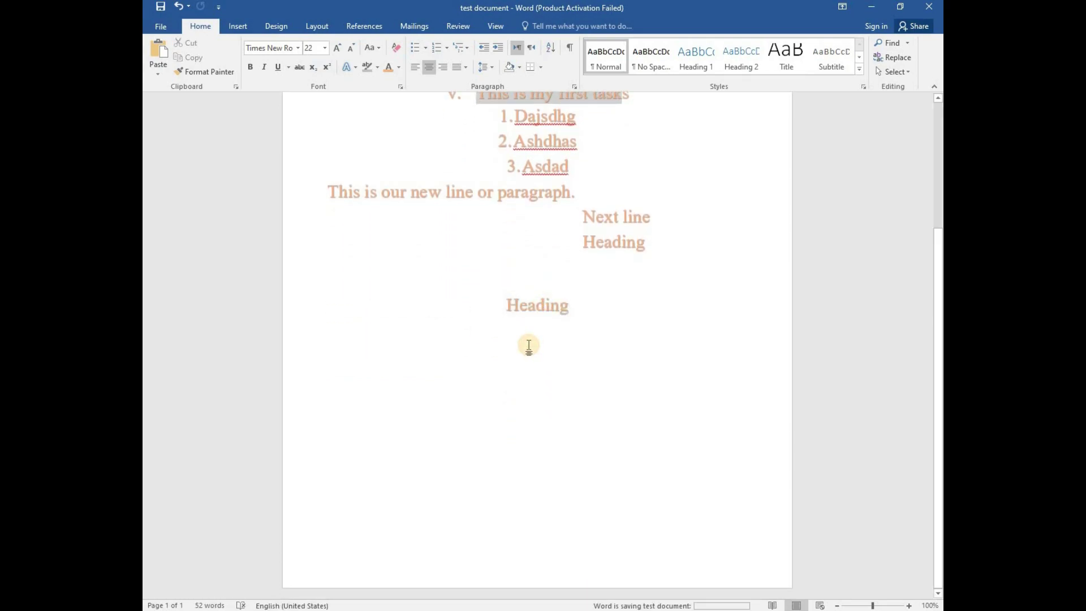
Switch the lower "Heading" paragraph between right, left and center alignment, ending with it centered.
drag(572, 308, 485, 310)
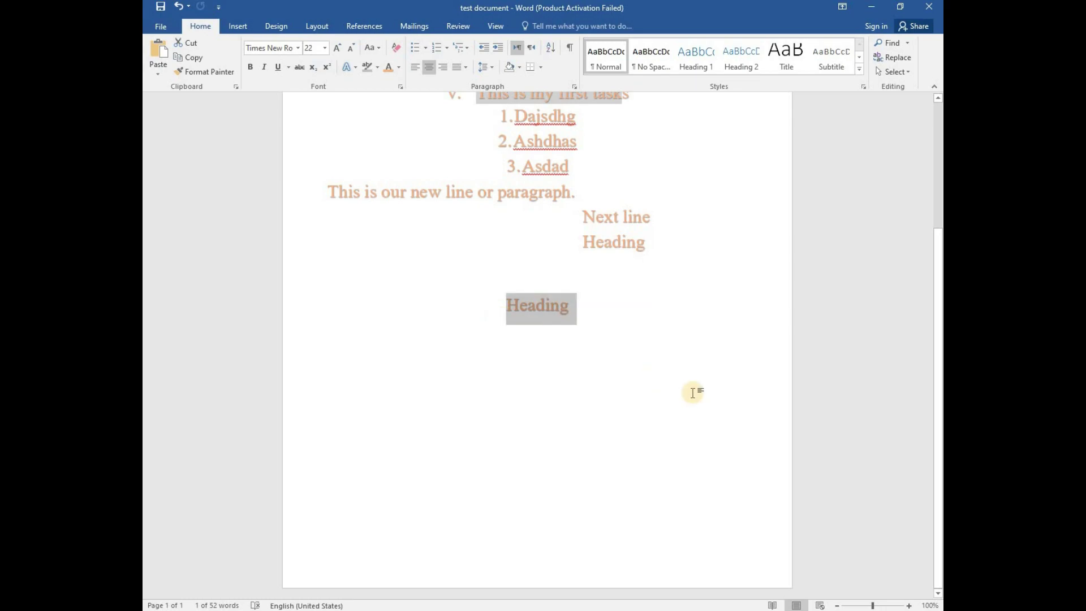
key(ctrl+r)
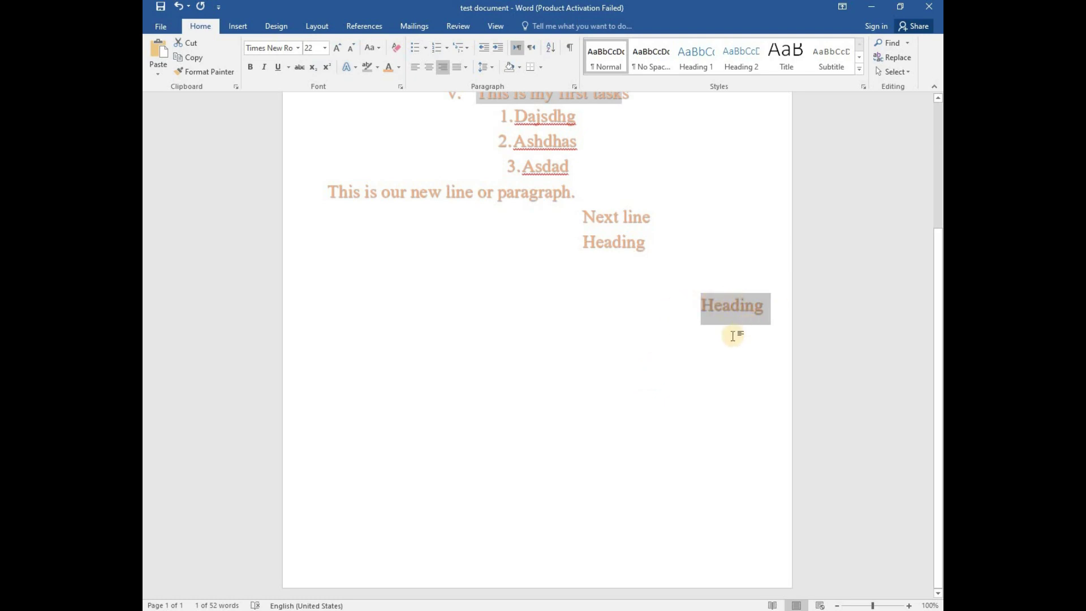
key(ctrl+l)
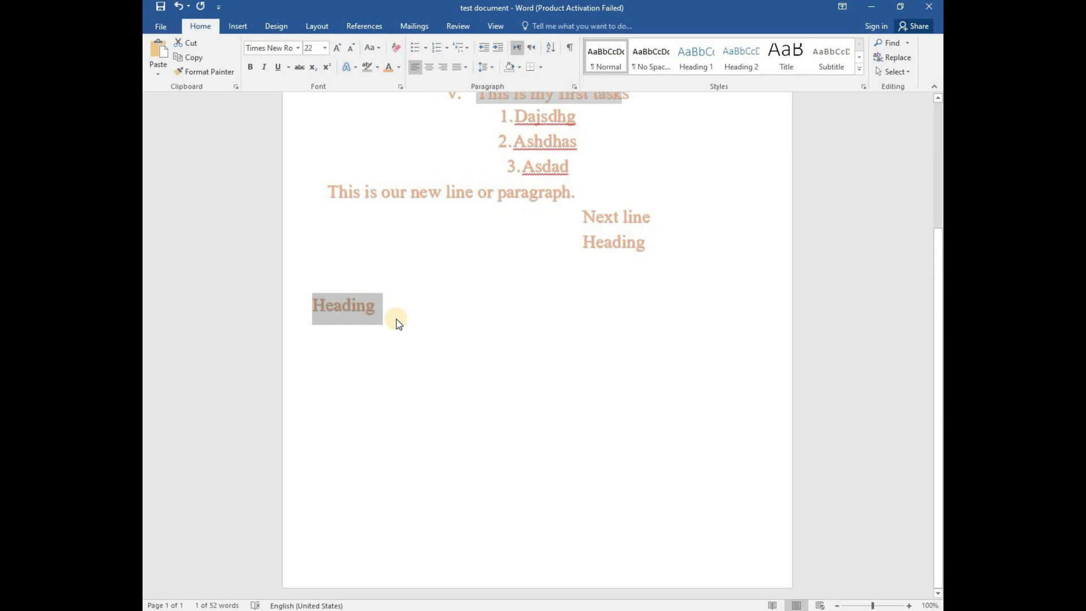
key(ctrl+e)
key(ctrl+l)
key(ctrl+r)
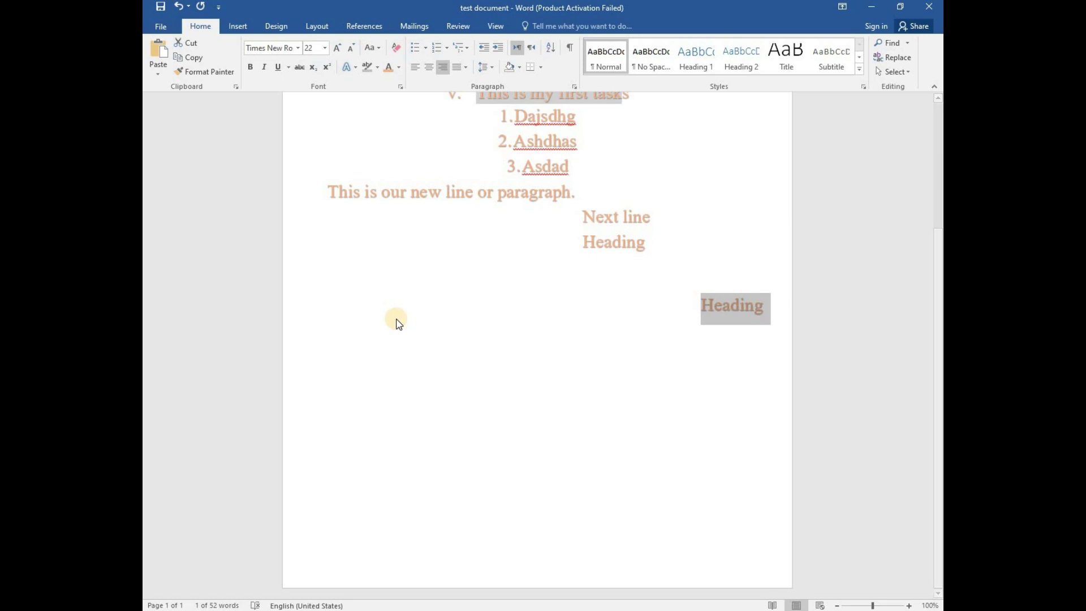
key(ctrl+e)
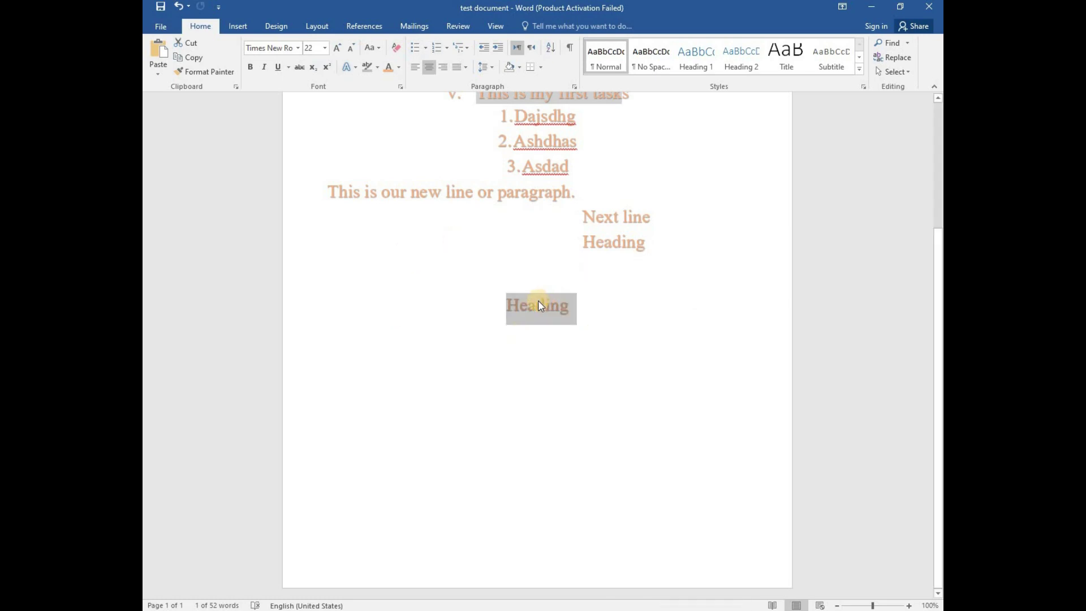
Switch to the browser and look through the Word shortcut key tables in WordShortcuts.pdf.
key(alt+Tab)
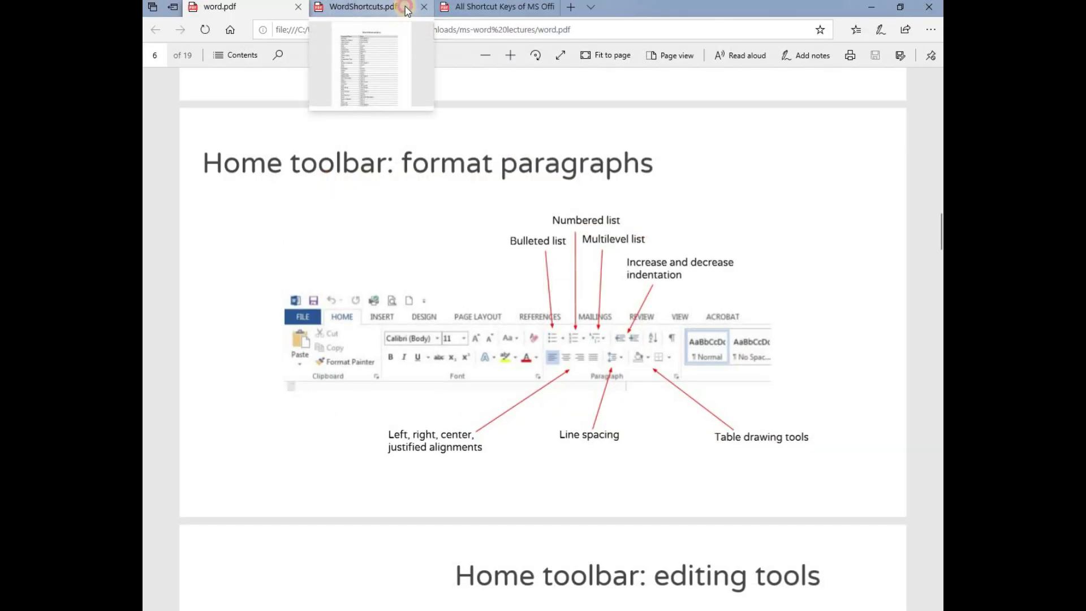
click(403, 8)
scroll(476, 245, down, 8)
scroll(469, 226, up, 6)
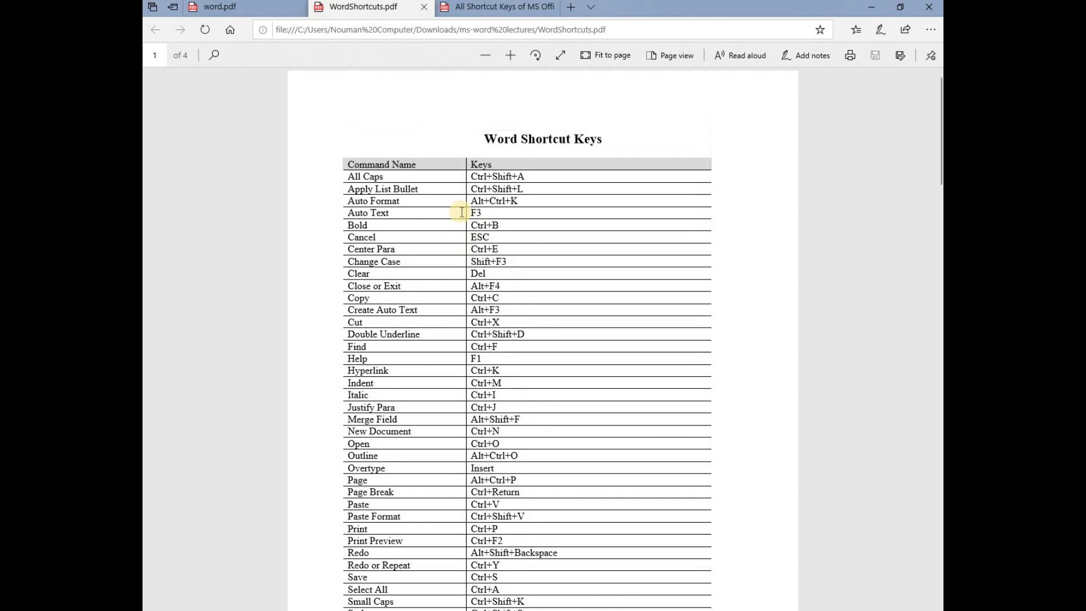
scroll(424, 215, down, 4)
scroll(424, 218, down, 8)
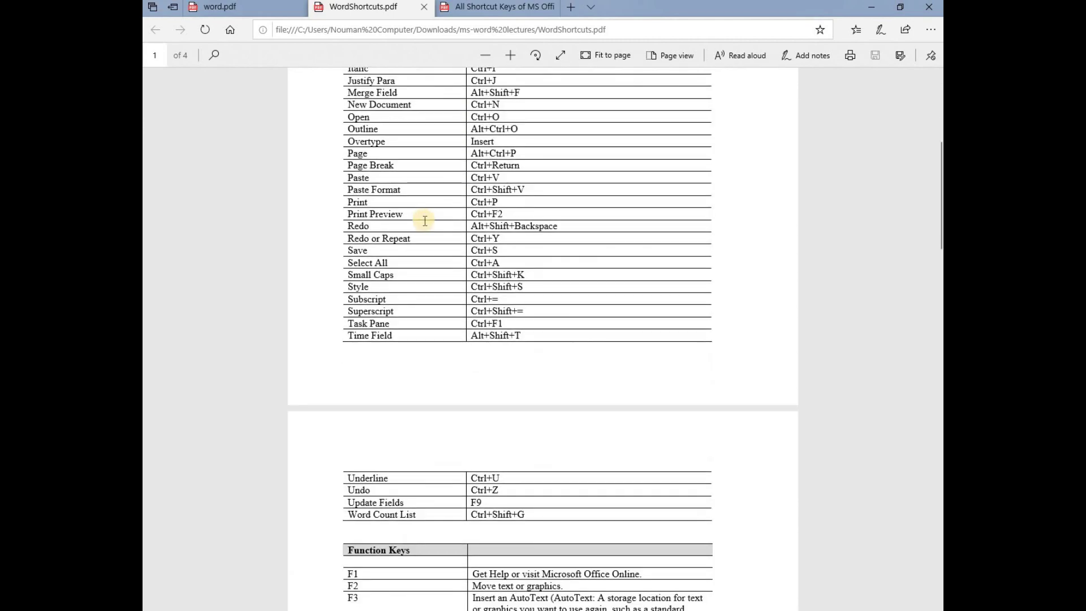
scroll(425, 222, down, 12)
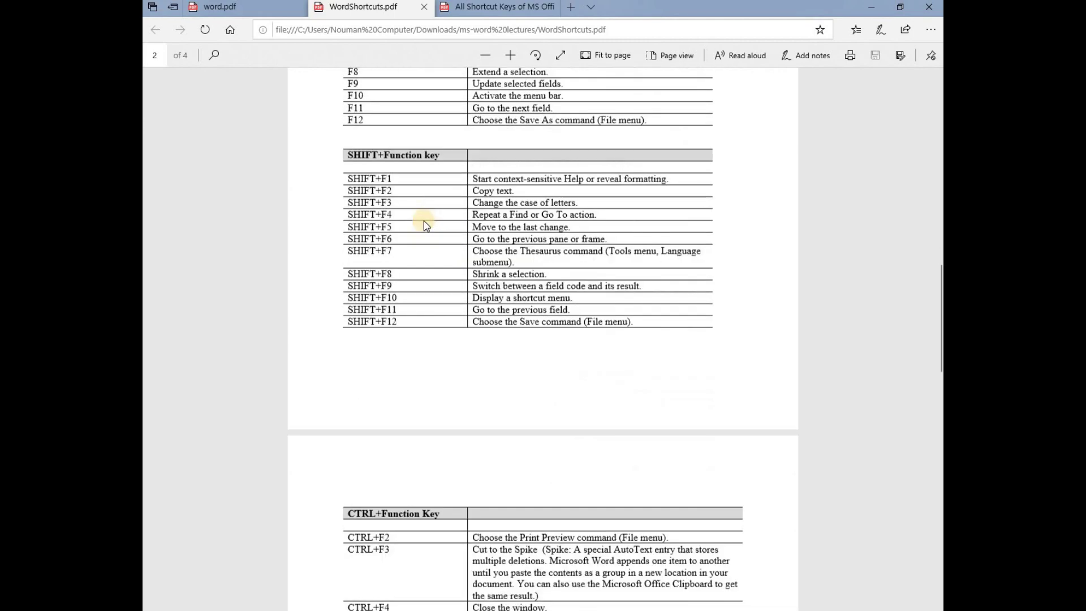
scroll(426, 222, down, 10)
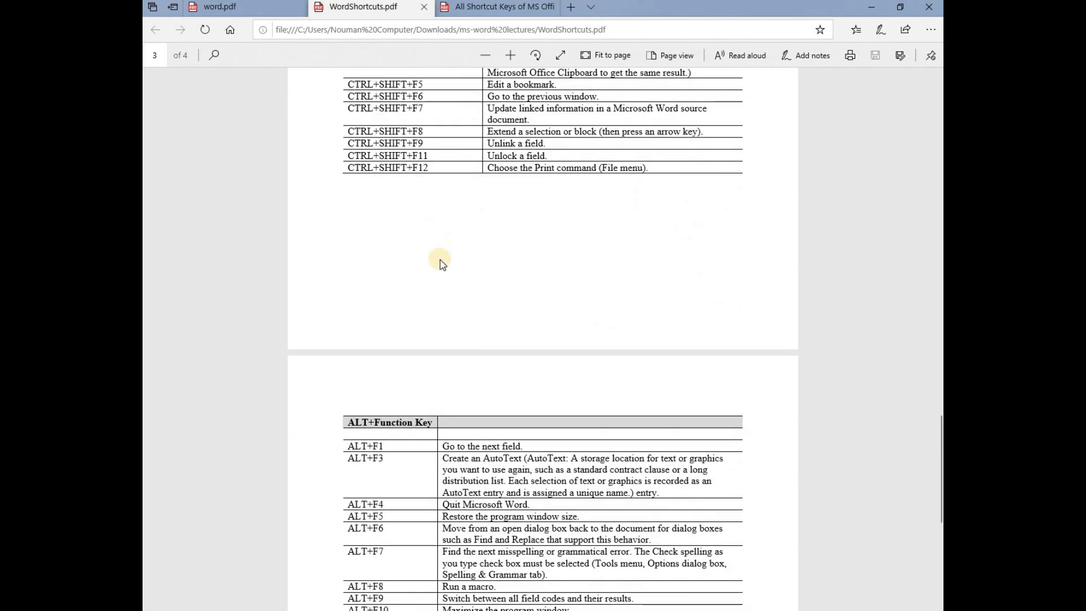
scroll(460, 290, up, 20)
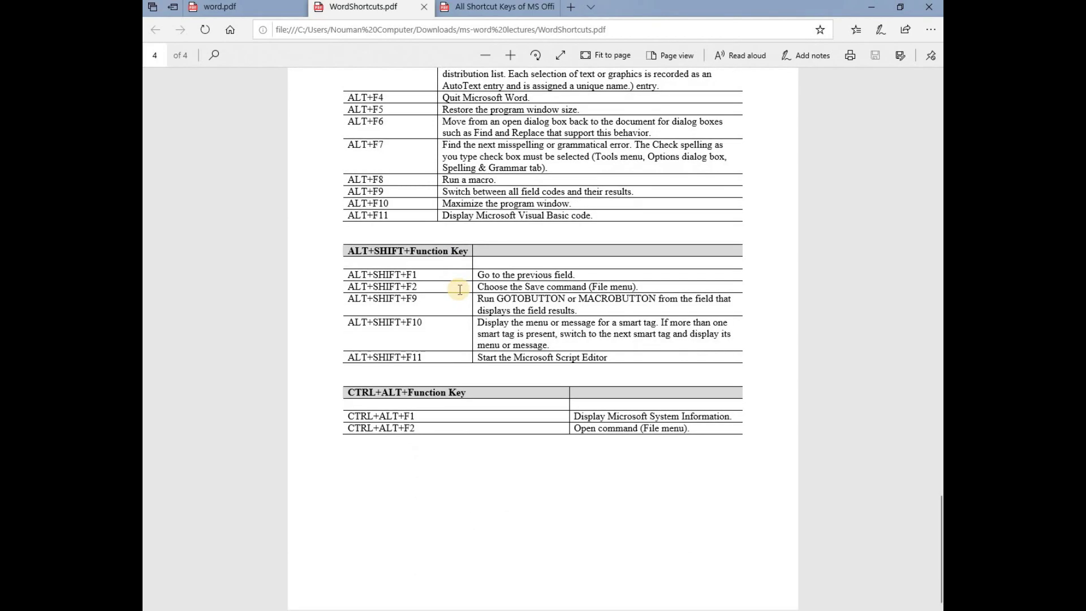
scroll(460, 290, up, 15)
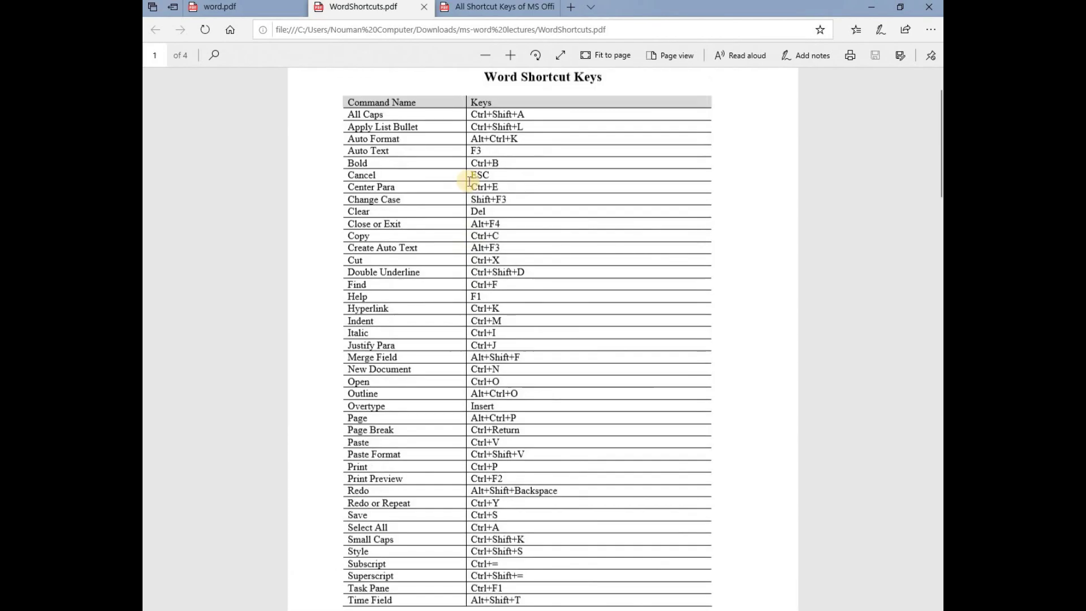
Look through the key and action tables in the "All Shortcut Keys of MS Office" PDF and return to its beginning.
click(504, 17)
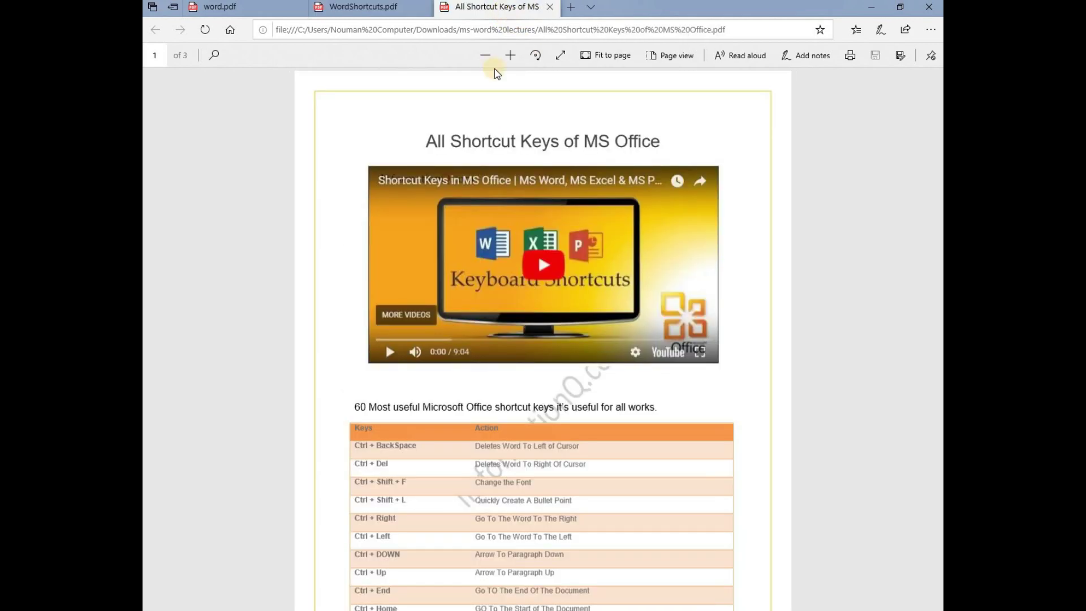
scroll(439, 339, down, 15)
scroll(440, 338, down, 15)
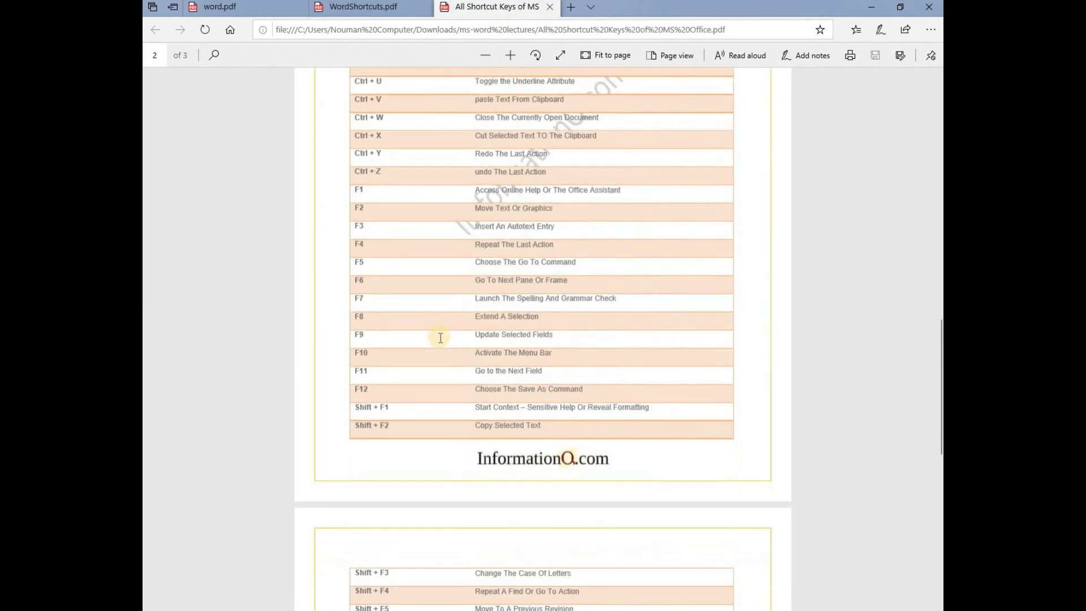
scroll(491, 328, up, 15)
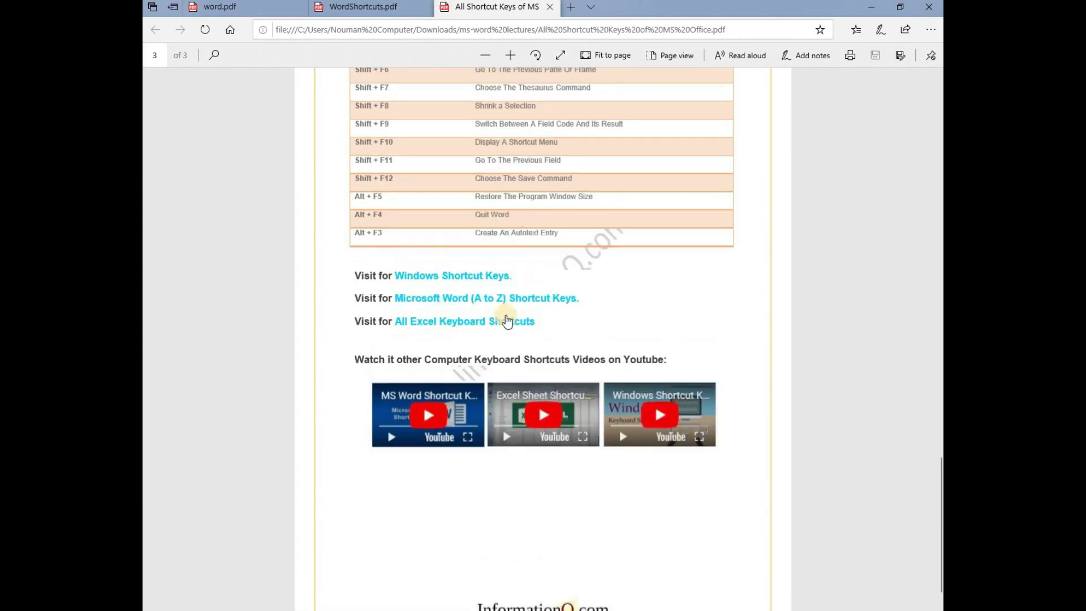
scroll(512, 263, up, 5)
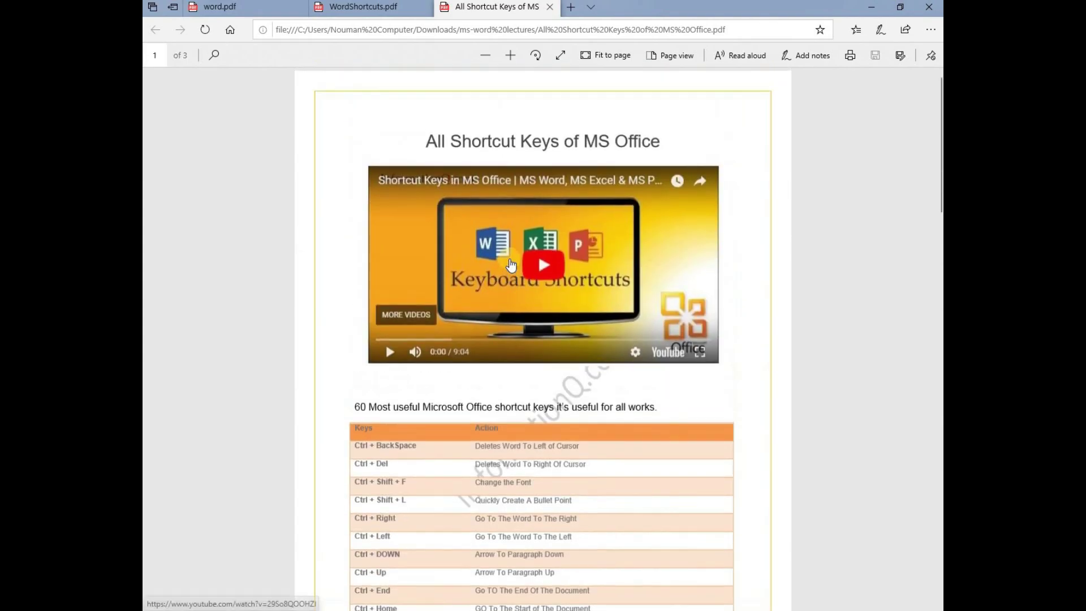
Revisit WordShortcuts.pdf, return to word.pdf and view its "Home toolbar: editing tools" slide.
click(362, 7)
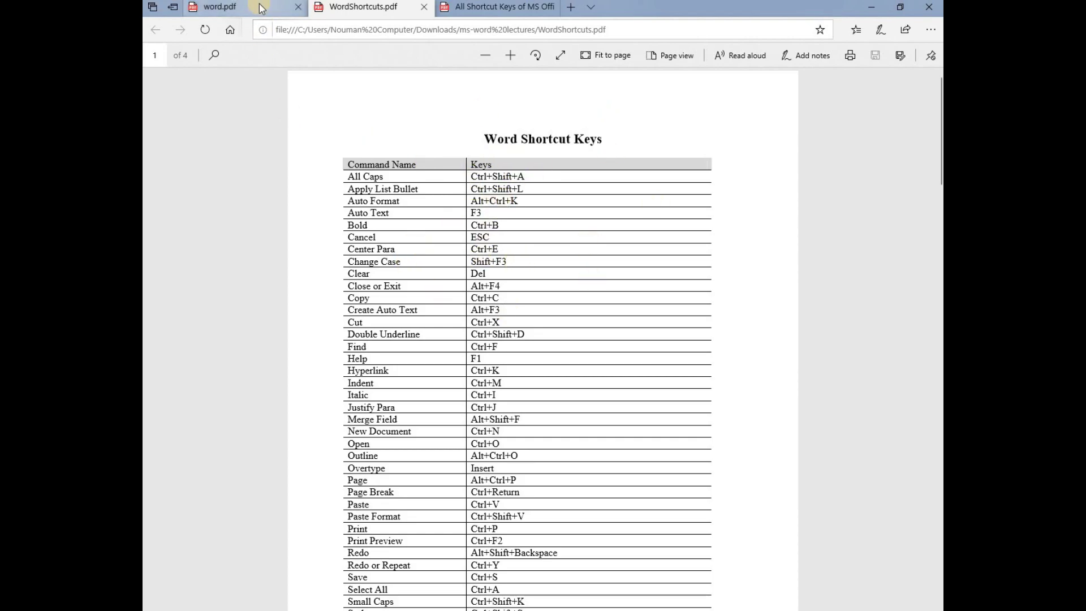
mouse_move(261, 8)
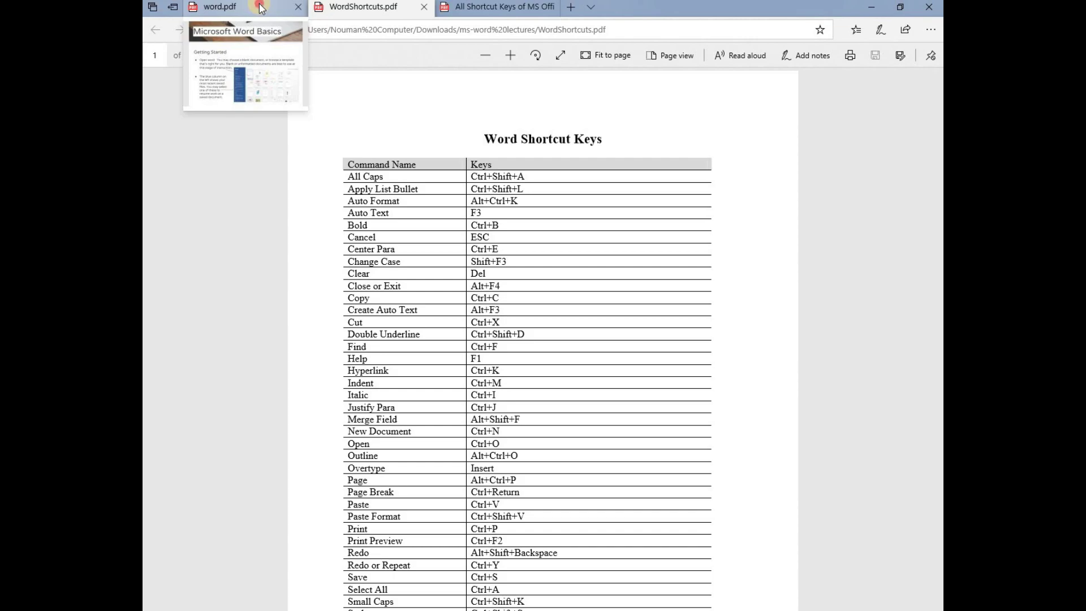
click(262, 8)
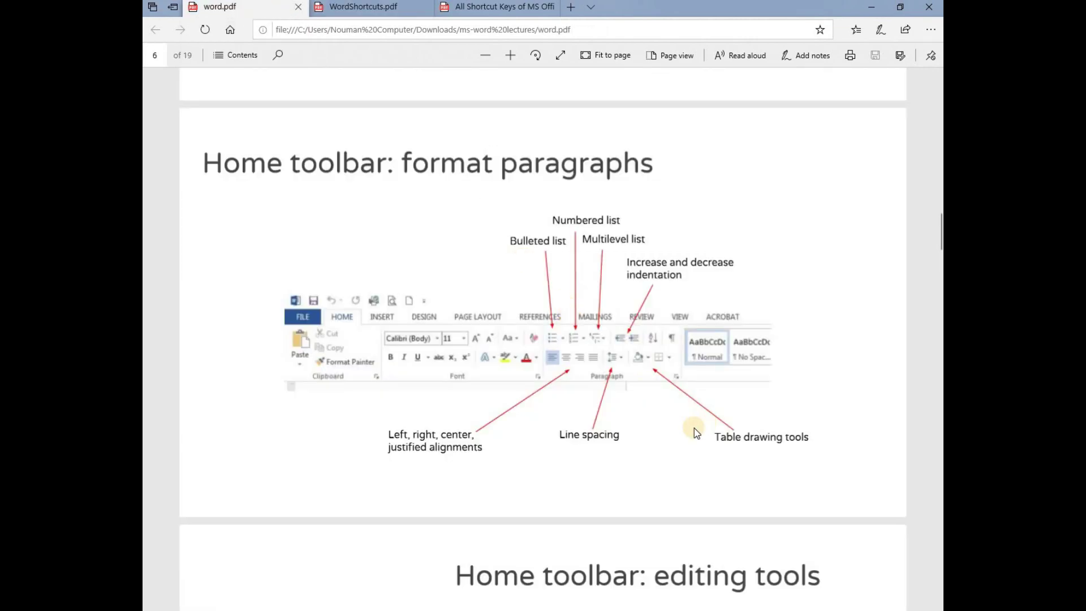
scroll(667, 413, down, 4)
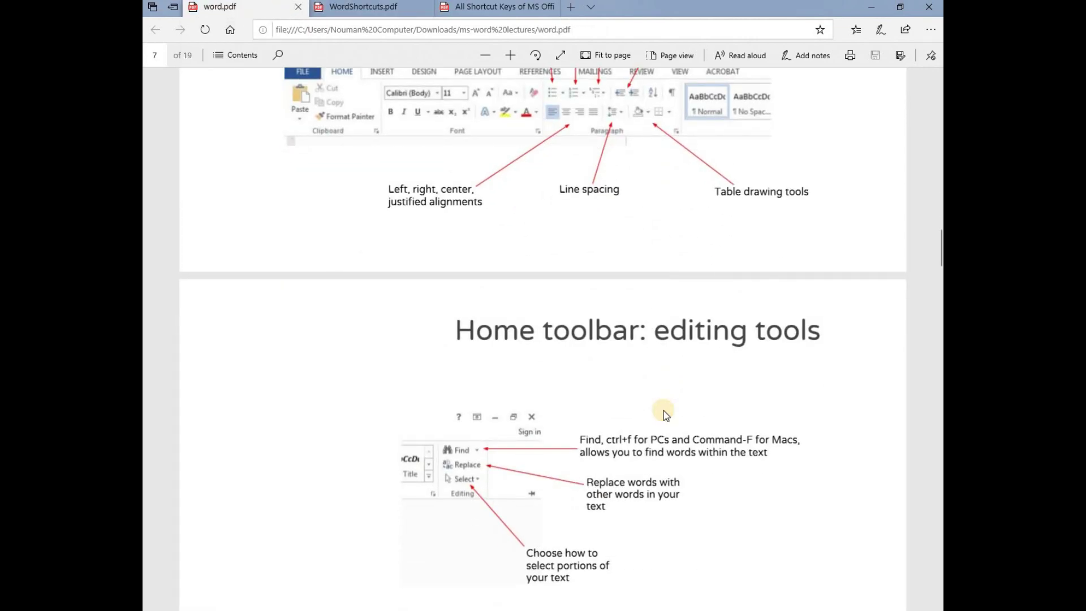
Return to the Word test document and add an empty line below the lower "Heading" paragraph.
scroll(665, 416, down, 3)
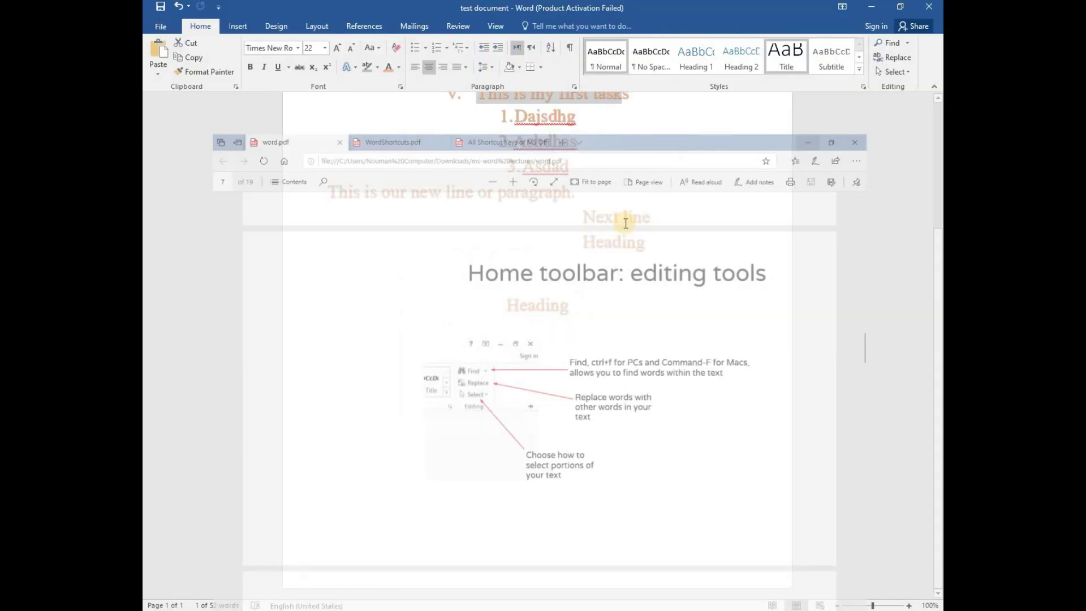
click(584, 305)
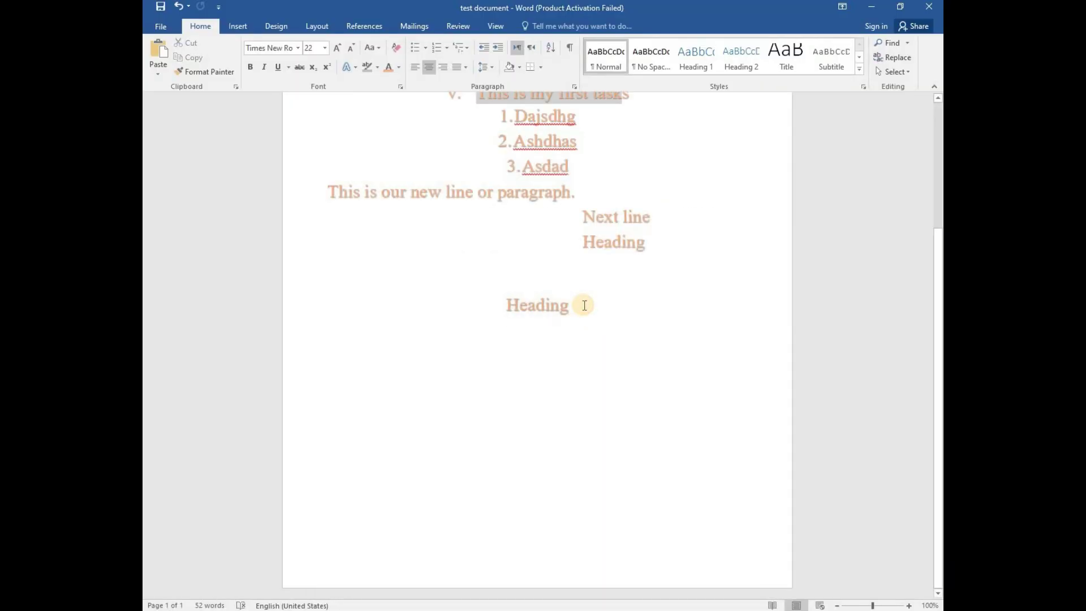
key(Return)
Look over the paragraph border and table drawing options and the available insert tools, including tables.
click(542, 67)
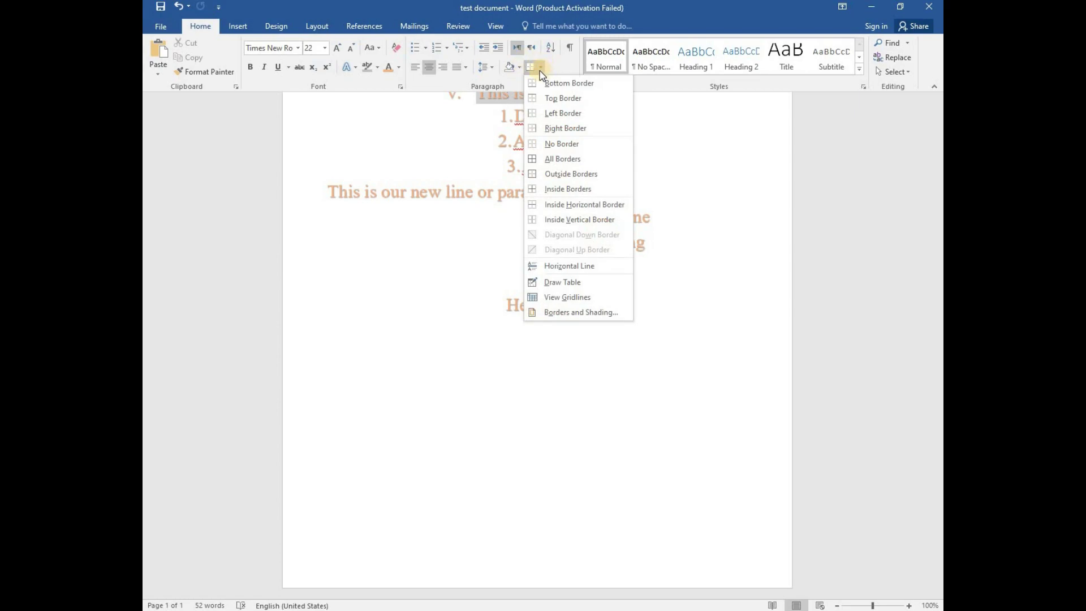
click(236, 27)
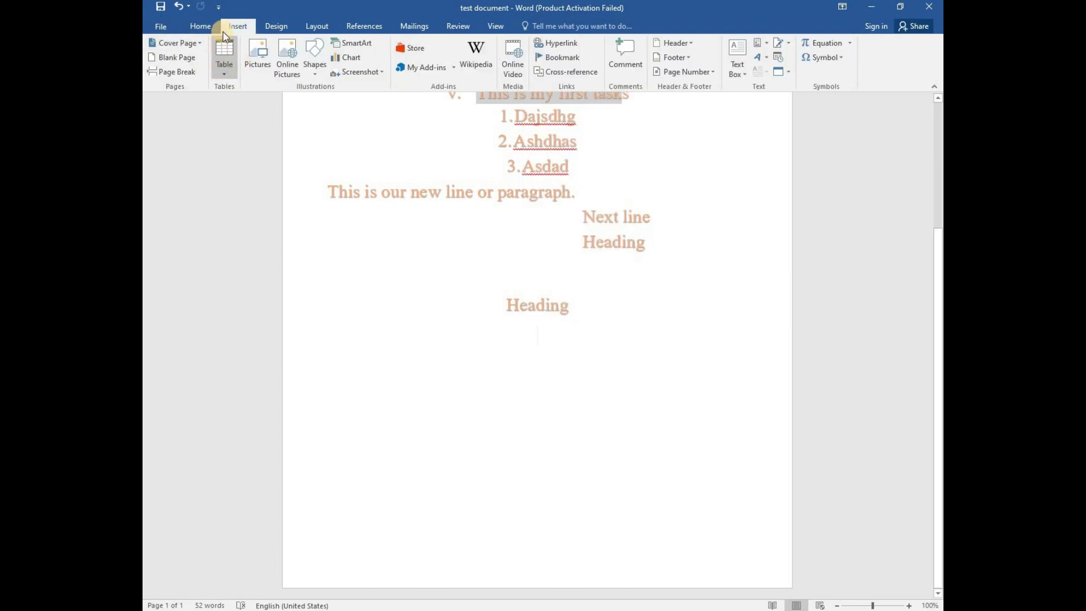
click(202, 27)
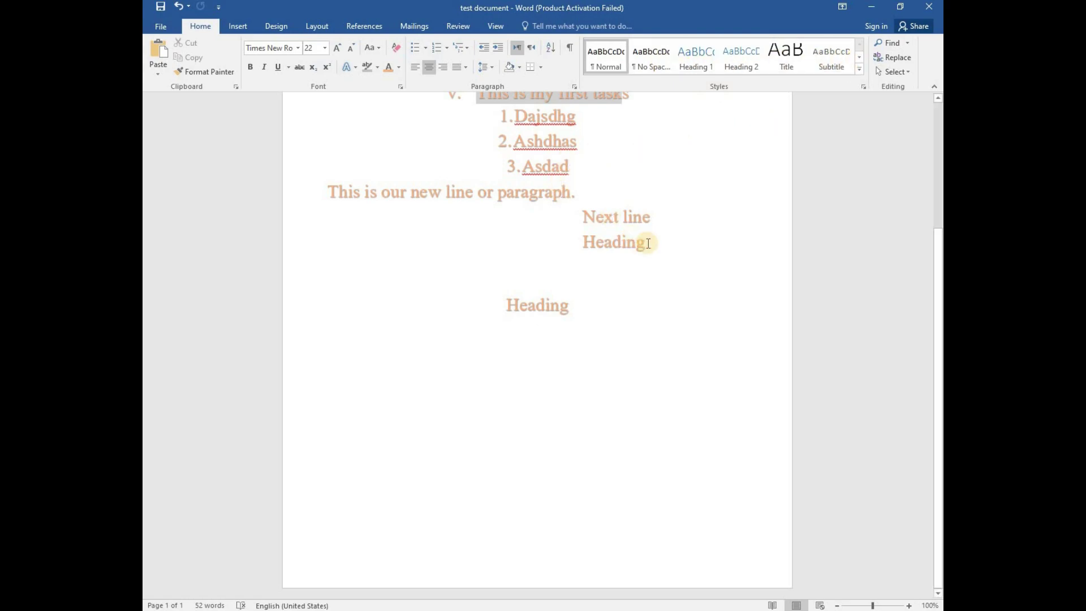
Try out styles such as No Spacing, Heading 1, Title and Strong on the "Next line" and "Heading" lines, and undo them.
triple_click(606, 221)
drag(650, 244, 570, 213)
click(666, 245)
click(660, 250)
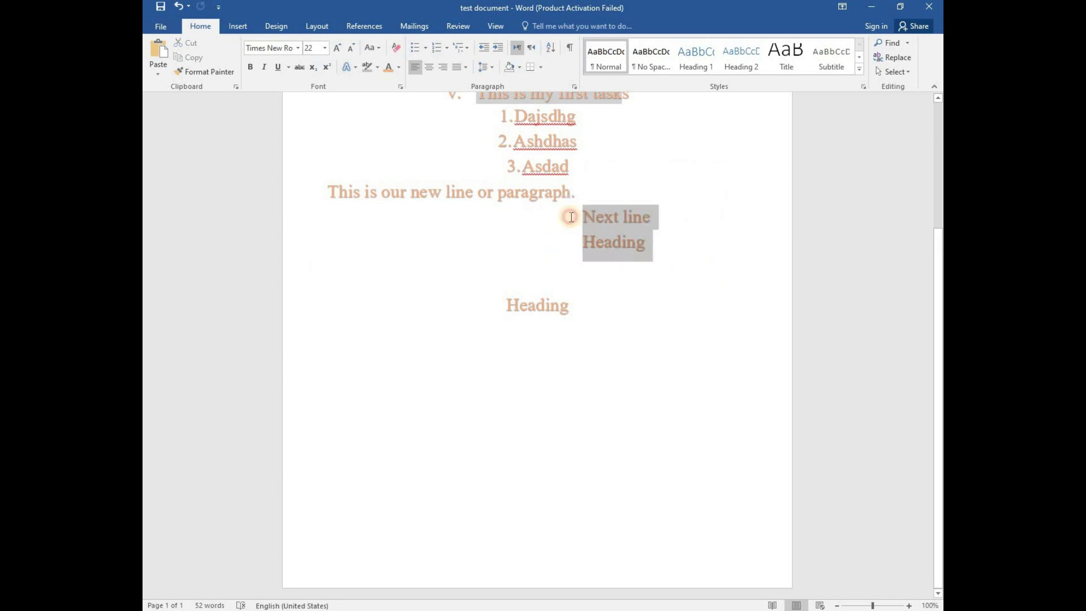
click(649, 62)
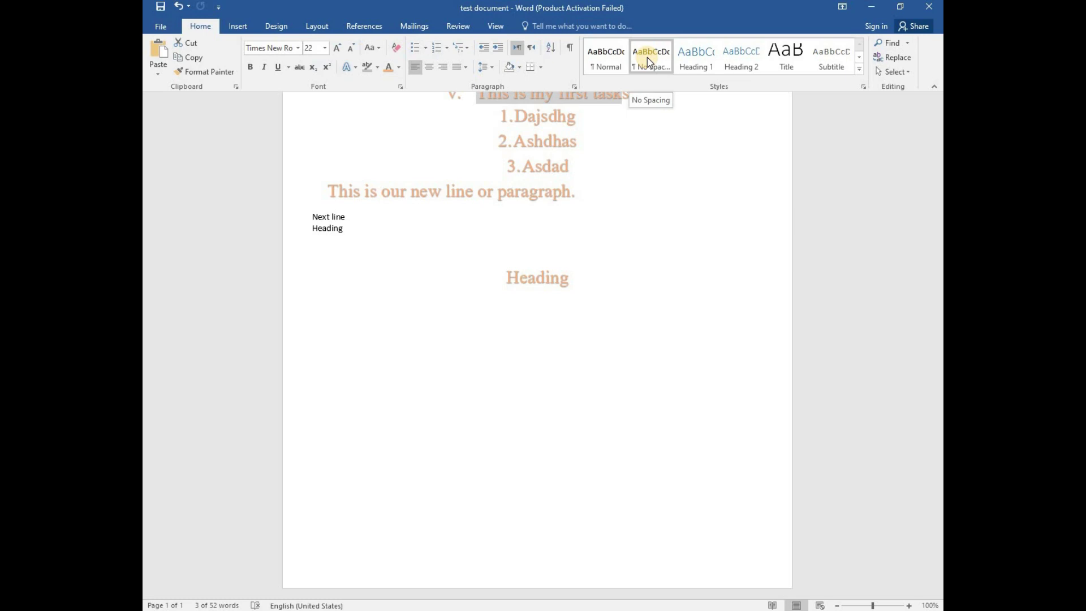
click(691, 62)
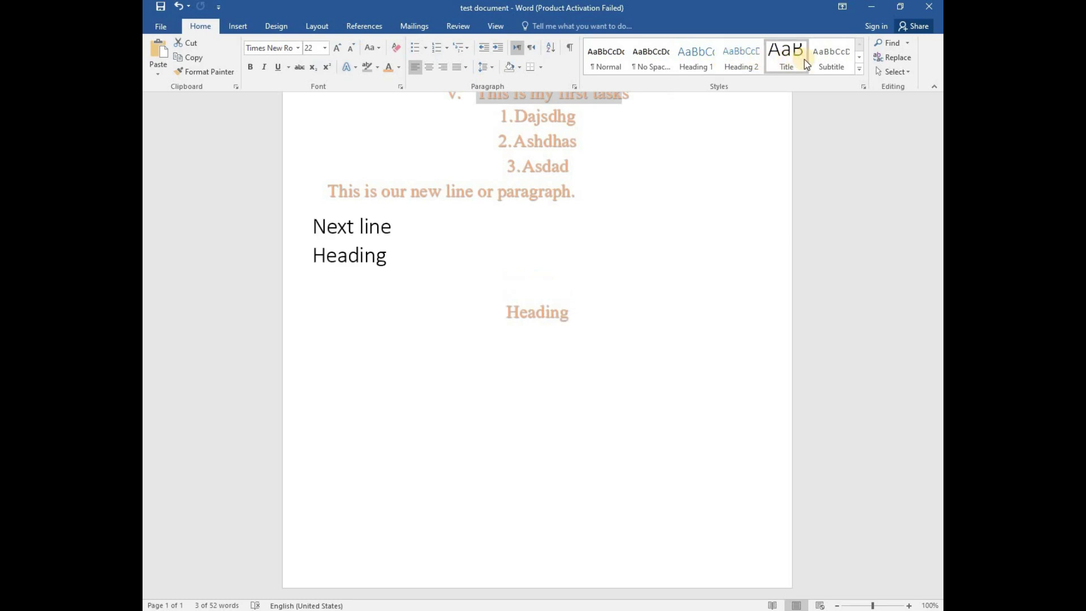
click(859, 57)
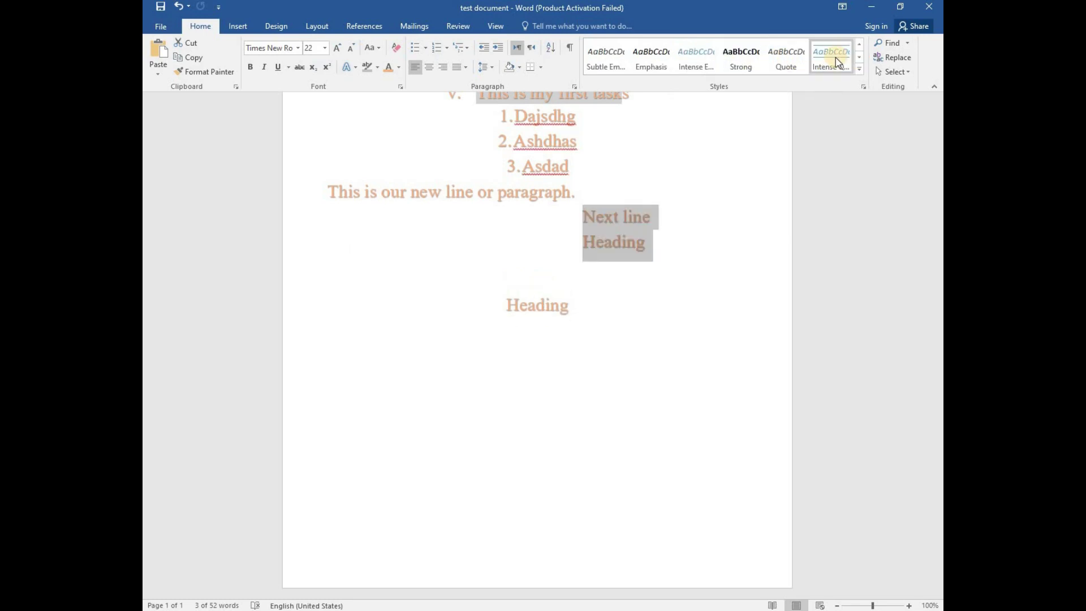
click(741, 57)
click(608, 60)
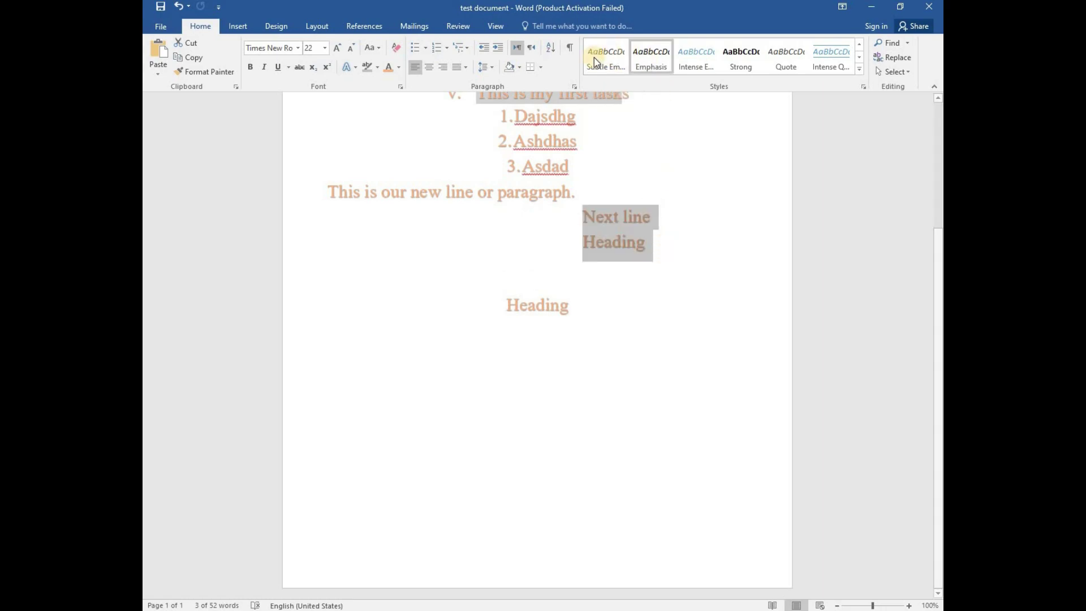
click(606, 57)
key(ctrl+z)
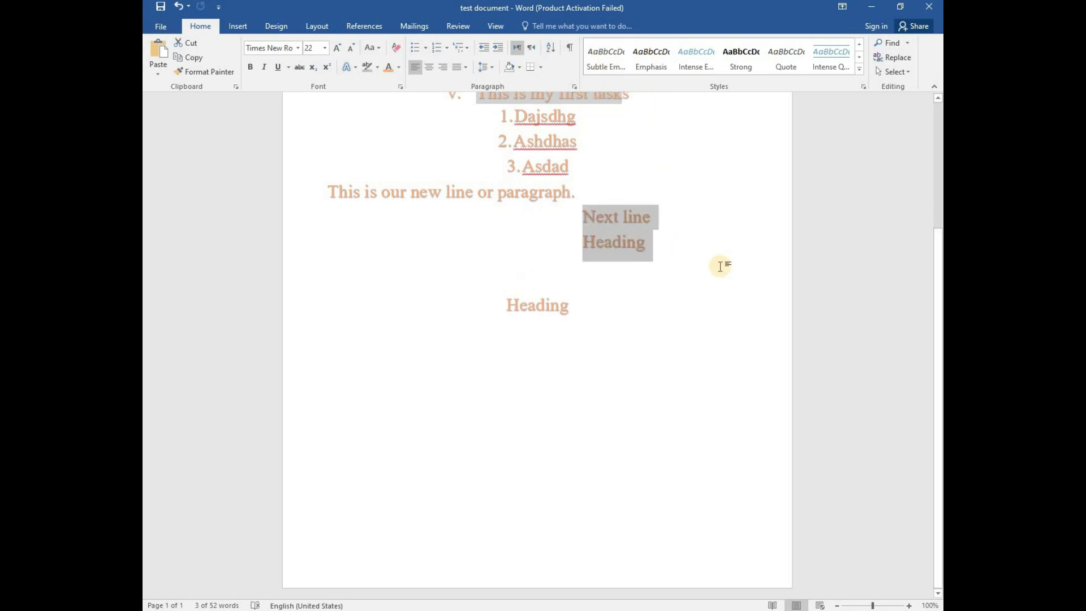
click(622, 323)
Delete the final "s" of "tasks" in list item v so it reads "This is my first task".
scroll(624, 324, up, 3)
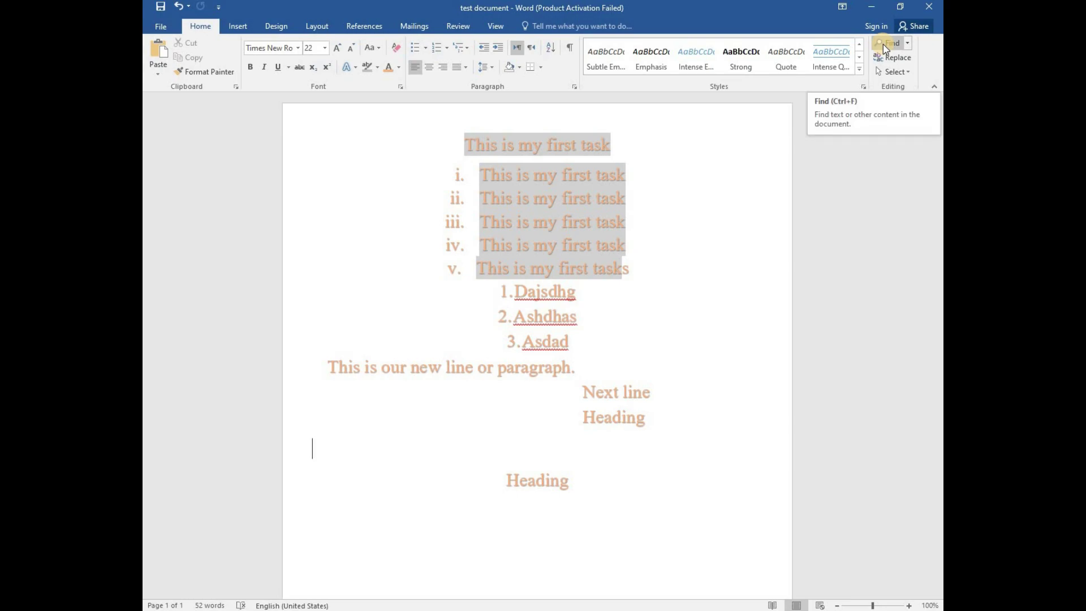
click(667, 245)
click(644, 270)
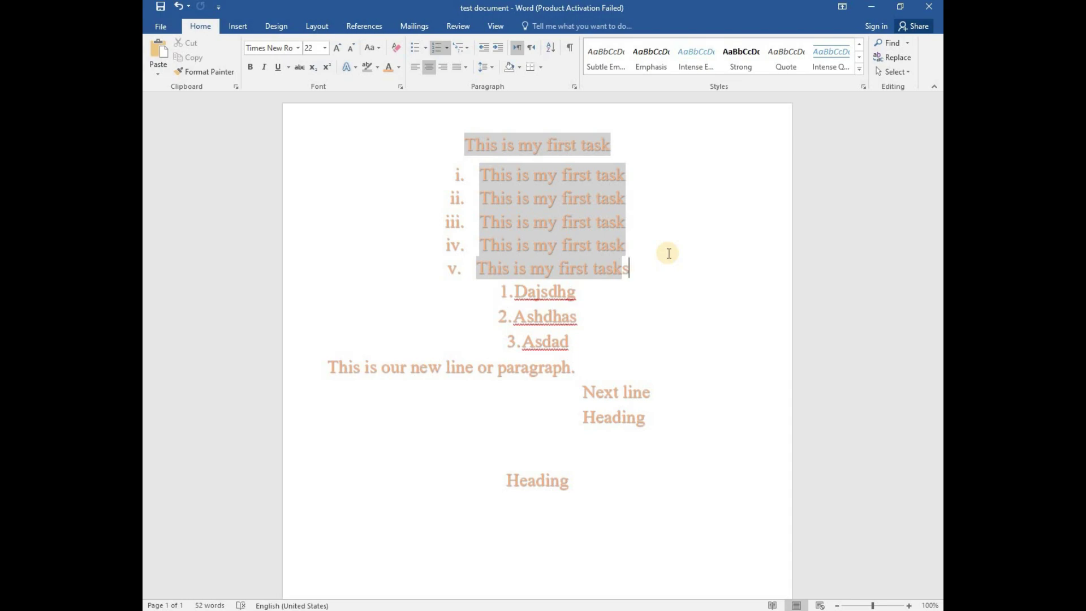
click(640, 266)
key(BackSpace)
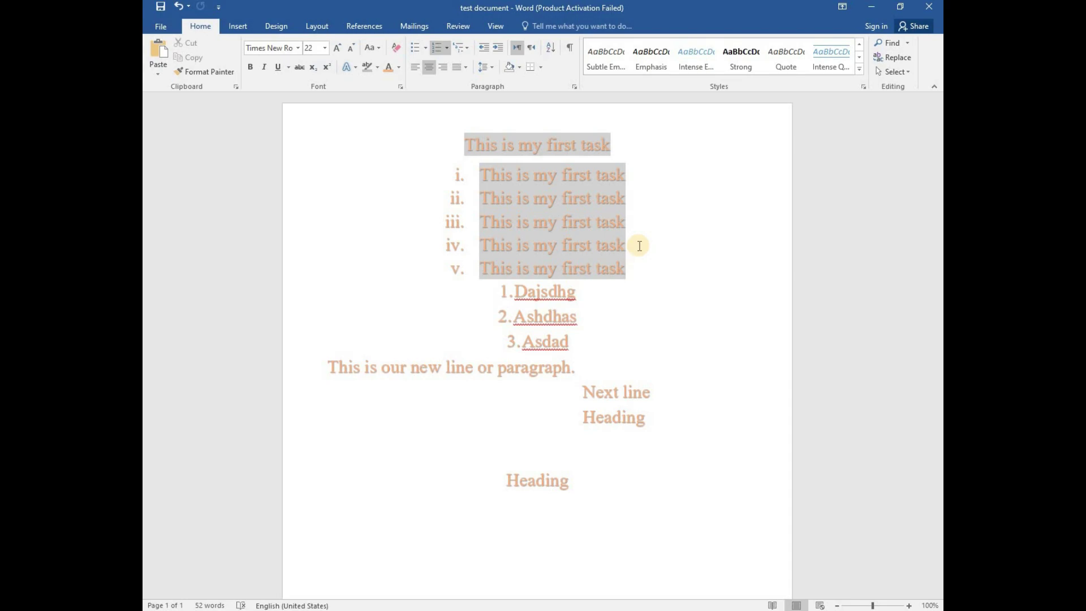
drag(594, 146, 634, 150)
click(617, 146)
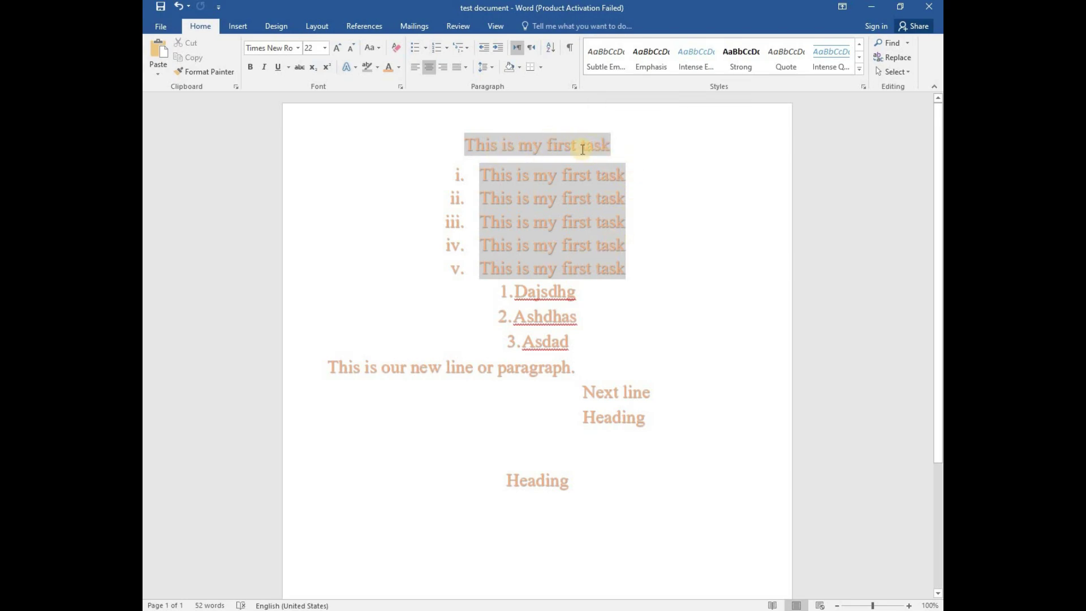
double_click(607, 148)
click(585, 146)
click(908, 43)
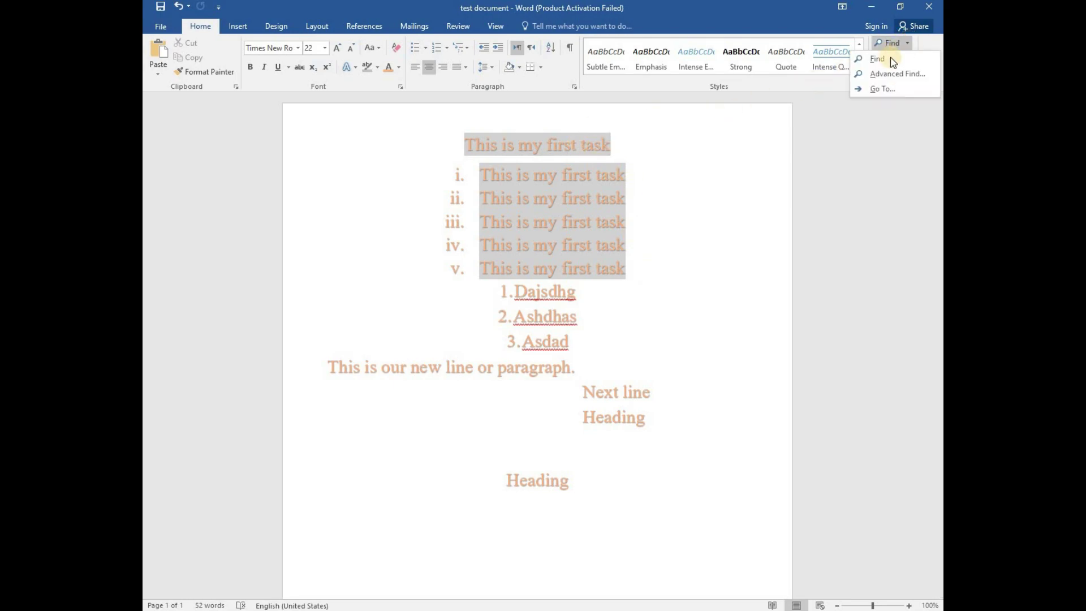
click(890, 59)
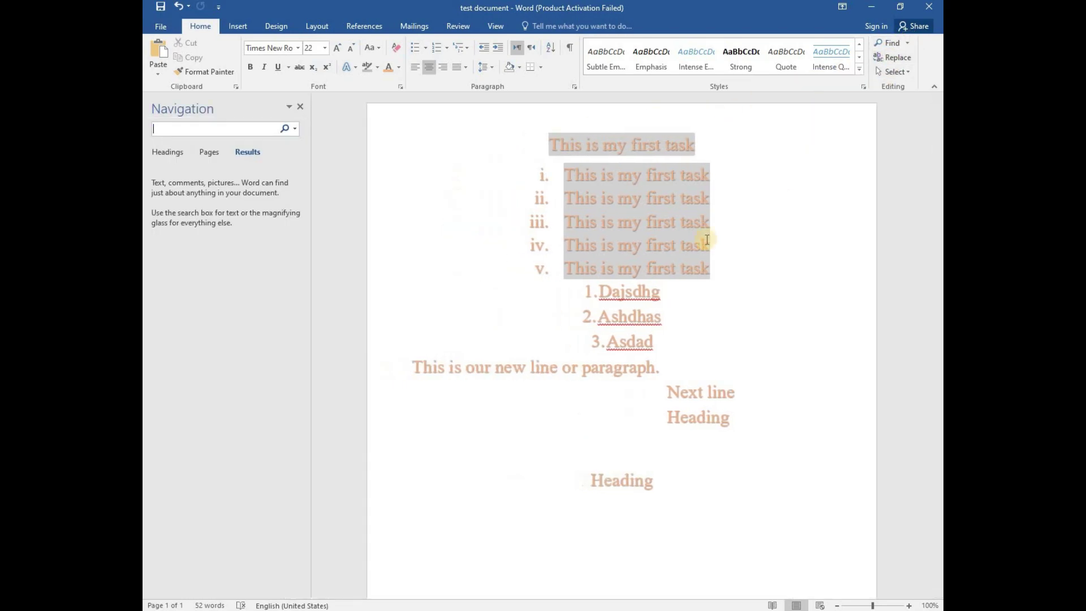
click(300, 106)
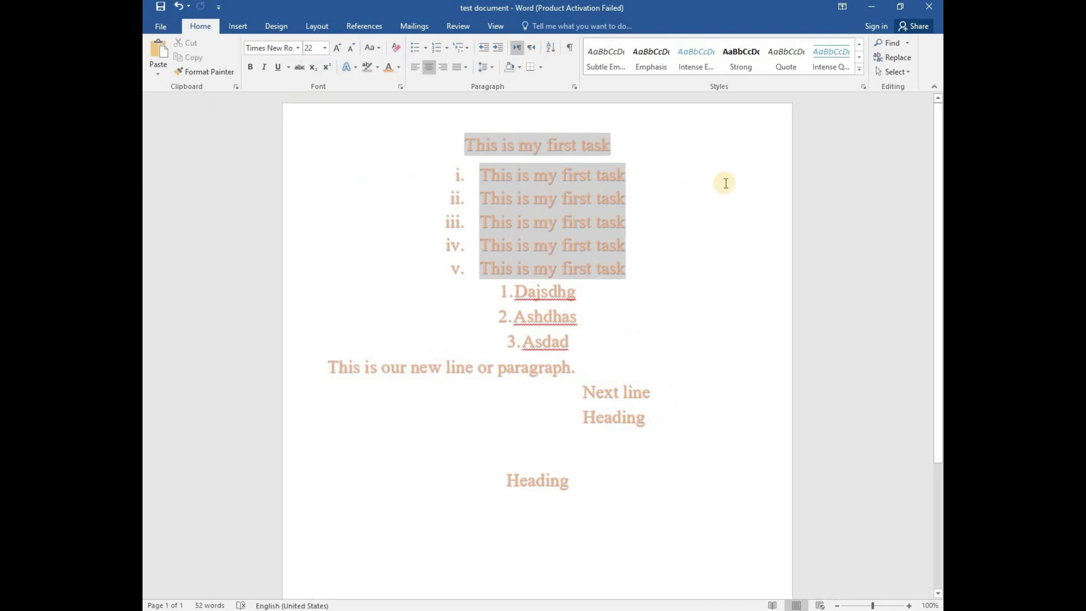
Search the document for "task", visit the fourth, fifth and sixth matches, and close the search.
key(ctrl+f)
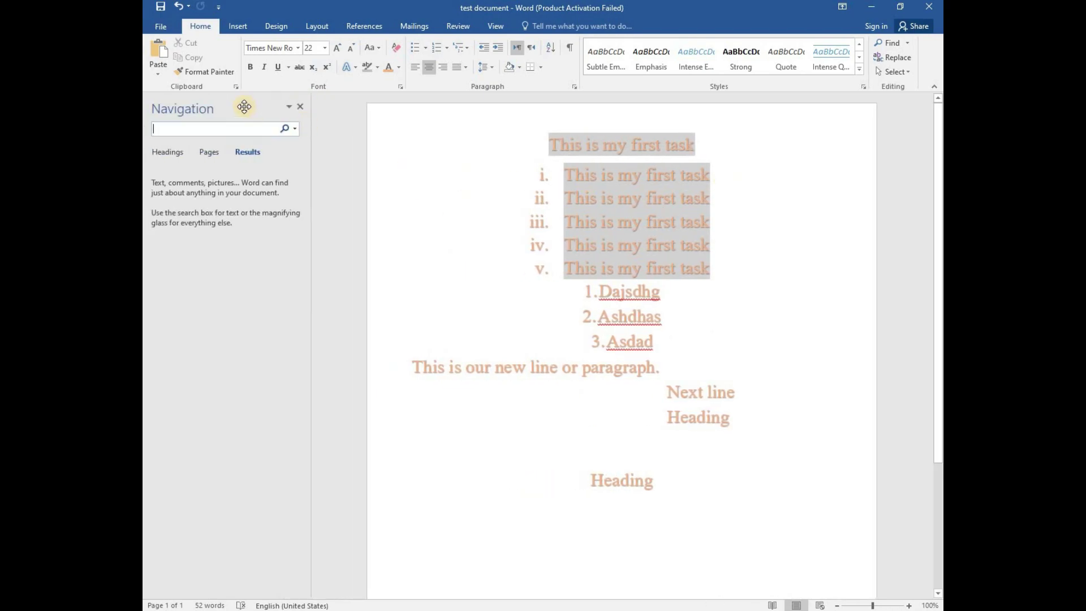
text(t)
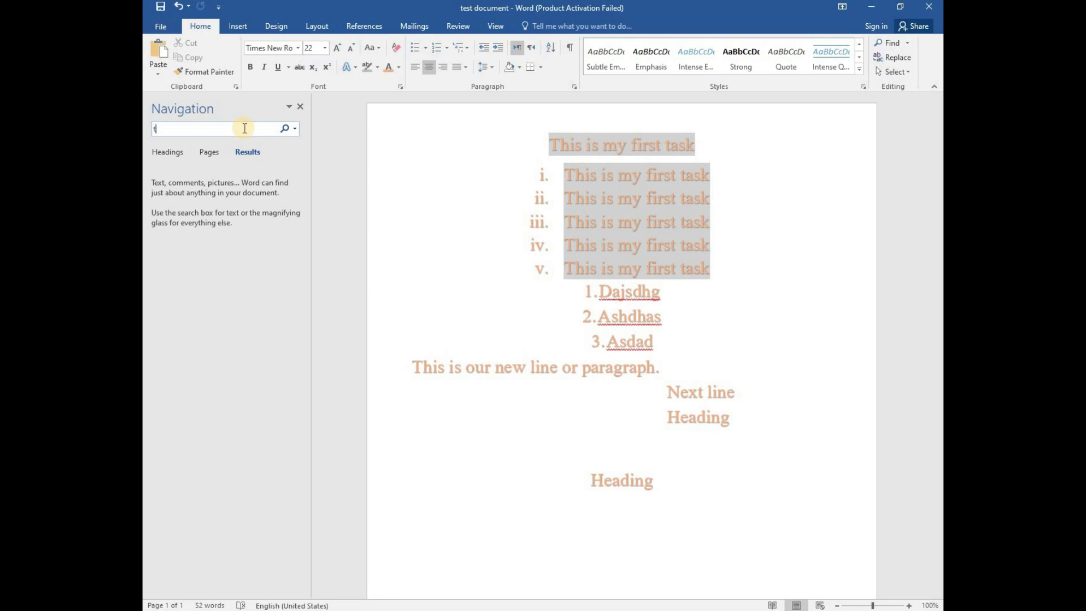
text(ask)
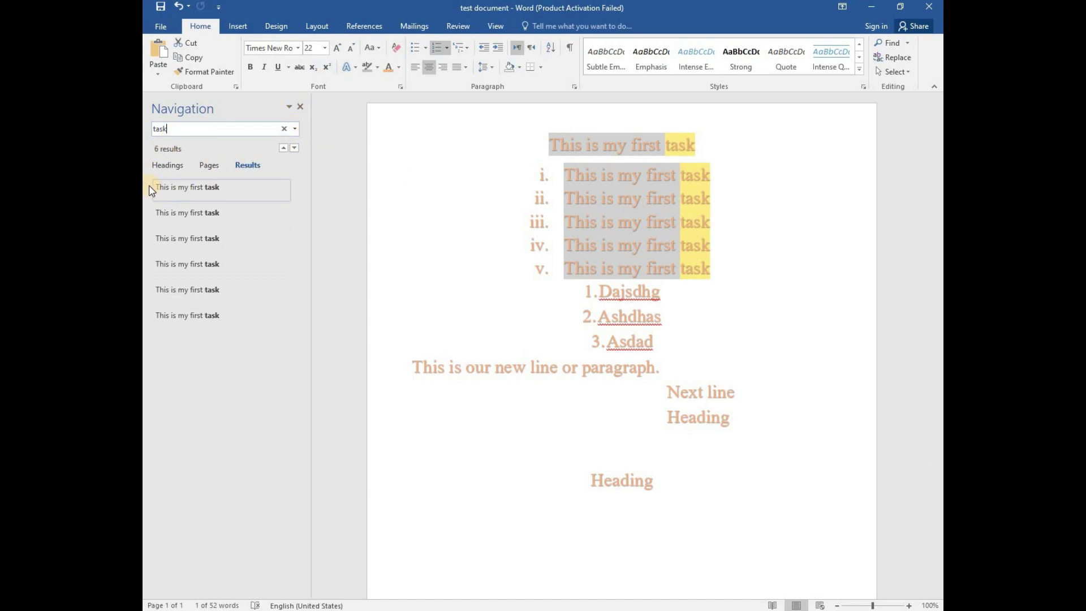
click(209, 277)
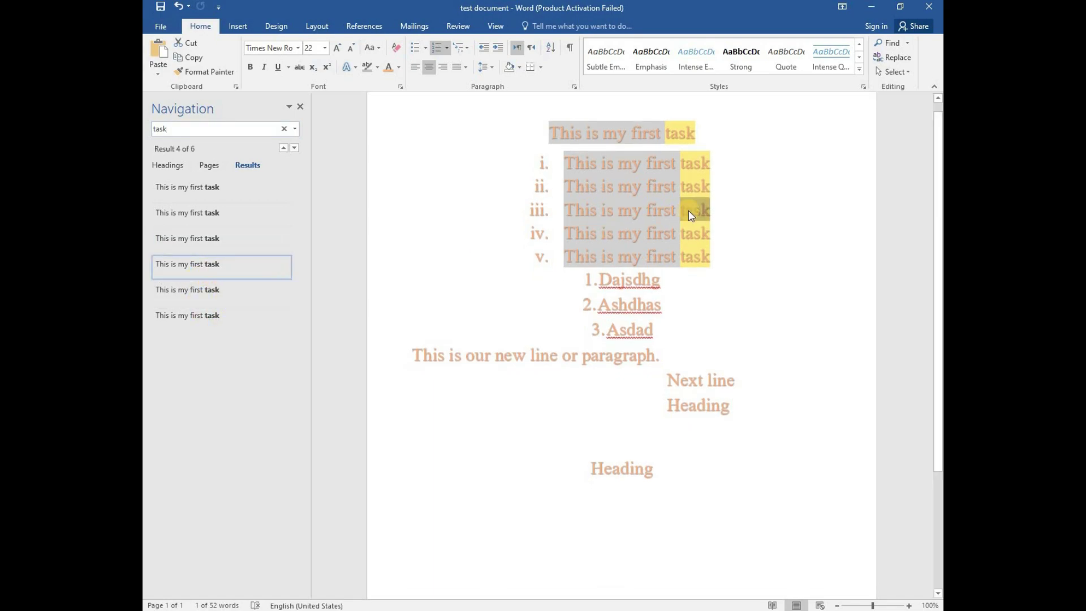
click(209, 289)
click(209, 315)
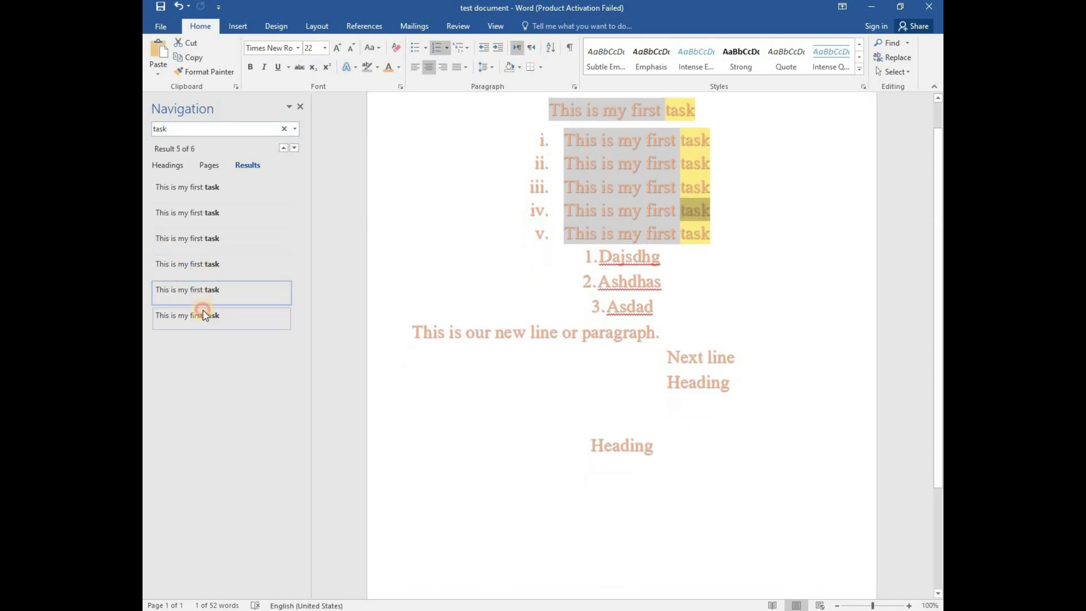
click(417, 255)
click(300, 106)
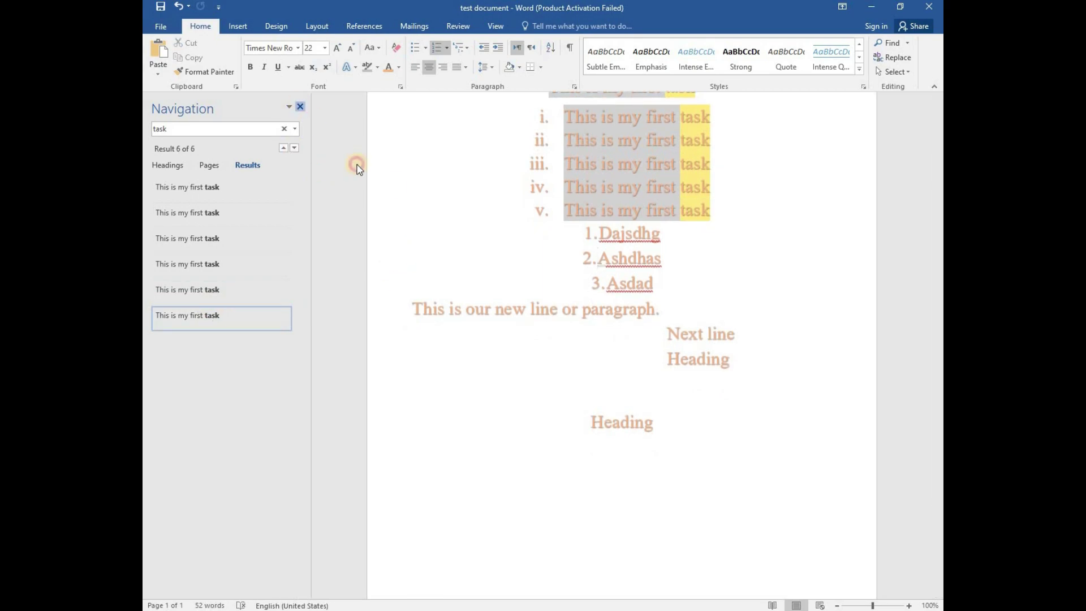
Start Find and Replace for "task", move the dialog below the list, and go through the occurrences from the title to item v.
click(901, 58)
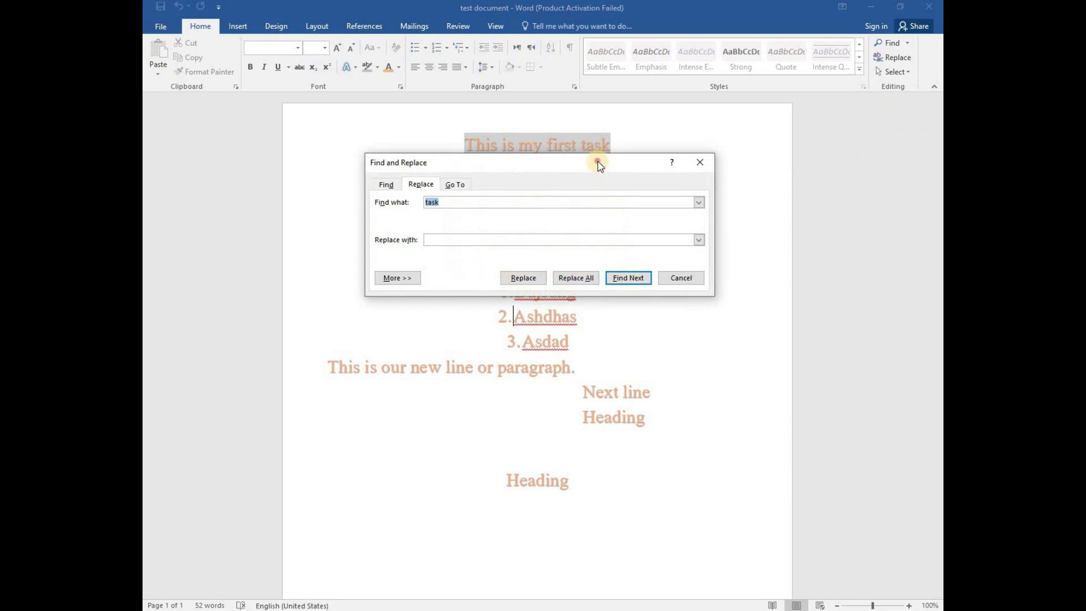
drag(599, 164, 674, 300)
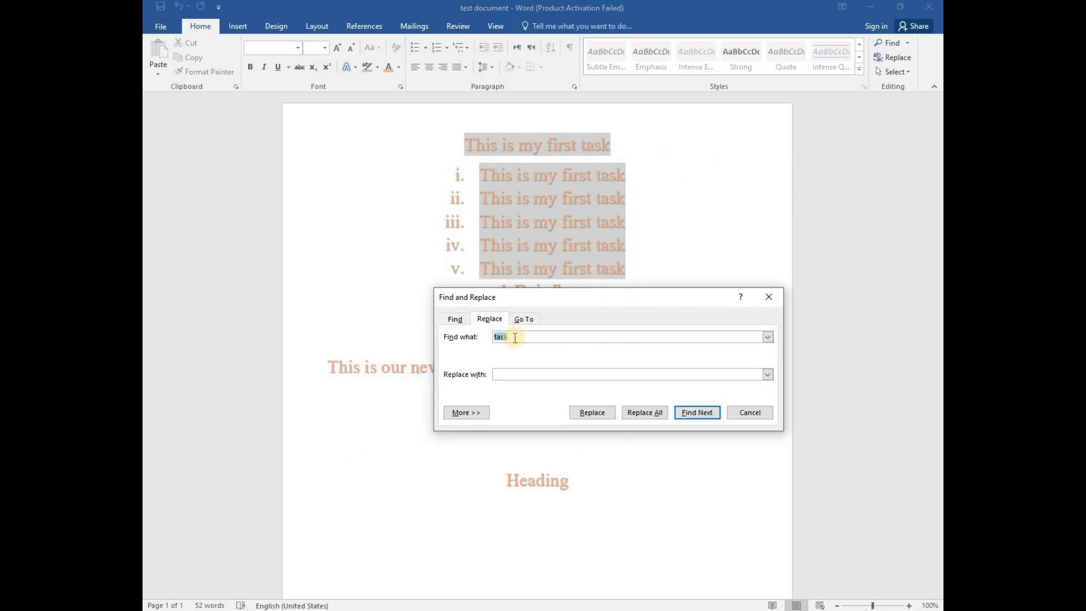
click(514, 337)
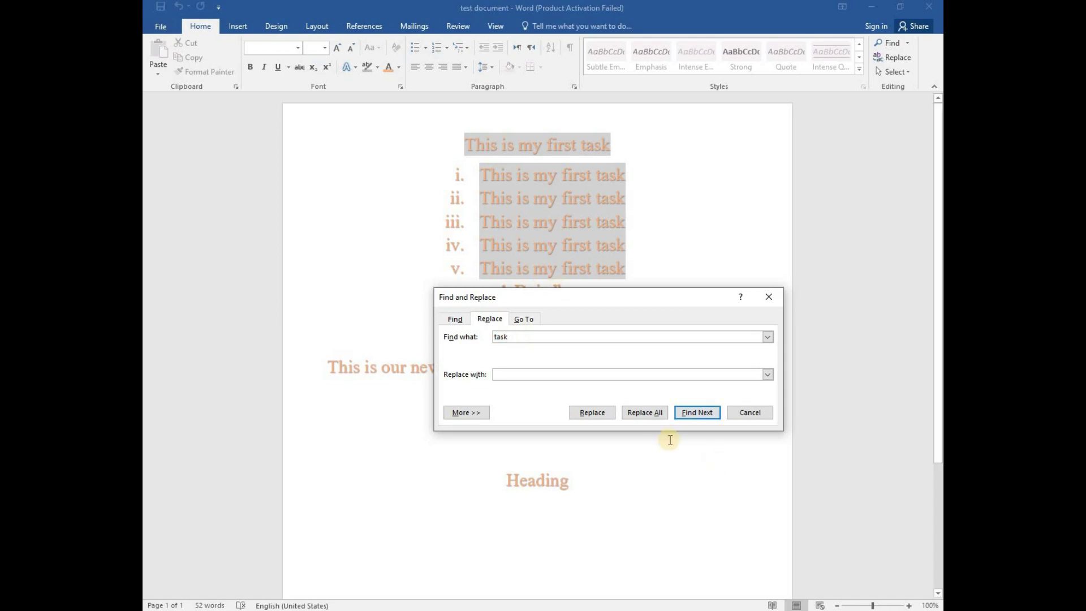
click(704, 414)
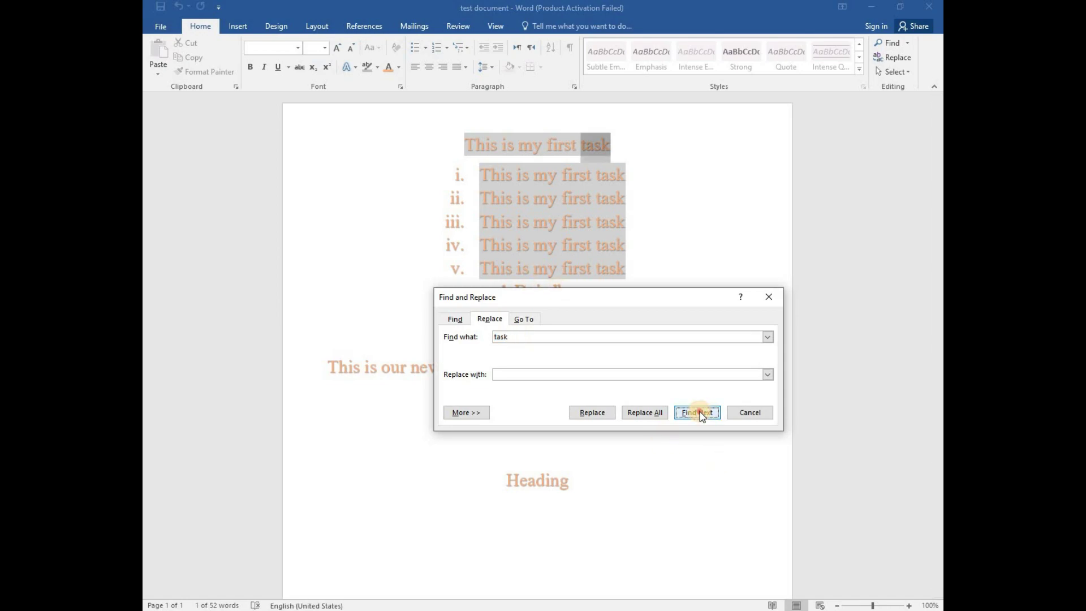
click(702, 415)
click(701, 415)
click(702, 414)
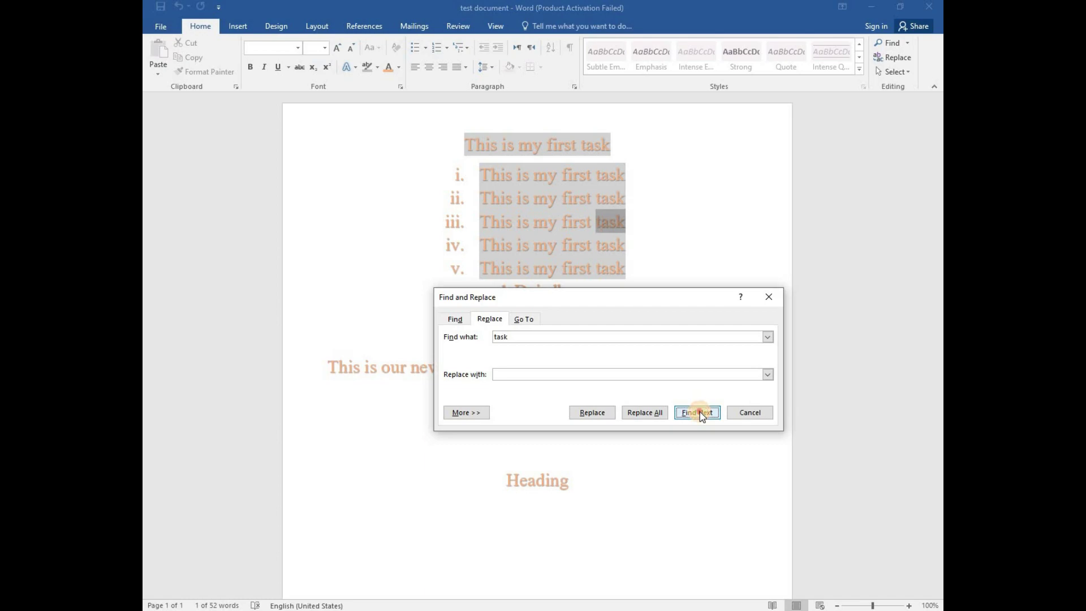
click(702, 414)
click(702, 414)
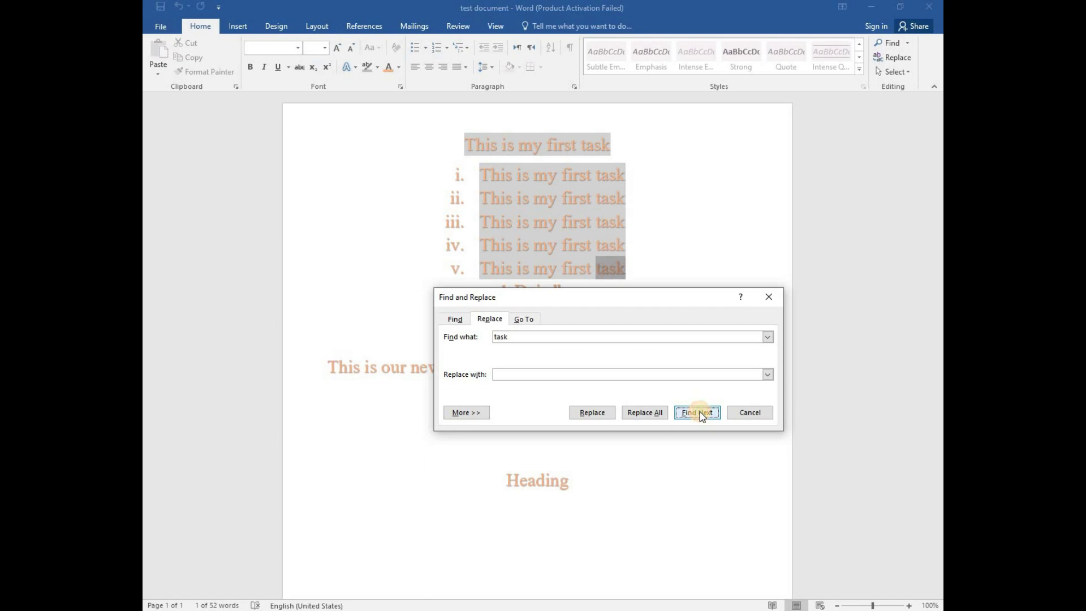
Replace every occurrence of "task" with "work", close Find and Replace, and deselect the replaced word.
click(535, 376)
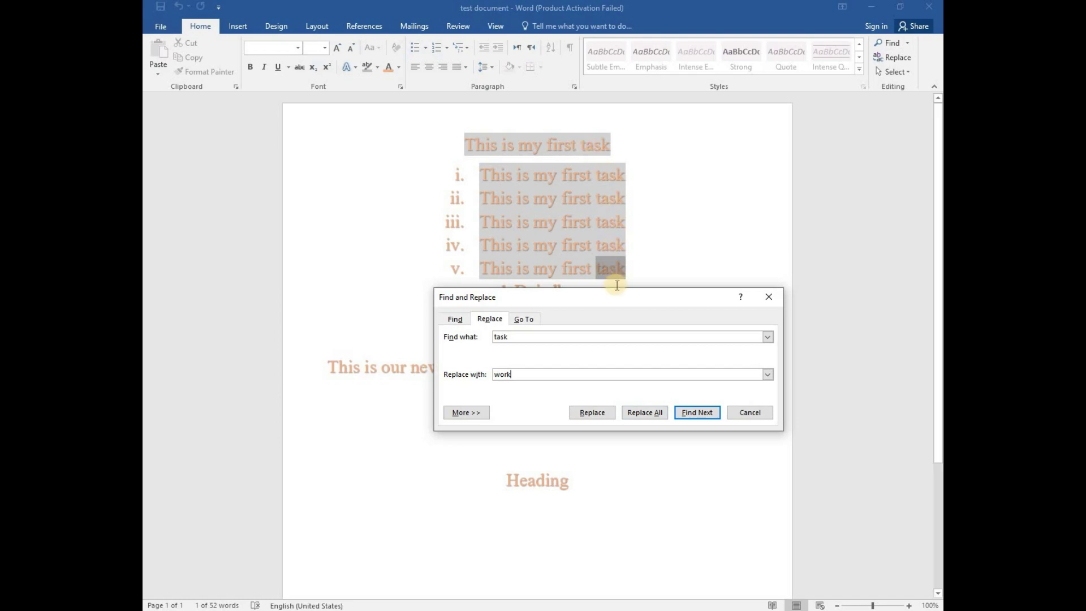
click(648, 415)
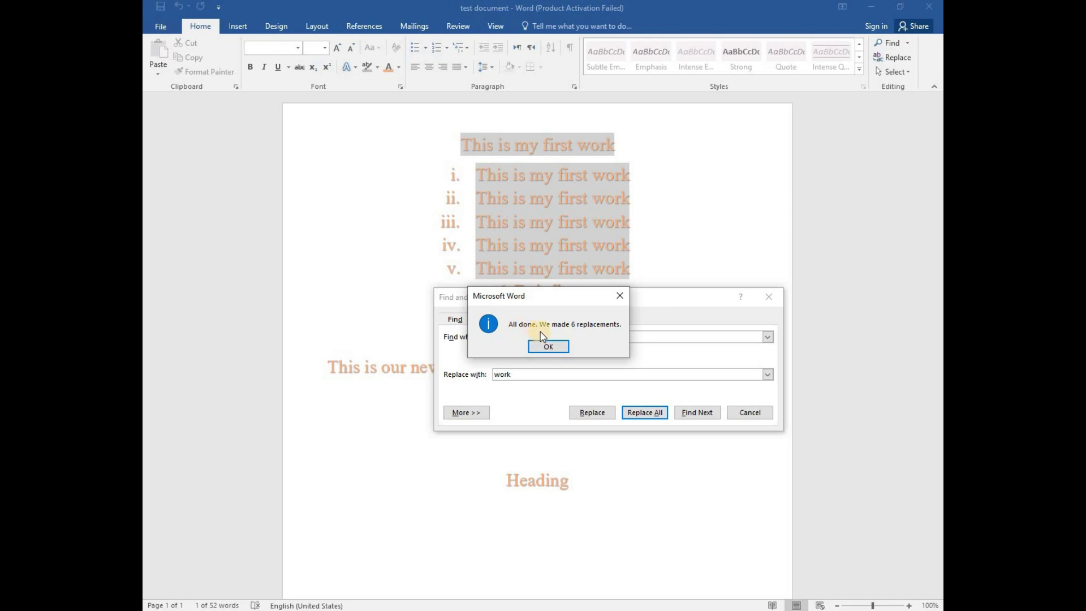
click(548, 347)
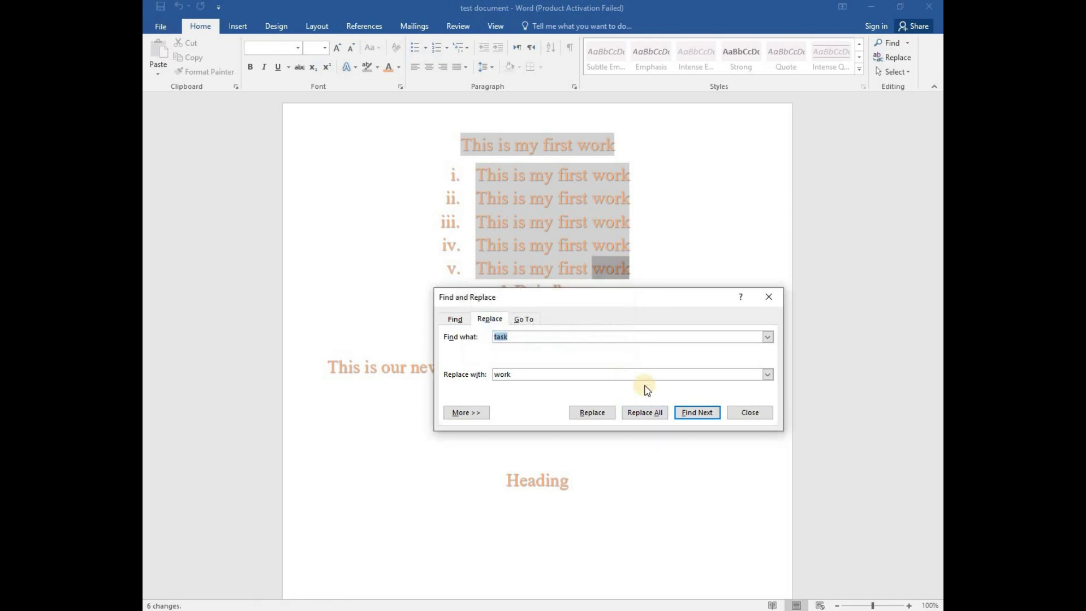
click(749, 411)
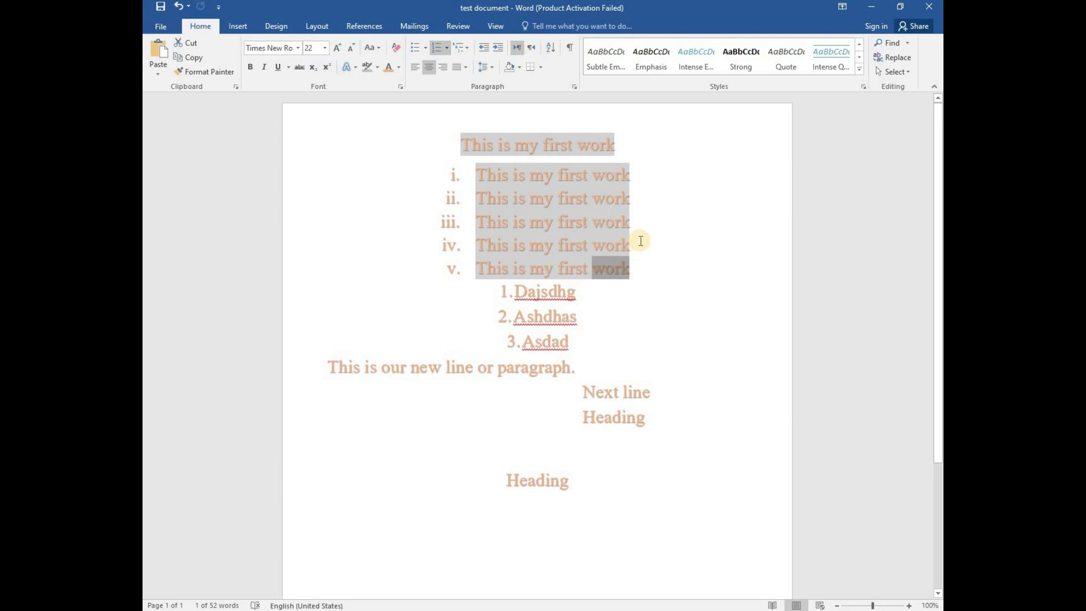
click(691, 221)
click(637, 277)
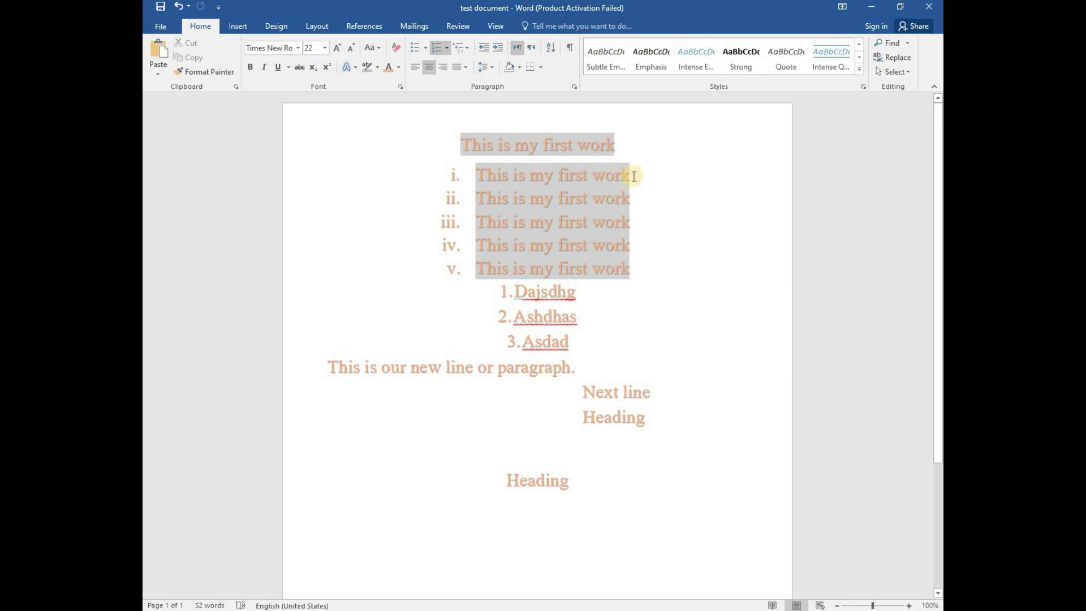
Switch to word.pdf and read the slides from "Home toolbar: editing tools" through "Now you know your basic tools!" to "Insert/add media".
click(620, 150)
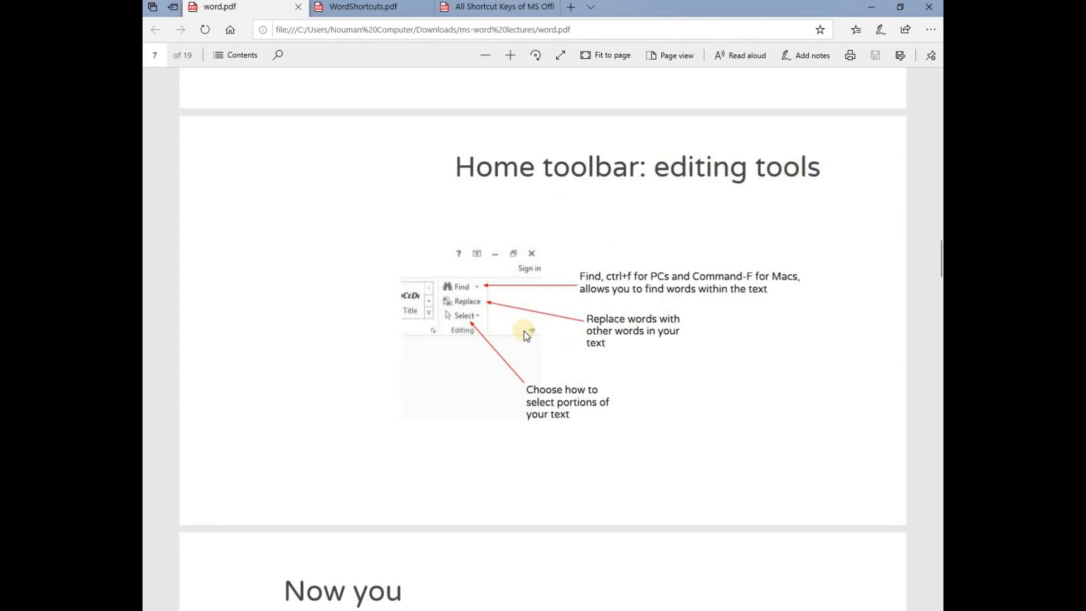
scroll(523, 332, down, 3)
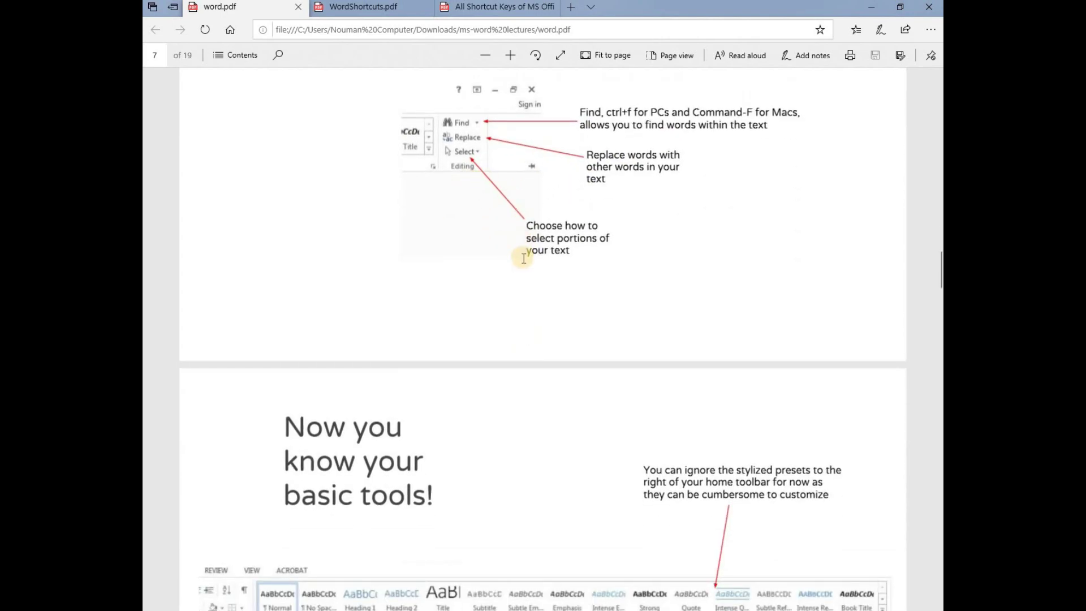
scroll(522, 258, down, 4)
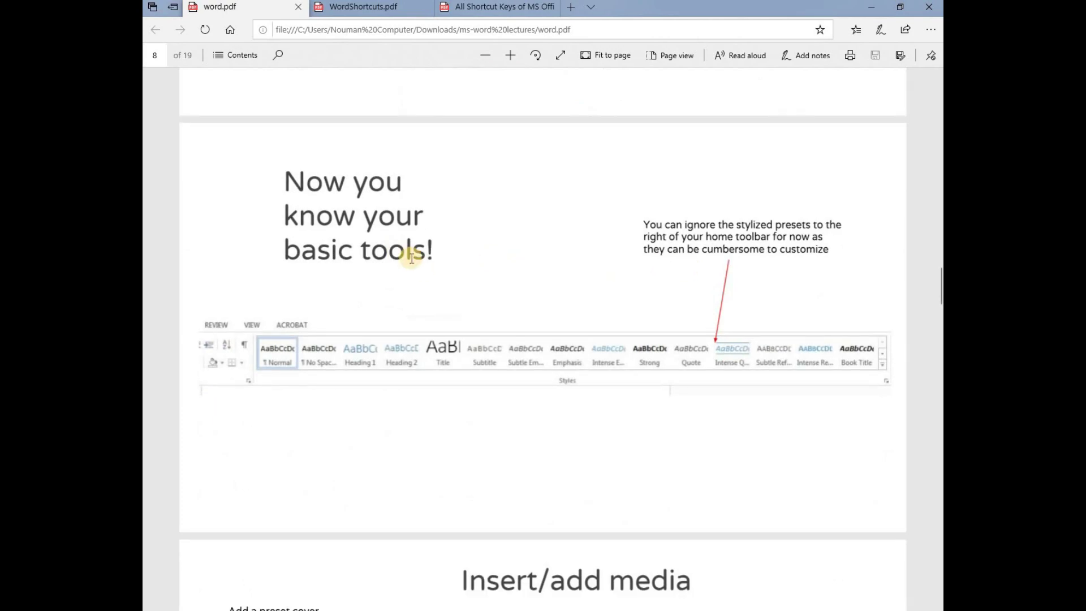
scroll(415, 252, down, 1)
scroll(417, 250, up, 1)
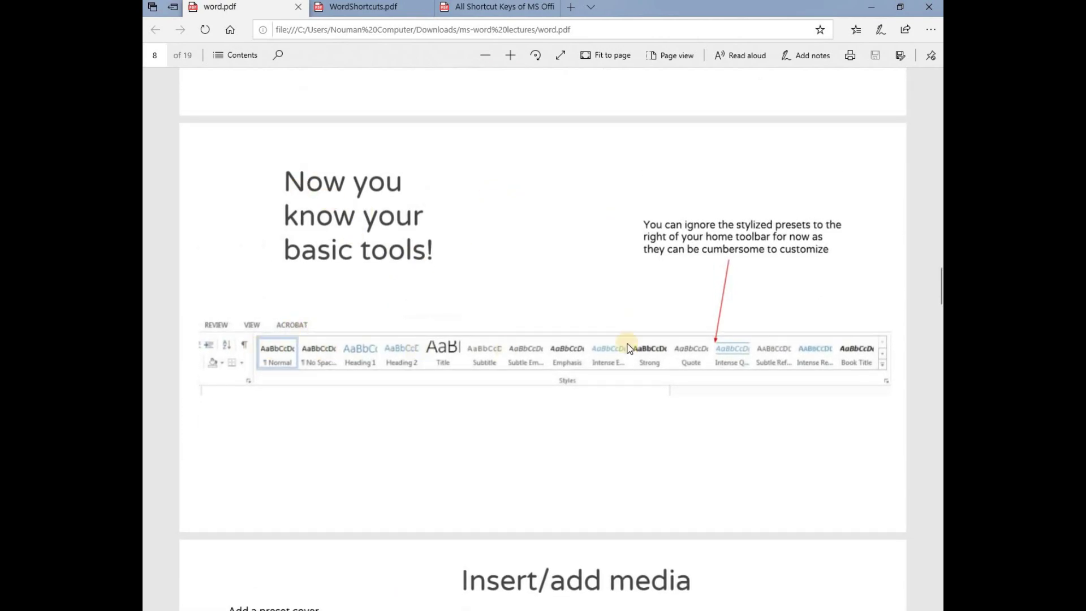
scroll(780, 390, down, 1)
scroll(507, 344, down, 5)
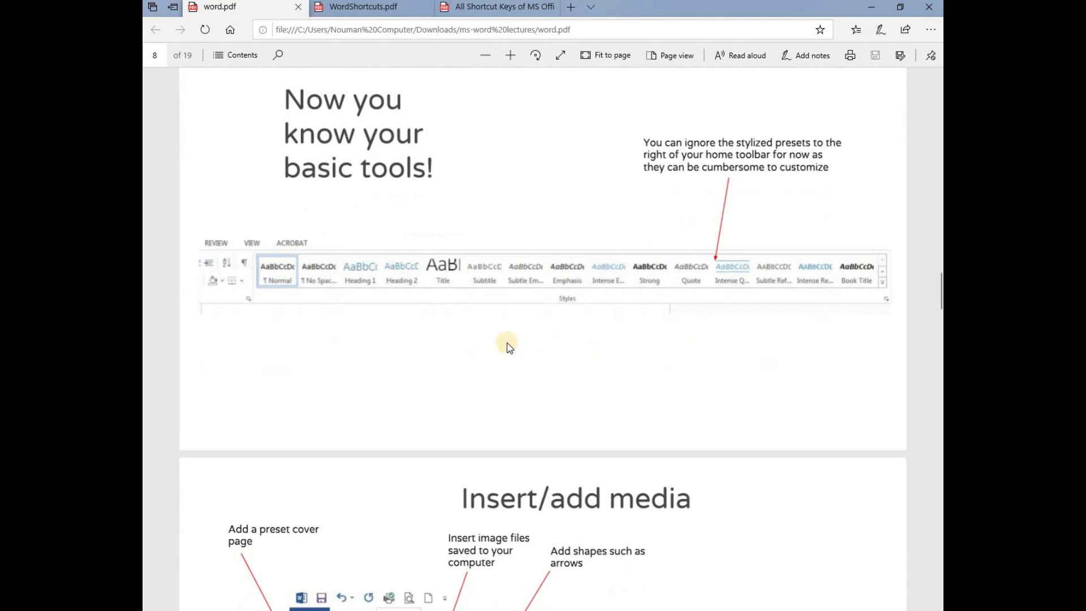
scroll(521, 233, down, 1)
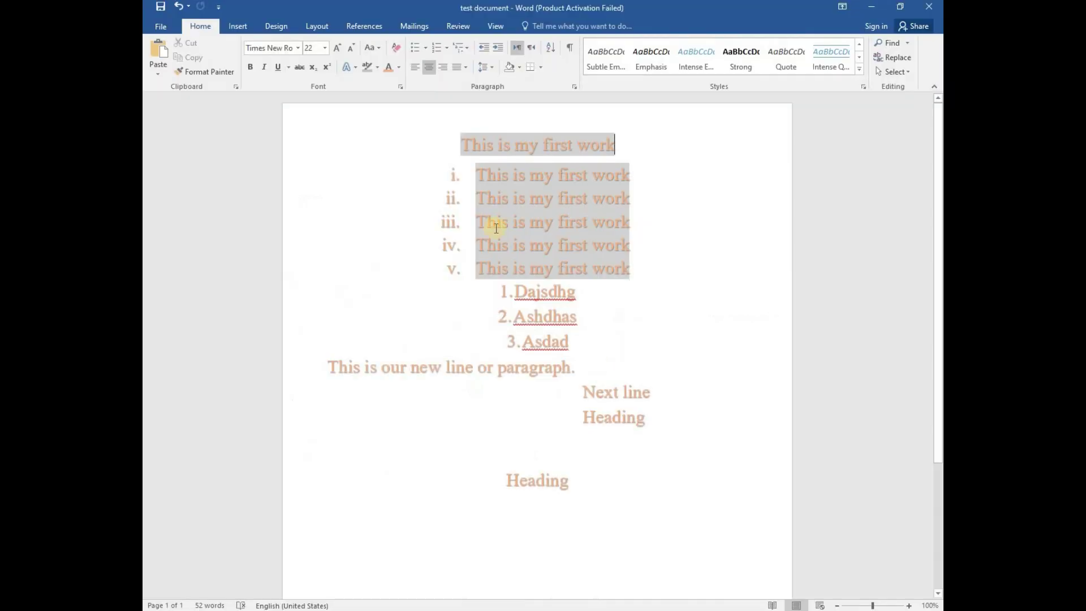
Return to the test document and delete all lists and paragraphs below the title "This is my first work".
click(238, 26)
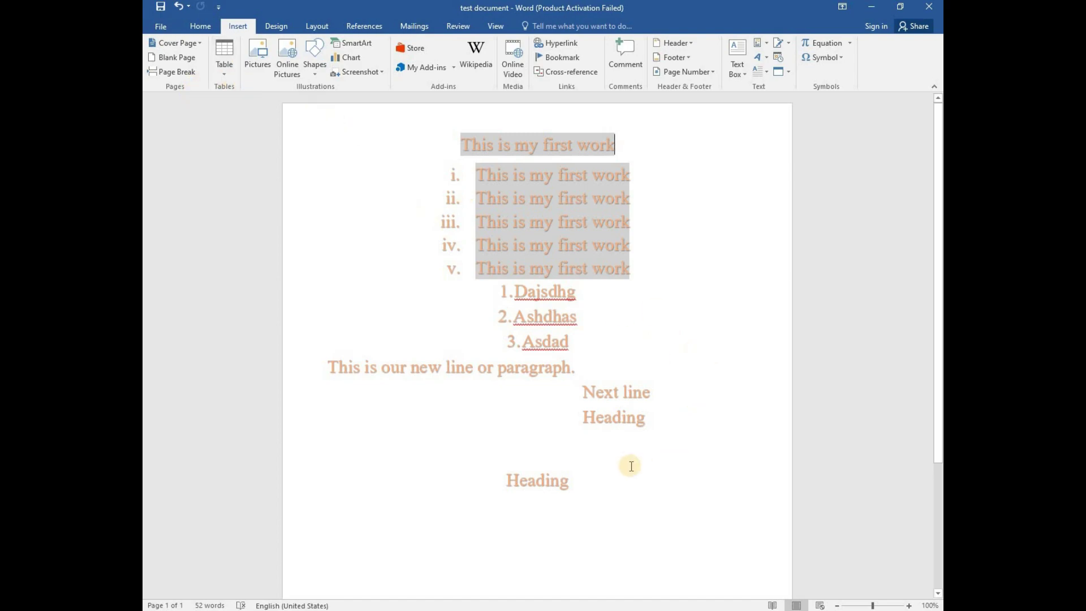
drag(630, 465, 421, 186)
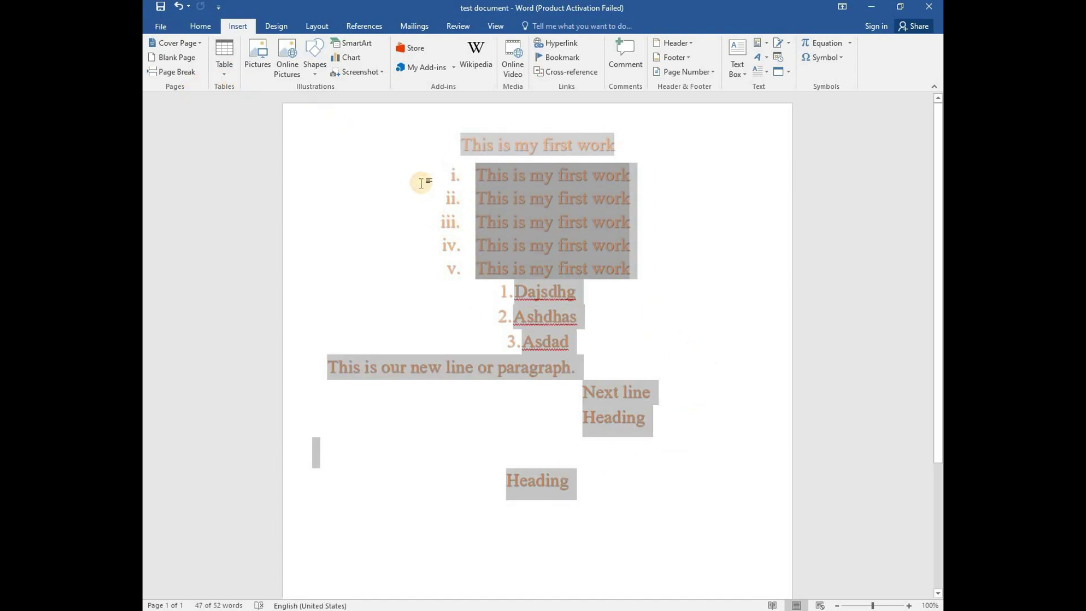
key(Delete)
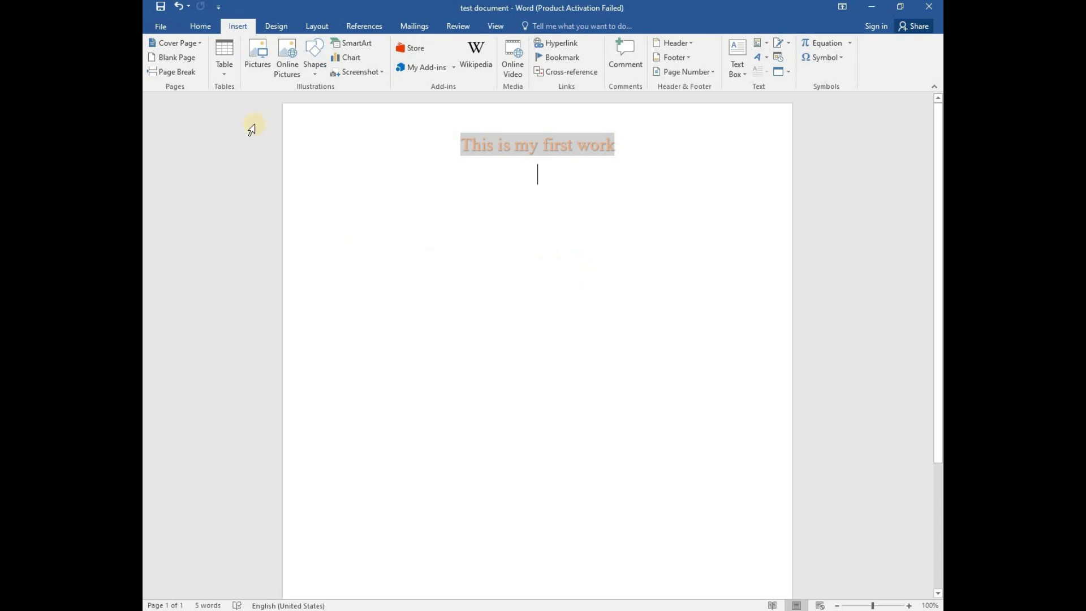
Insert a table with 5 columns and 5 rows below the title, using fixed column width.
click(227, 76)
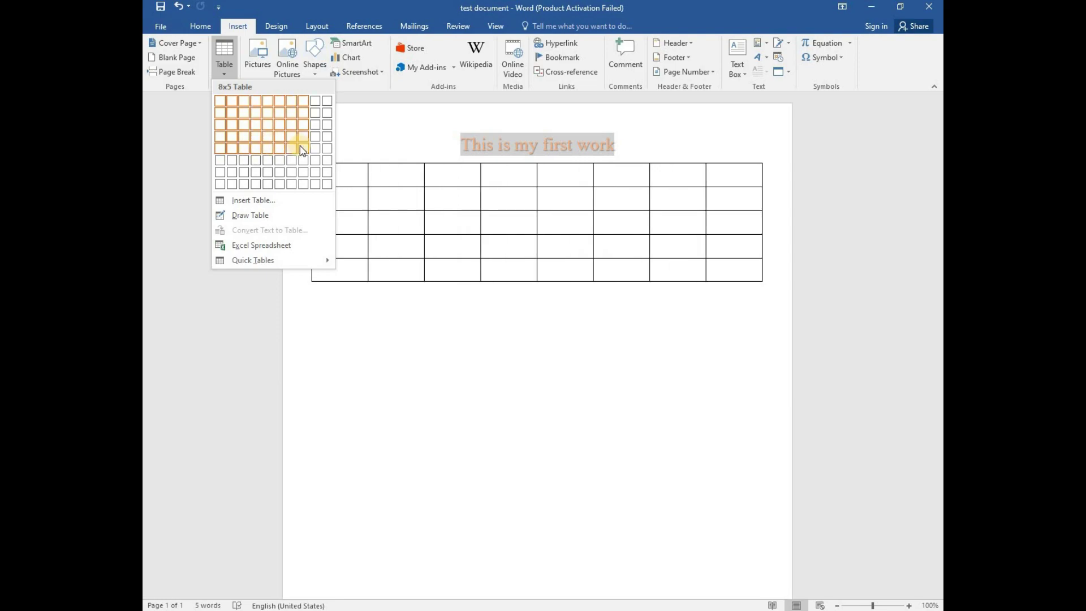
click(306, 261)
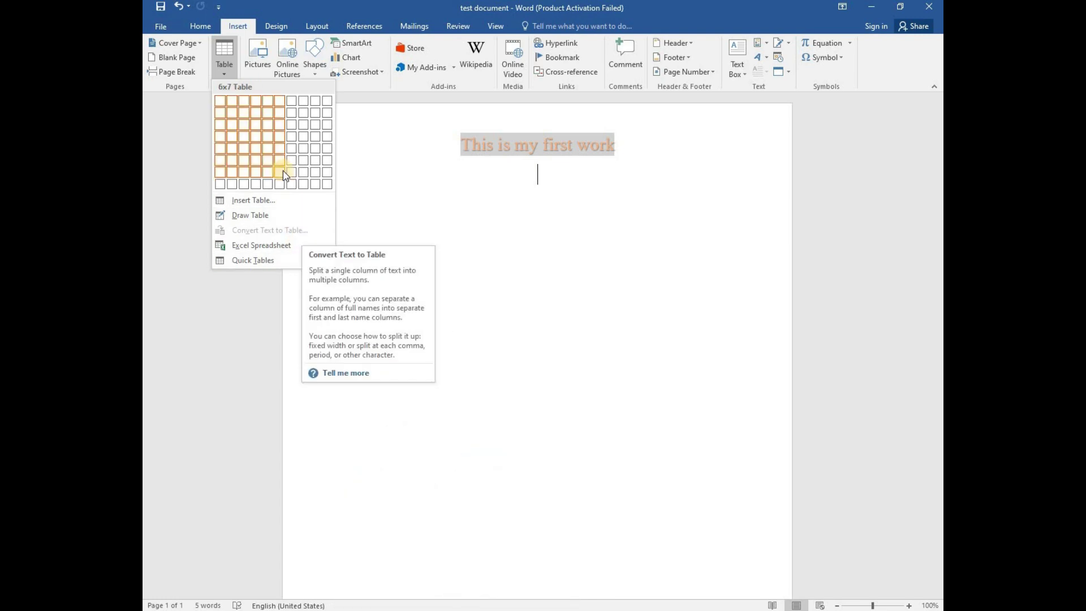
click(270, 199)
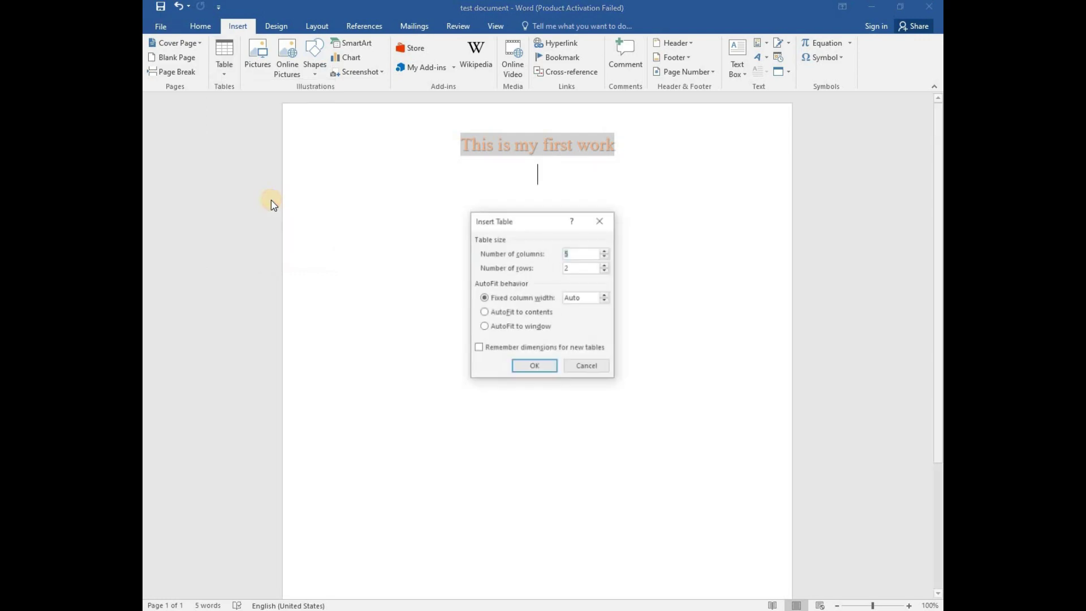
double_click(573, 266)
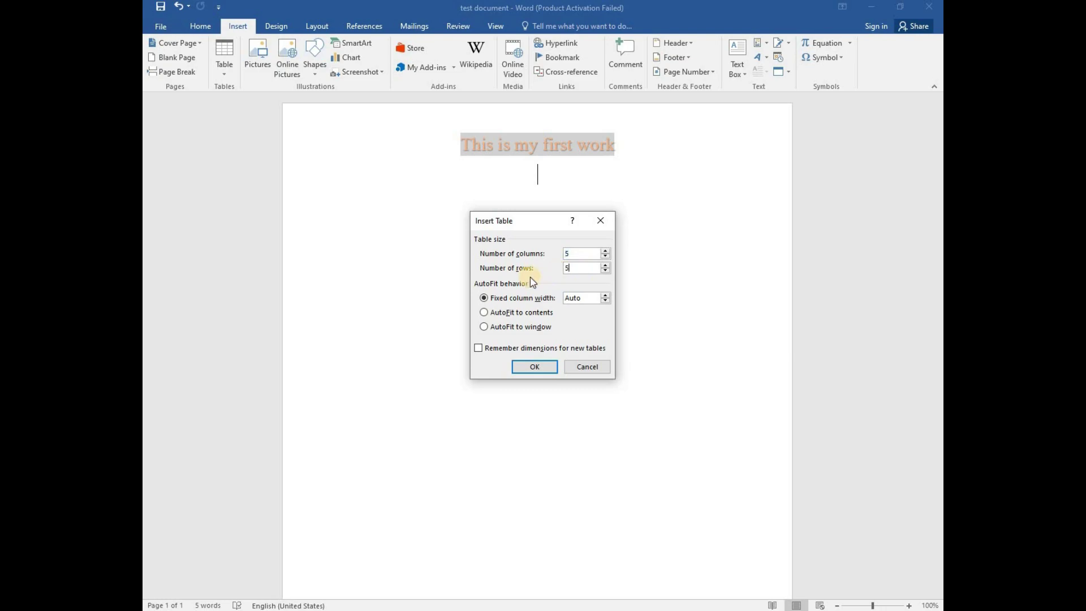
text(5)
click(542, 369)
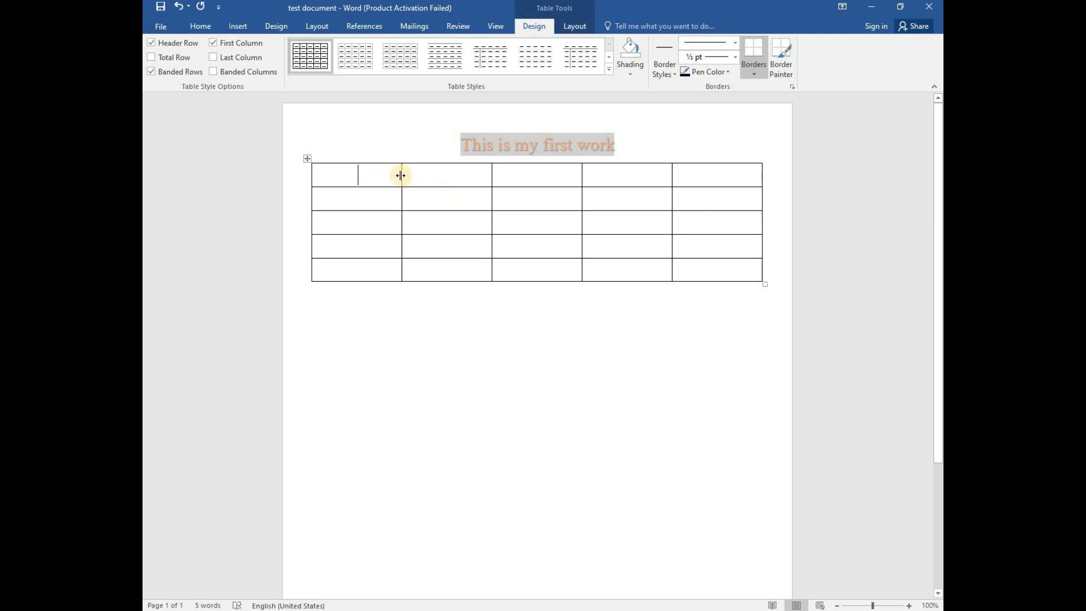
Try narrowing the table's first column, undo the resize, and place the cursor below the table.
drag(400, 175, 346, 178)
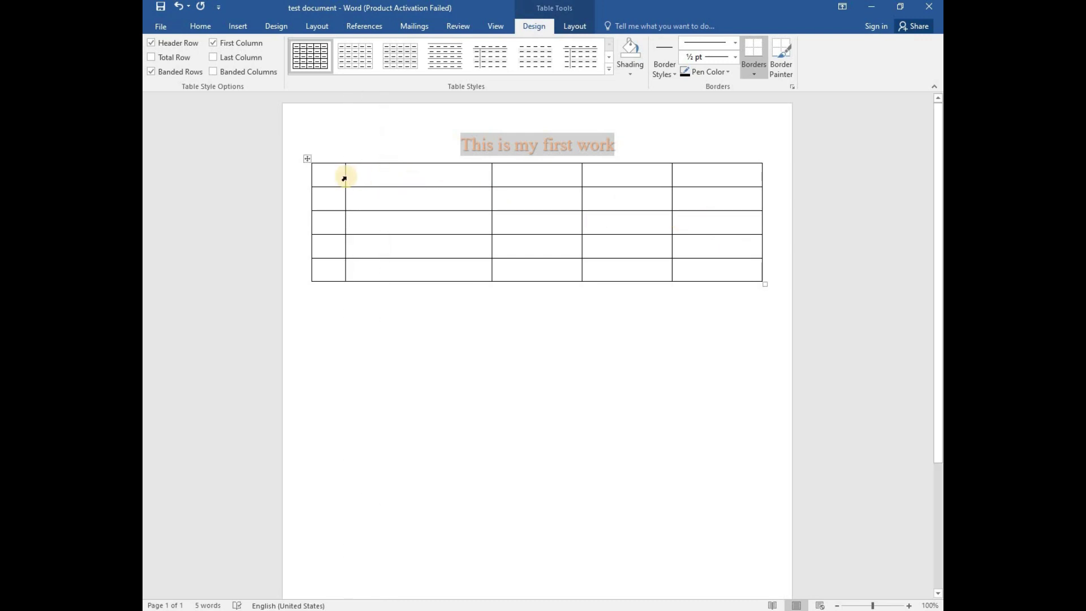
key(ctrl+z)
click(436, 318)
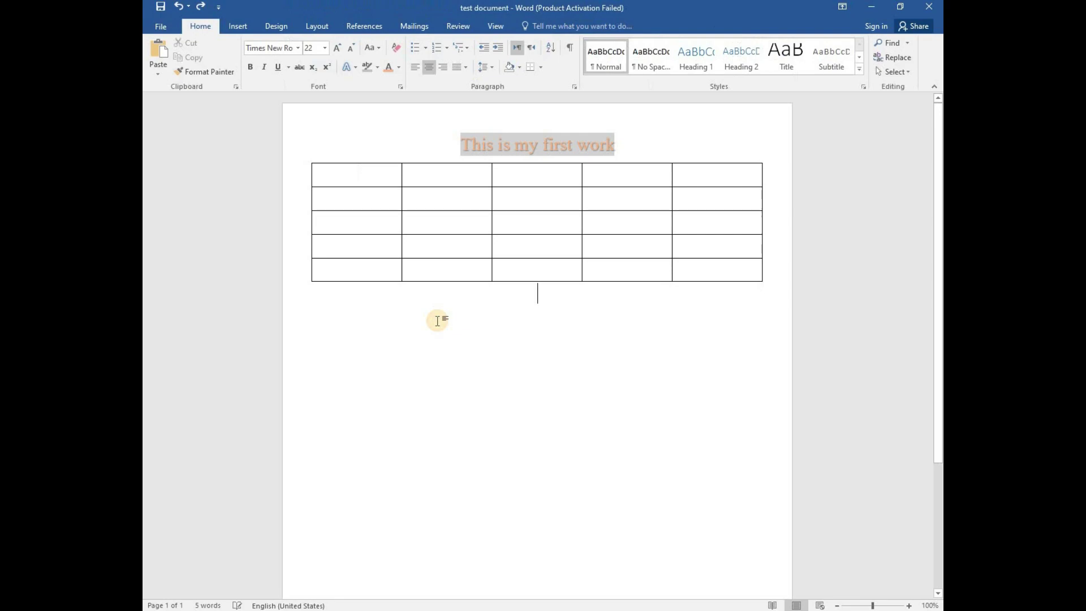
Examine the built-in Quick Tables, from Calendar 1 through With Subheads 2, and close the gallery without inserting one.
click(234, 26)
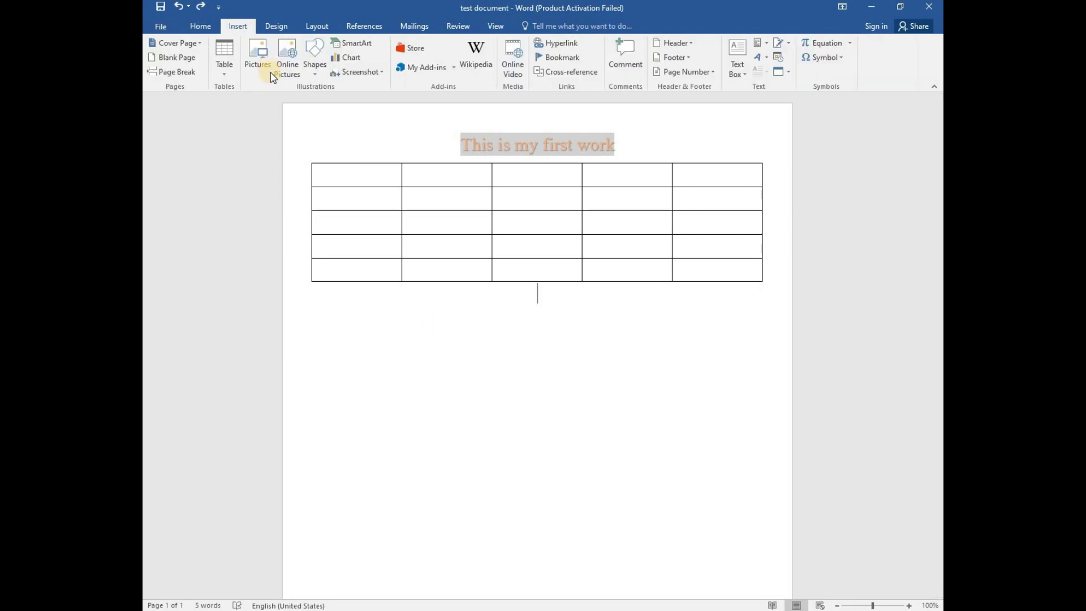
click(228, 72)
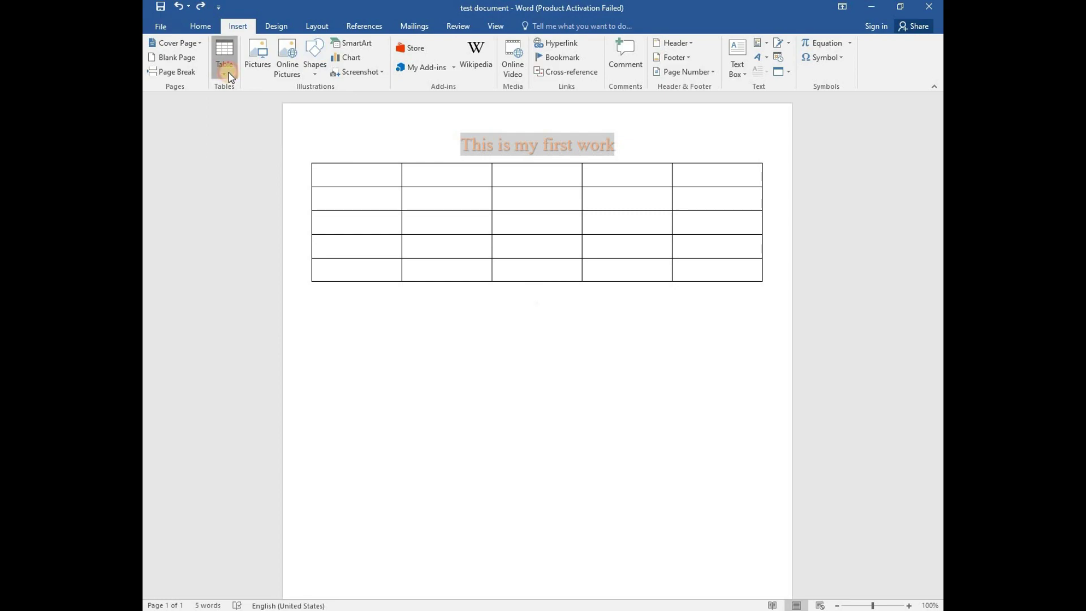
mouse_move(276, 260)
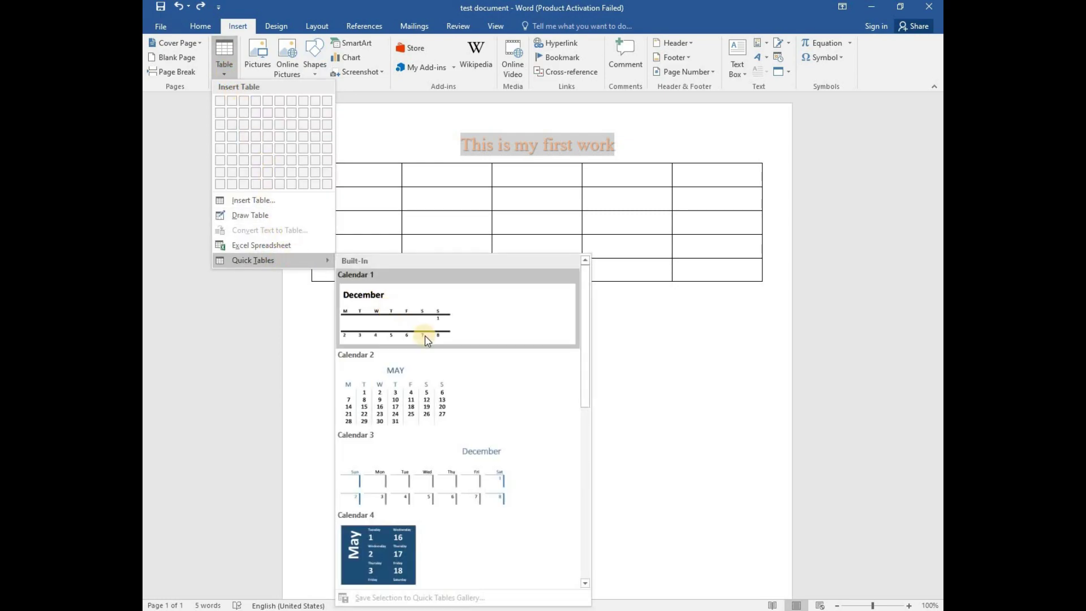
scroll(439, 369, down, 3)
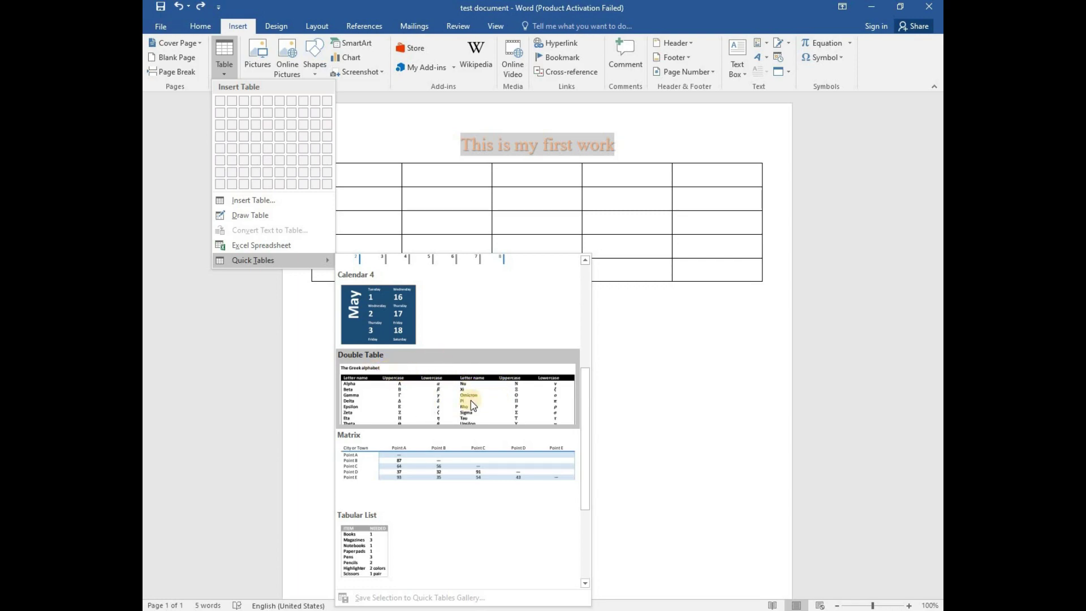
drag(583, 433, 588, 487)
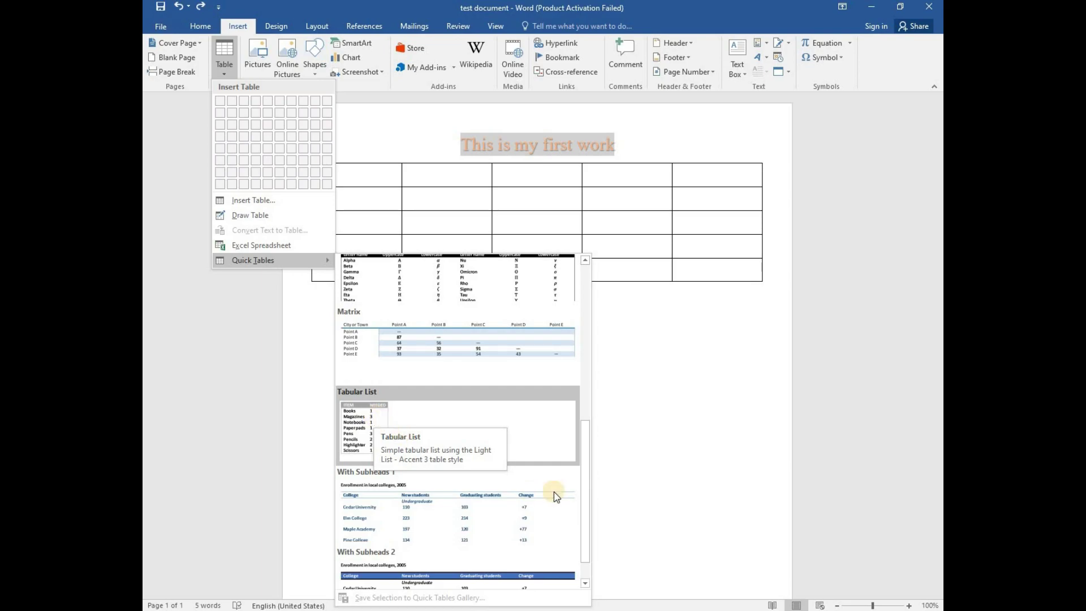
drag(585, 498, 587, 516)
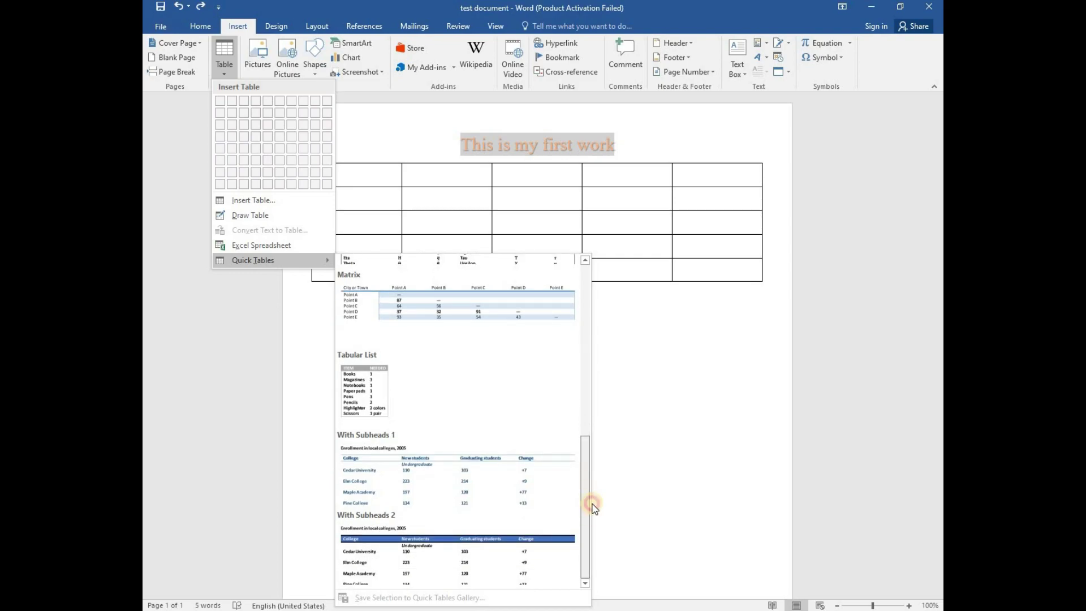
drag(592, 507, 588, 294)
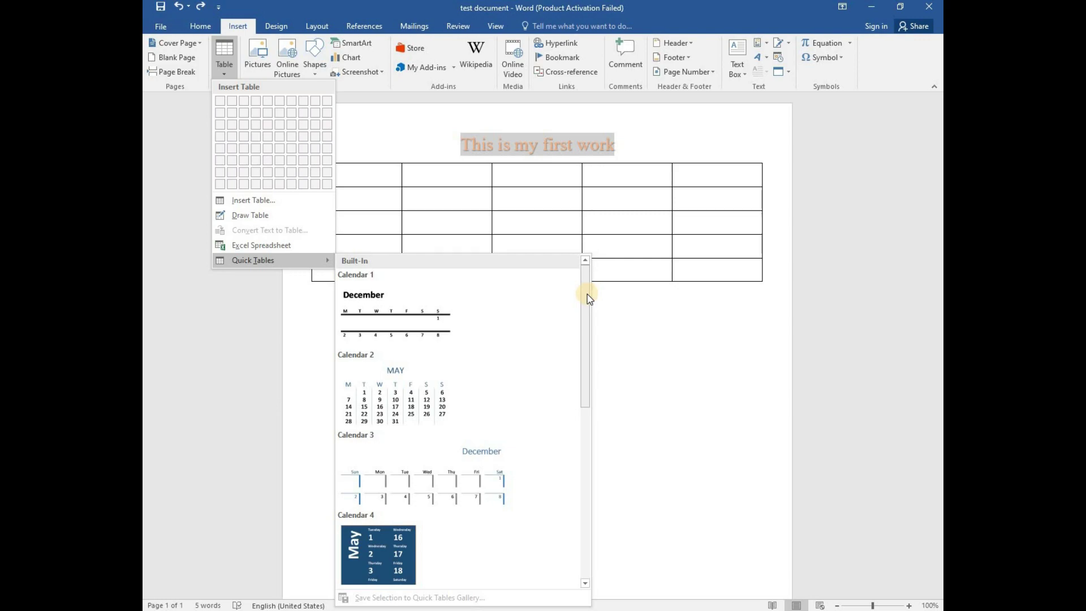
scroll(492, 473, down, 5)
scroll(500, 419, up, 5)
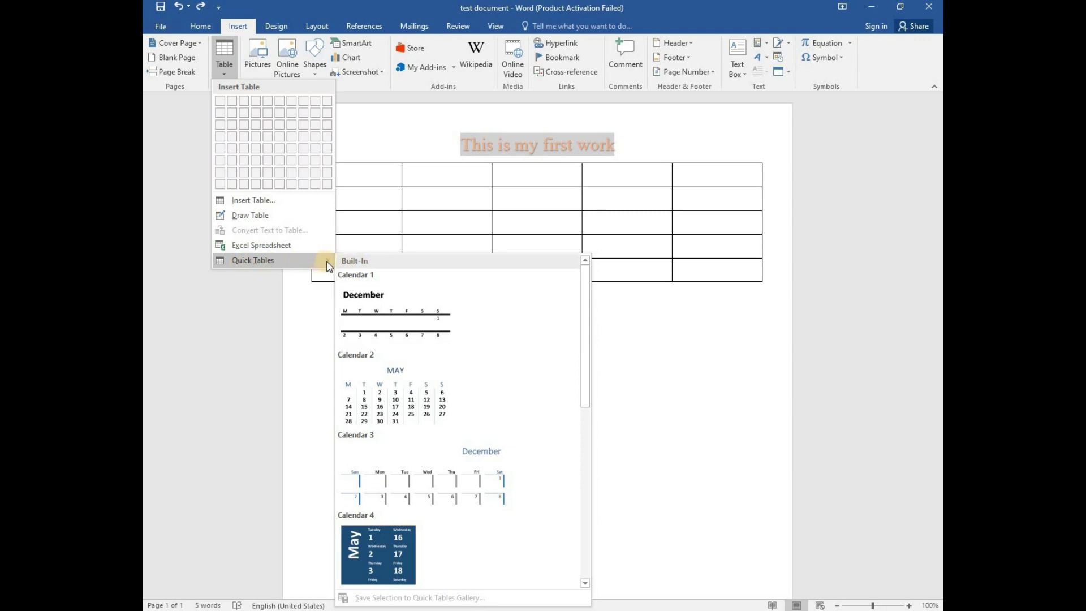
click(499, 257)
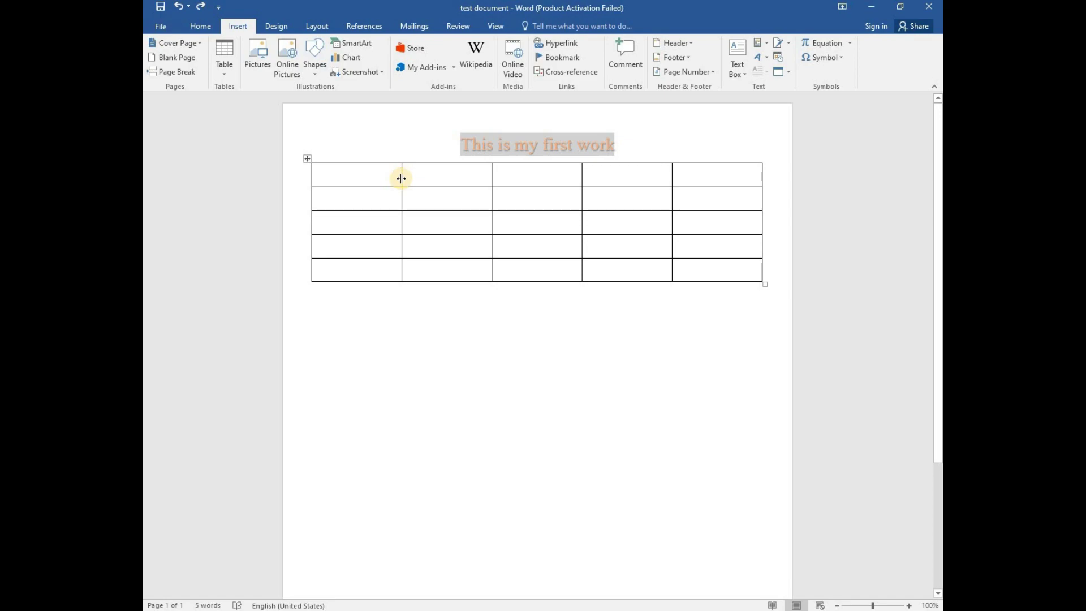
Narrow the table's first column and enter the header "Sr#" in its first cell.
drag(401, 178, 330, 179)
click(330, 179)
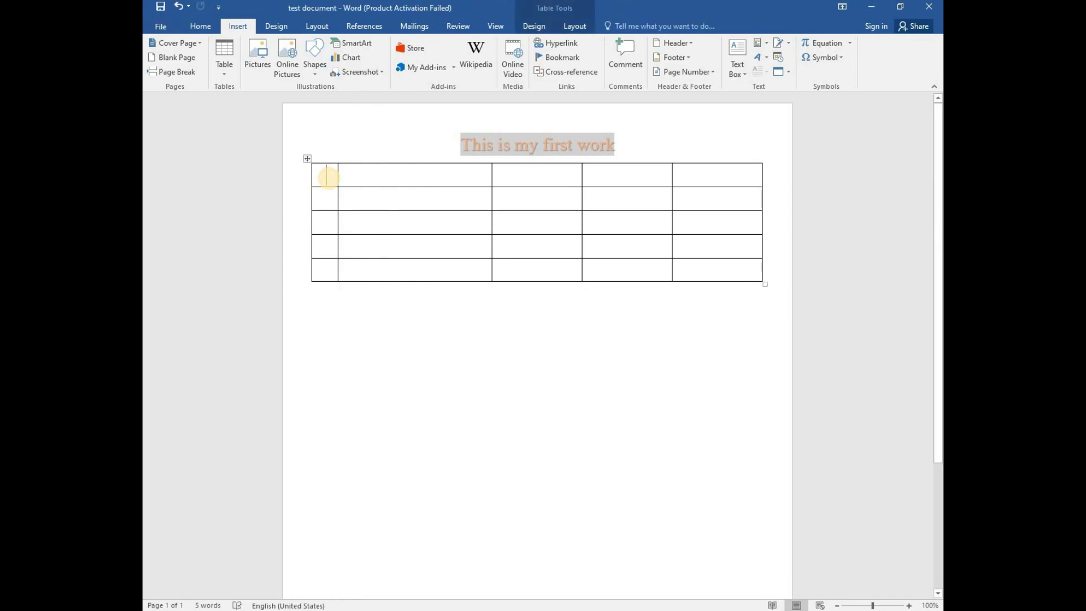
text(sr)
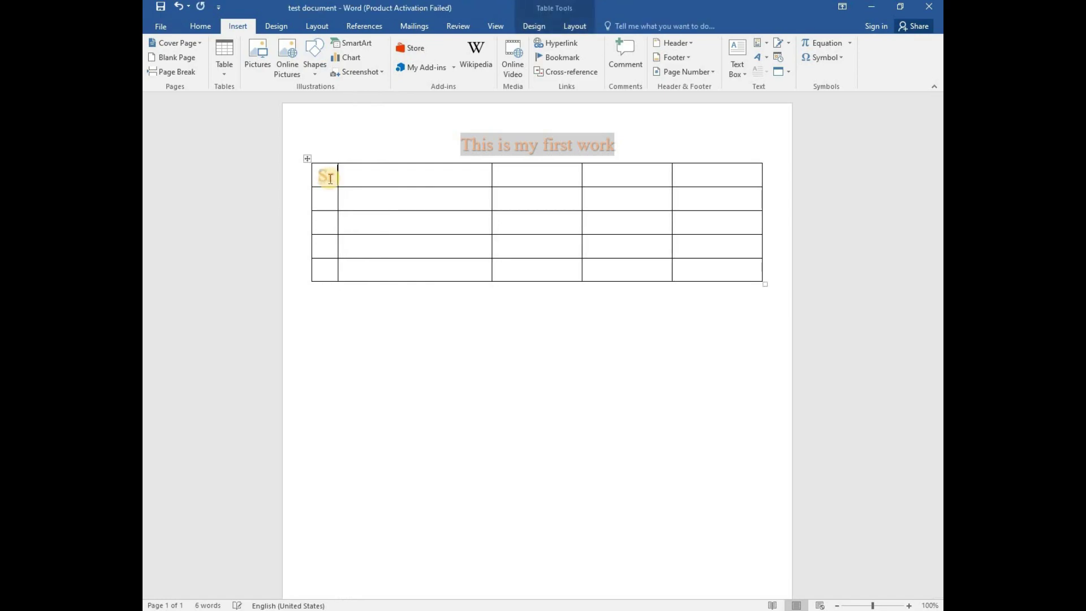
text(#)
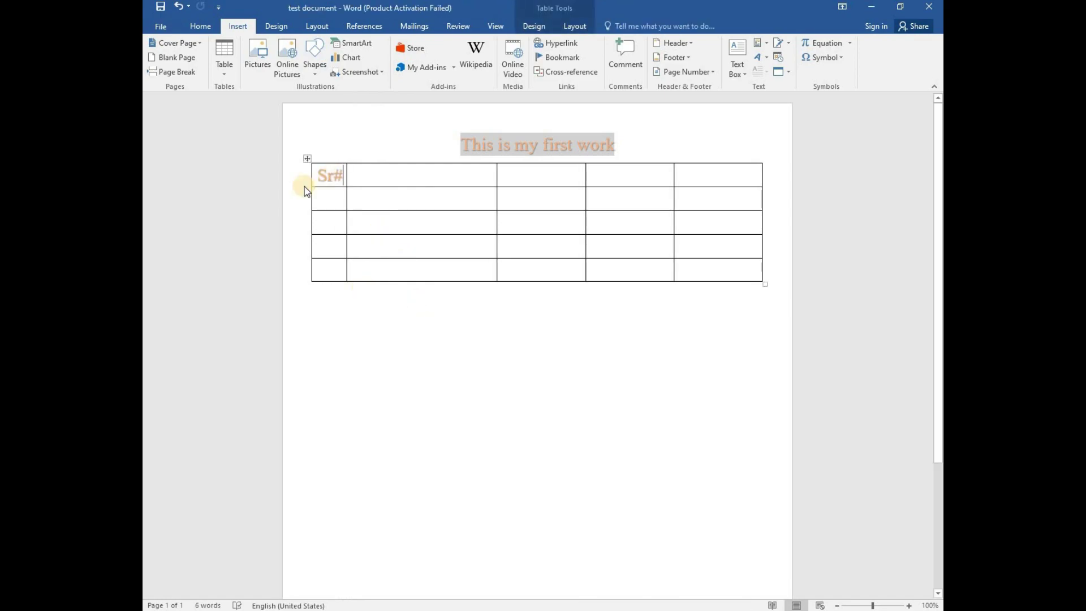
Number the four rows under "Sr#" as 01, 02, 03 and 04.
click(333, 202)
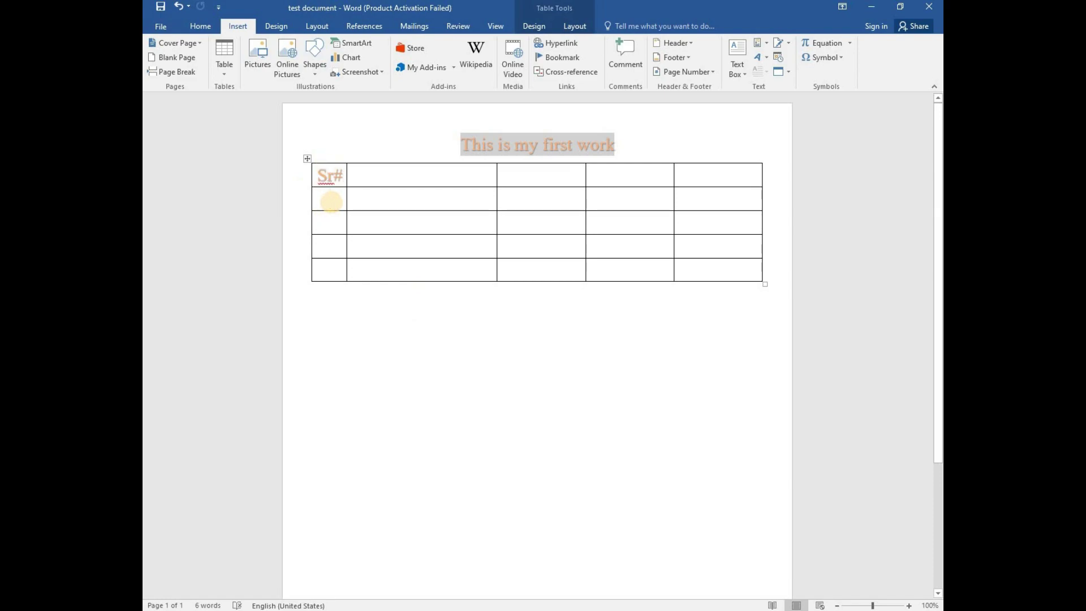
text(01)
text(002)
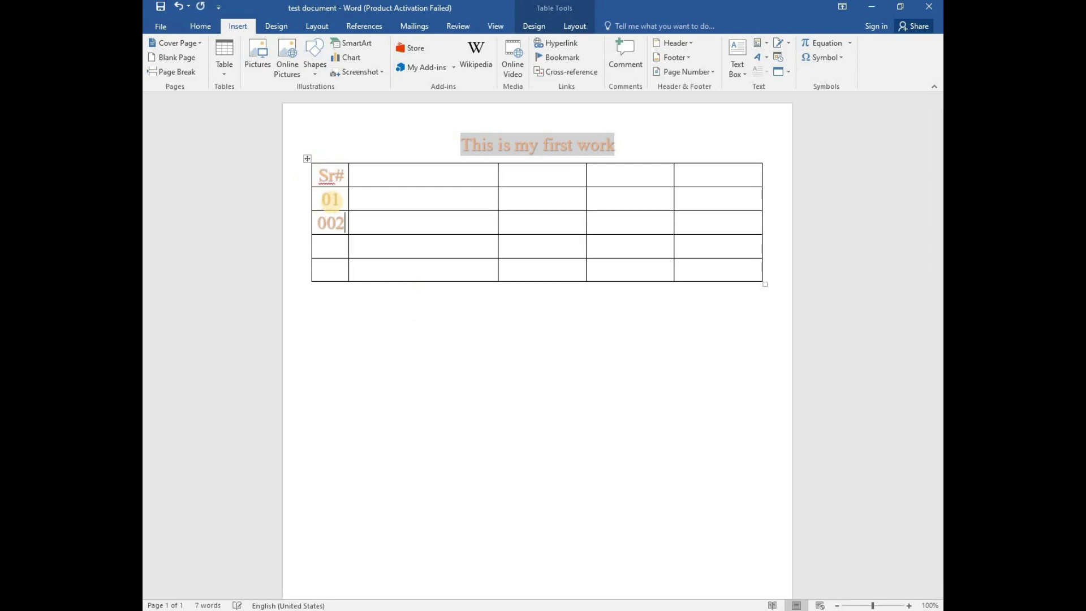
key(BackSpace)
key(BackSpace)
text(203)
key(Down)
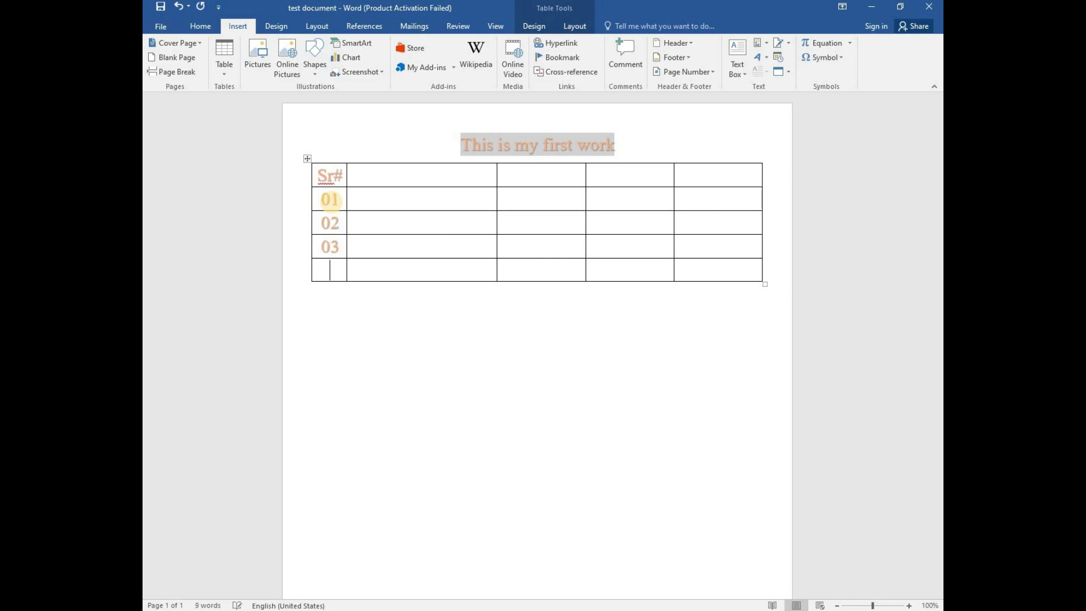
text(04)
click(456, 289)
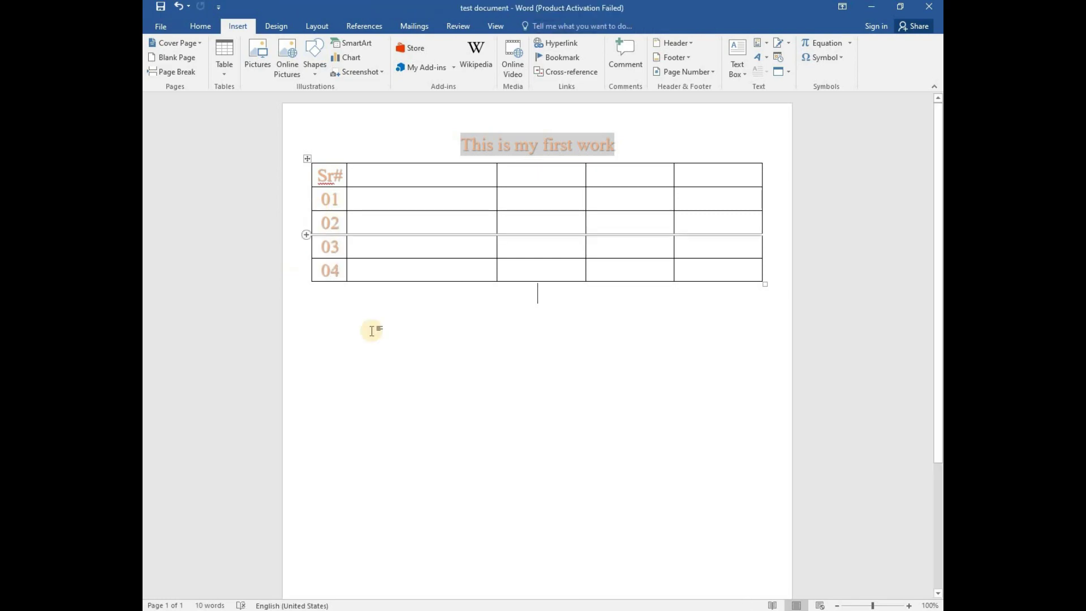
Fill the remaining header cells with "Name", "Rollnumber", "Marks" and "grade", and leave the table.
click(422, 172)
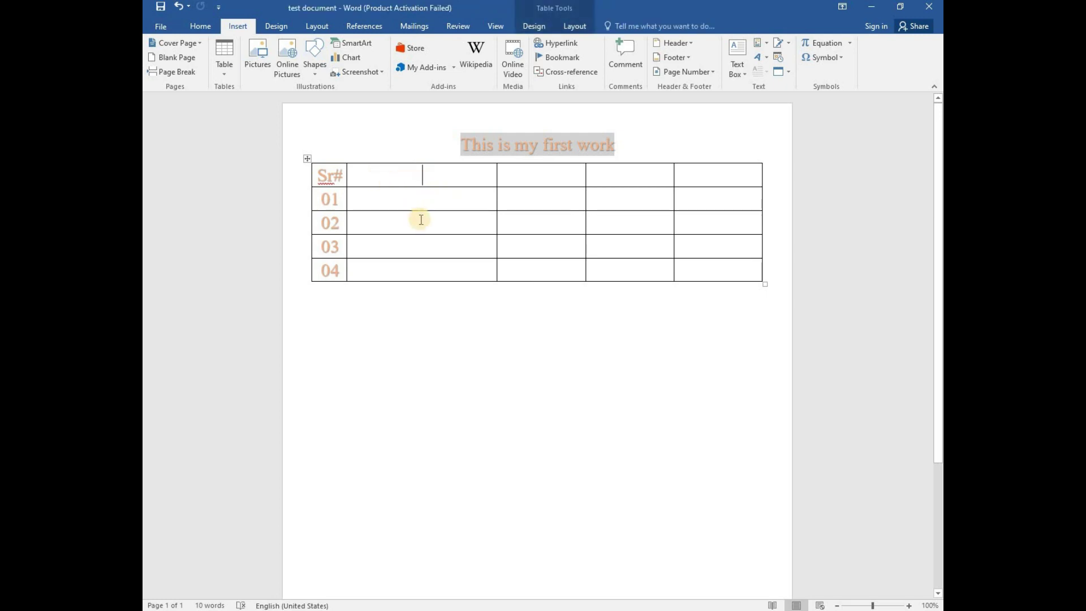
text(name)
key(Tab)
text(ro)
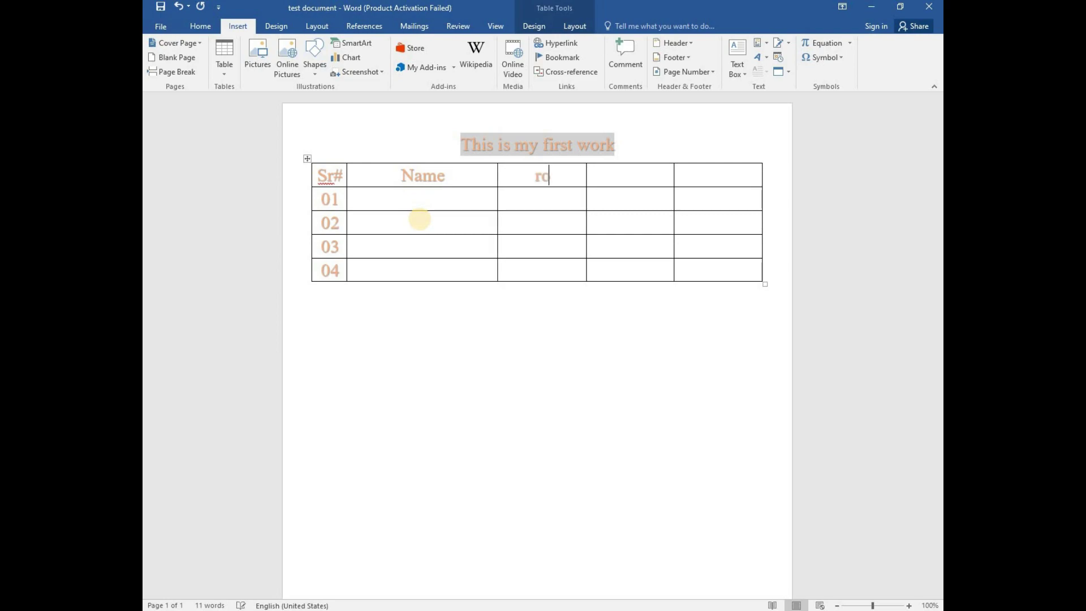
text(llnumber)
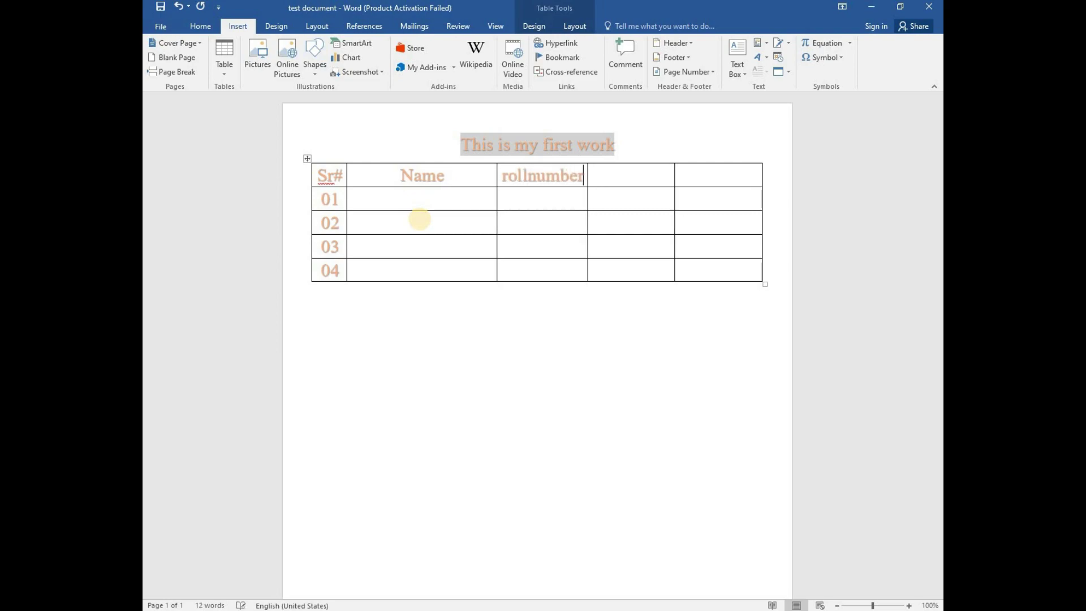
key(Tab)
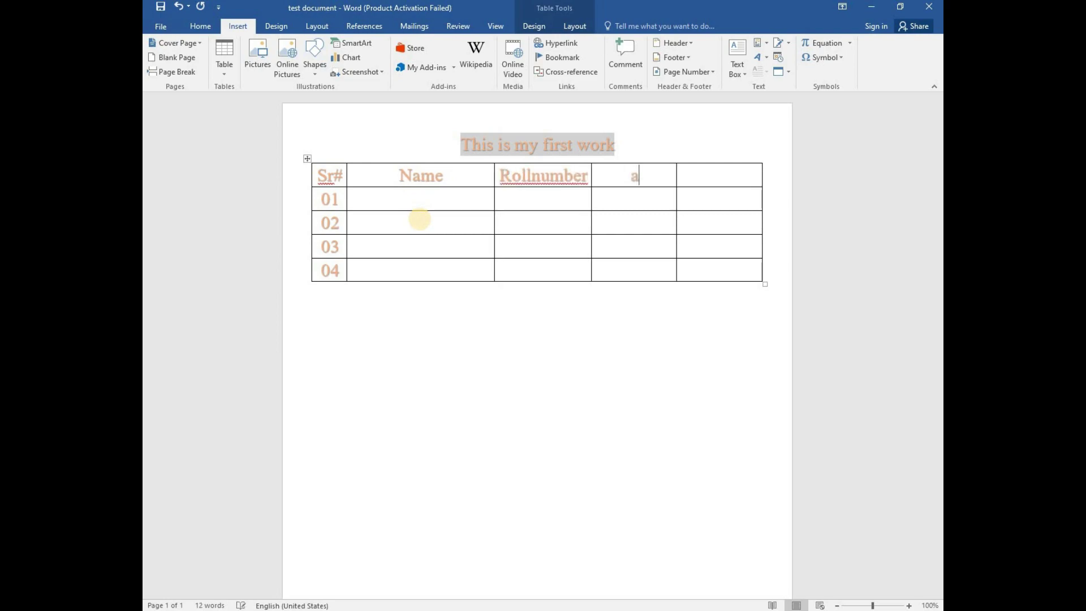
text(marks)
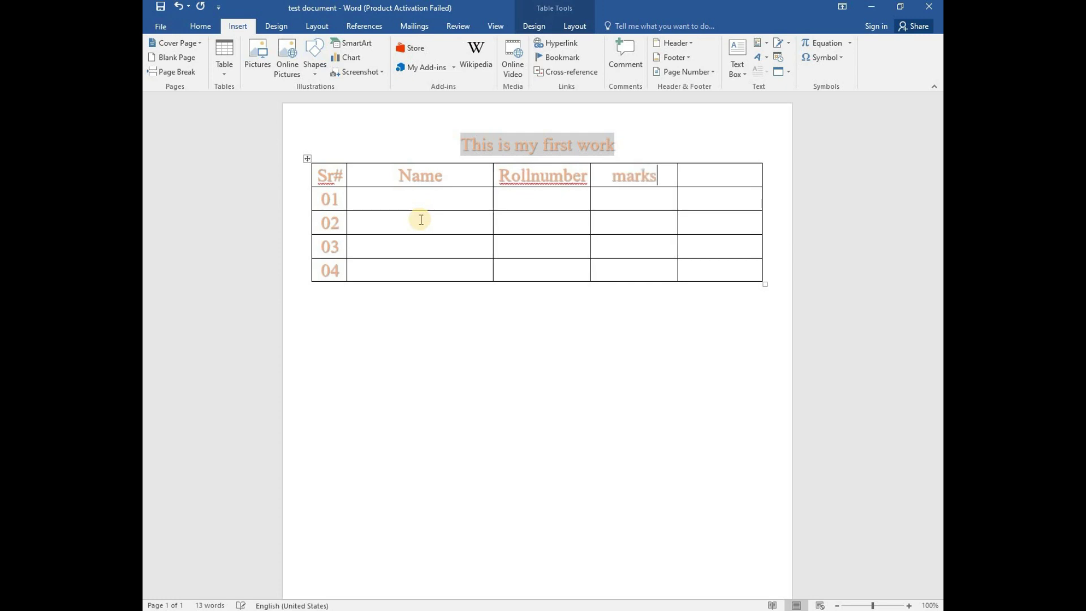
key(Tab)
text(grade)
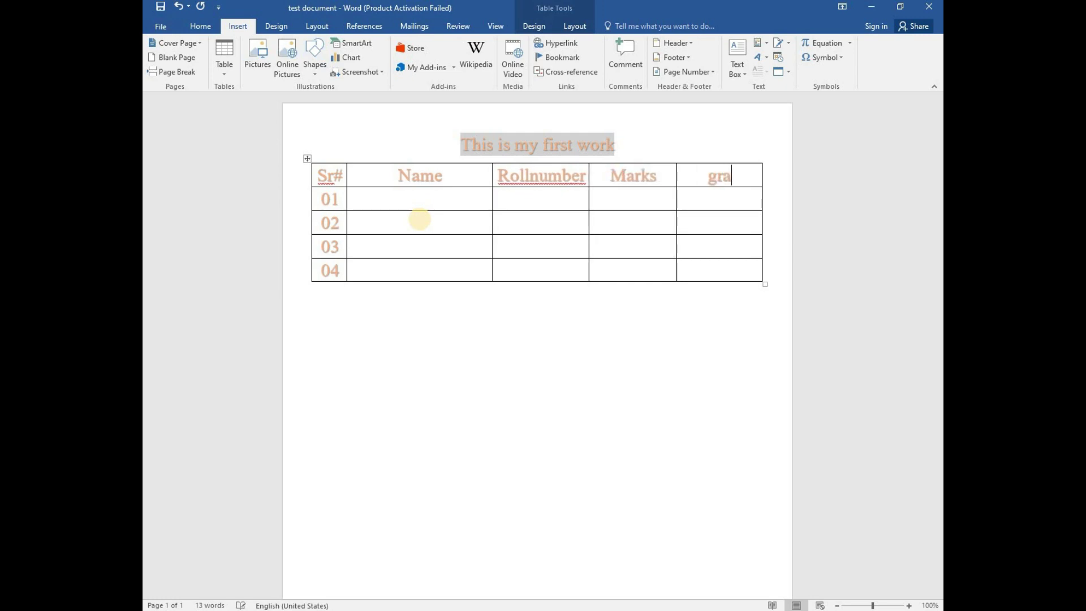
click(536, 358)
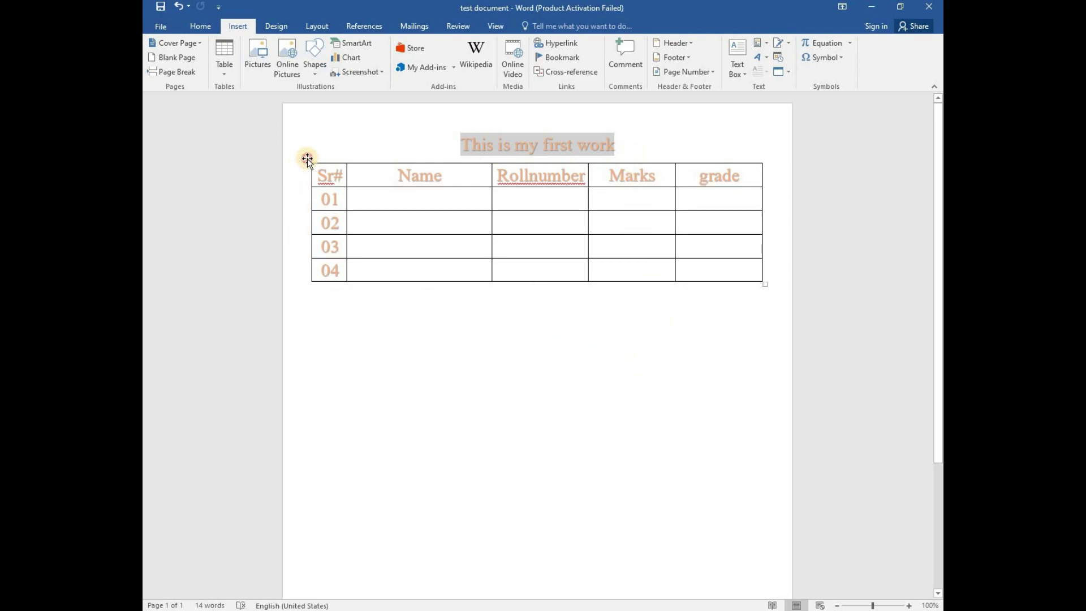
Reposition the student table so that it sits a little lower beneath the heading.
drag(307, 159, 307, 280)
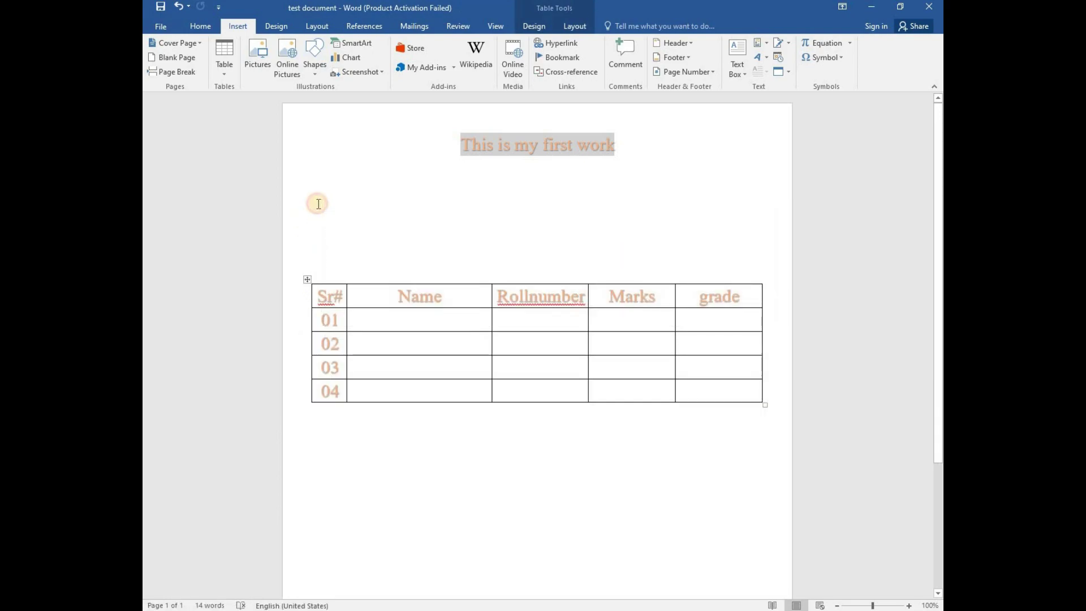
drag(319, 203, 308, 170)
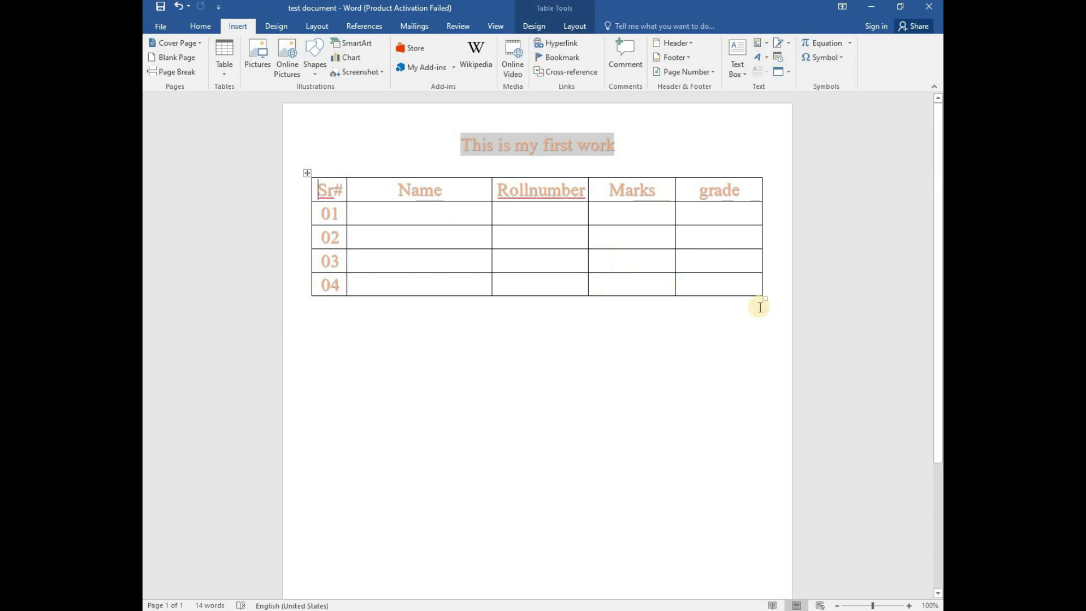
Resize the whole table proportionally so that its rows become taller and its columns slightly wider.
drag(766, 299, 539, 211)
drag(453, 206, 776, 361)
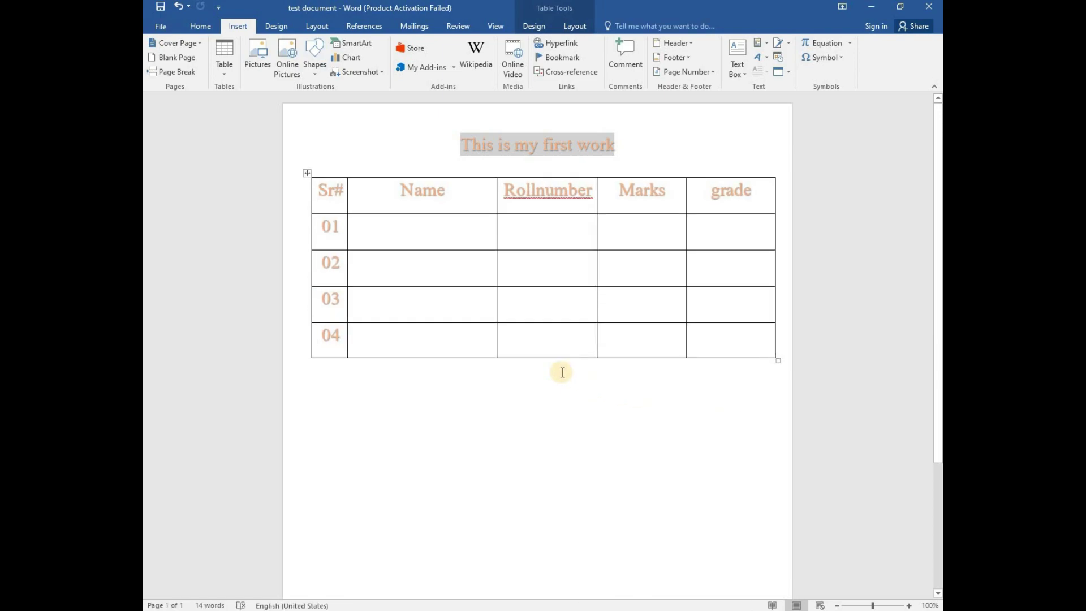
Select the whole table and preview the plain, grid and list table styles on it, including the List Table 4 colour variants.
click(559, 9)
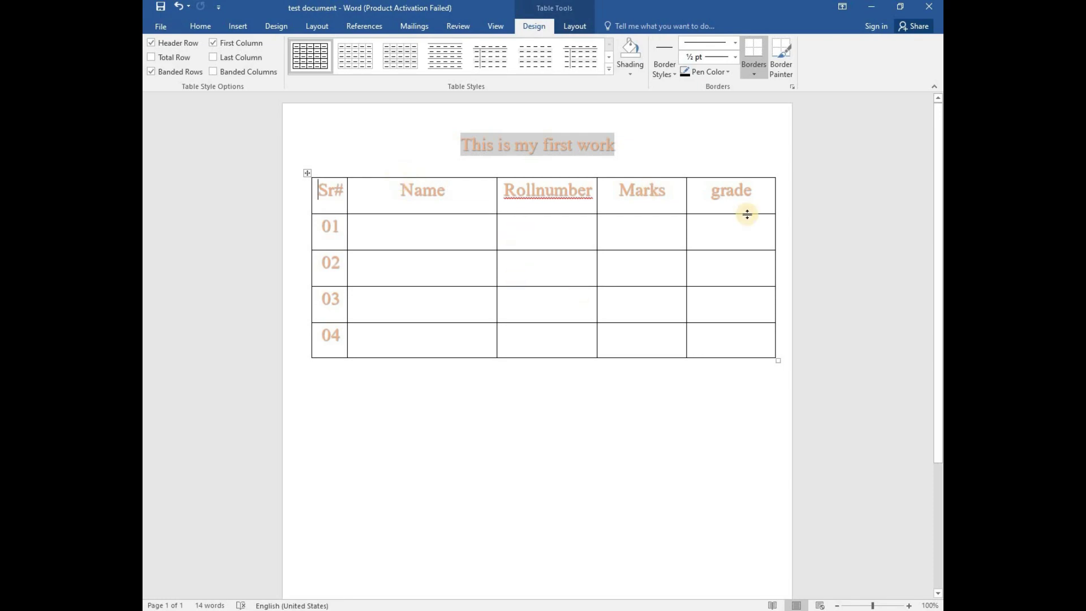
click(307, 174)
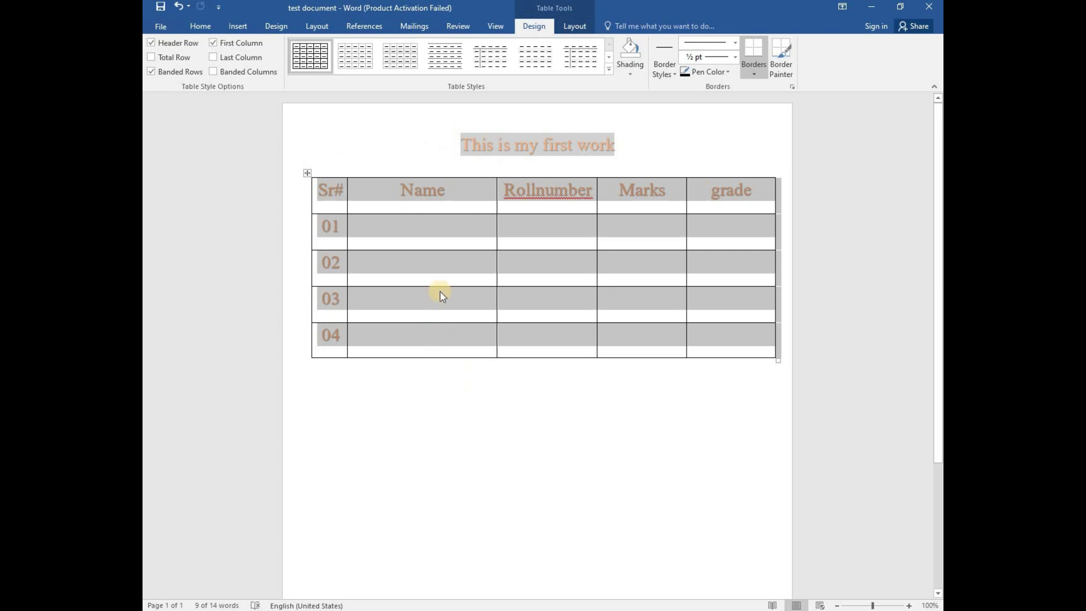
click(356, 52)
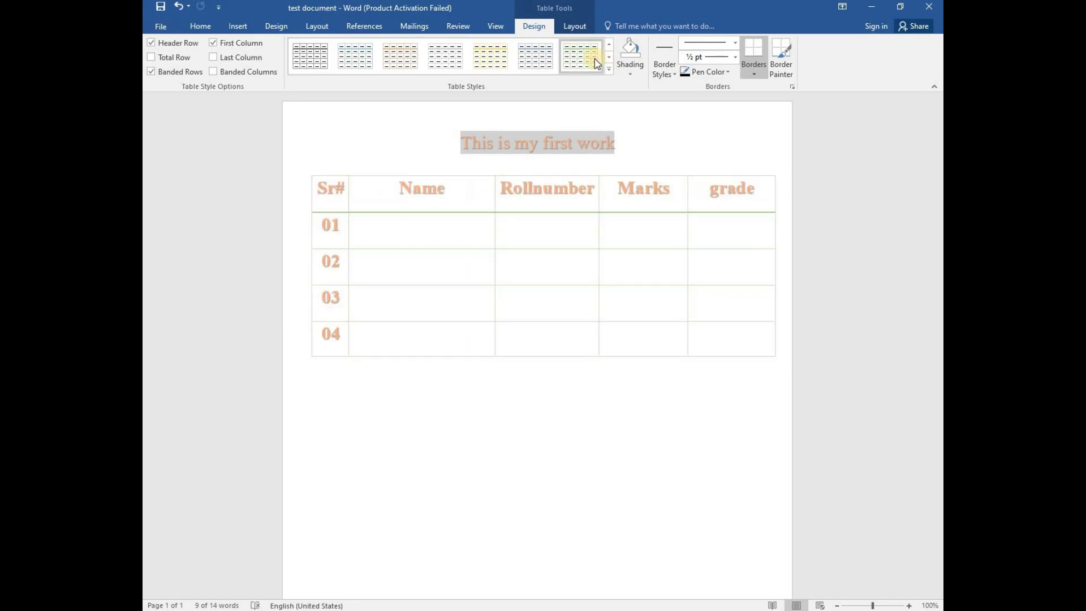
click(609, 59)
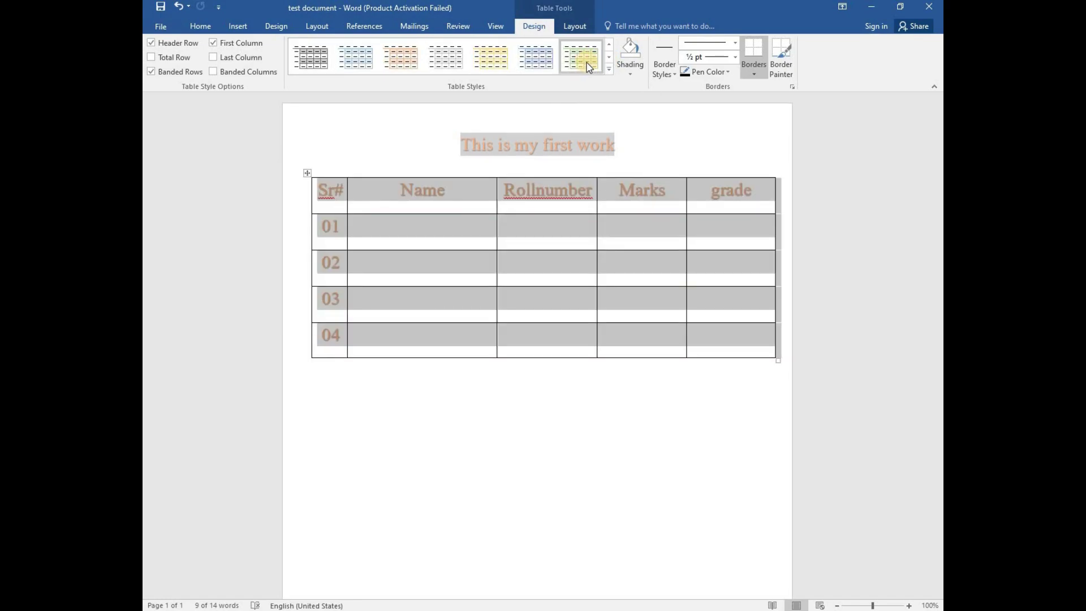
click(608, 59)
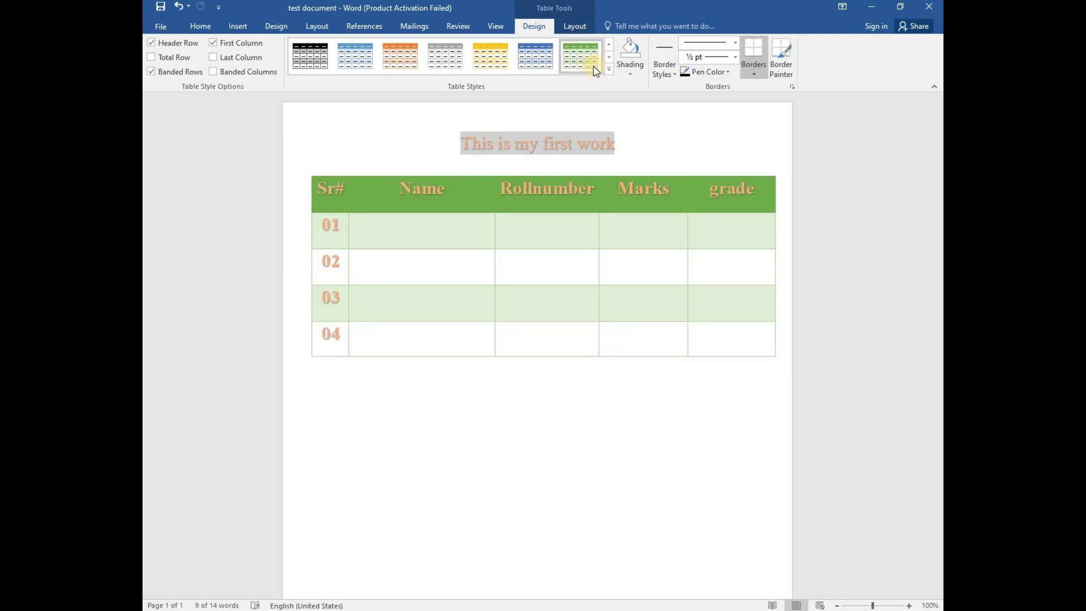
click(609, 57)
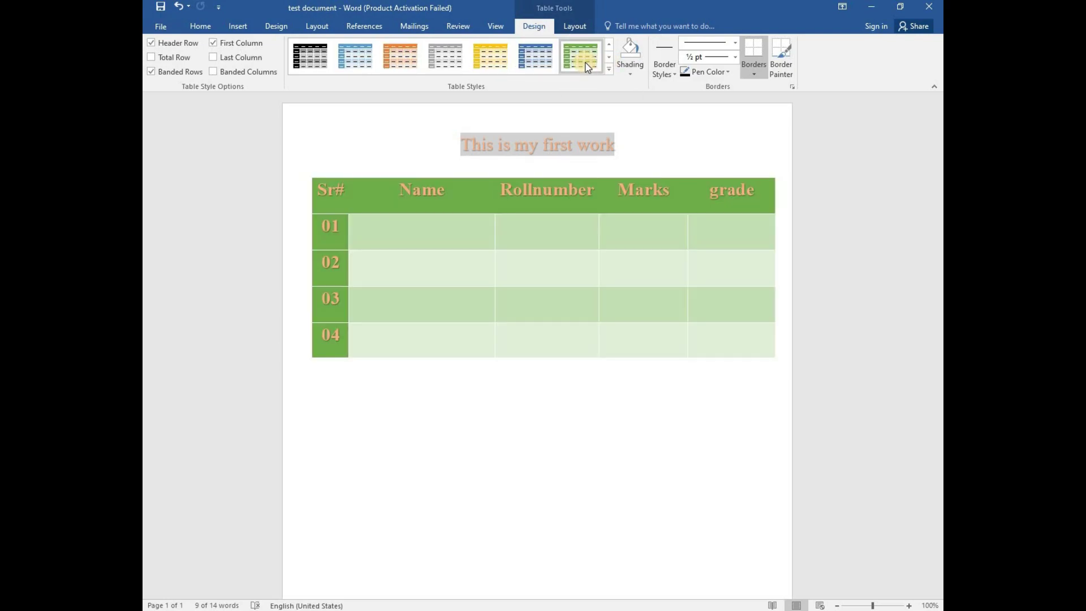
click(609, 57)
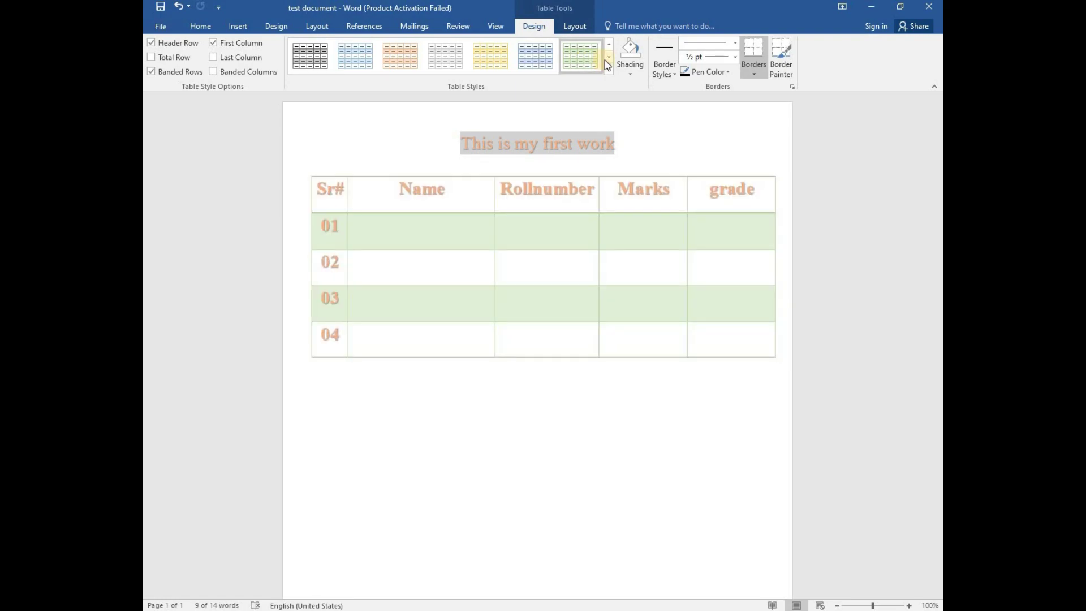
click(608, 59)
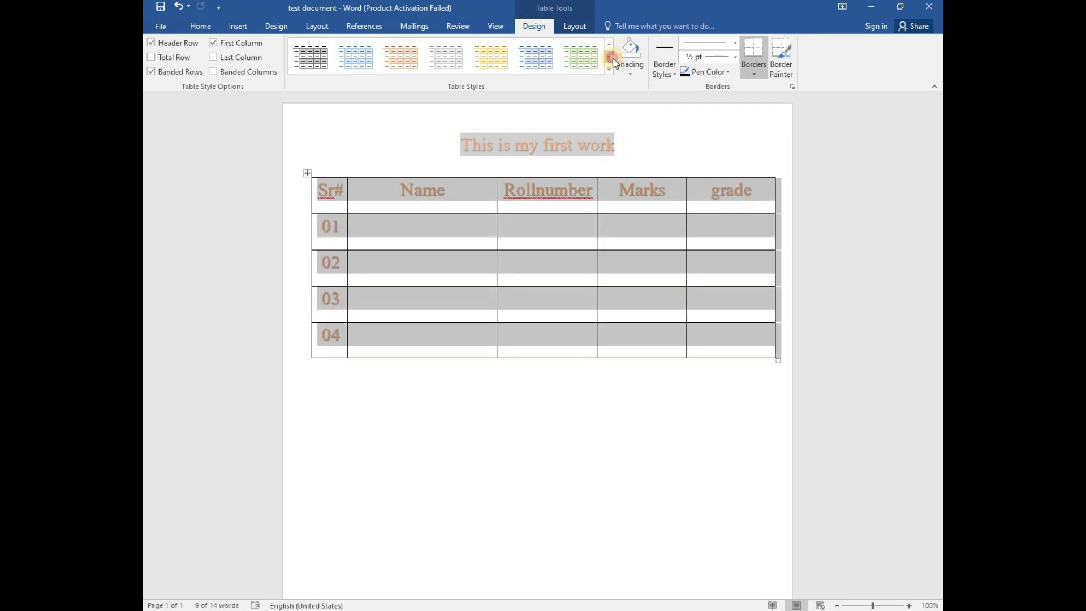
click(613, 58)
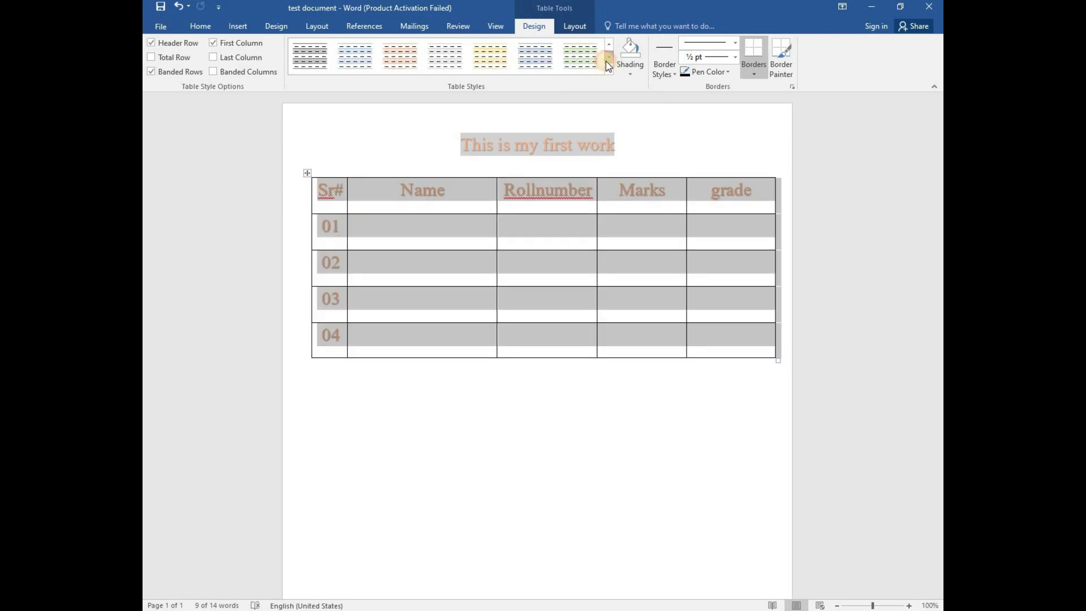
click(611, 61)
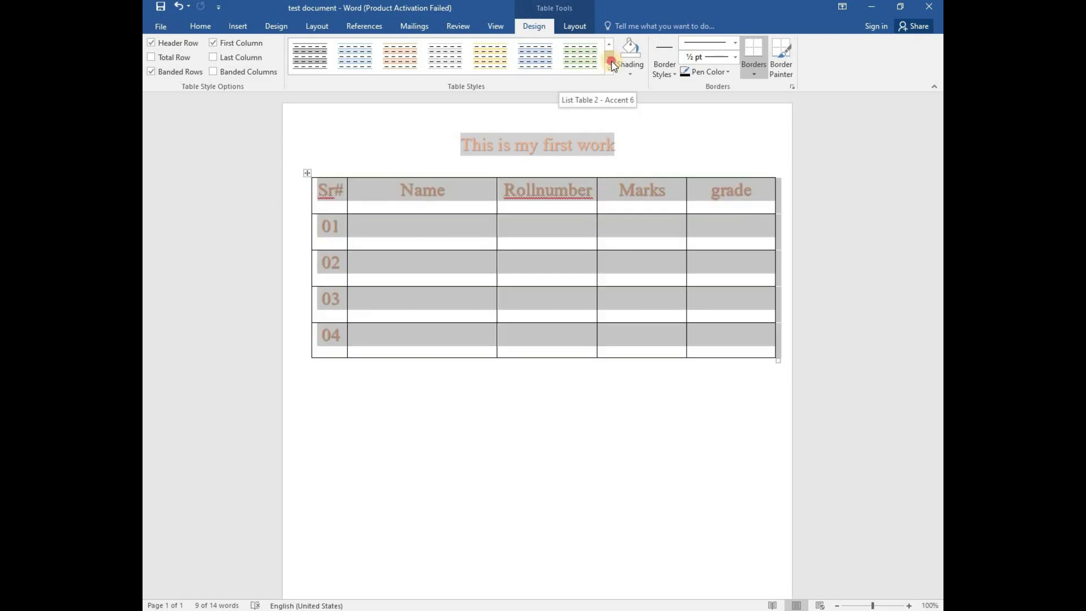
click(609, 59)
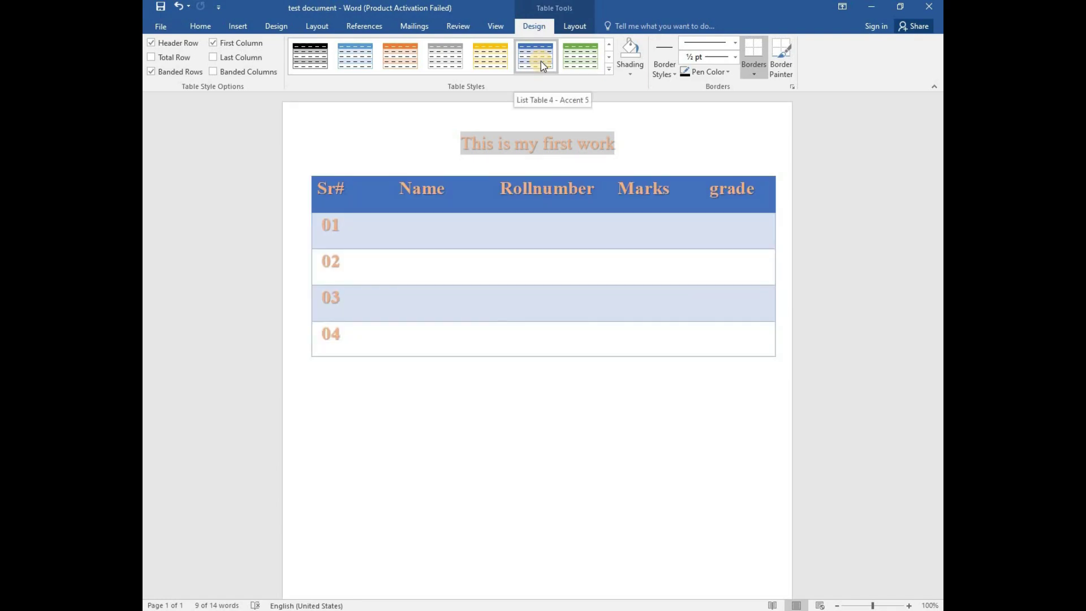
click(491, 62)
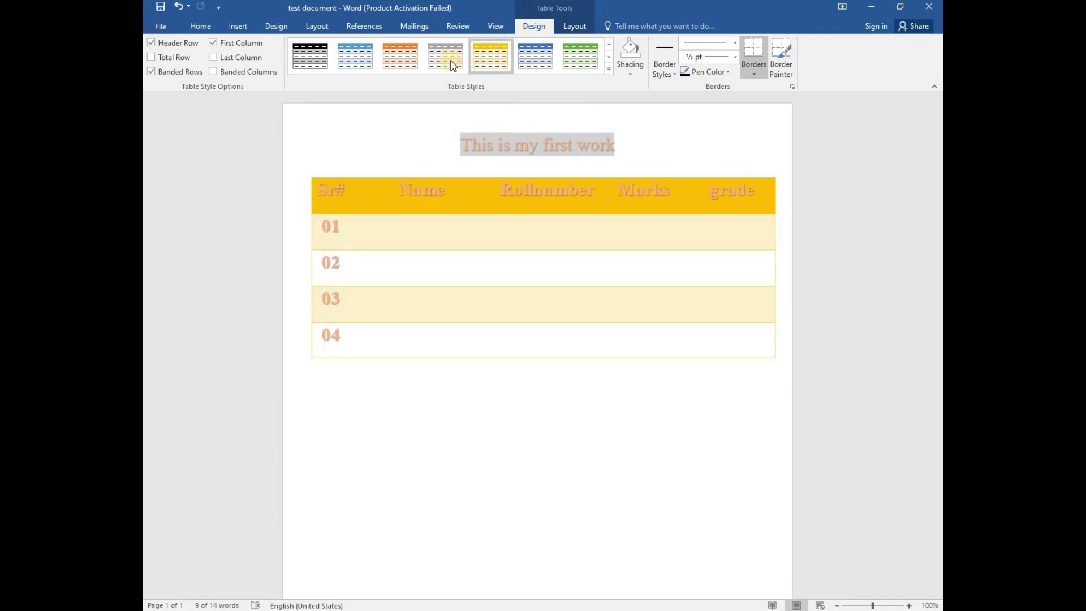
click(356, 59)
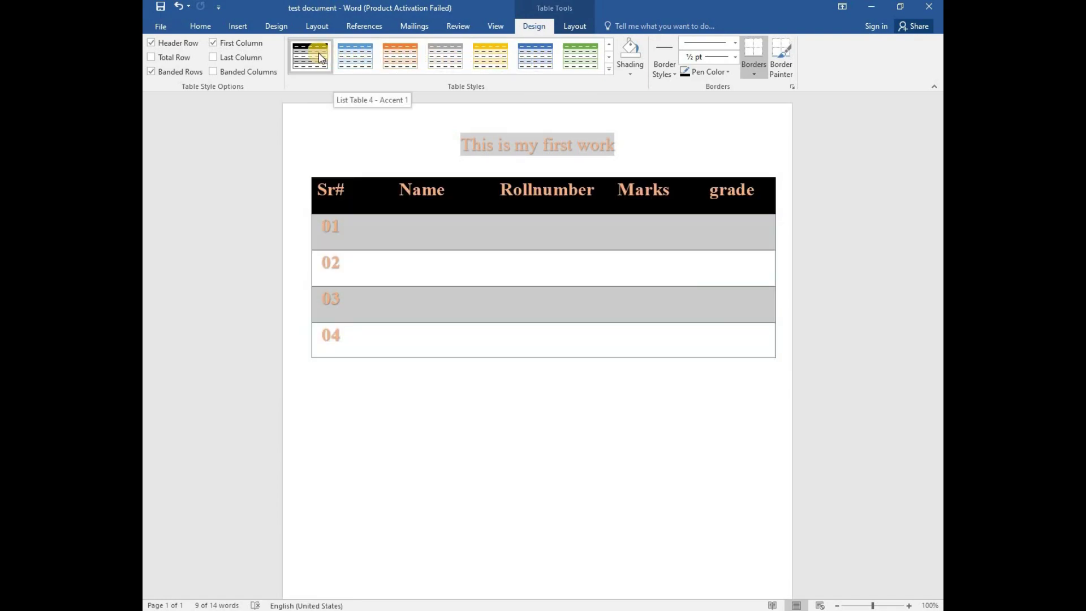
Apply the blue banded list table style with thin horizontal rules to the table.
click(609, 57)
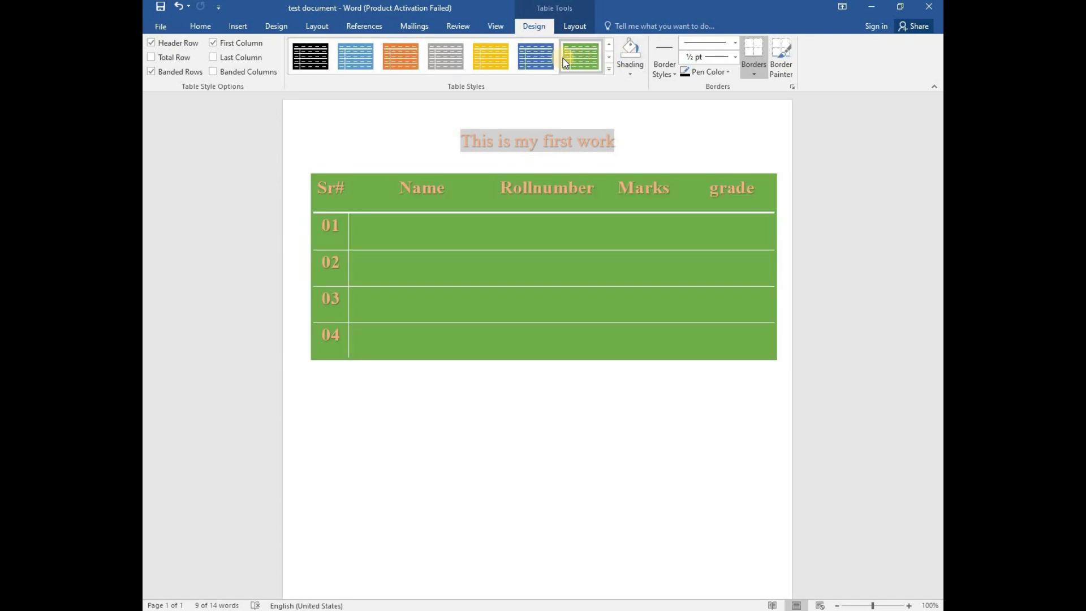
click(535, 57)
click(609, 58)
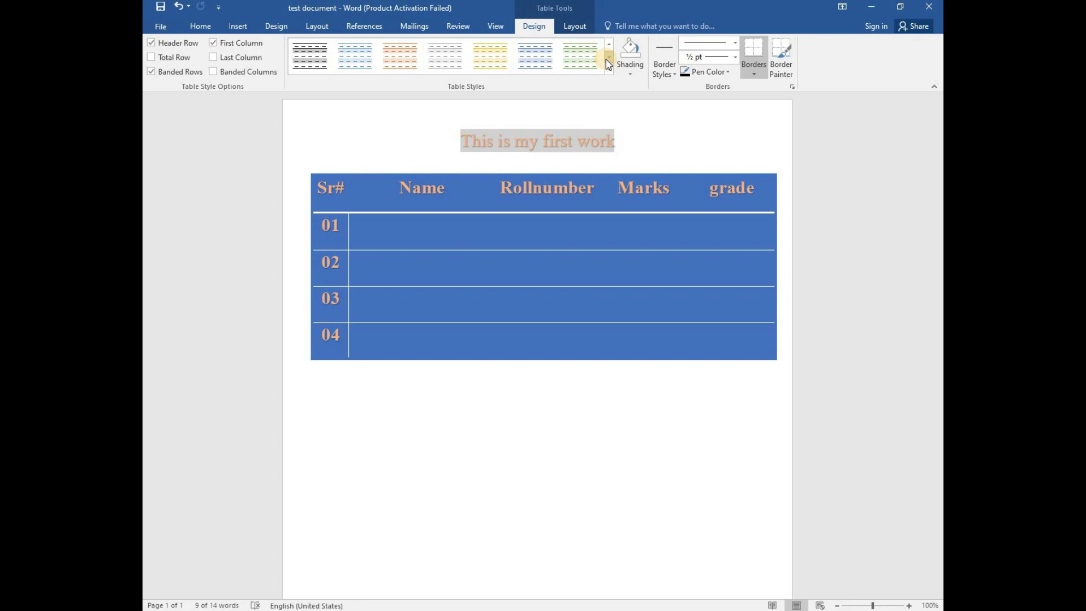
click(537, 59)
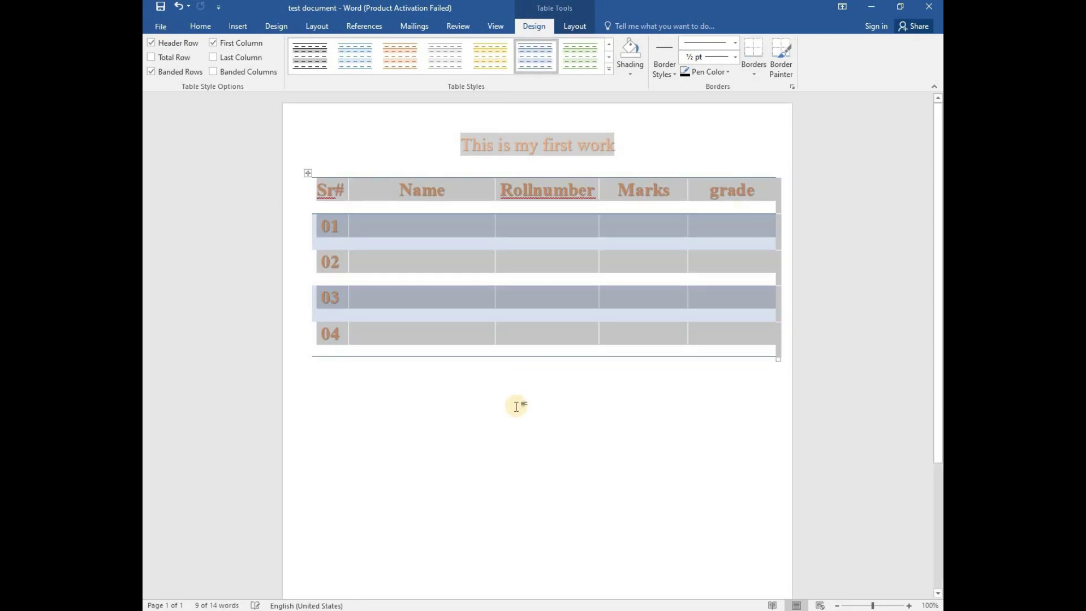
click(516, 406)
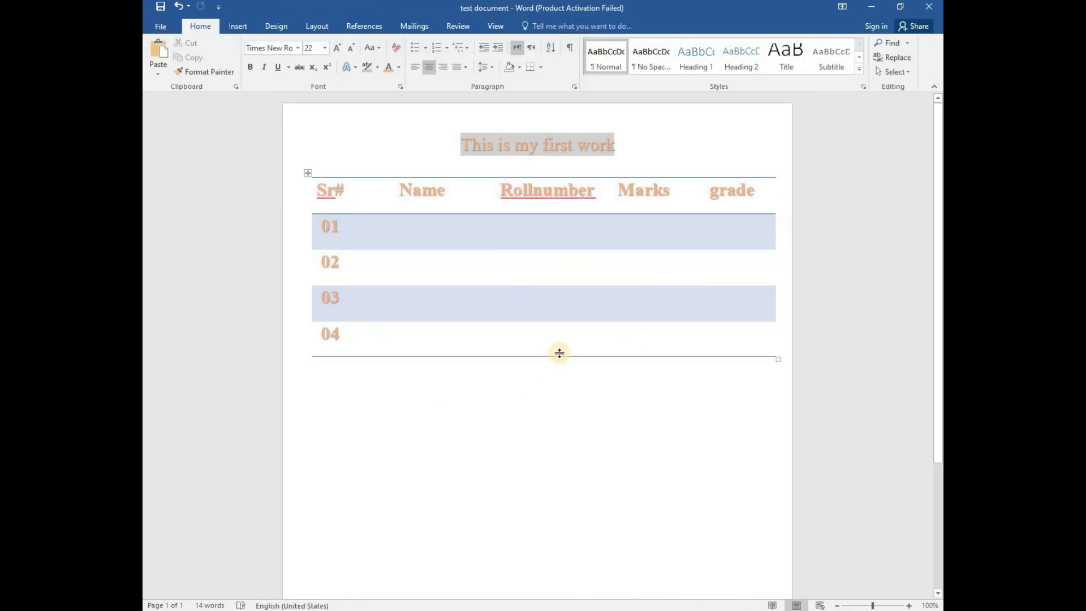
Switch the table to the grey variant of the banded list table style.
click(414, 204)
click(419, 230)
click(424, 275)
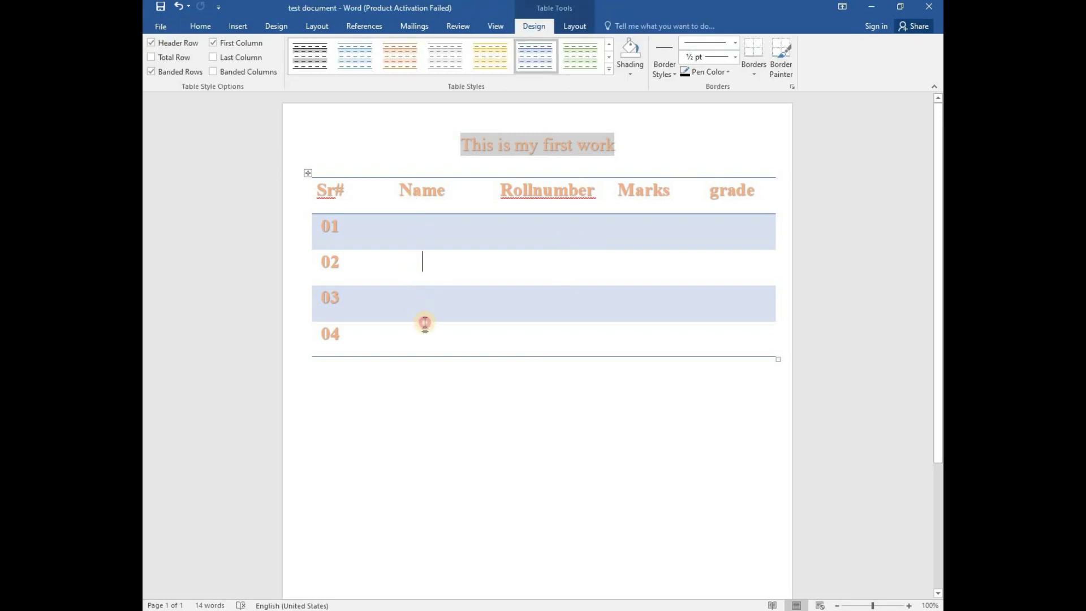
click(424, 311)
click(447, 57)
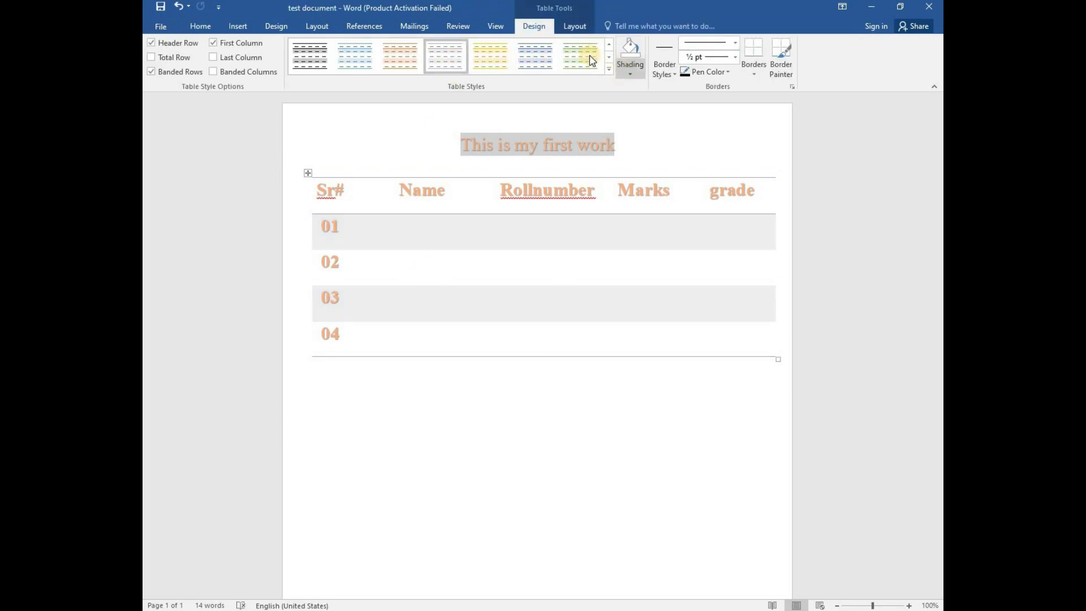
scroll(594, 56, down, 1)
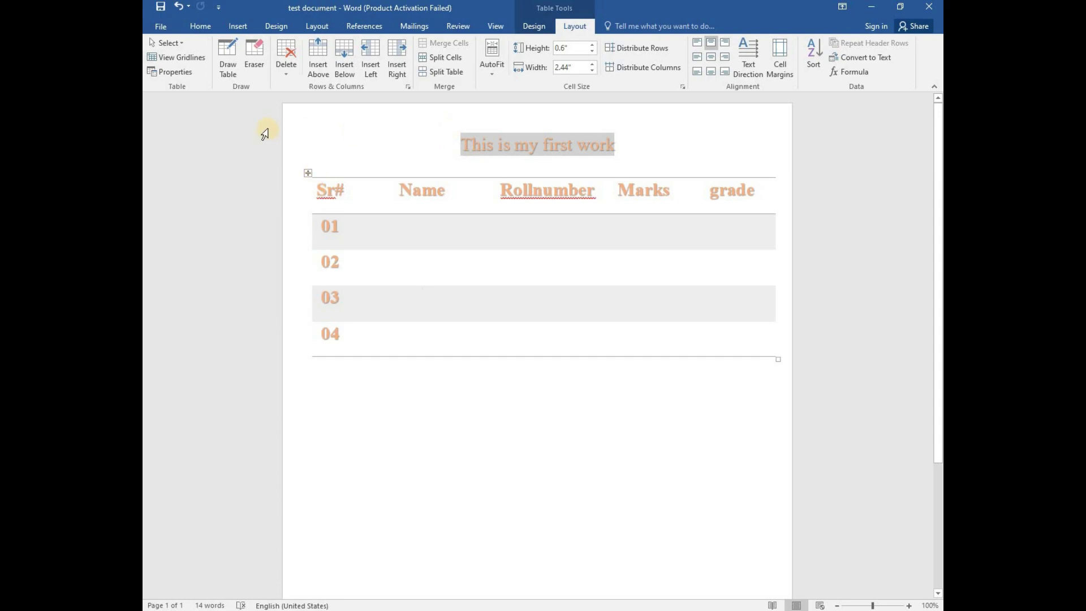
click(440, 396)
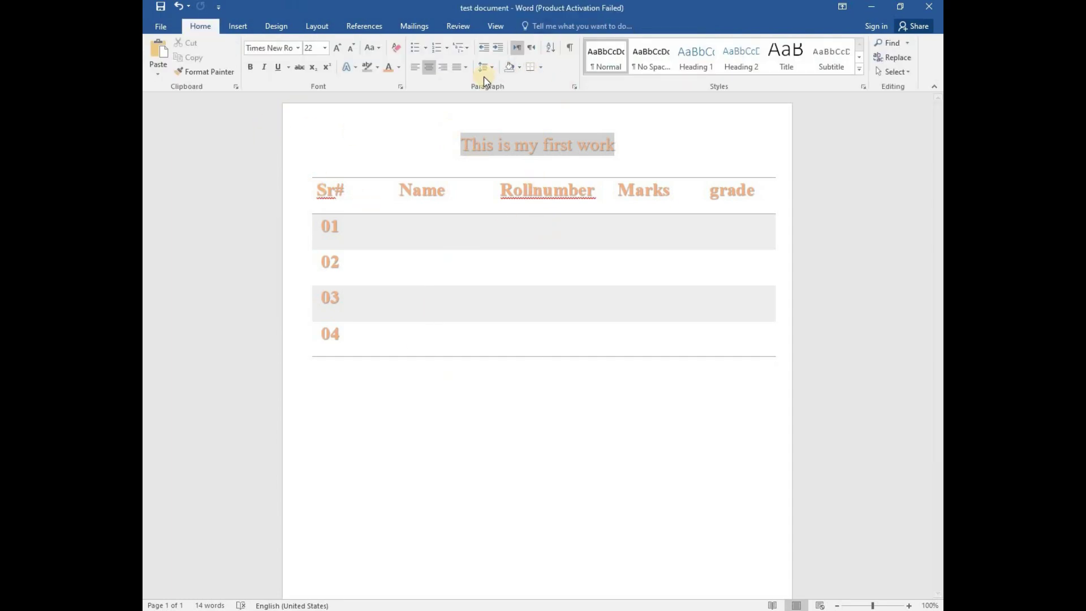
Undo the two table style changes and the table resize.
click(308, 172)
key(ctrl+z)
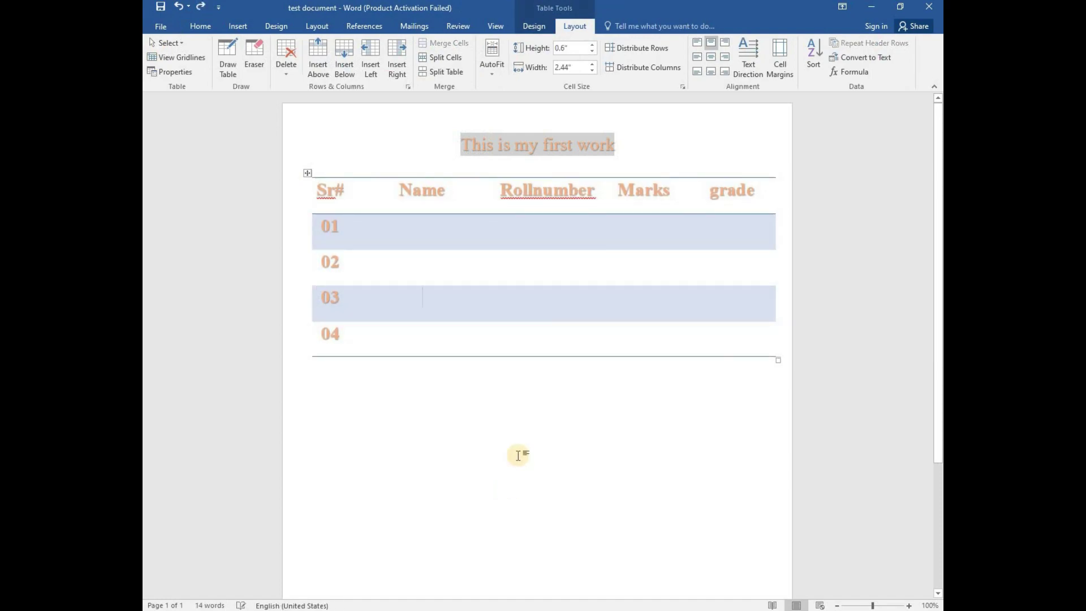
key(ctrl+z)
key(ctrl+z)
click(597, 332)
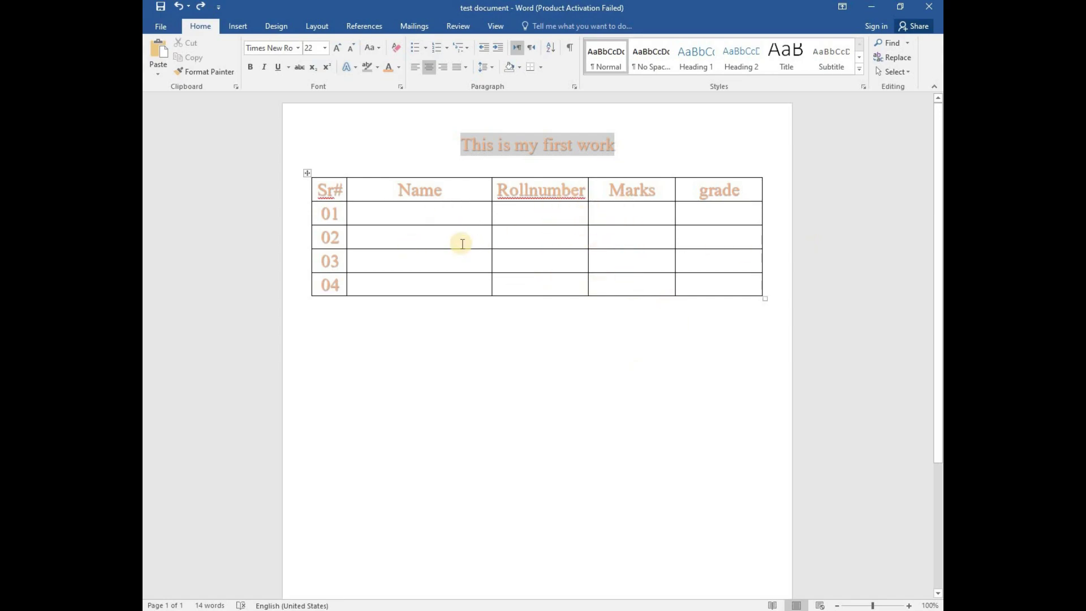
Fill row 01 of the table with name Abc, roll number 123, marks 321 and grade A.
click(454, 210)
text(Abc)
key(Tab)
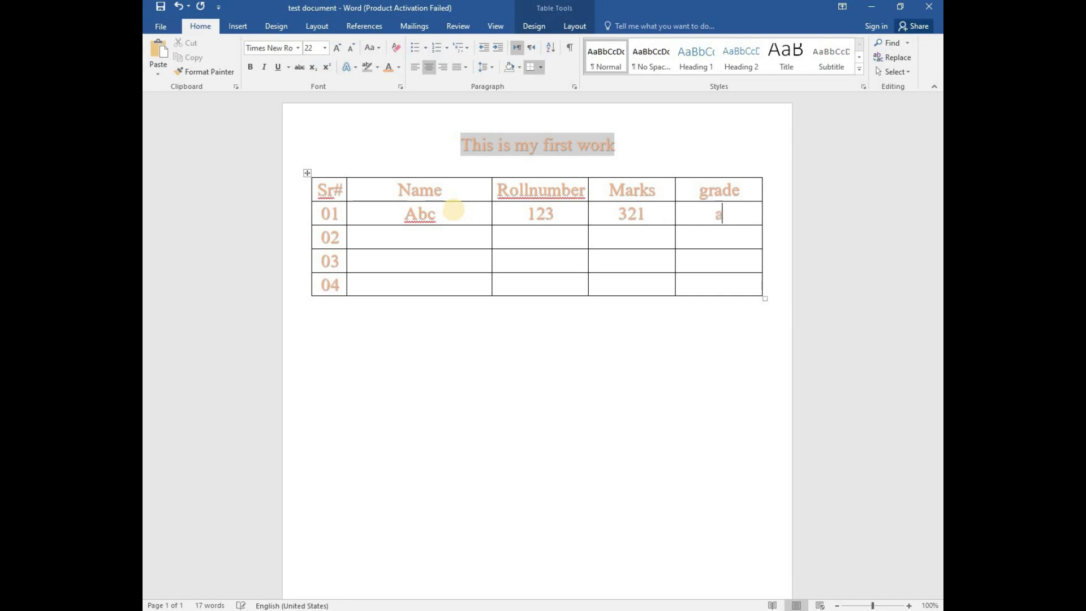
key(Tab)
Fill row 02 of the table with name Bce, roll number 546, marks 854 and grade B.
click(450, 237)
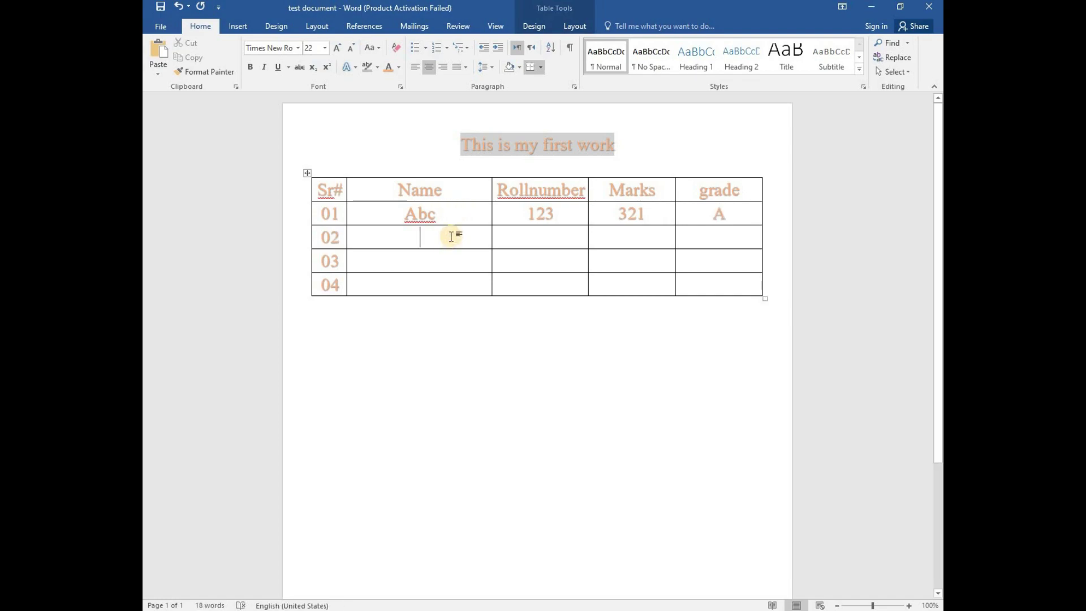
text(bce)
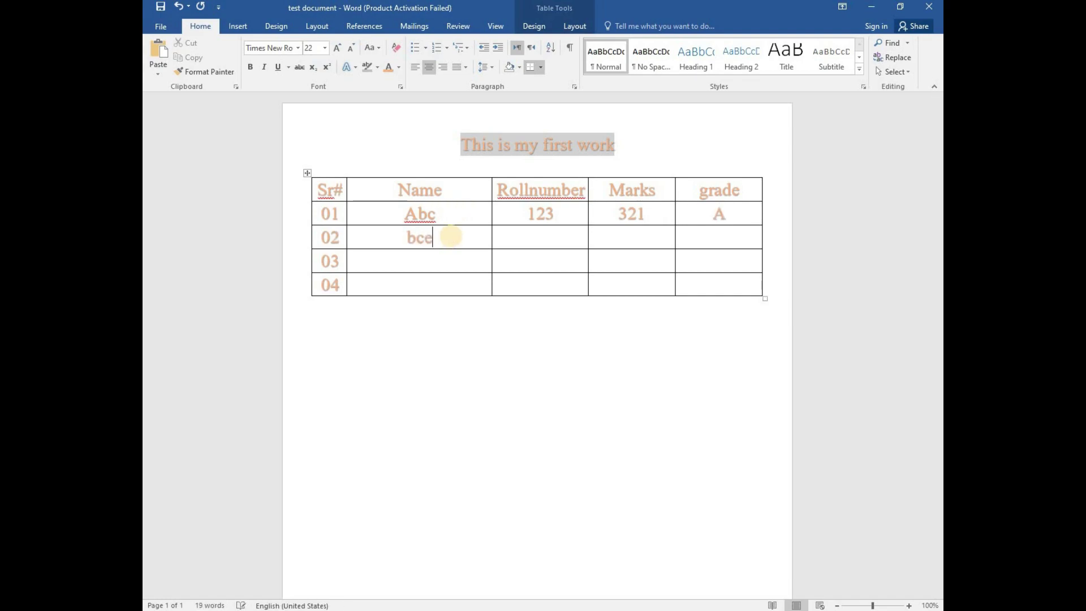
key(Tab)
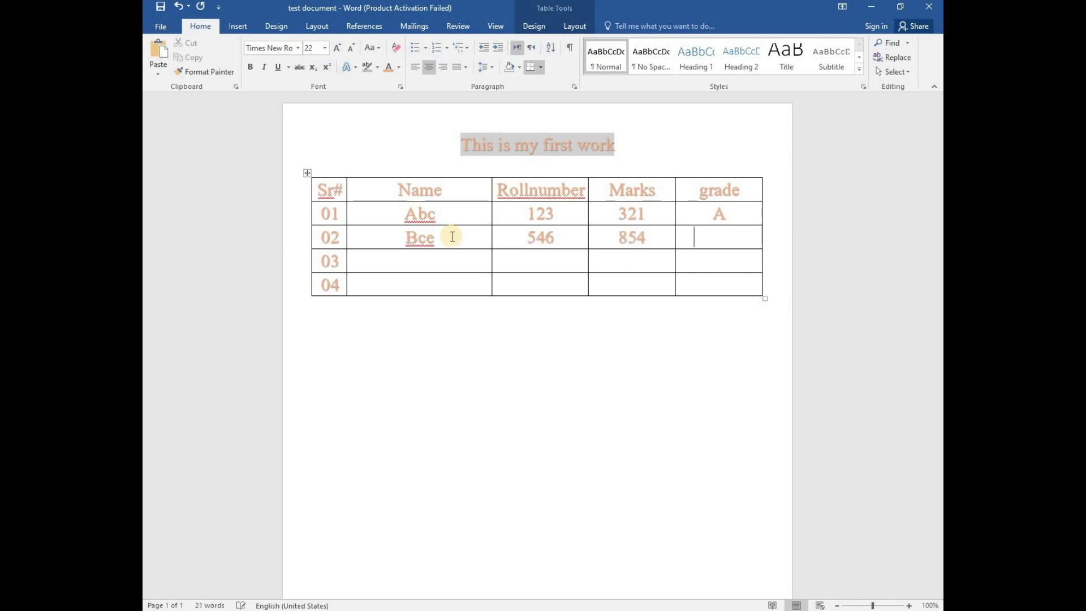
key(Tab)
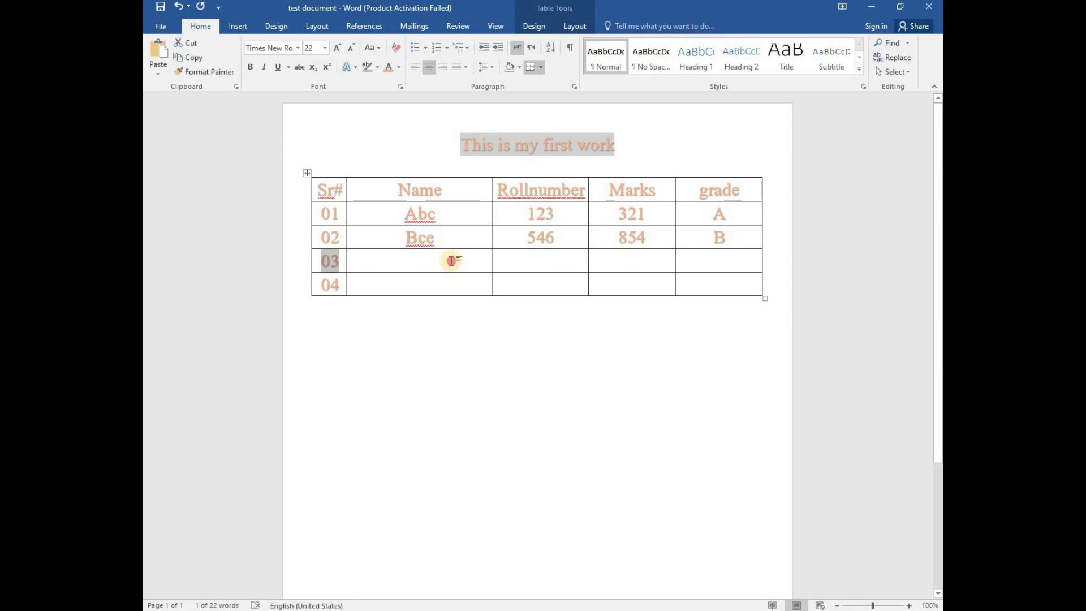
Fill row 03 of the table with name And, roll number 522, marks 665 and grade c.
click(451, 260)
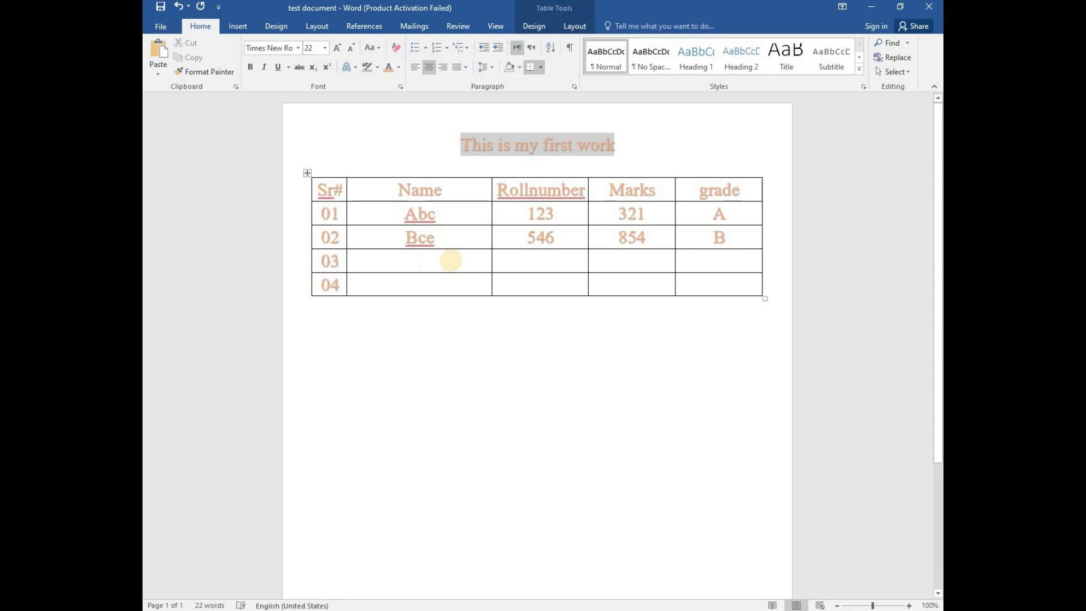
text(and)
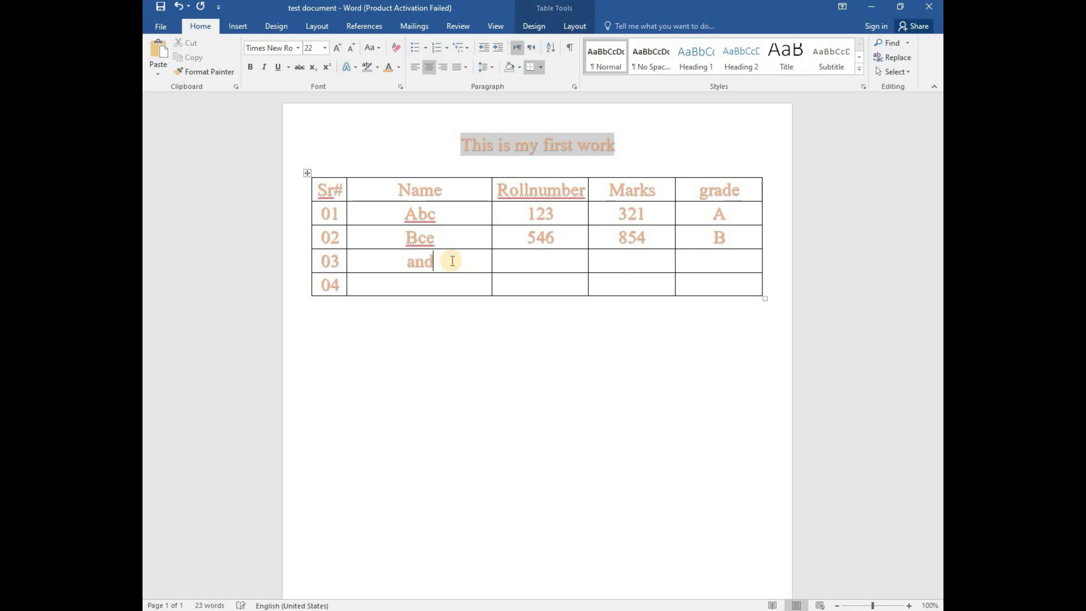
text(o522)
key(Tab)
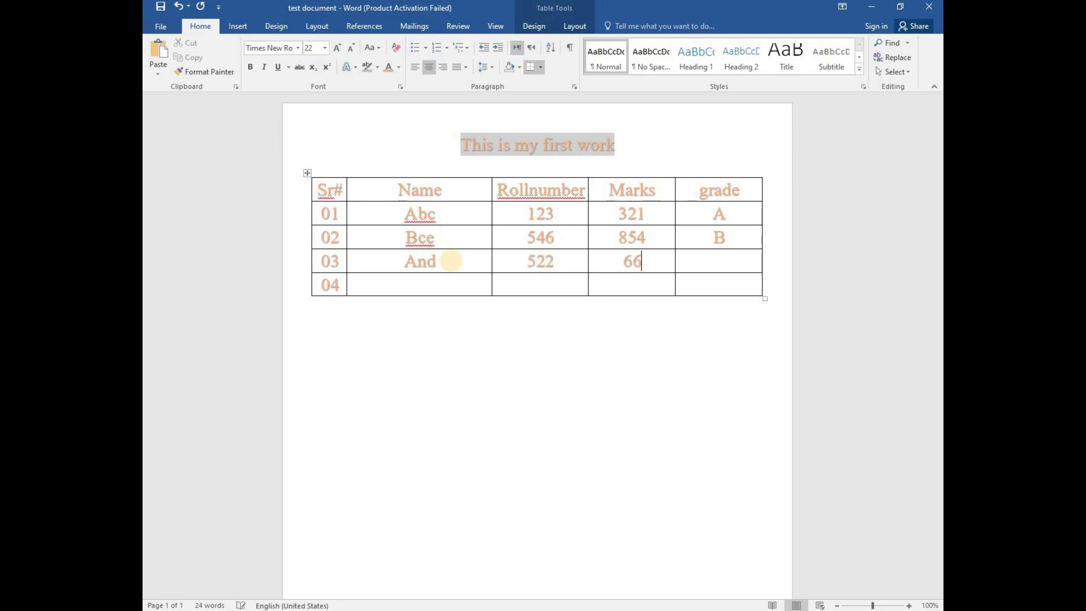
key(Tab)
text(c)
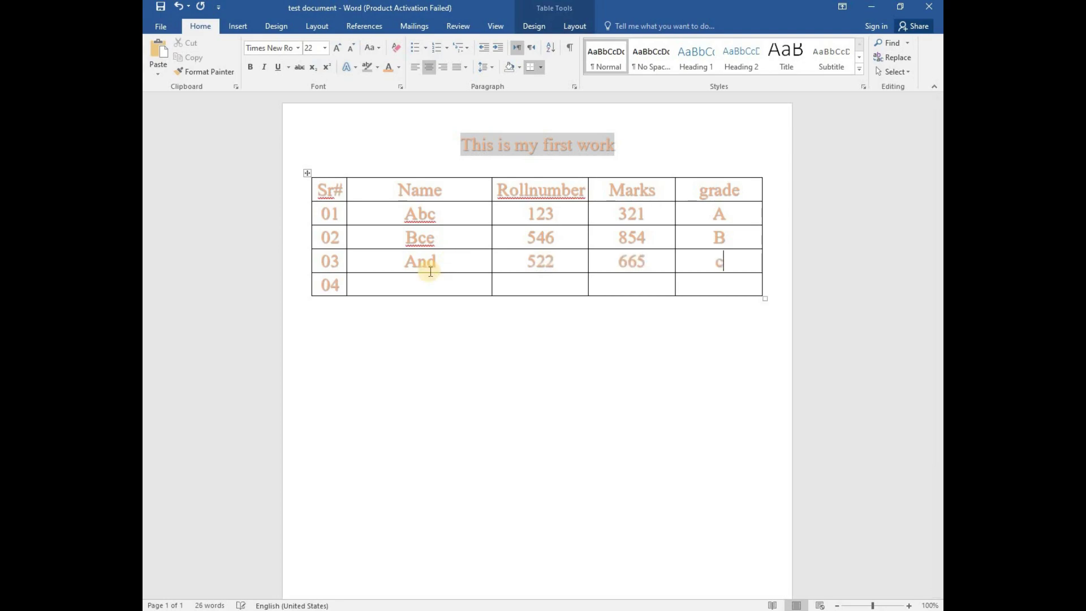
Correct the Rollnumber heading to "Roll number" and widen its column so the heading fits on one line.
click(527, 262)
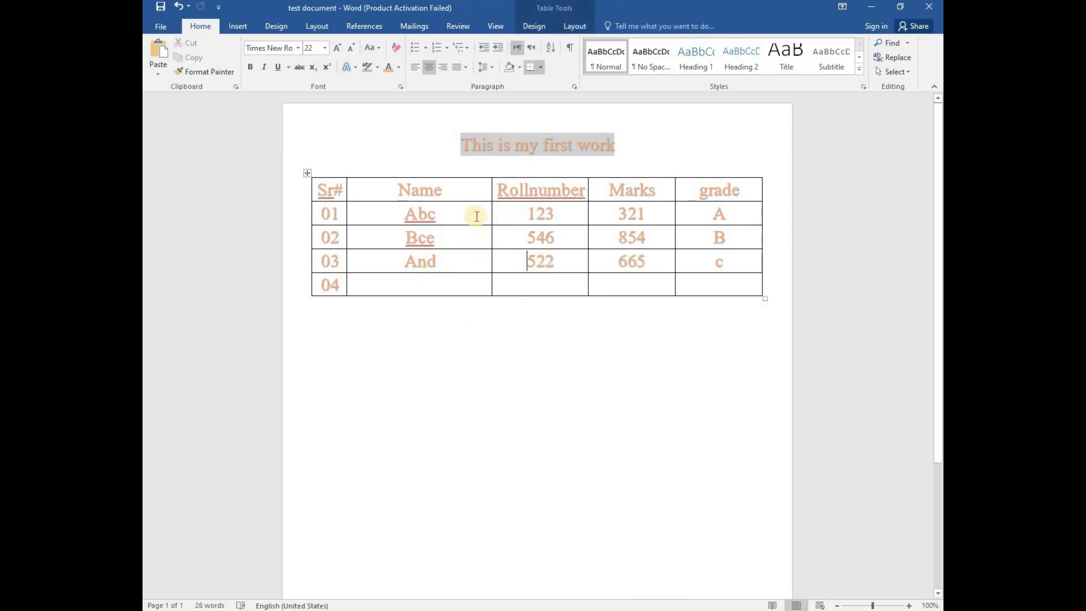
click(473, 218)
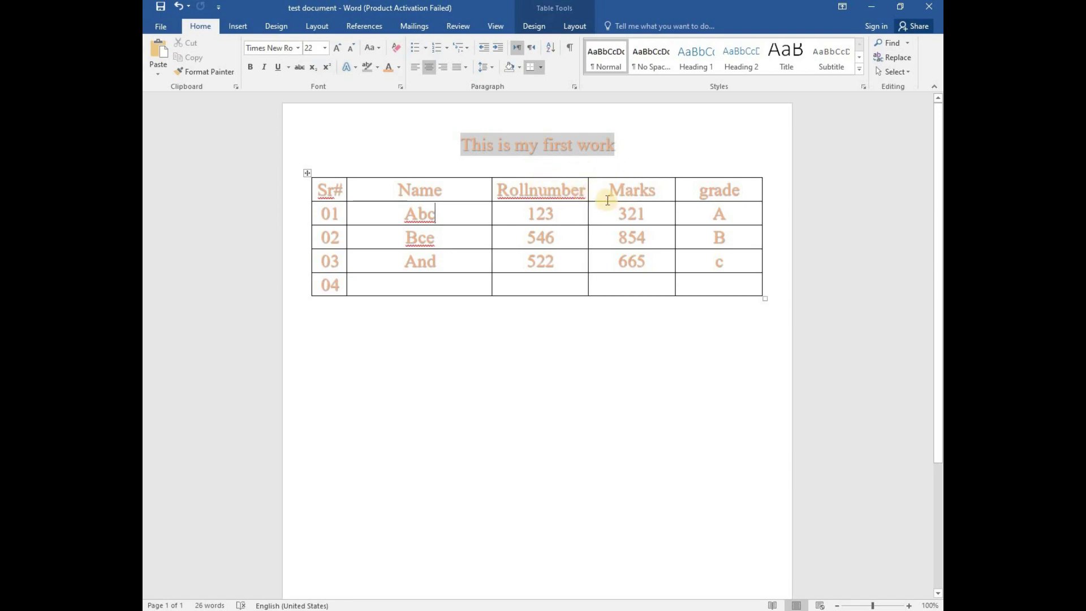
right_click(571, 196)
click(650, 210)
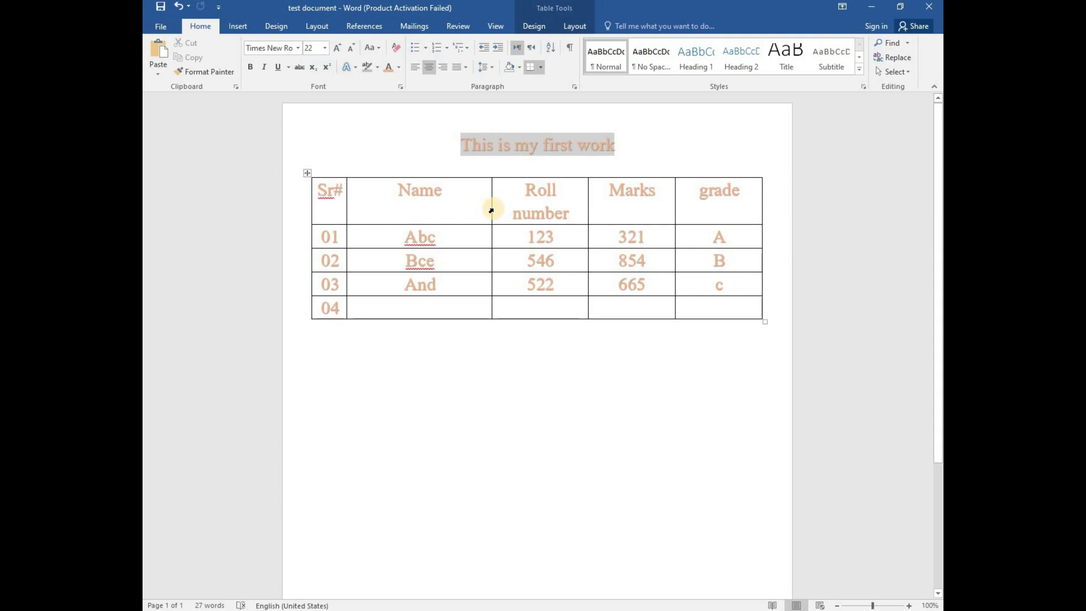
drag(492, 208, 480, 208)
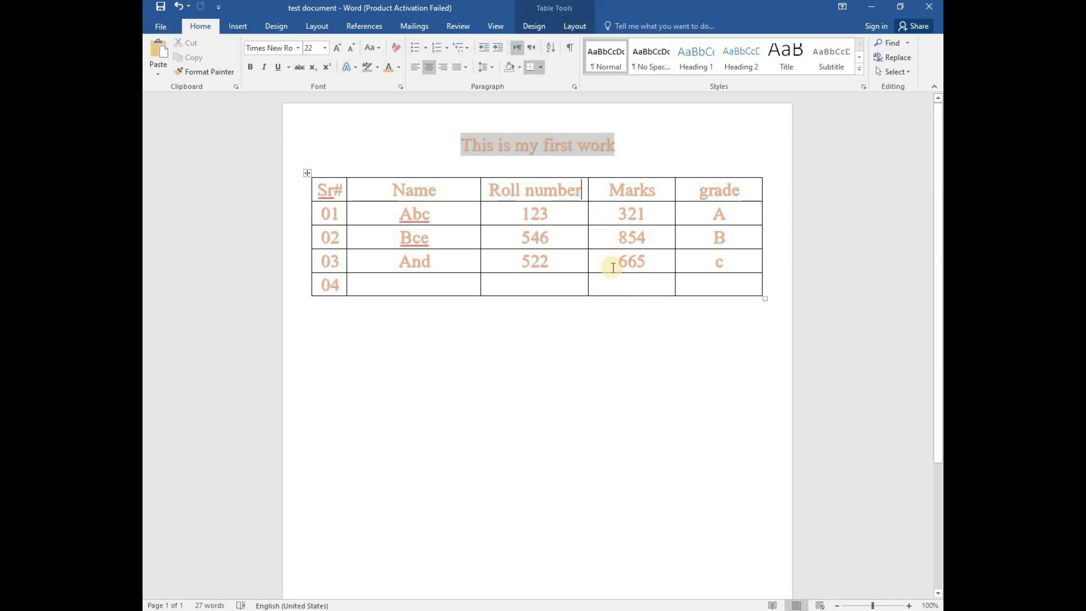
Insert a new column to the left of the Marks column in the table.
drag(613, 276, 608, 200)
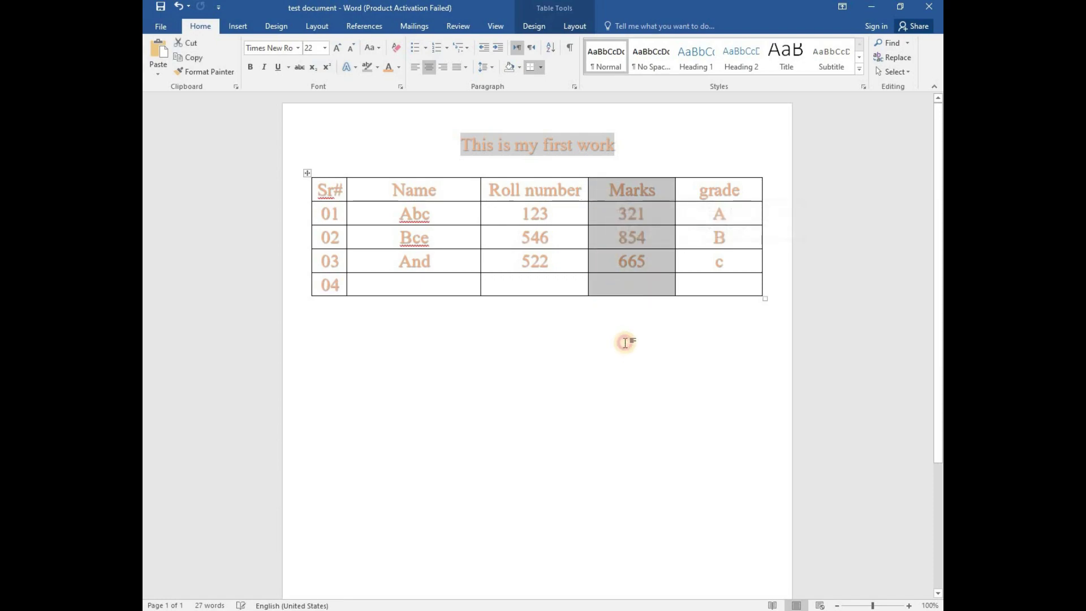
click(626, 342)
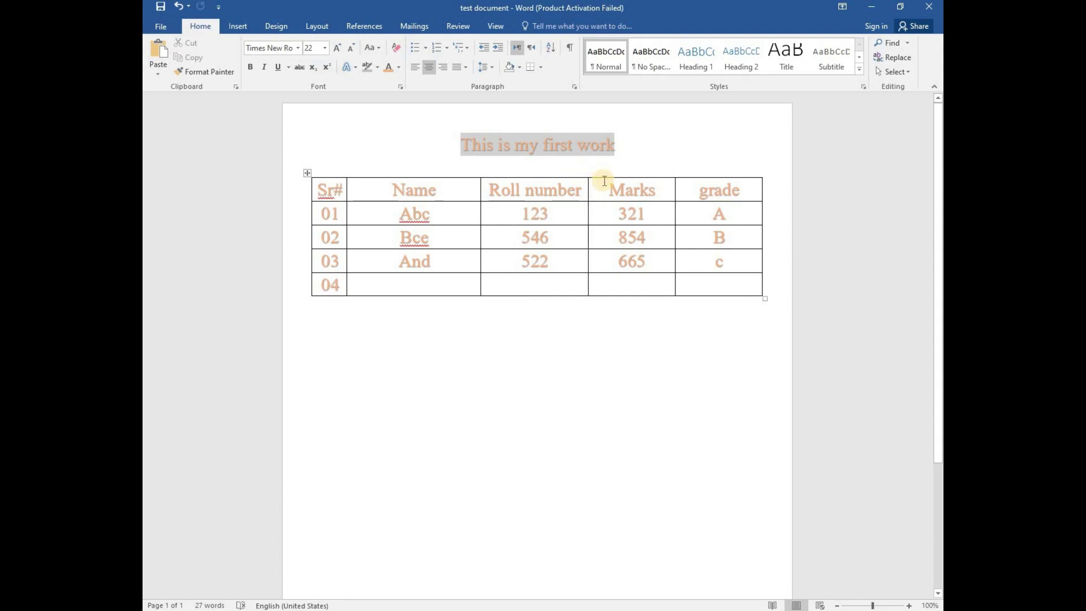
mouse_move(603, 175)
click(601, 174)
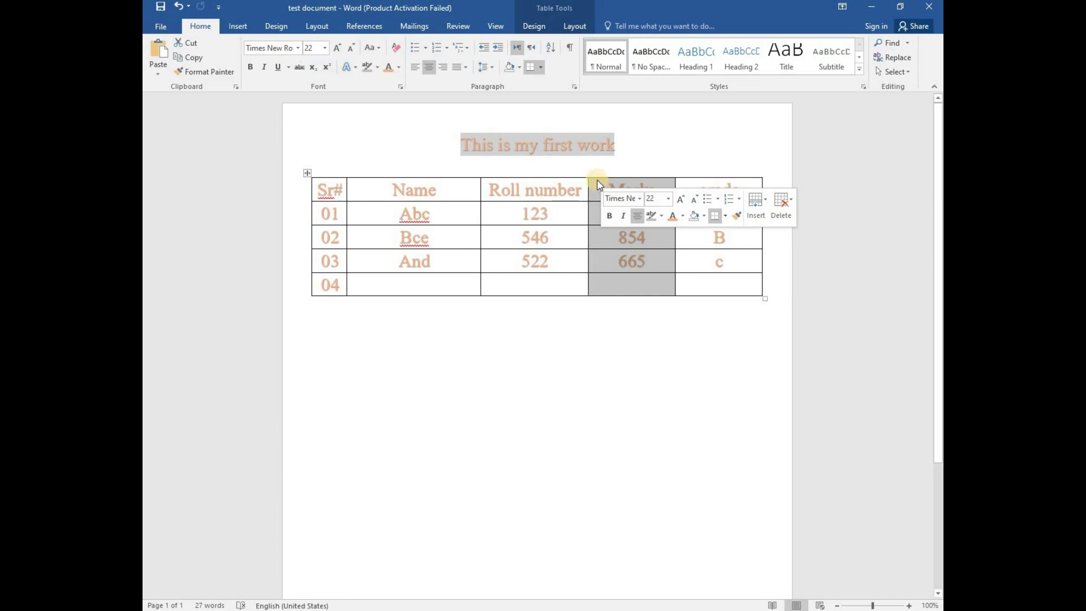
right_click(598, 184)
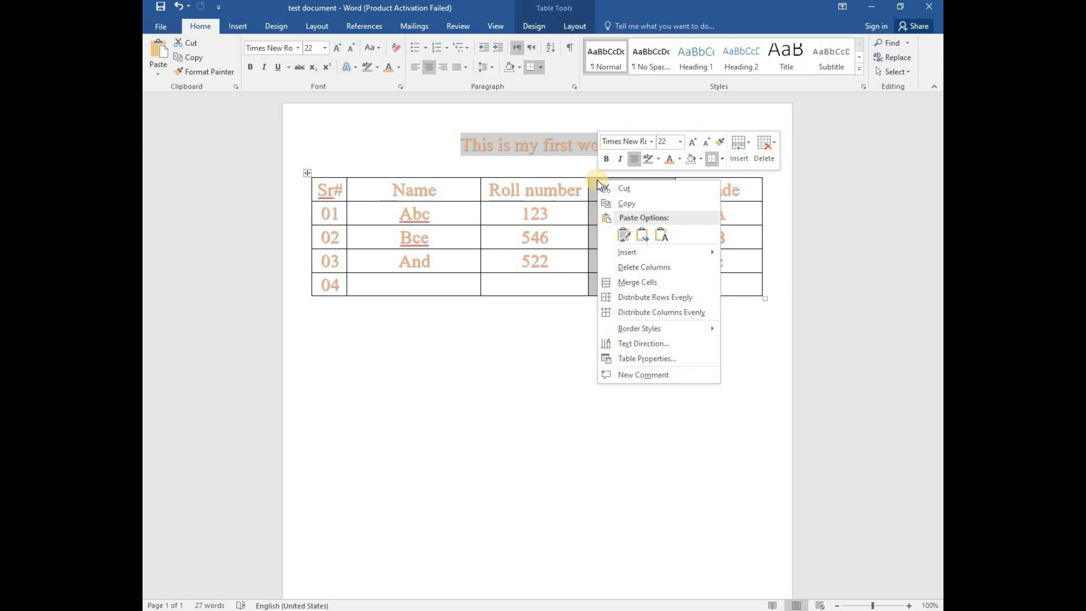
mouse_move(640, 253)
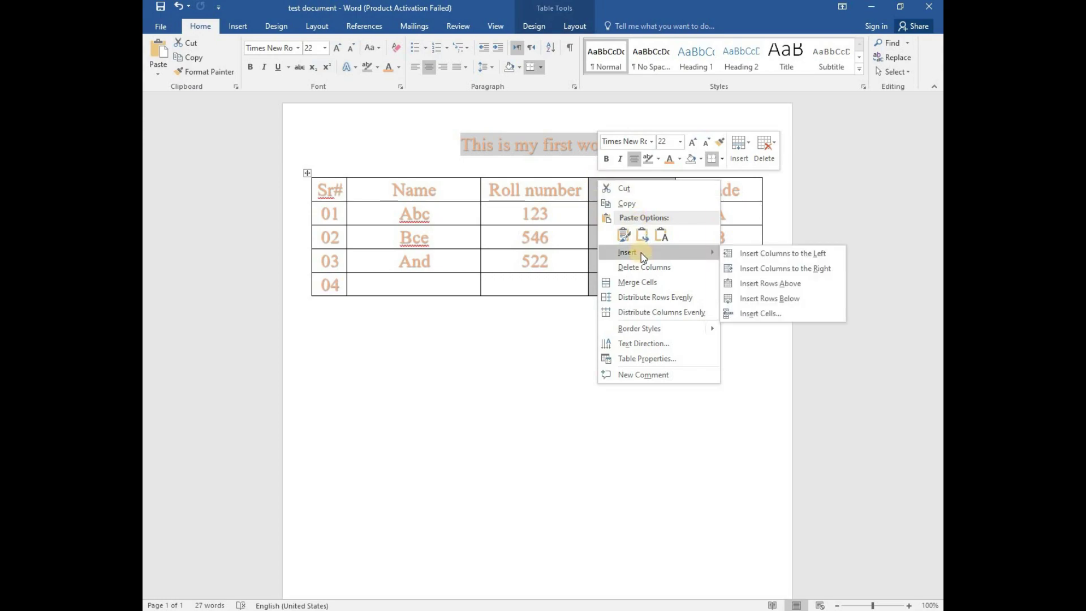
click(755, 254)
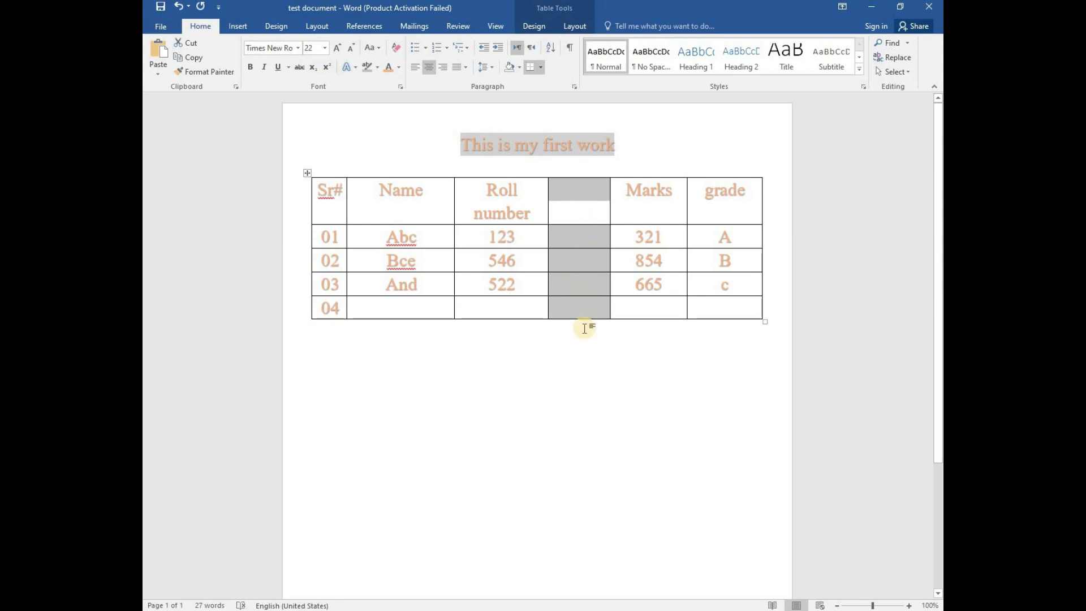
Give the new empty column the heading percentage.
click(579, 190)
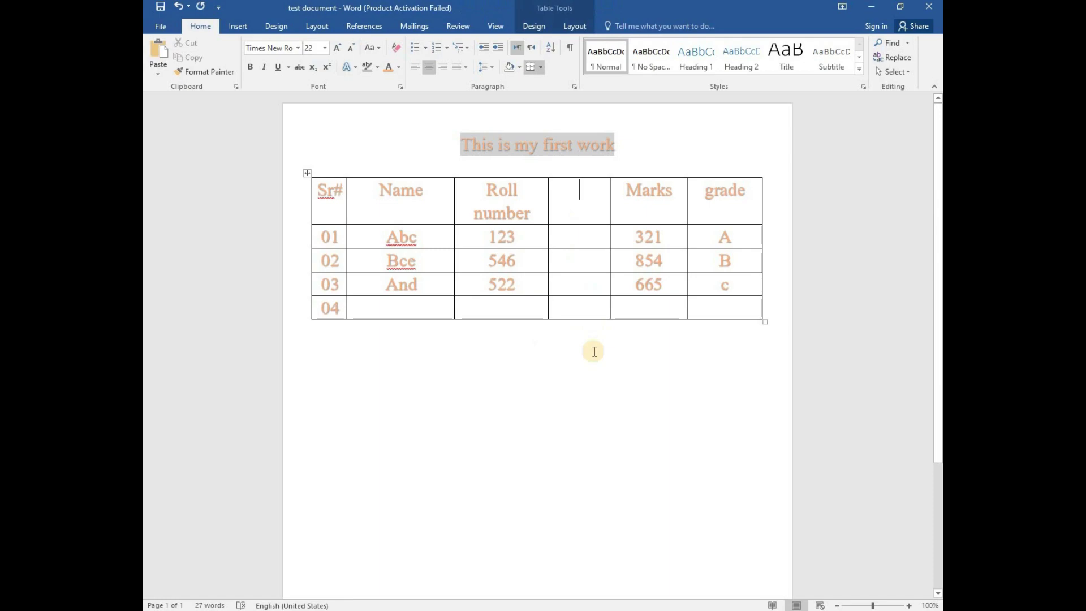
text(p)
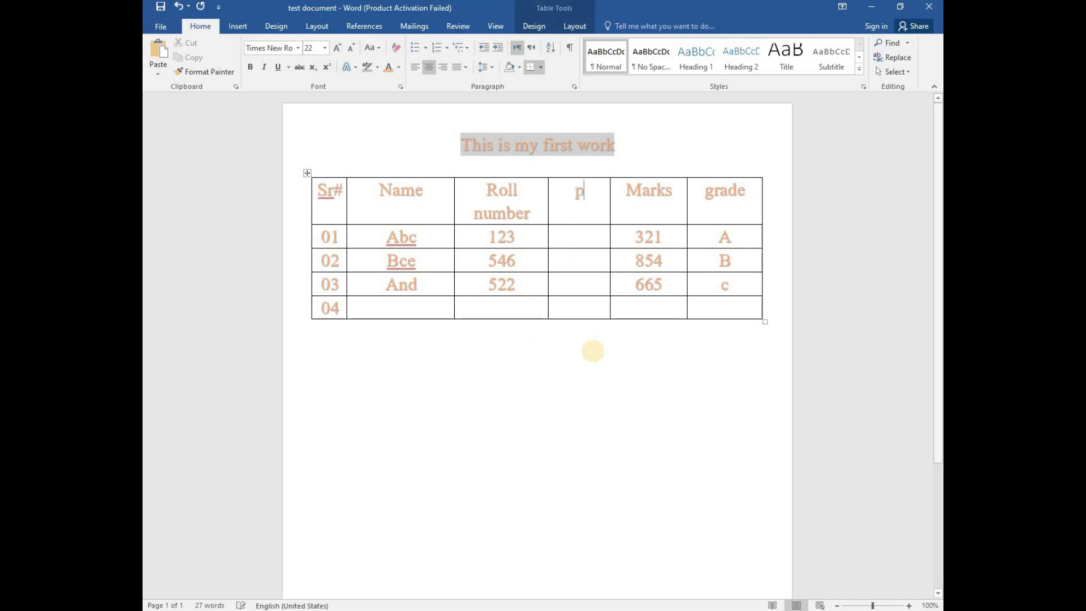
text(ercentage)
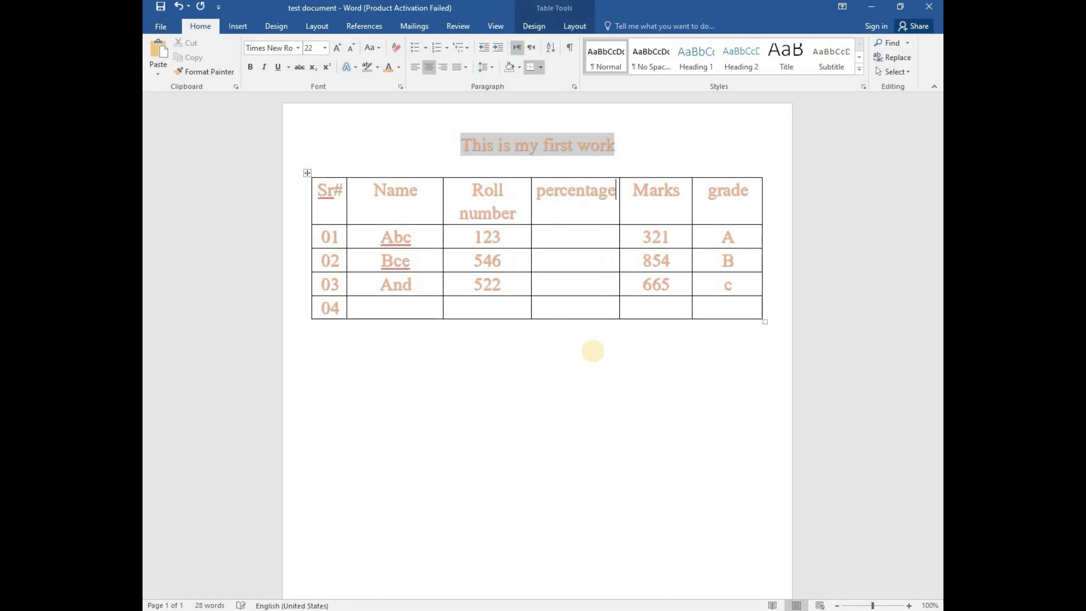
Fill the percentage column with 53.5 for row 01, 25.5 for row 02 and 32.3 for row 03.
key(Down)
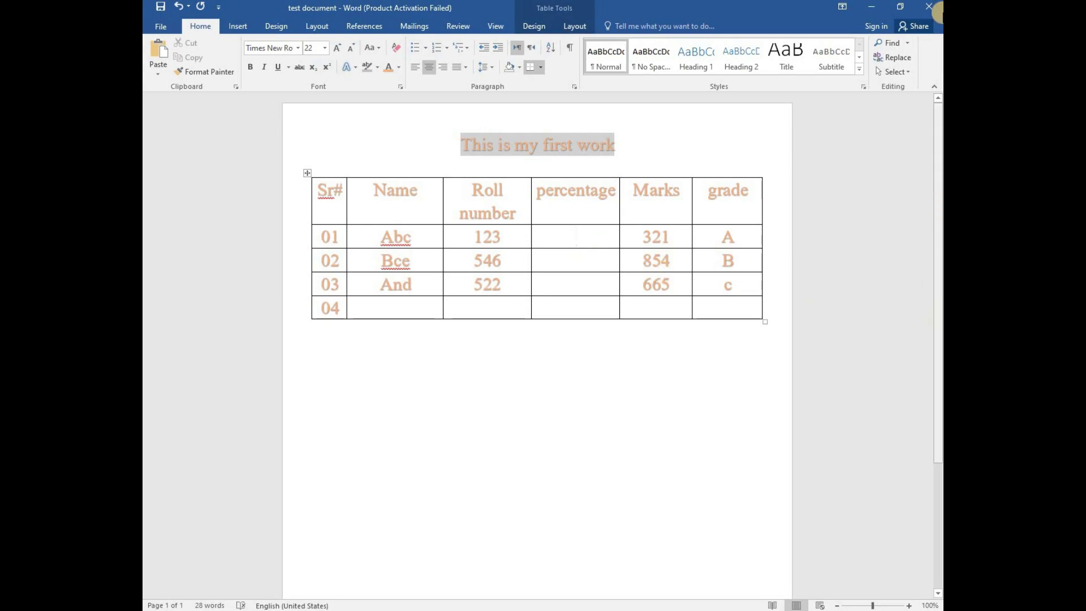
text(53)
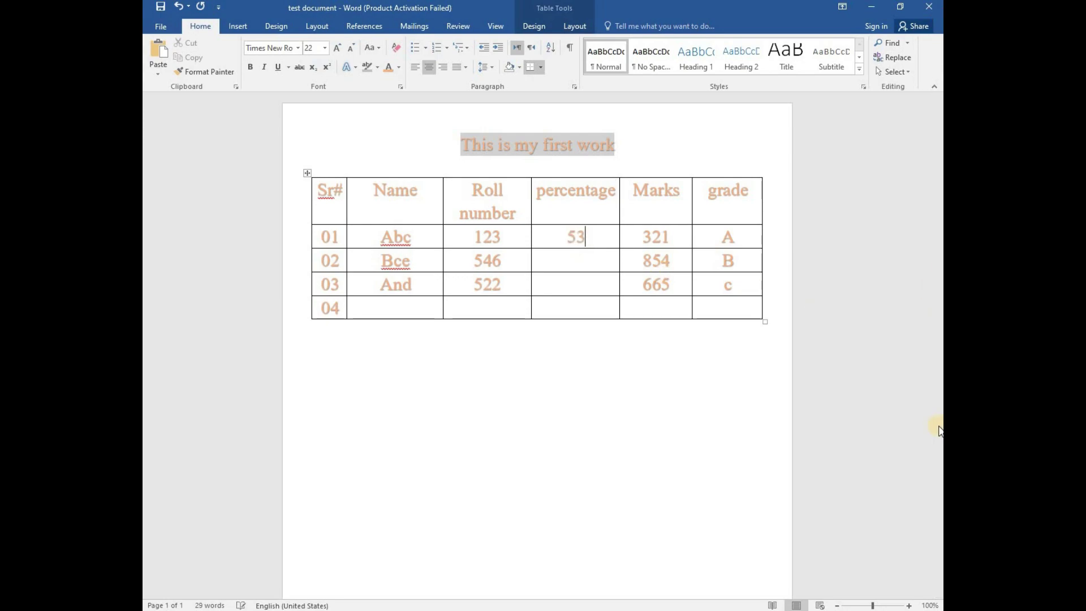
text(.5)
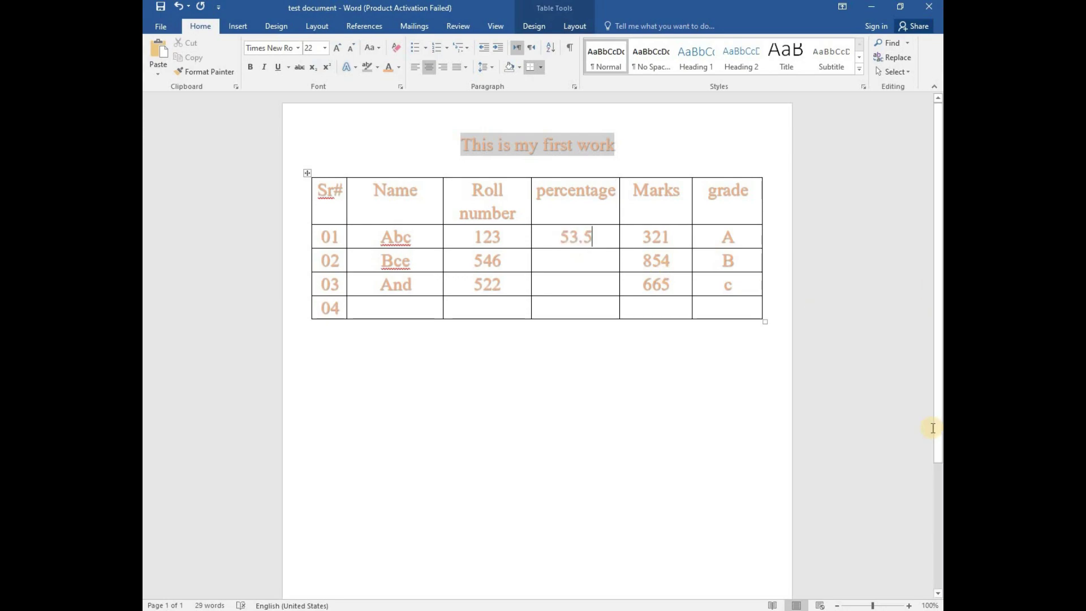
key(Tab)
key(Down)
key(Left)
text(25.32.6)
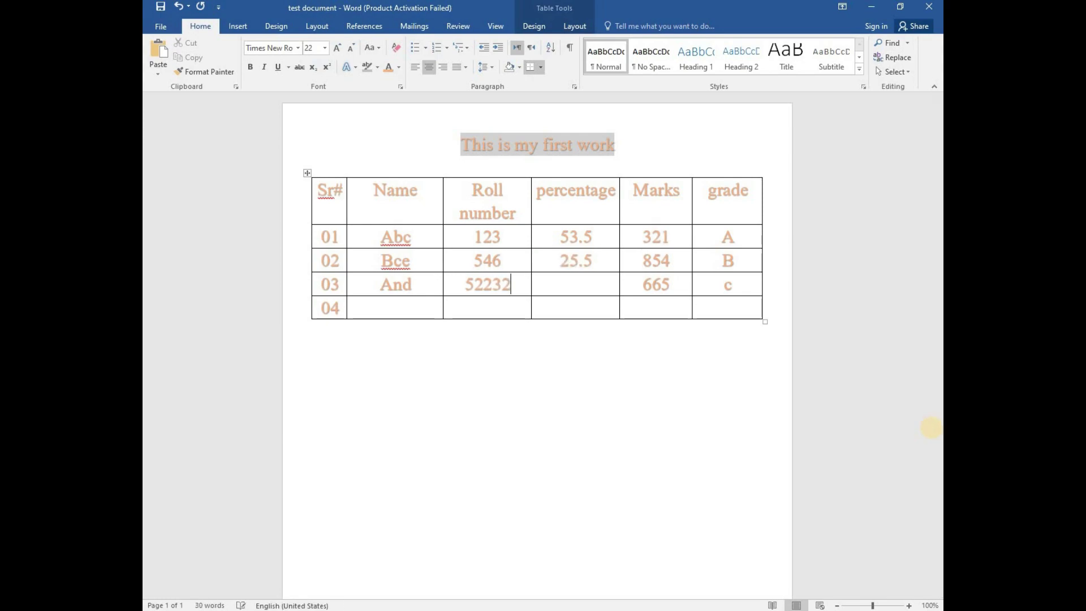
key(BackSpace)
key(BackSpace)
key(BackSpace)
key(BackSpace)
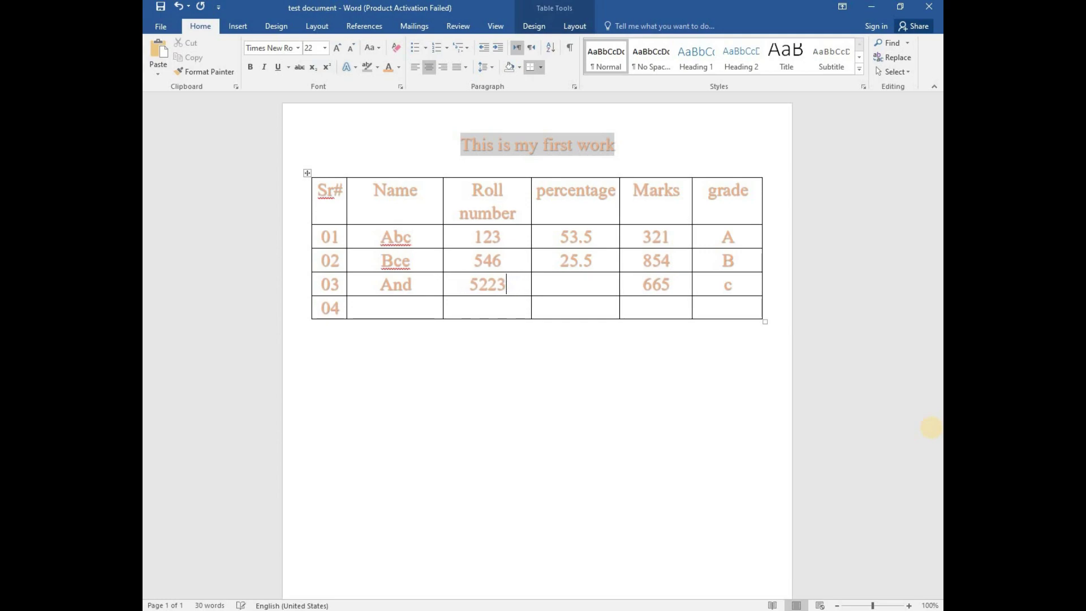
text(32.)
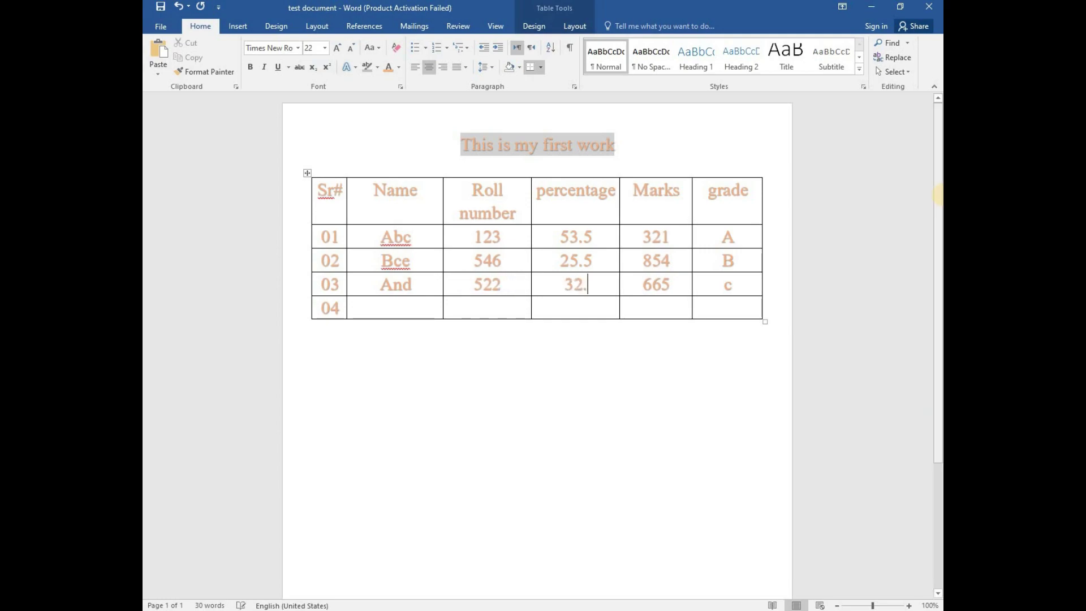
text(3)
click(546, 429)
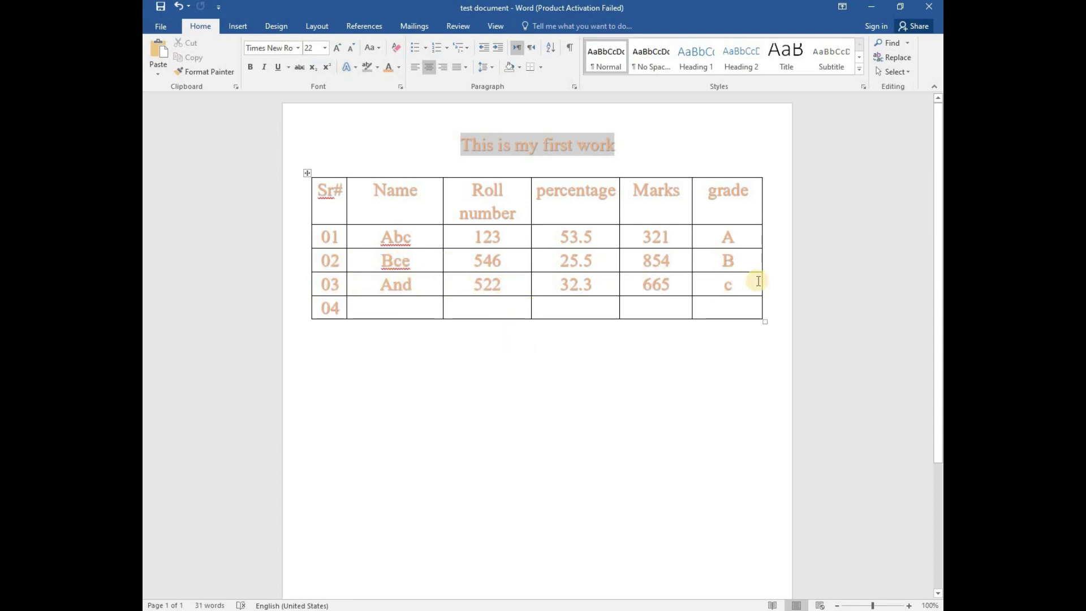
Insert a blank row above row 03 of the table.
drag(343, 285, 748, 281)
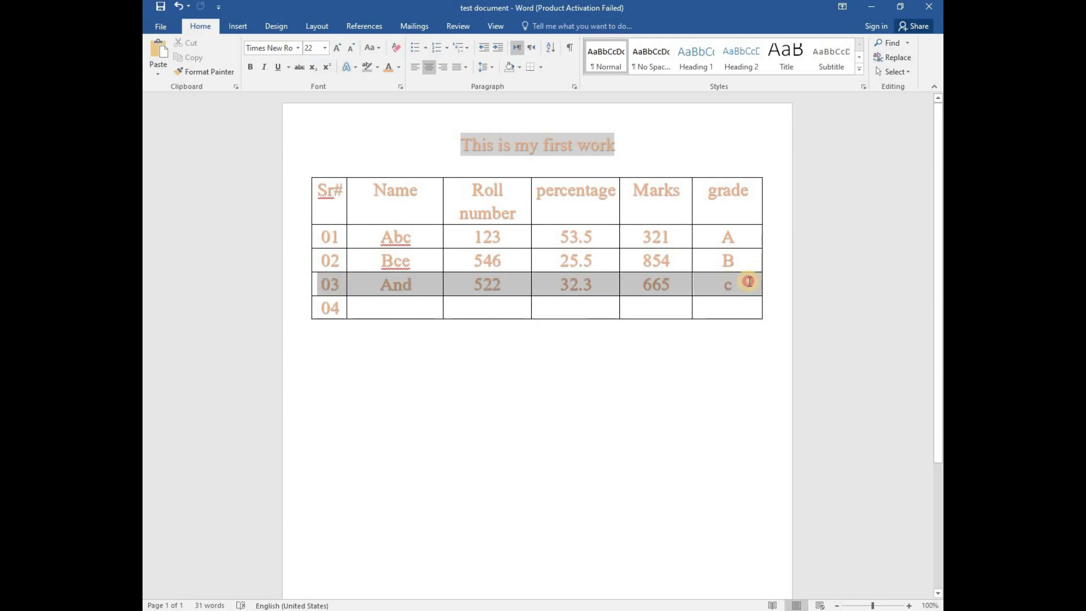
click(746, 347)
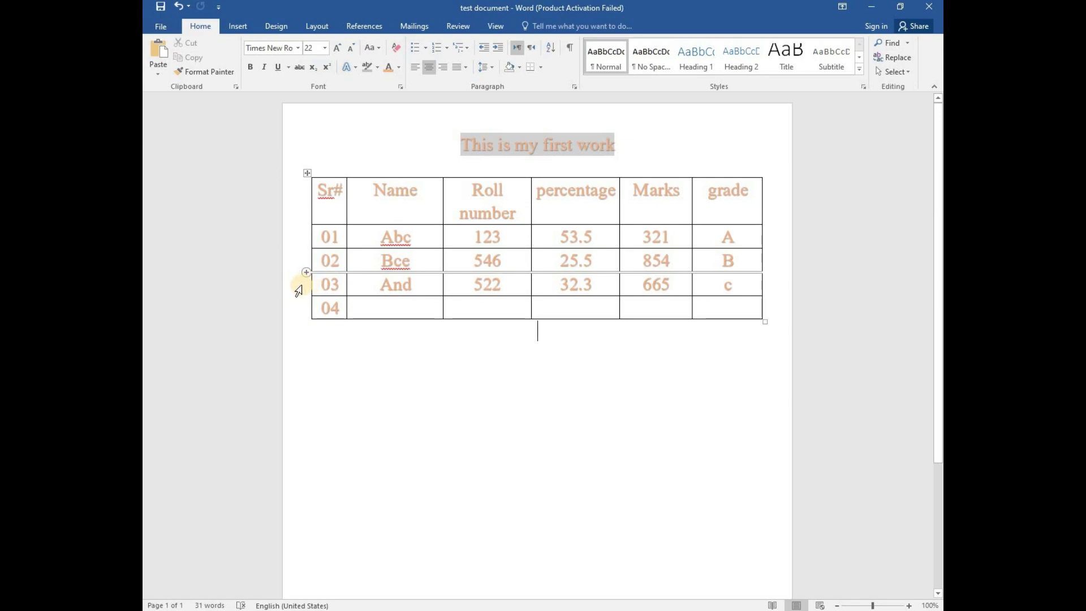
click(298, 291)
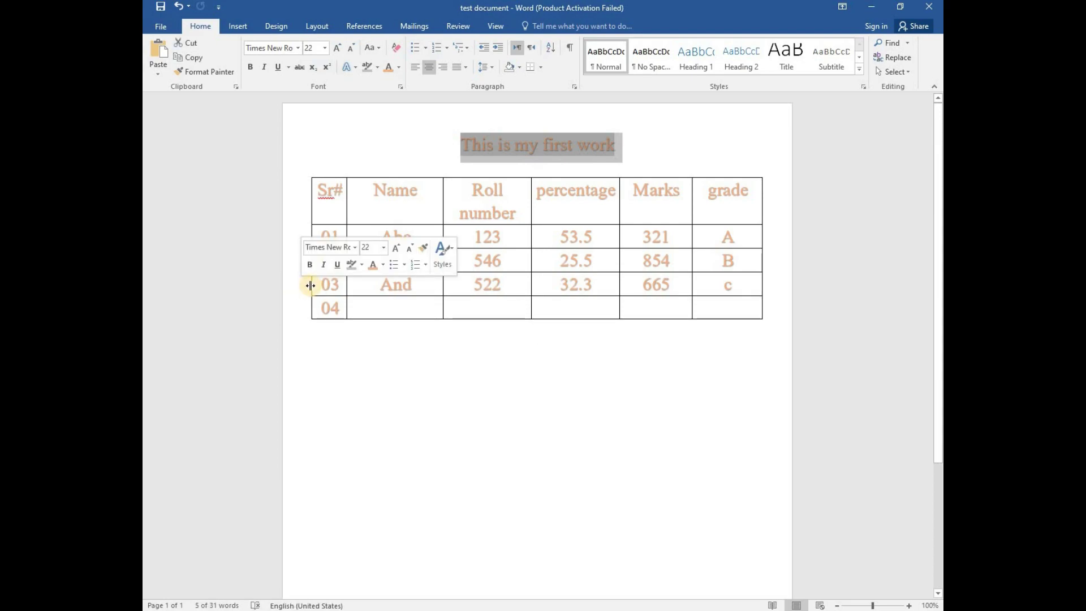
click(312, 288)
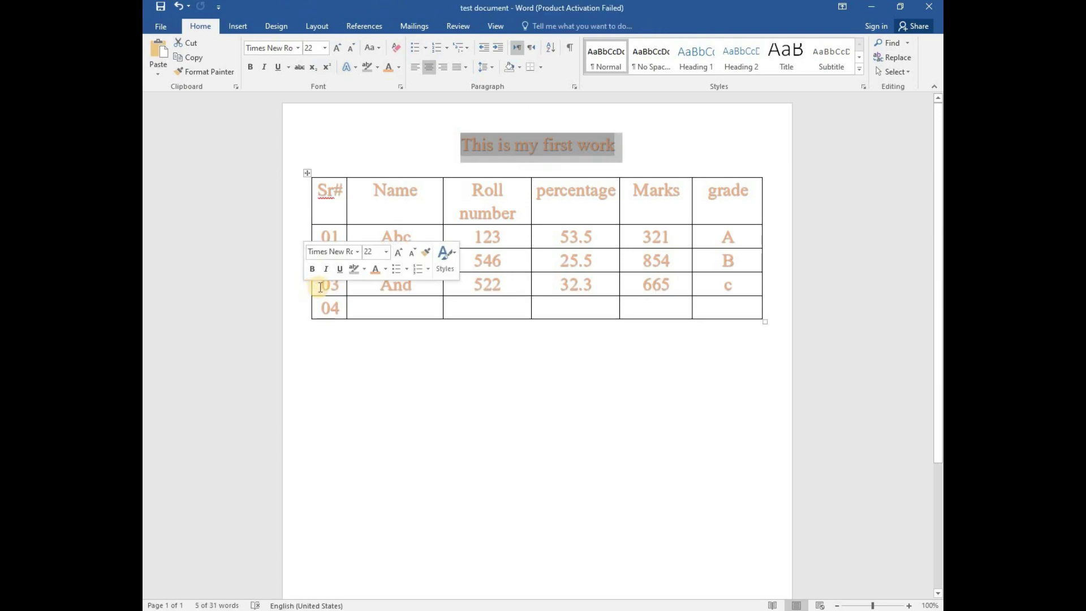
drag(317, 287, 716, 281)
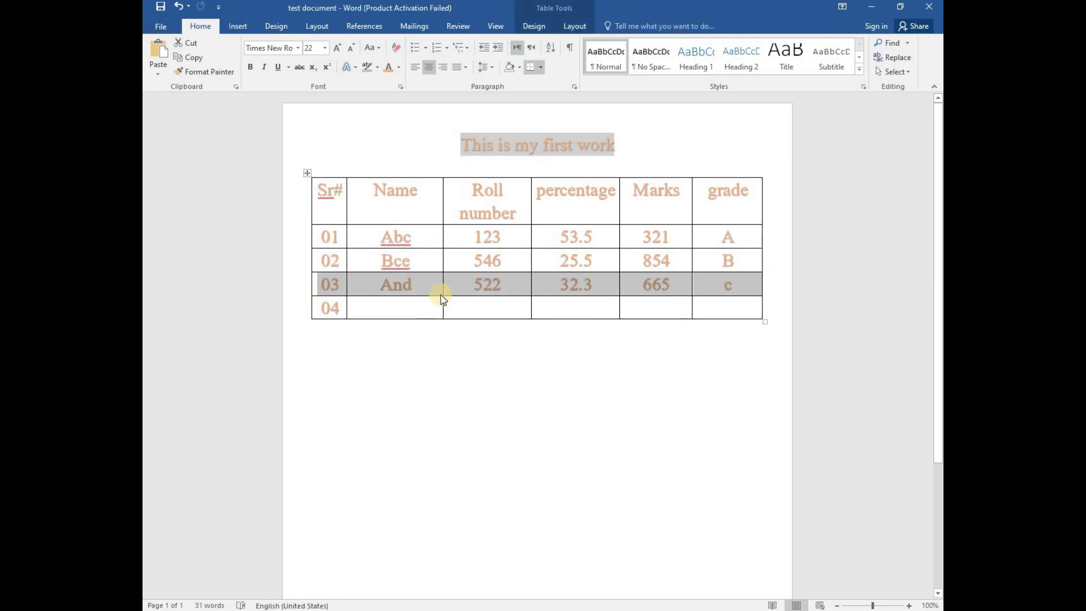
right_click(428, 286)
mouse_move(481, 355)
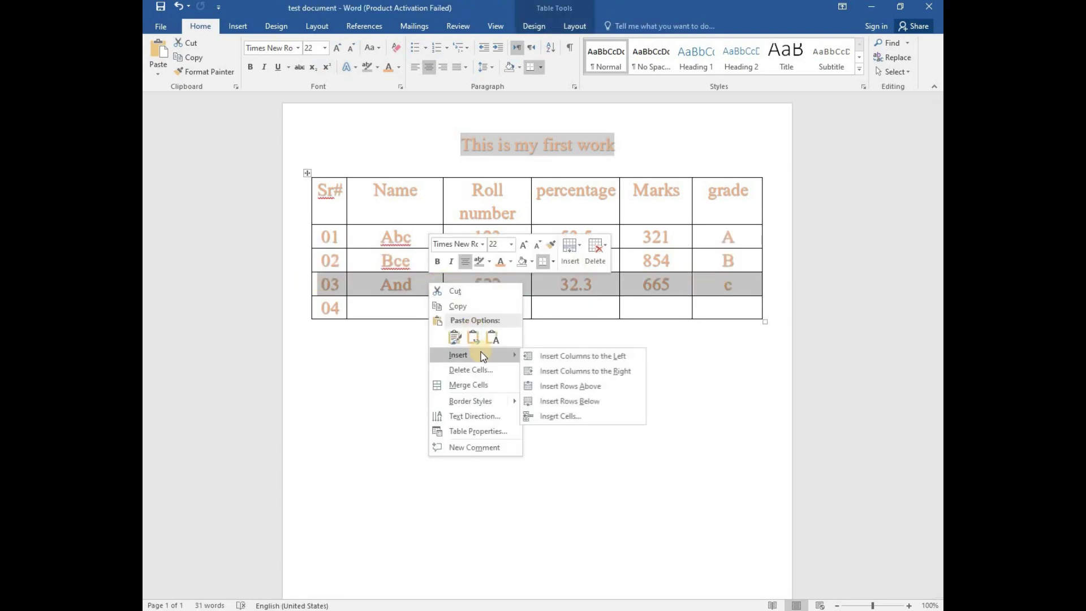
click(583, 389)
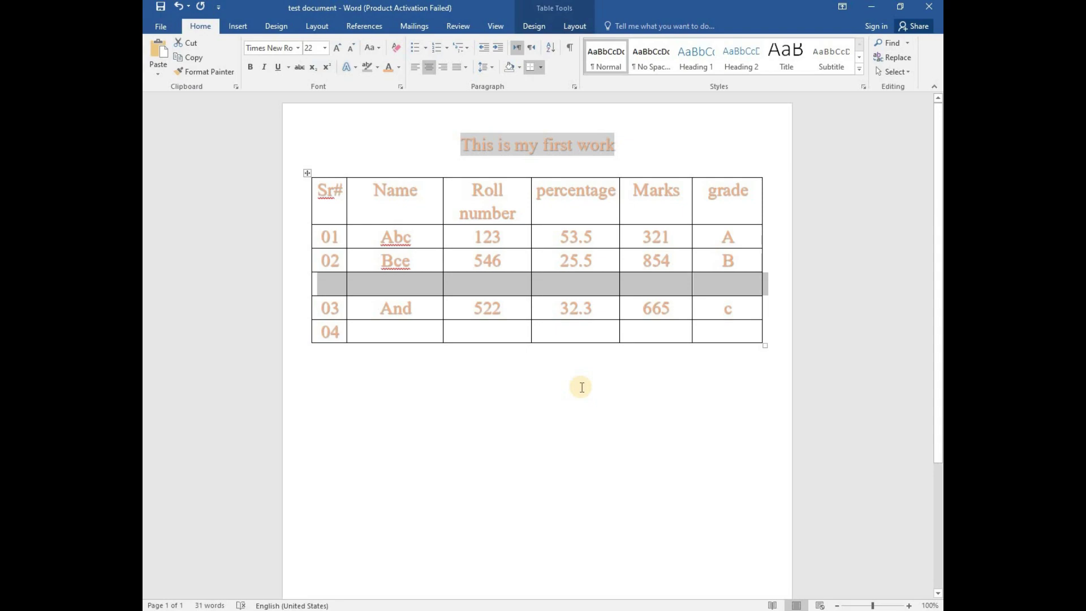
Renumber the Sr# column so the blank row is 03 and the two rows below it are 04 and 05.
mouse_move(314, 309)
mouse_down()
mouse_move(337, 336)
mouse_move(322, 306)
mouse_up()
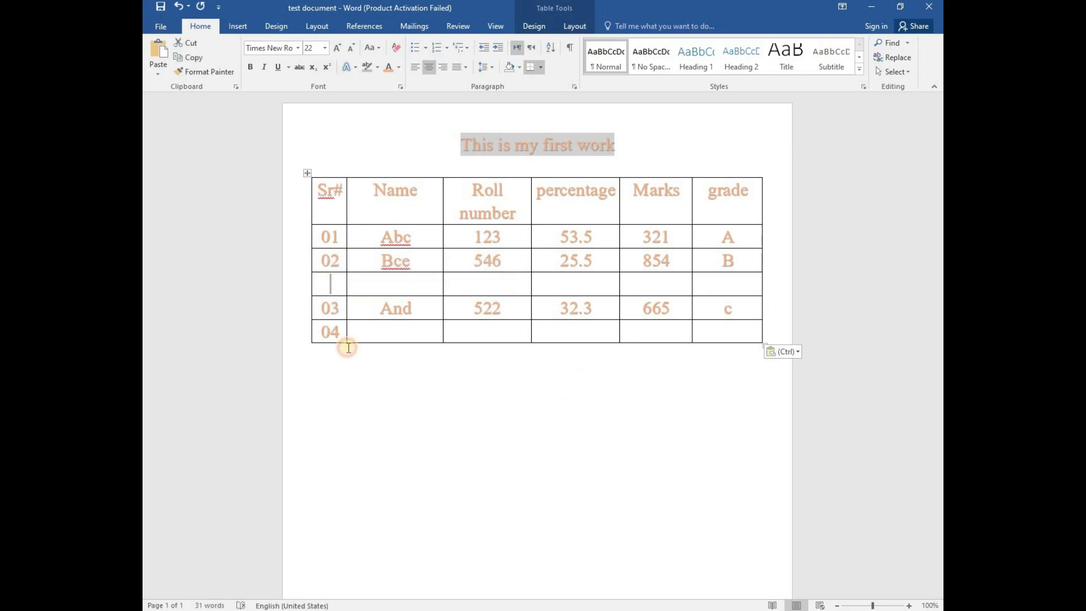
drag(348, 347, 334, 337)
text(05)
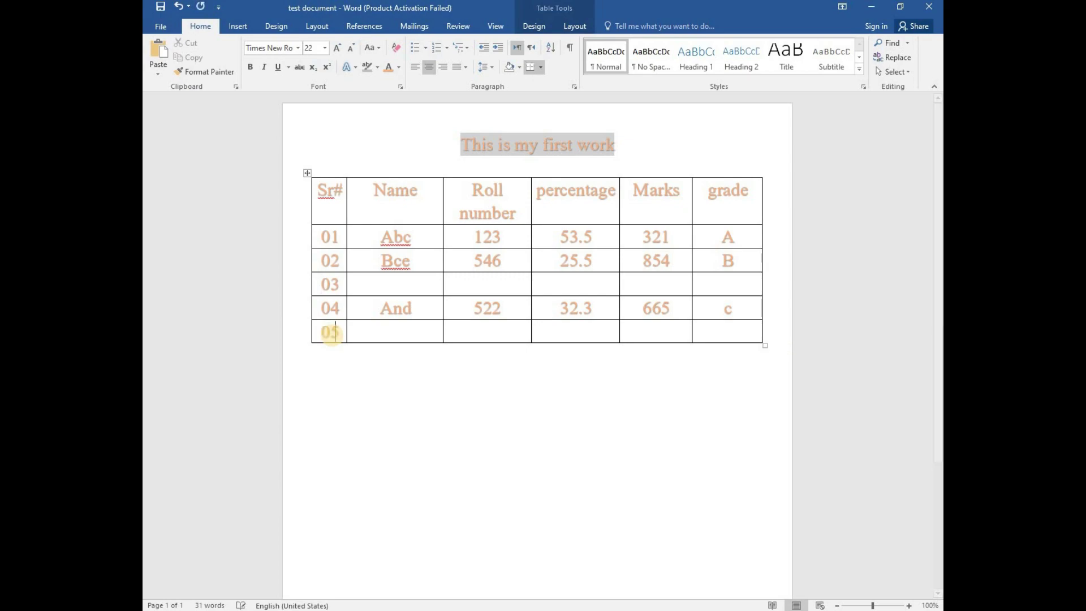
click(434, 386)
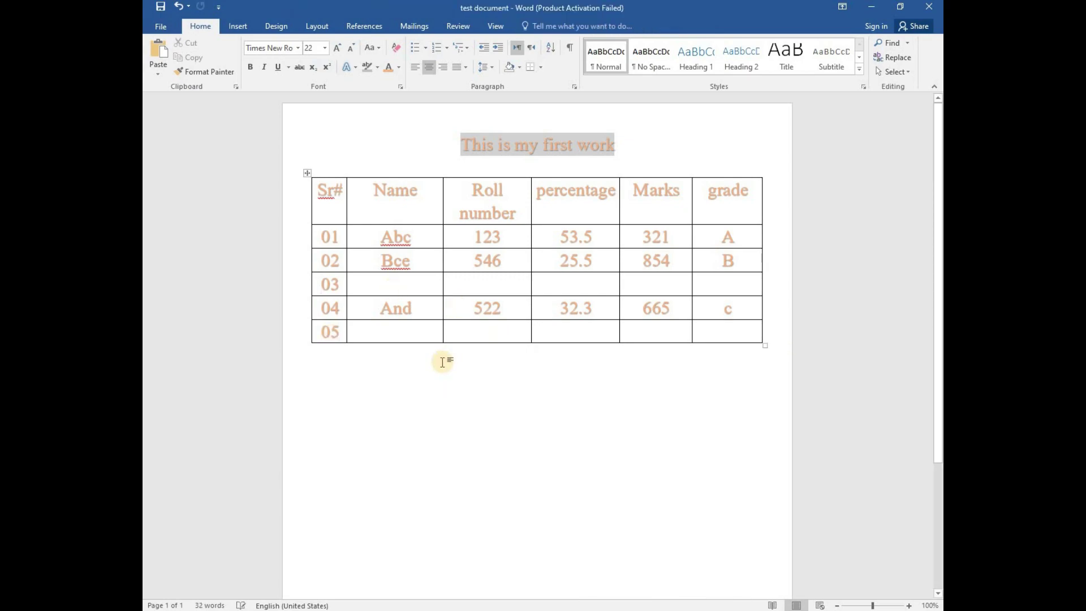
click(238, 26)
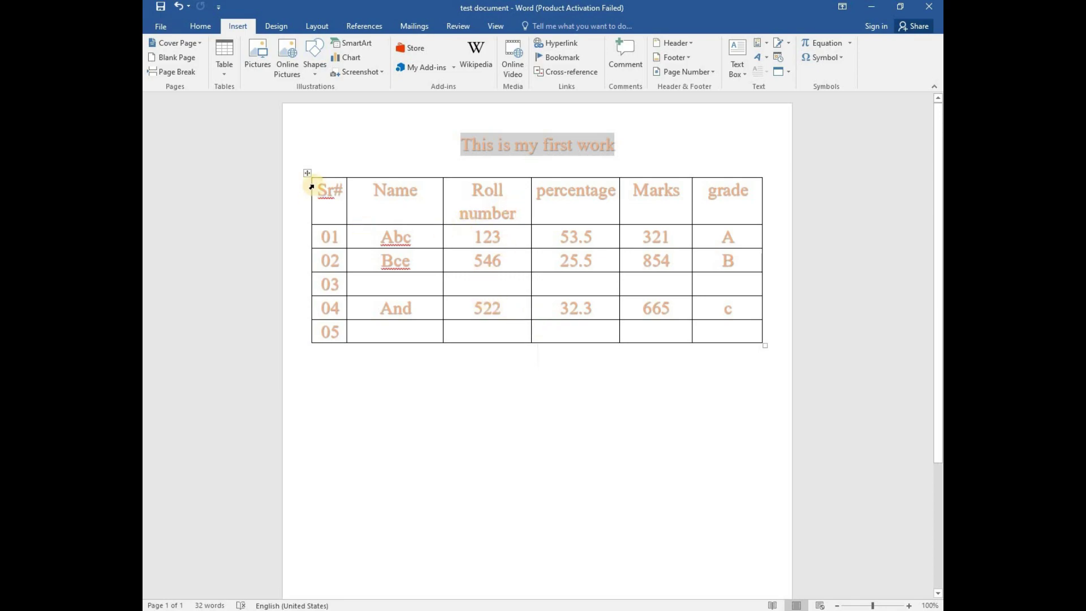
scroll(421, 245, down, 3)
scroll(421, 245, up, 3)
click(258, 56)
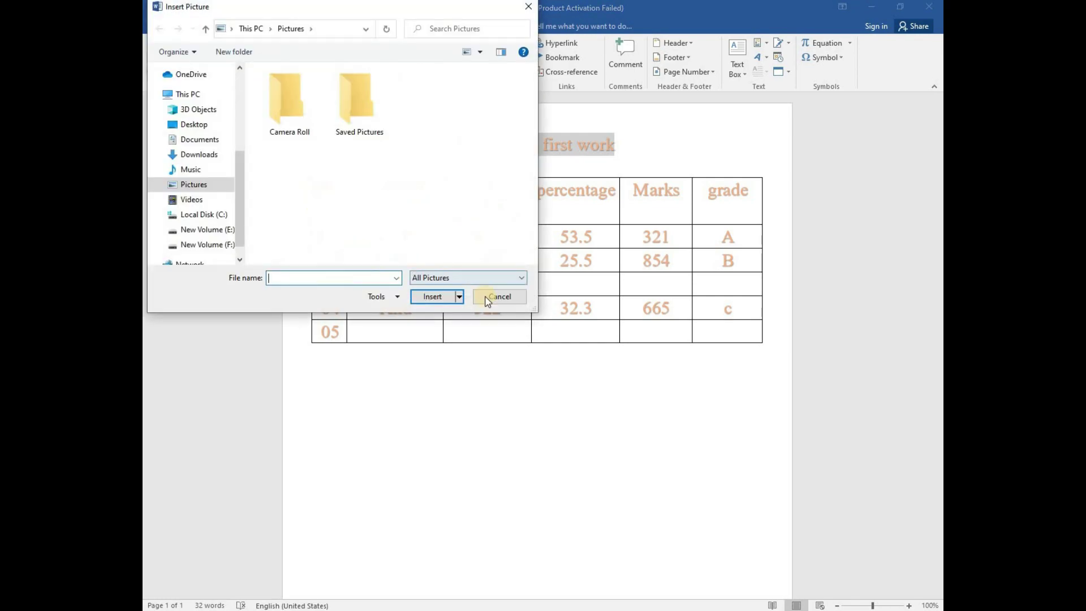
click(500, 297)
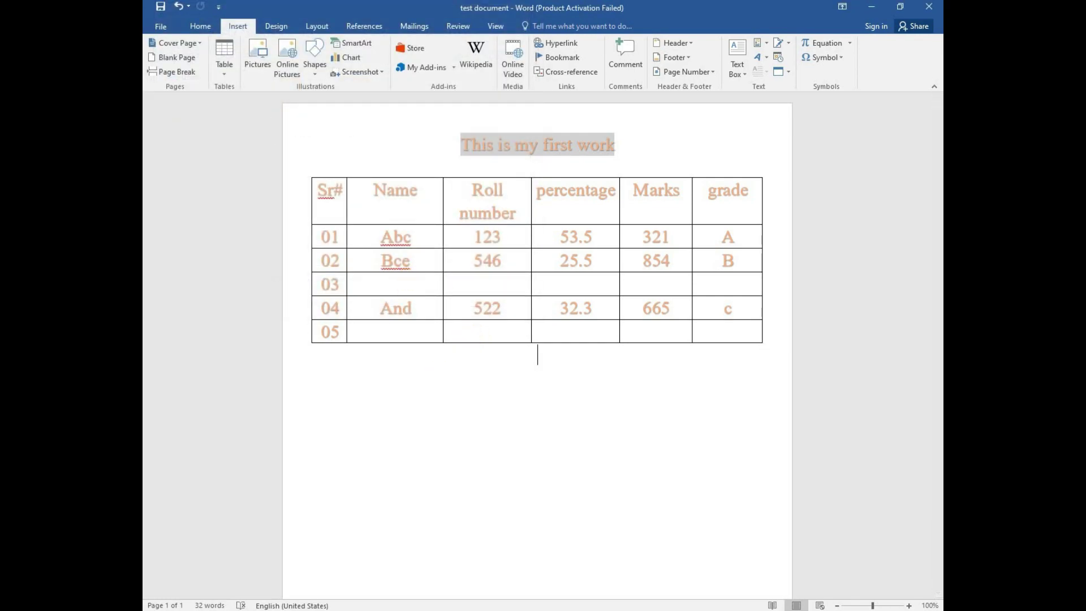
Switch to Microsoft Edge and examine the Insert/add media pages of word.pdf.
mouse_move(467, 608)
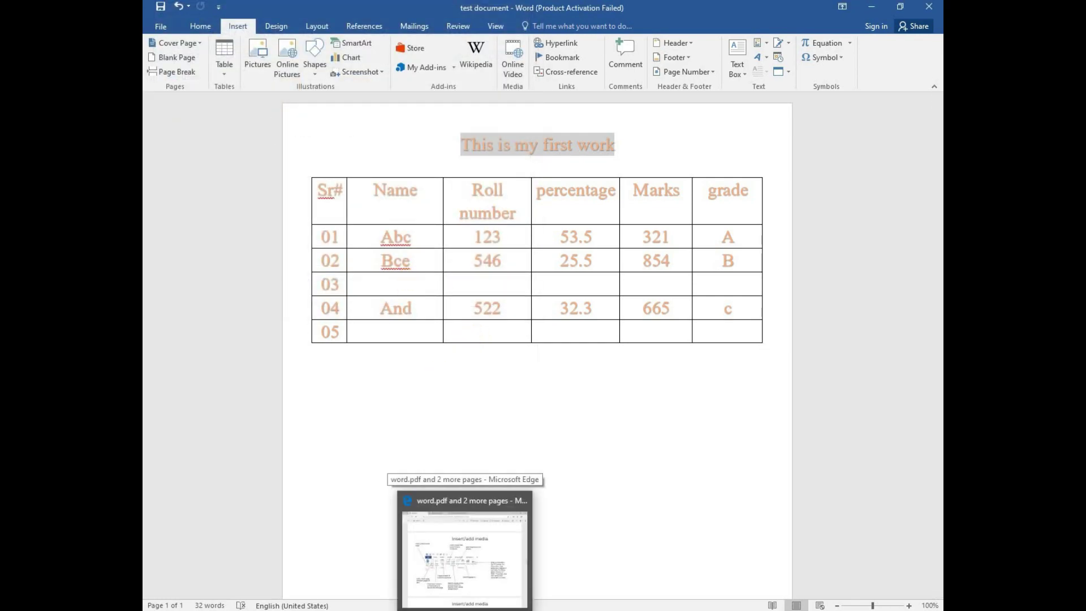
click(467, 577)
scroll(536, 442, down, 3)
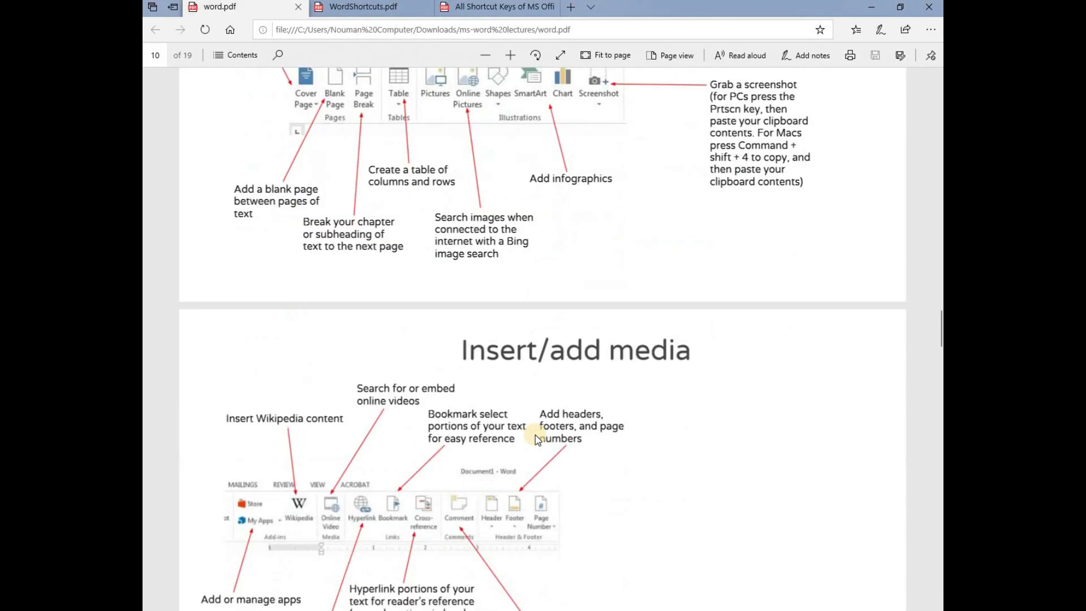
Copy the screenshot instructions text from word.pdf and paste it three times below the table in the Word document.
scroll(712, 345, up, 3)
drag(802, 419, 713, 330)
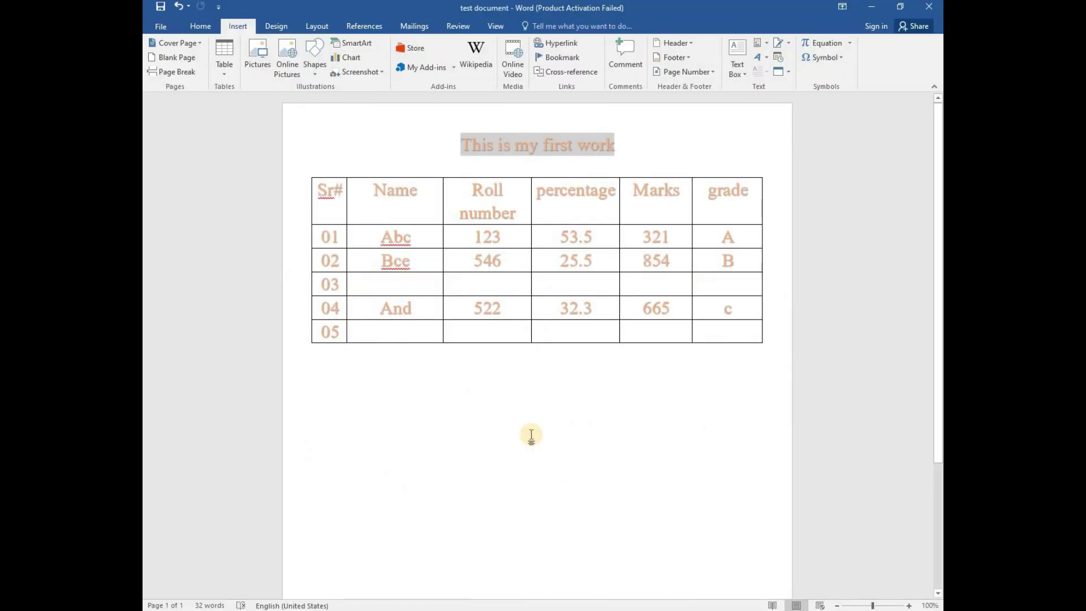
key(ctrl+v)
key(ctrl+v)
key(ctrl+v)
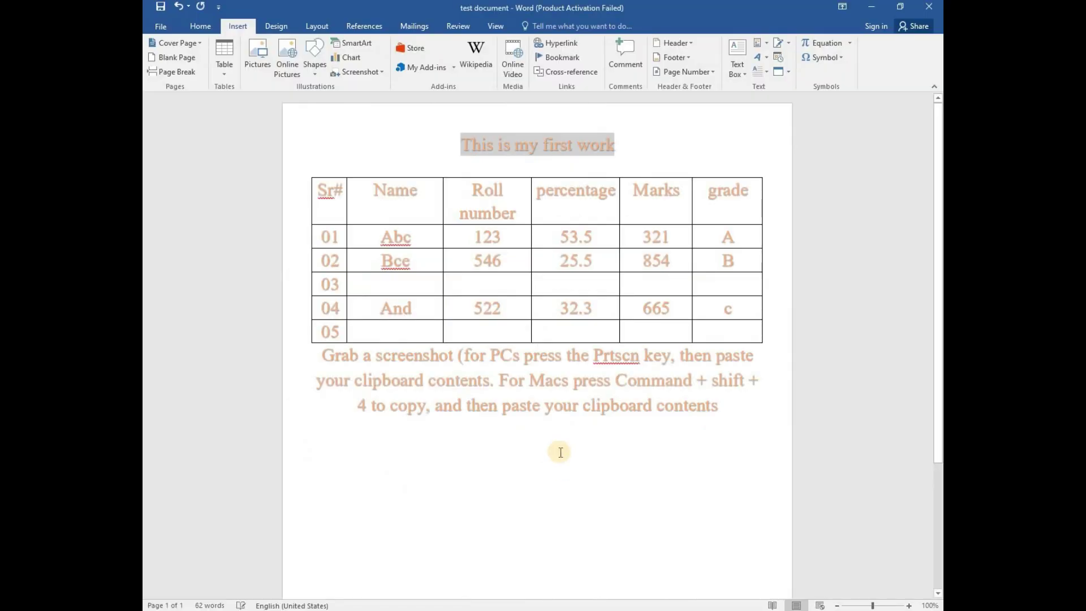
scroll(605, 478, down, 4)
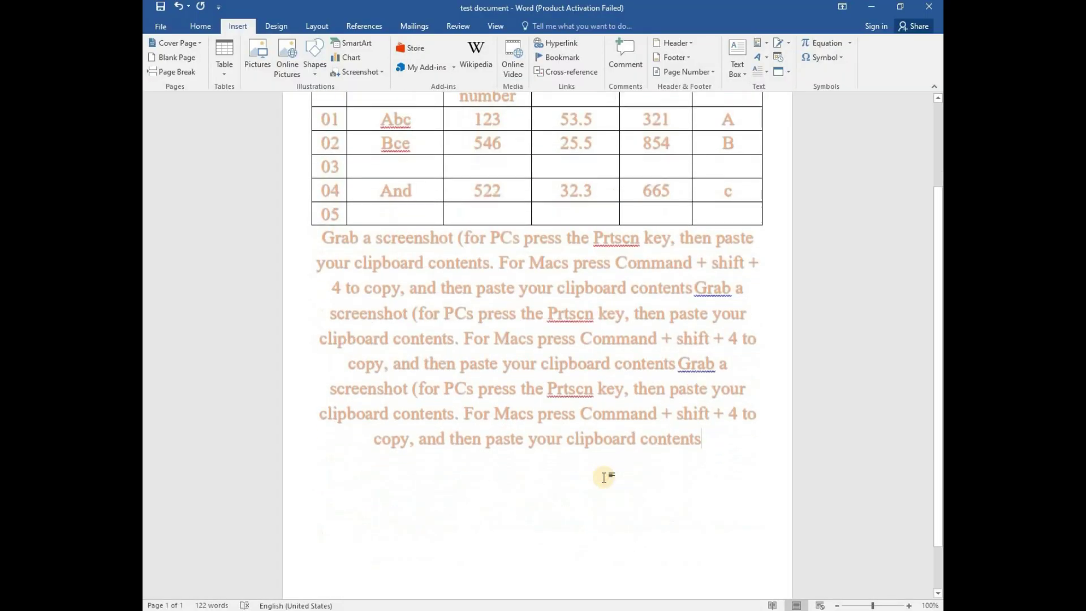
scroll(589, 407, up, 1)
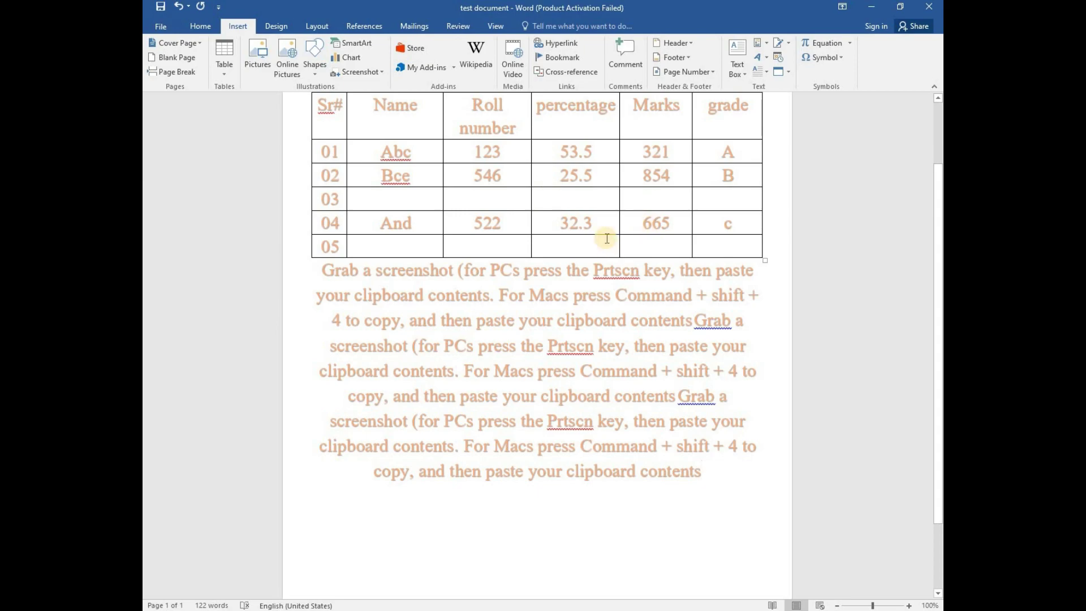
Try justified alignment on the pasted paragraph below the table and return it to left alignment.
drag(684, 473, 338, 276)
key(ctrl+j)
key(ctrl+d)
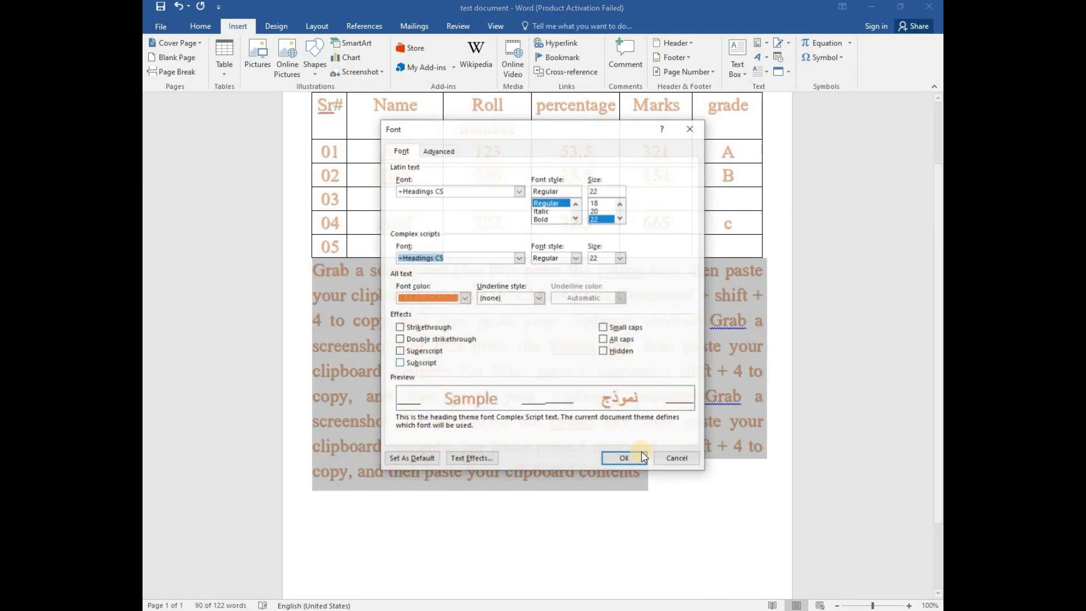
click(677, 458)
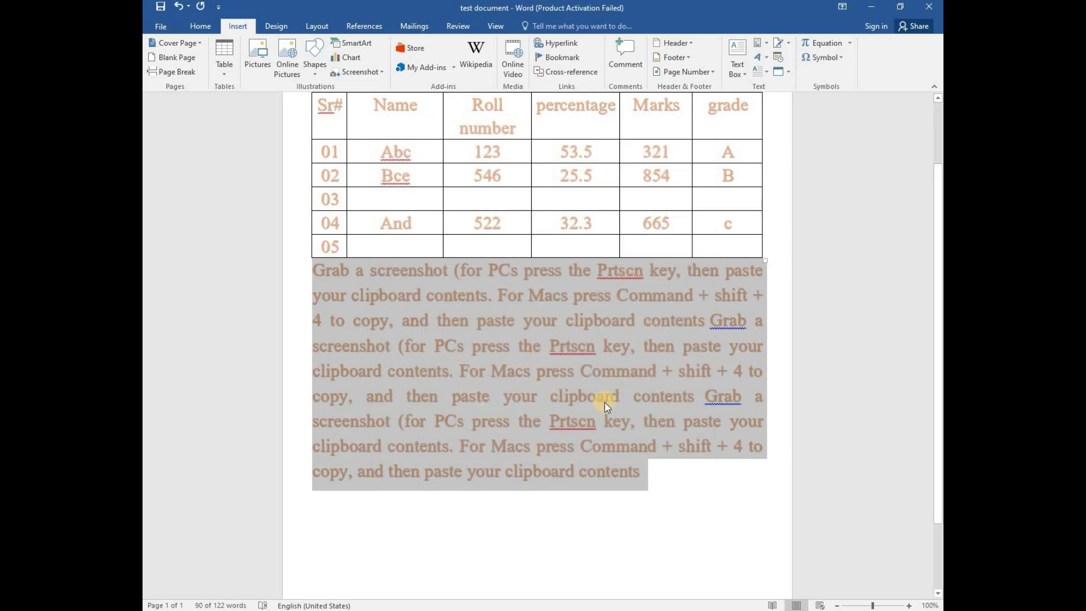
key(ctrl+l)
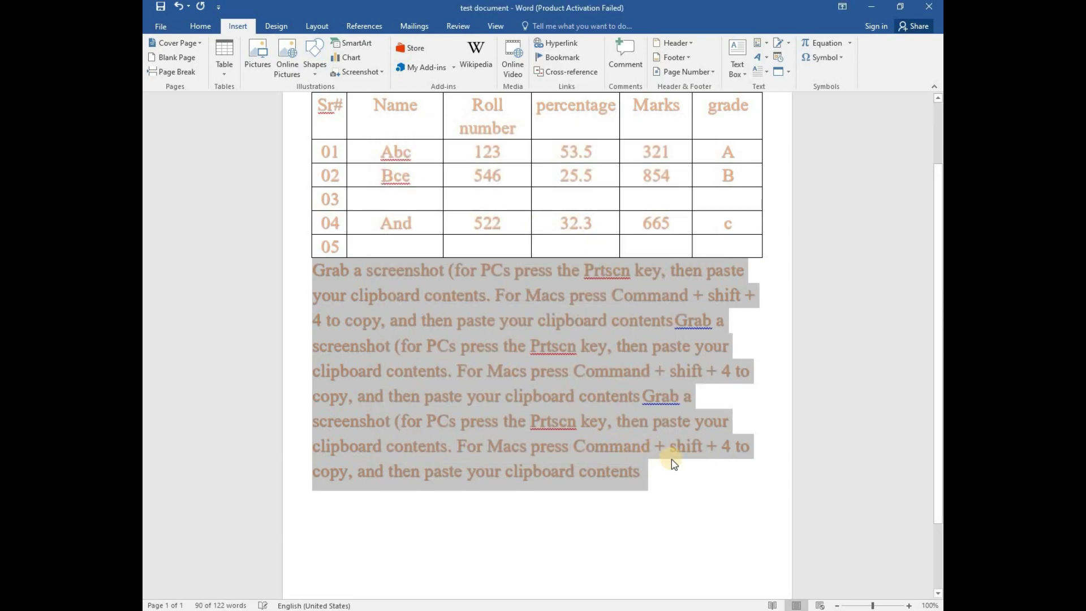
click(665, 479)
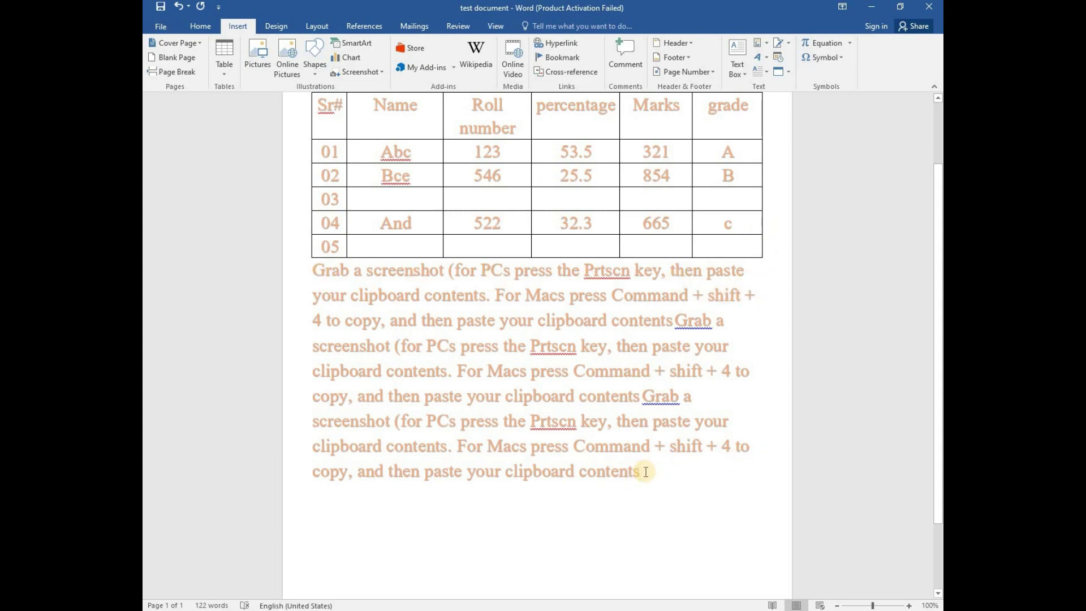
Justify the pasted paragraph below the table and end its last sentence with a period.
drag(645, 471, 314, 272)
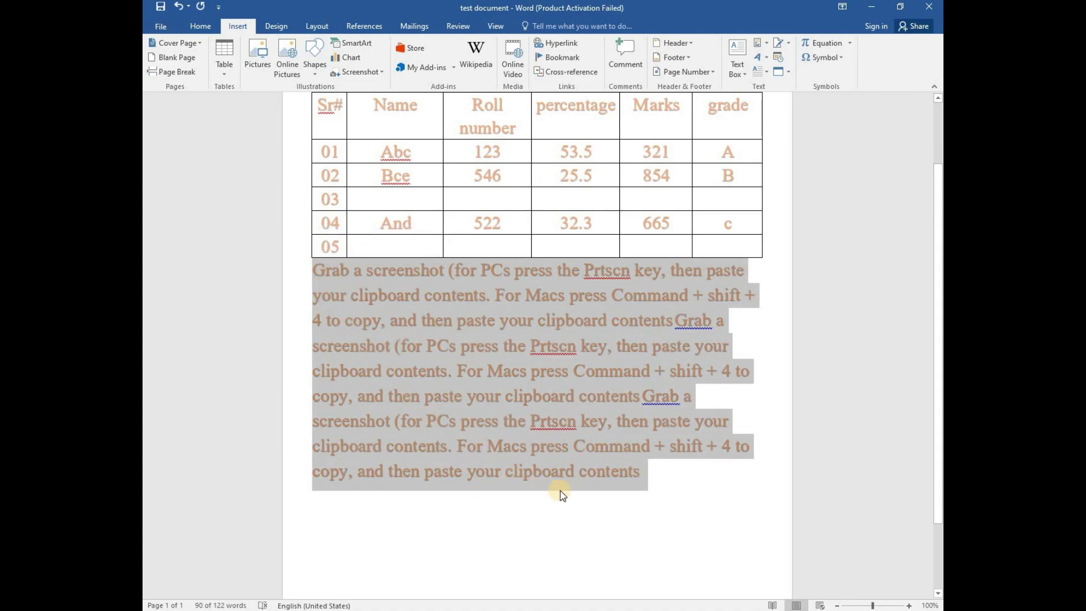
key(ctrl+j)
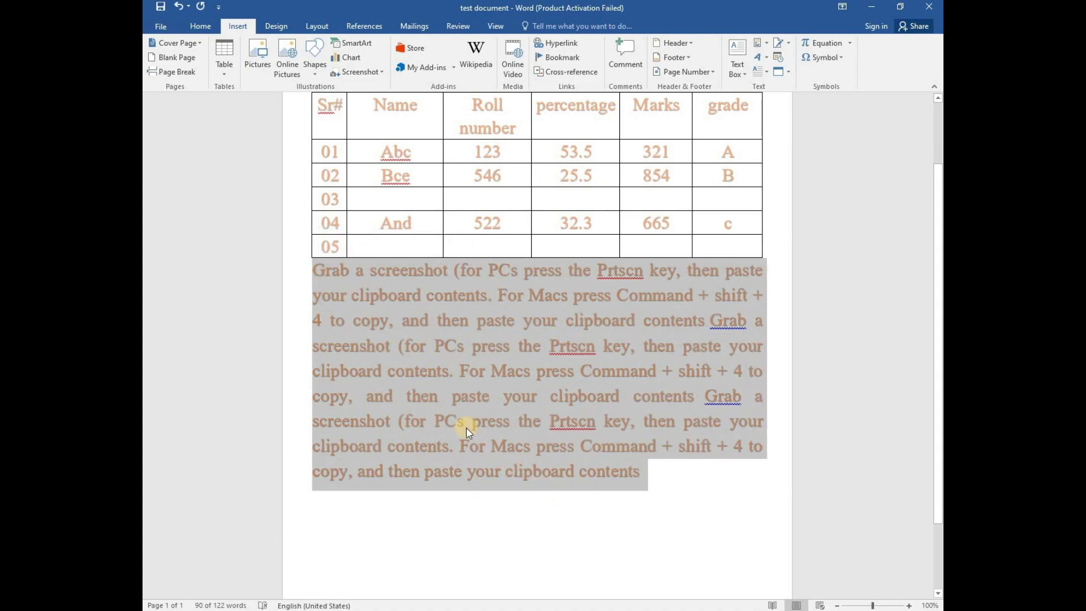
click(201, 26)
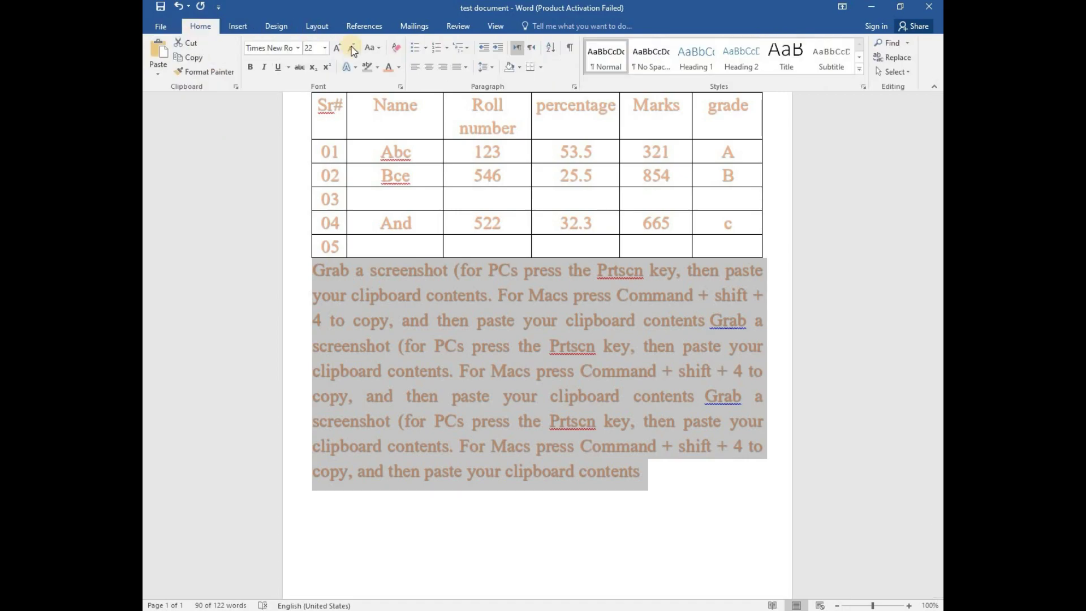
click(458, 75)
click(460, 80)
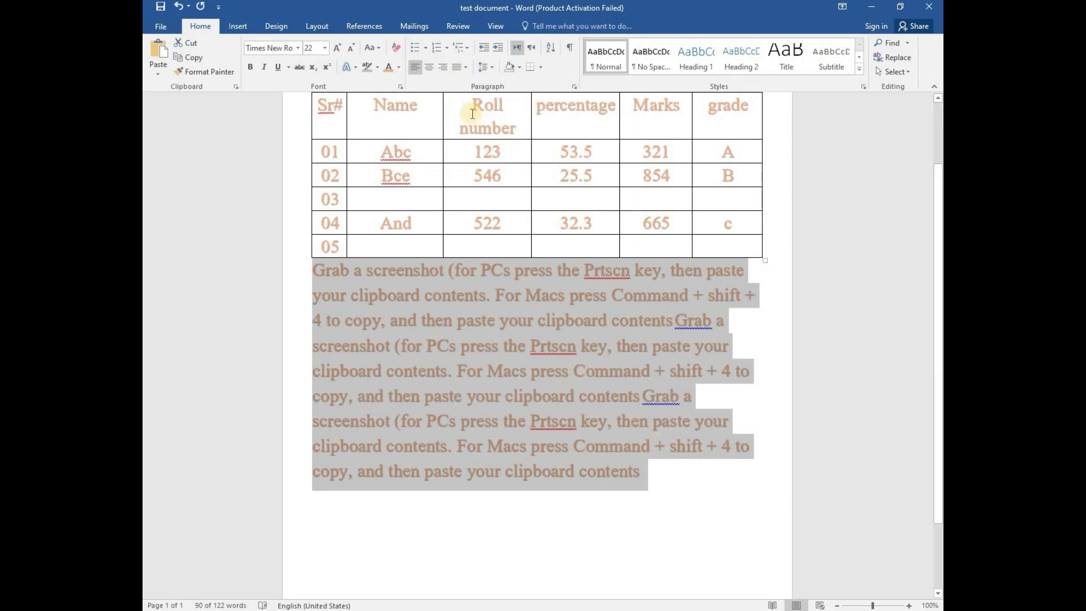
key(ctrl+j)
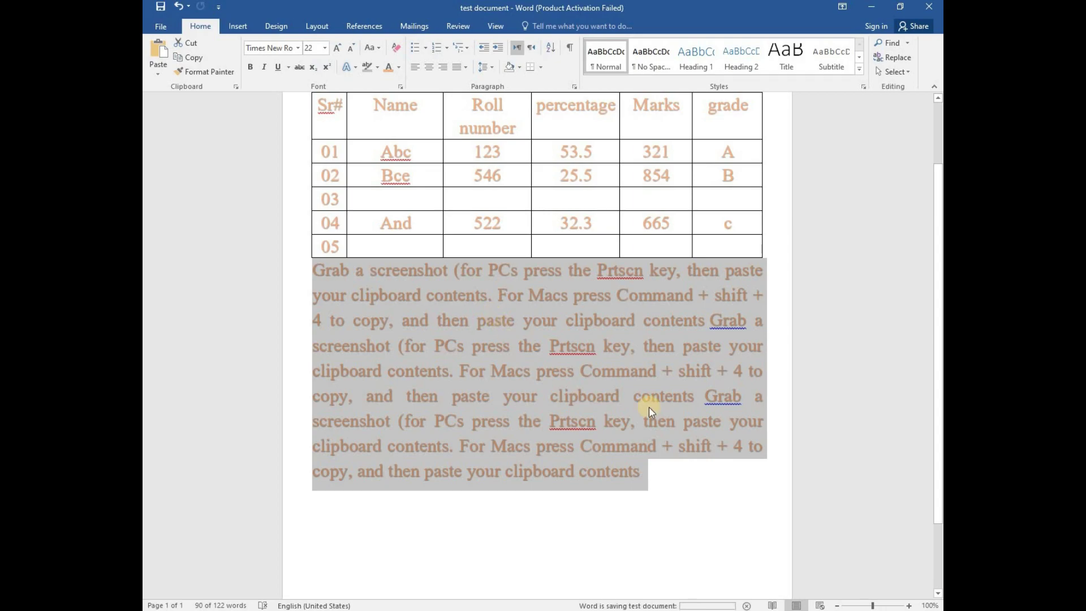
click(687, 483)
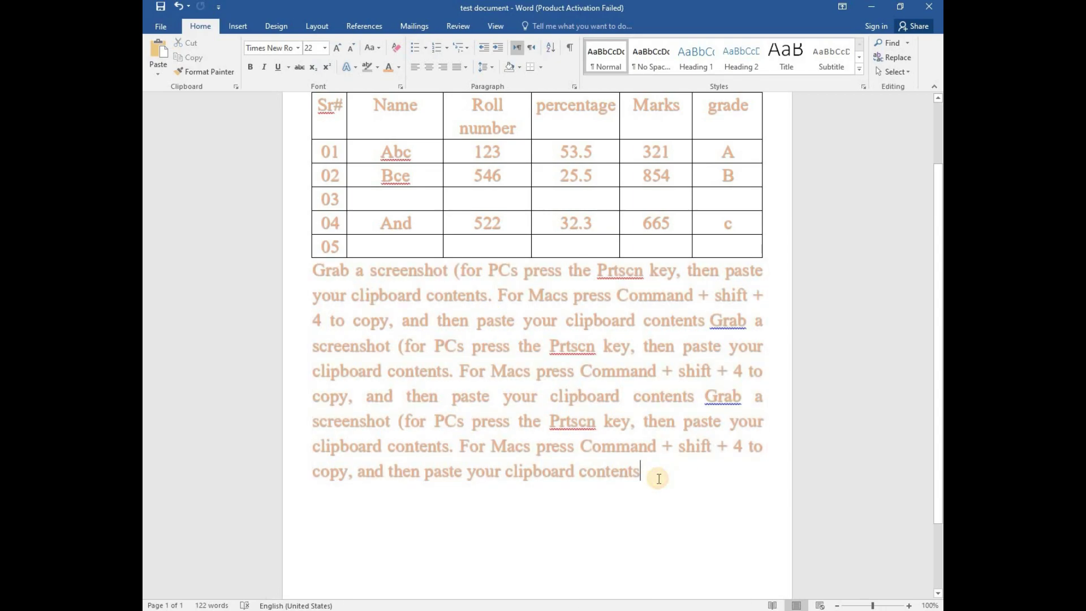
text(.)
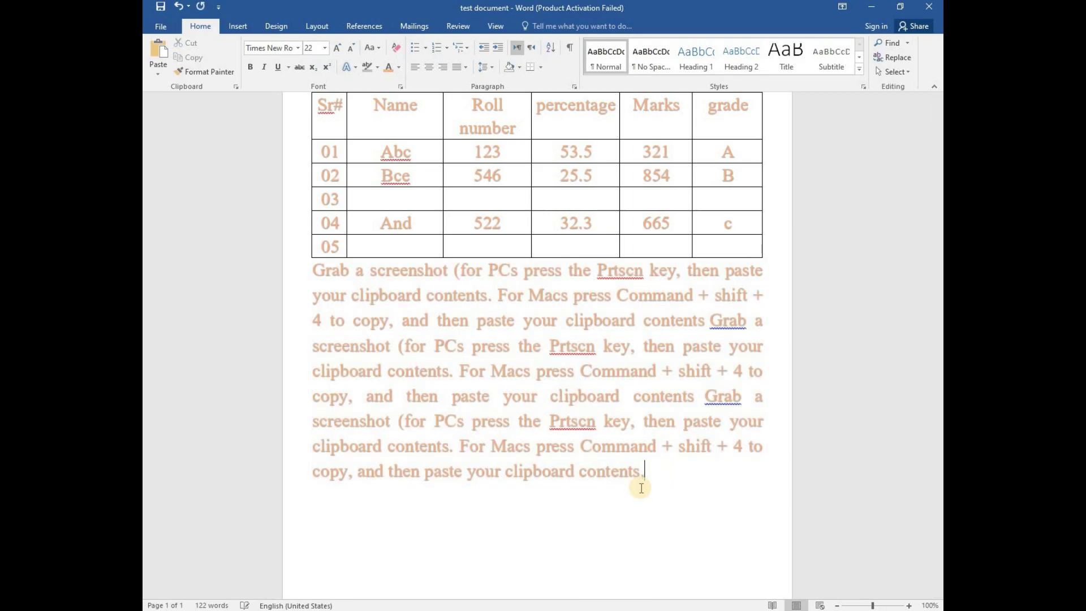
Insert the picture file 0147 from the Downloads folder at the end of the paragraph.
click(238, 26)
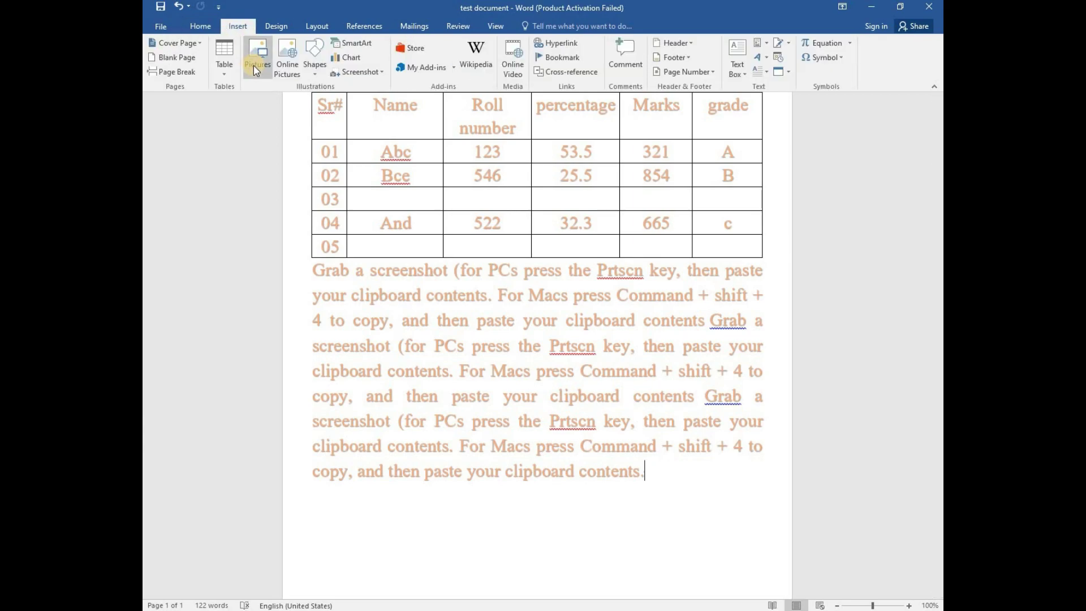
click(255, 64)
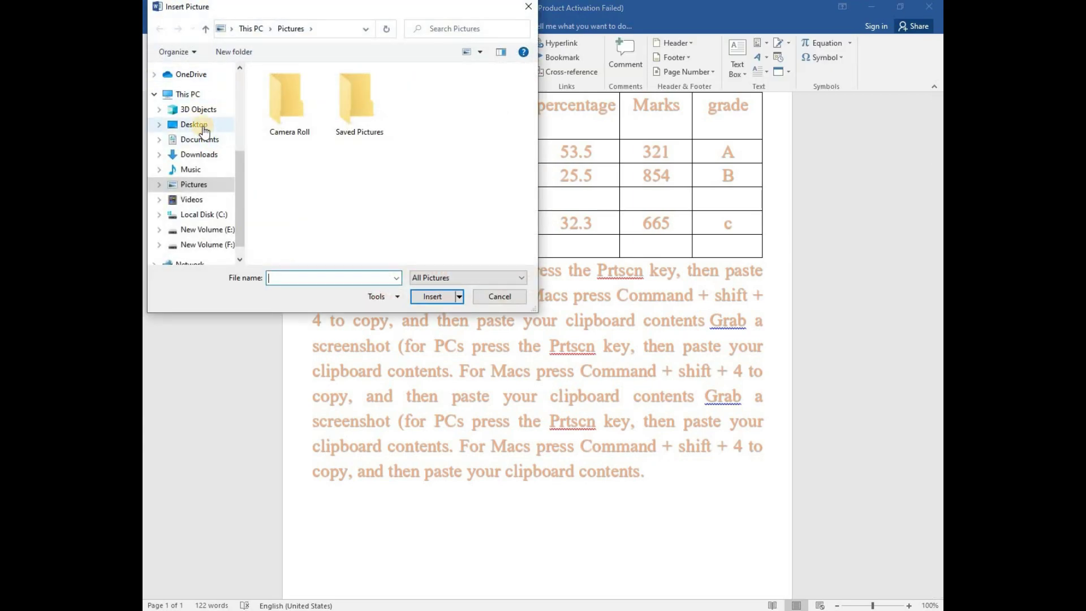
click(213, 141)
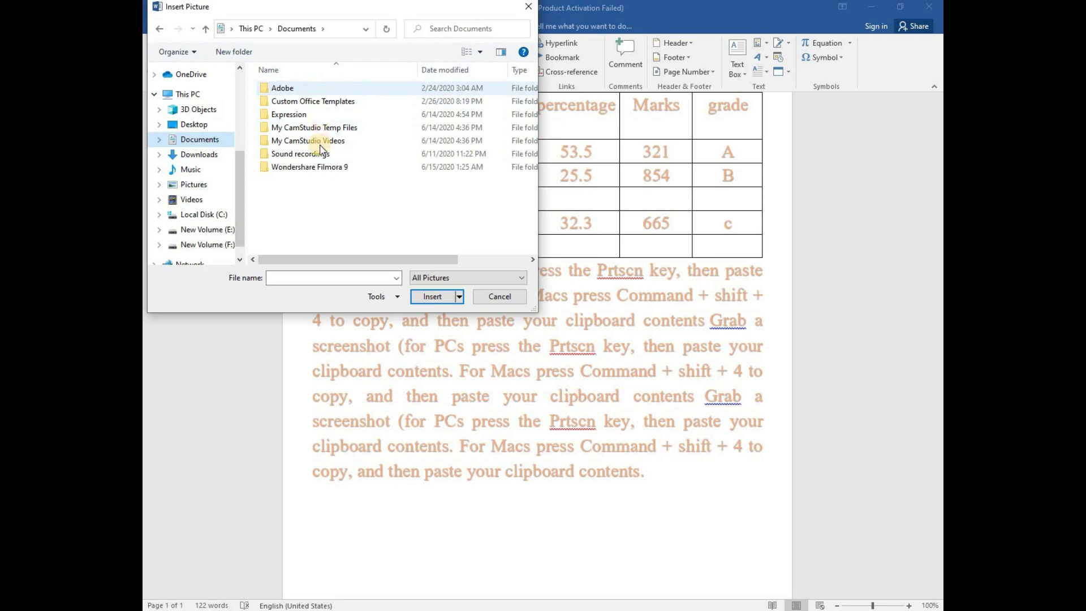
click(198, 154)
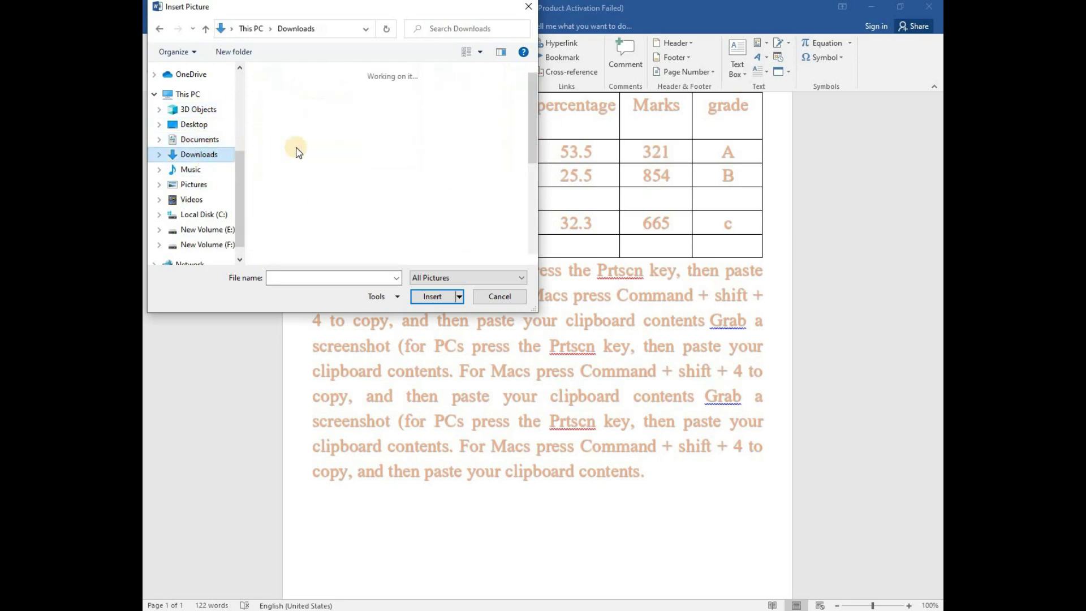
scroll(310, 164, down, 2)
click(299, 126)
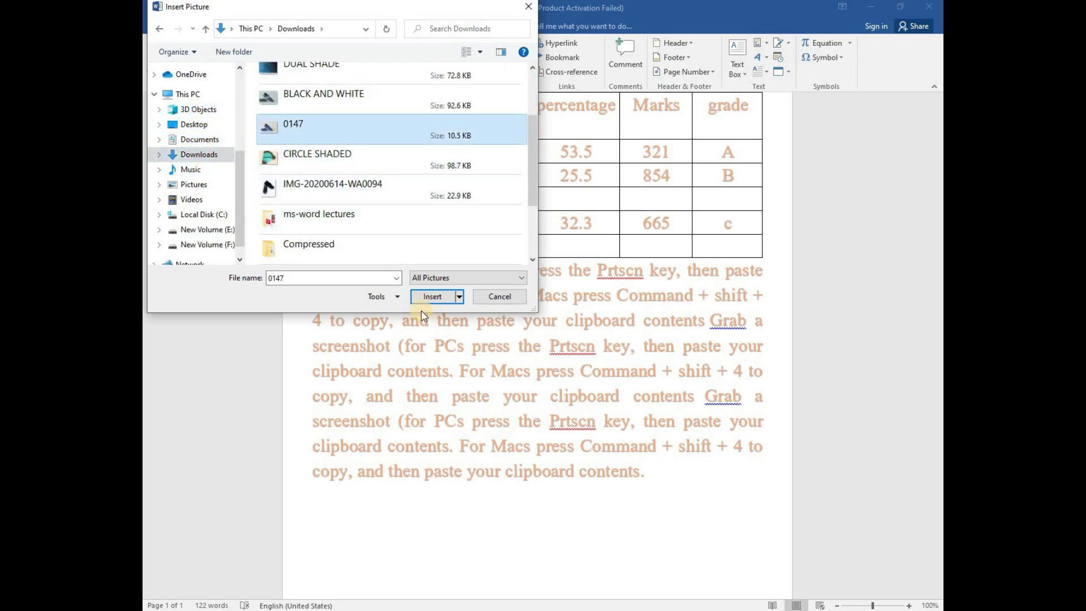
click(435, 296)
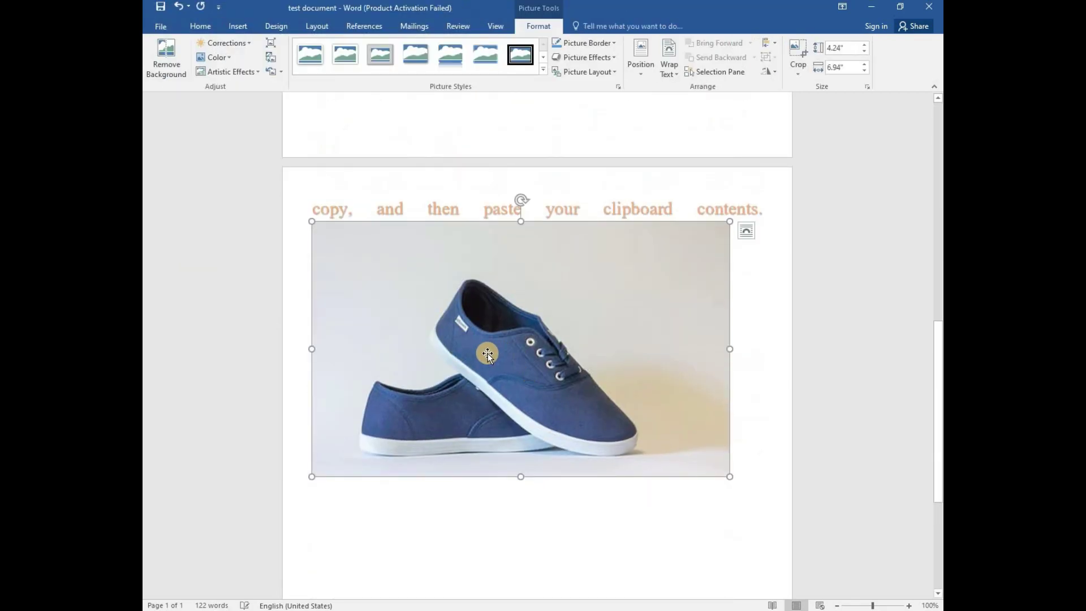
Try to reposition the inline shoe picture freely within the paragraph text.
scroll(534, 372, up, 5)
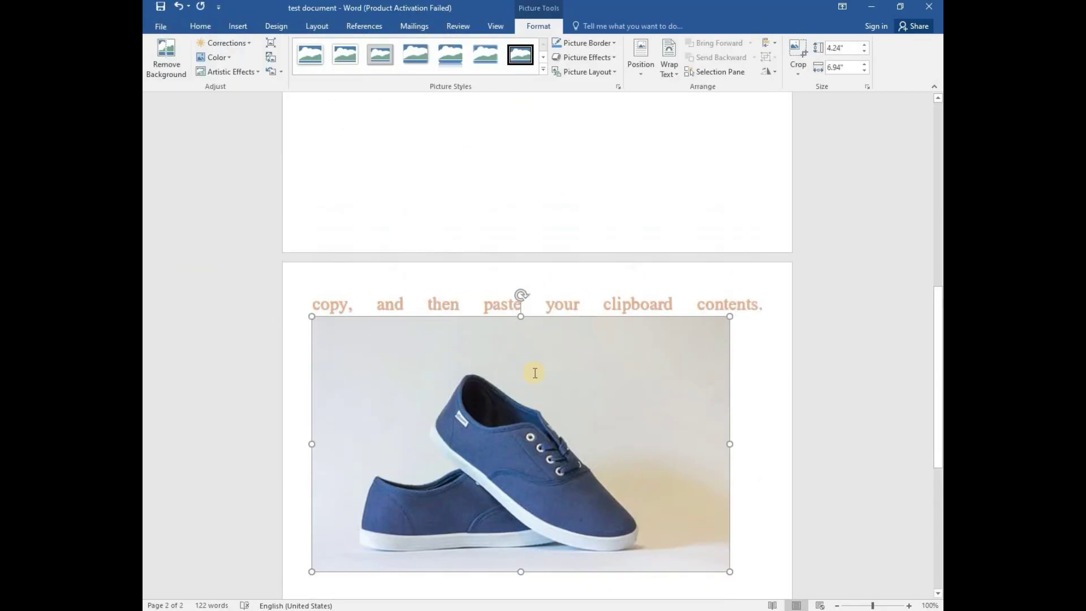
scroll(534, 373, down, 3)
drag(533, 395, 531, 307)
scroll(541, 378, down, 5)
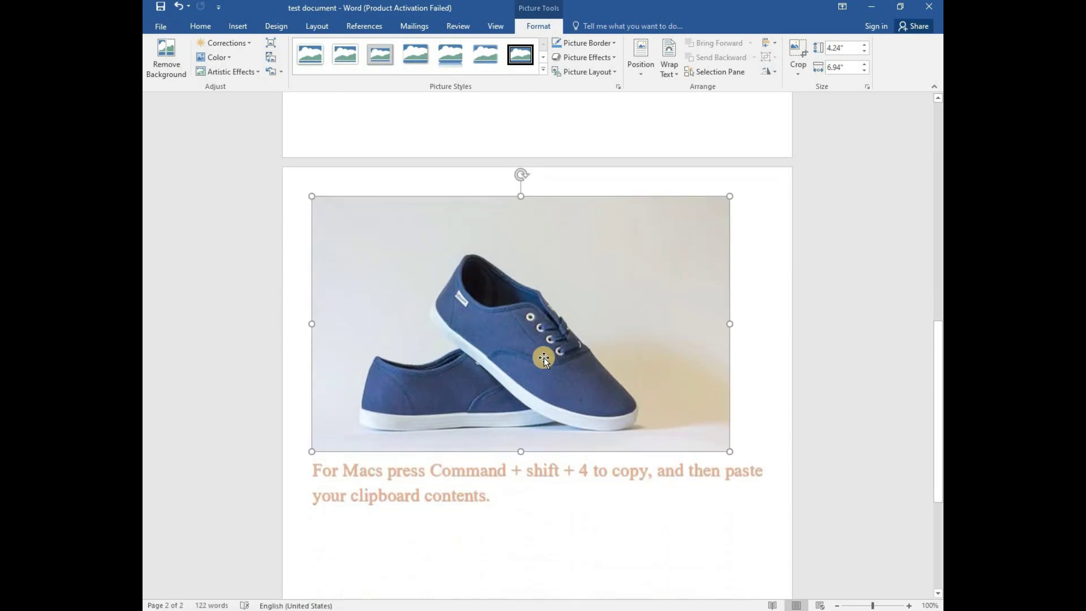
drag(538, 363, 543, 407)
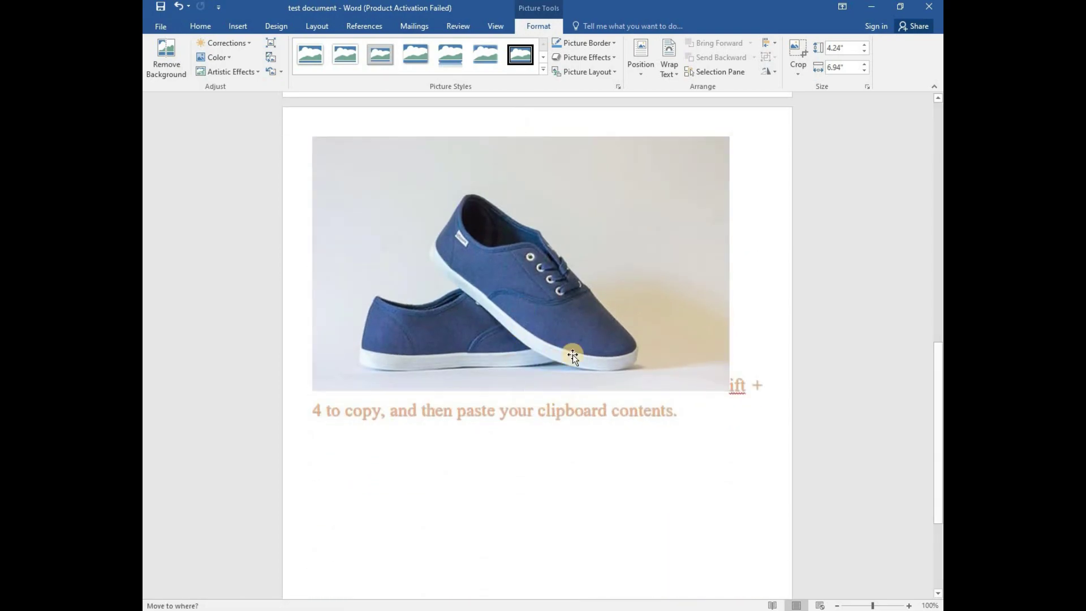
click(590, 326)
drag(589, 326, 659, 293)
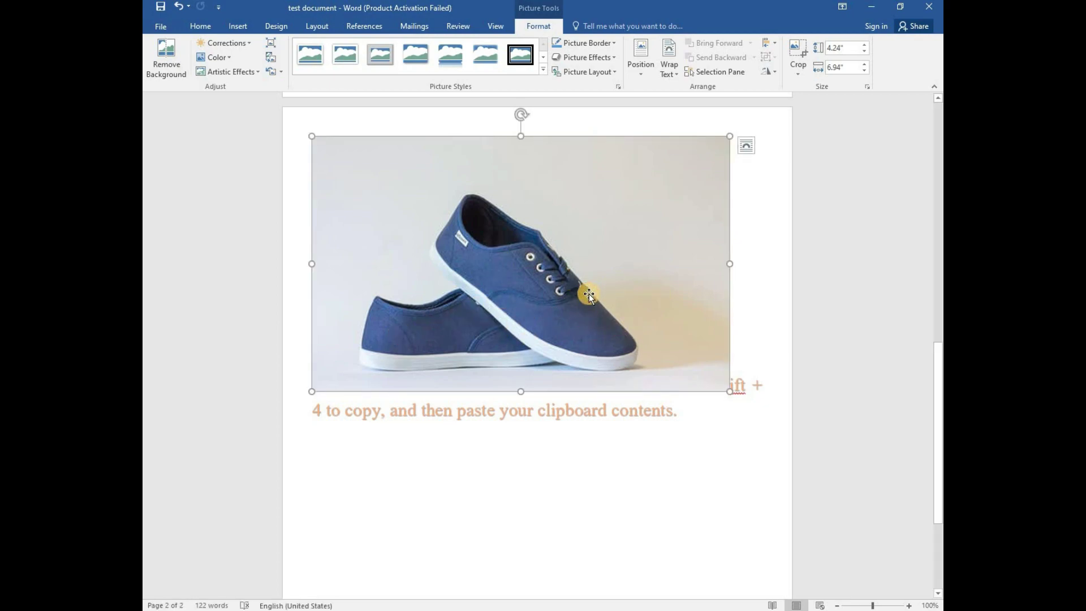
click(579, 262)
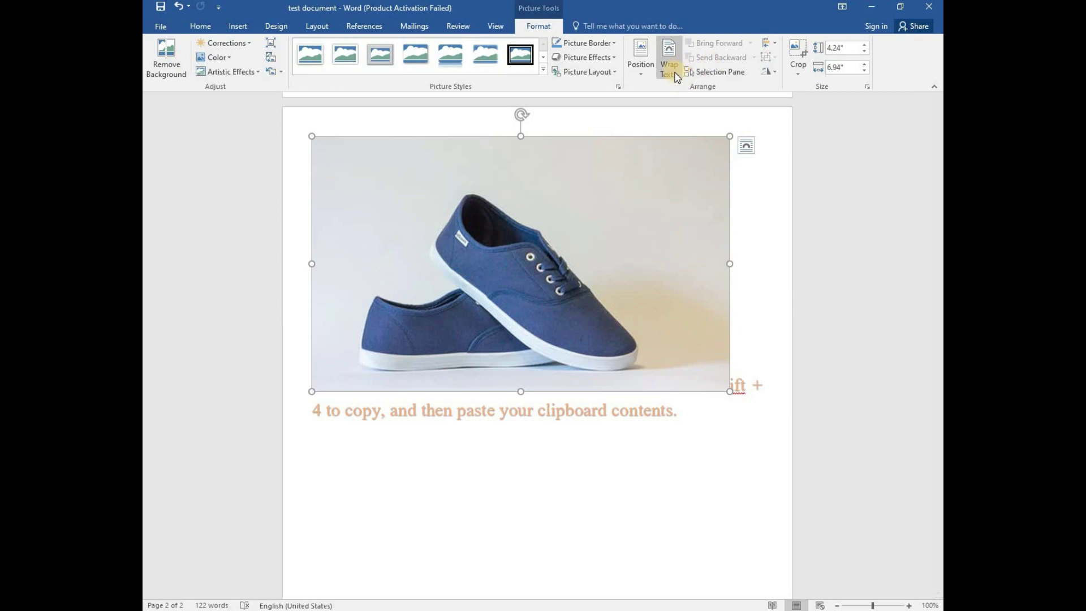
click(790, 199)
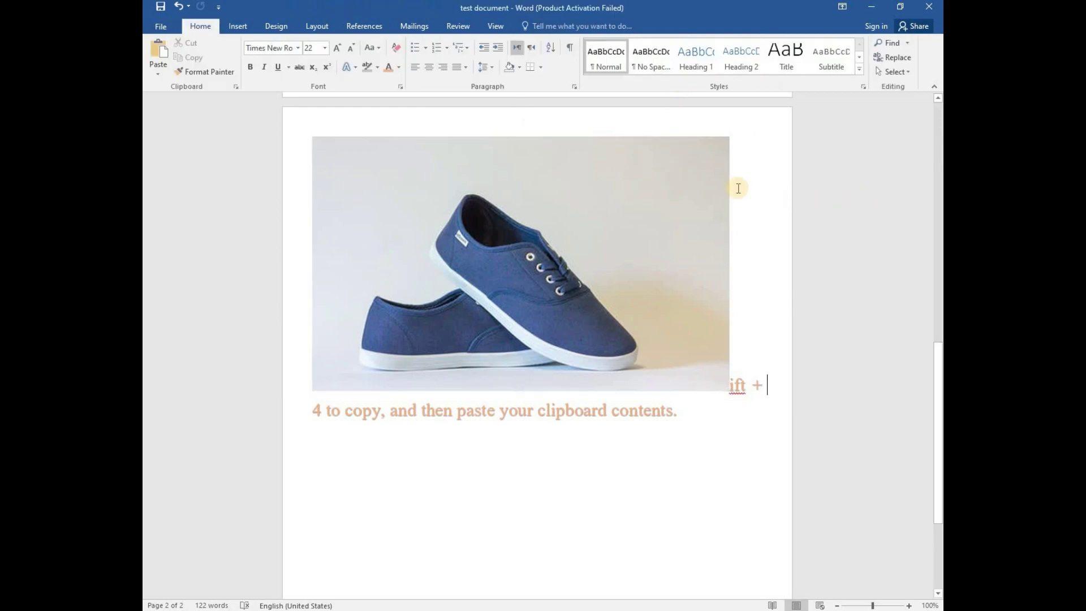
Set the text wrapping of the shoe picture to Tight.
click(621, 207)
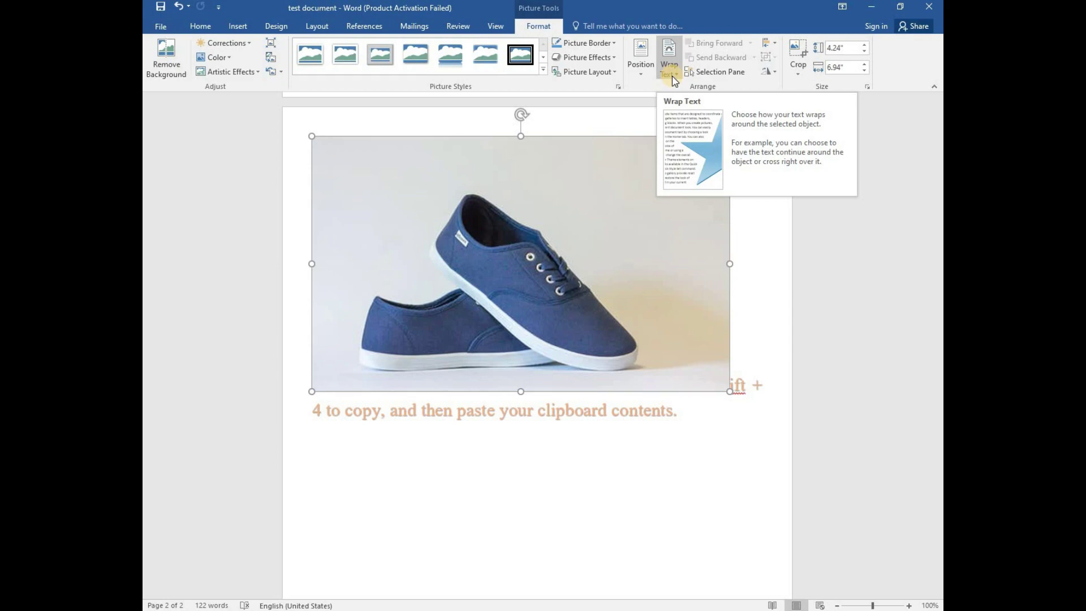
click(674, 74)
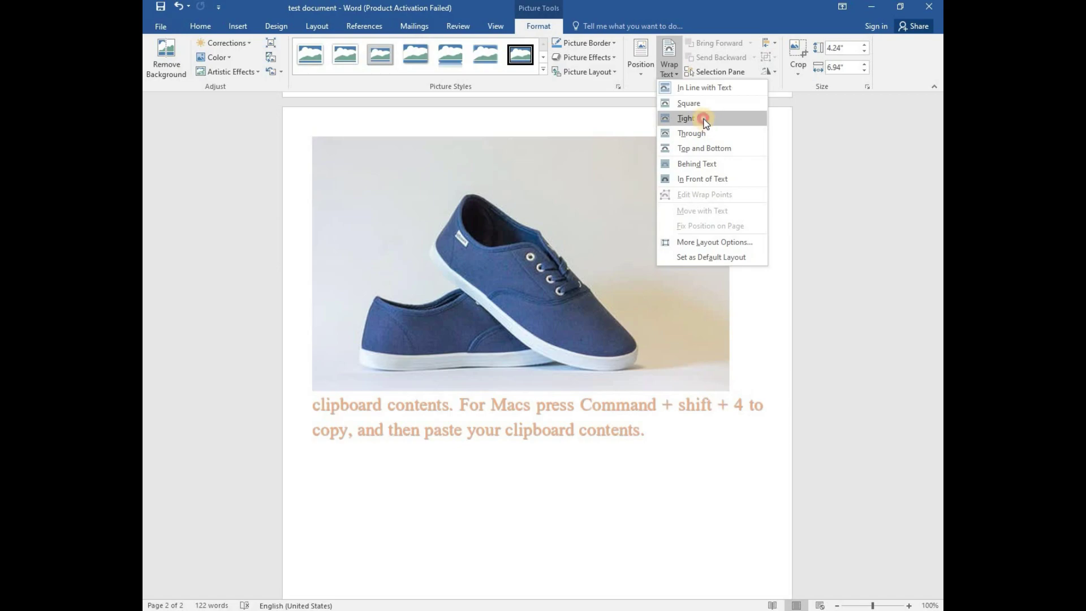
click(704, 119)
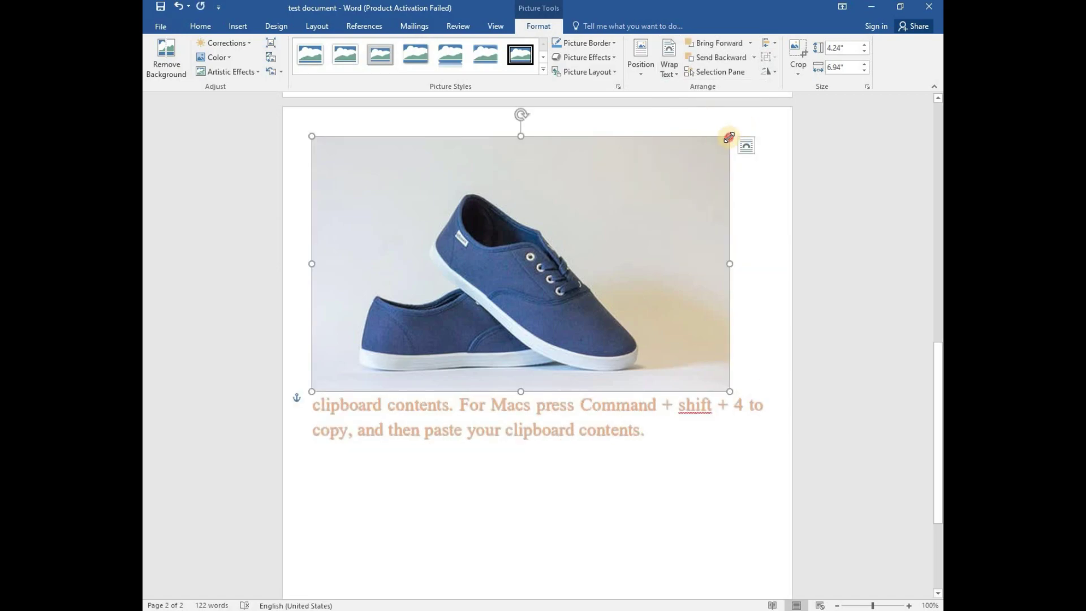
Shrink the shoe picture to about 1.05" by 1.73" and place it in the middle of the paragraph below the table.
drag(728, 138, 727, 141)
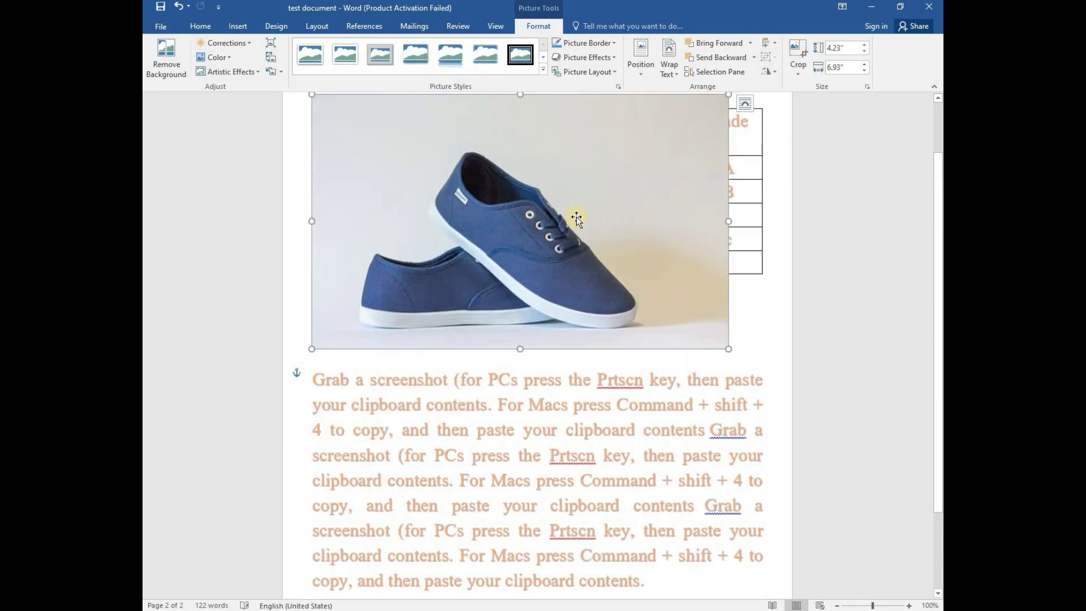
scroll(594, 232, up, 2)
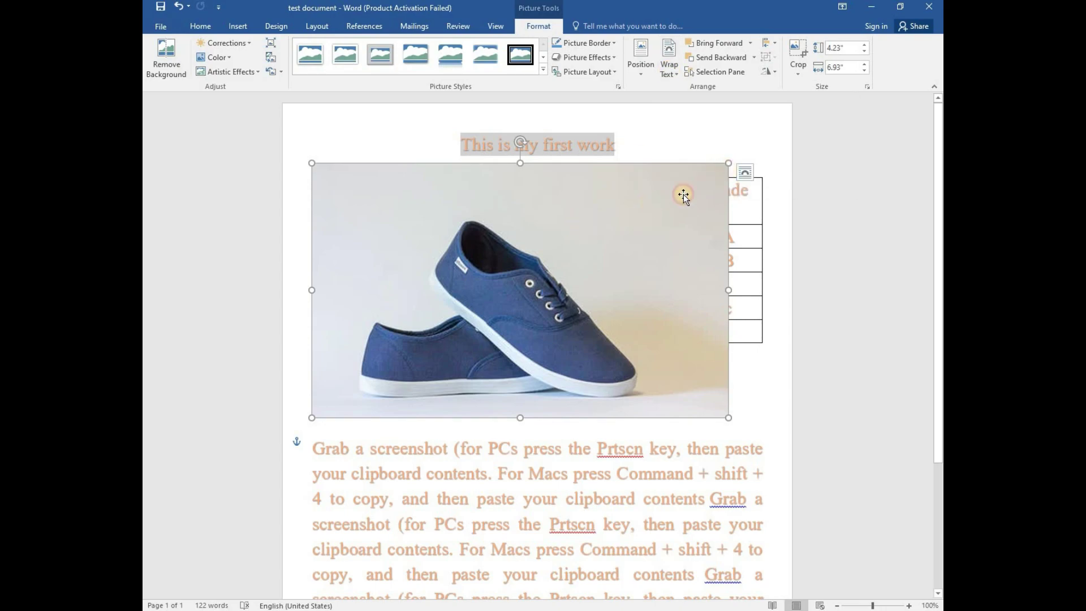
drag(728, 165, 676, 396)
drag(611, 416, 524, 419)
Change the shoe picture's text wrapping to Through and move it to the left edge of the paragraph.
click(669, 64)
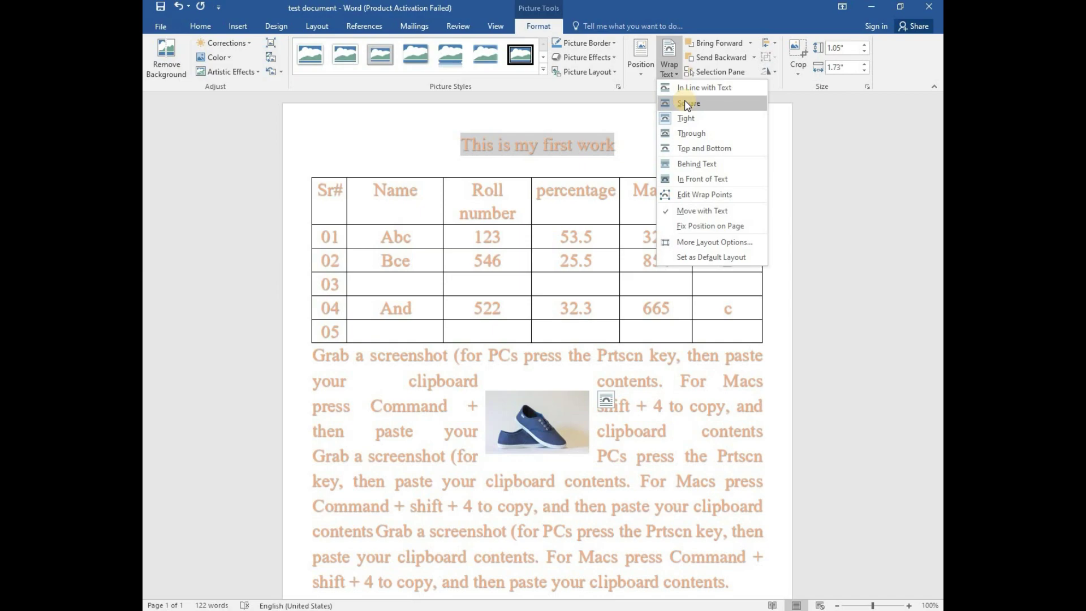
click(695, 135)
drag(571, 431, 390, 402)
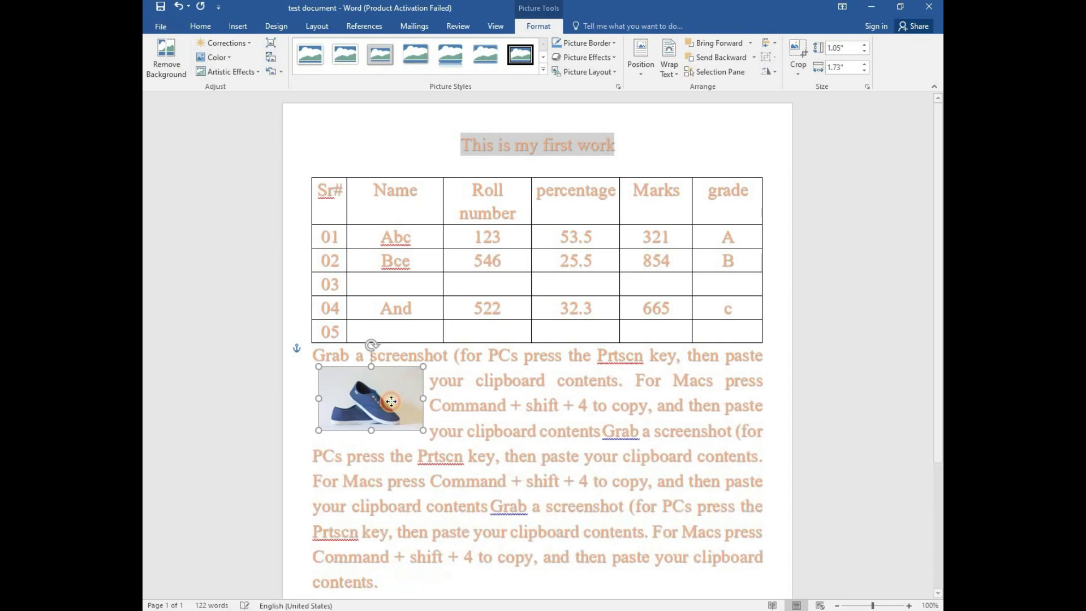
Set the shoe picture's text wrapping to Tight and move it to the right edge of the paragraph, directly below the table.
click(672, 71)
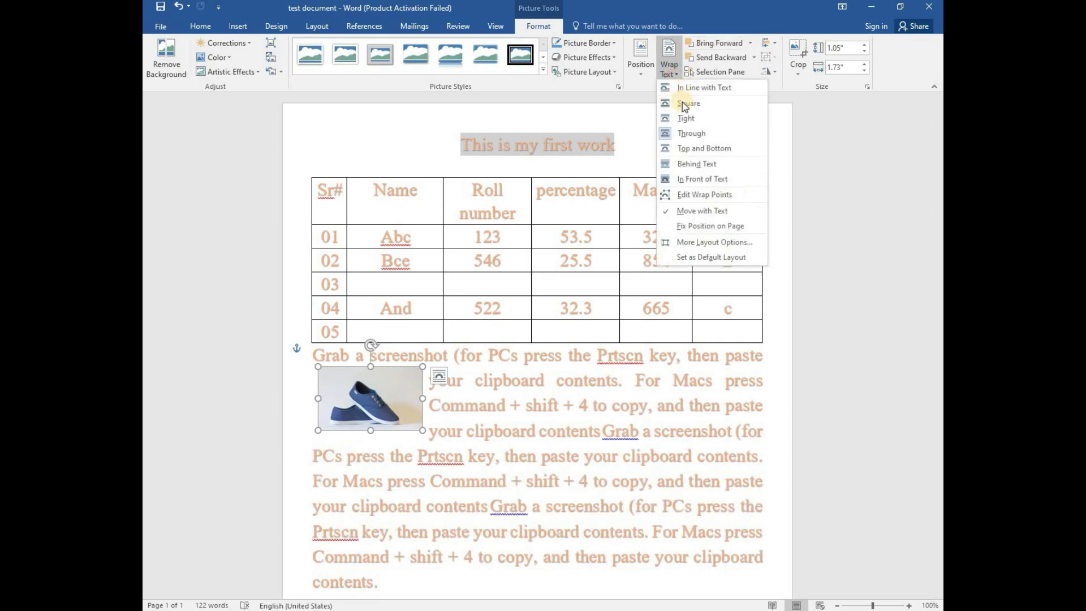
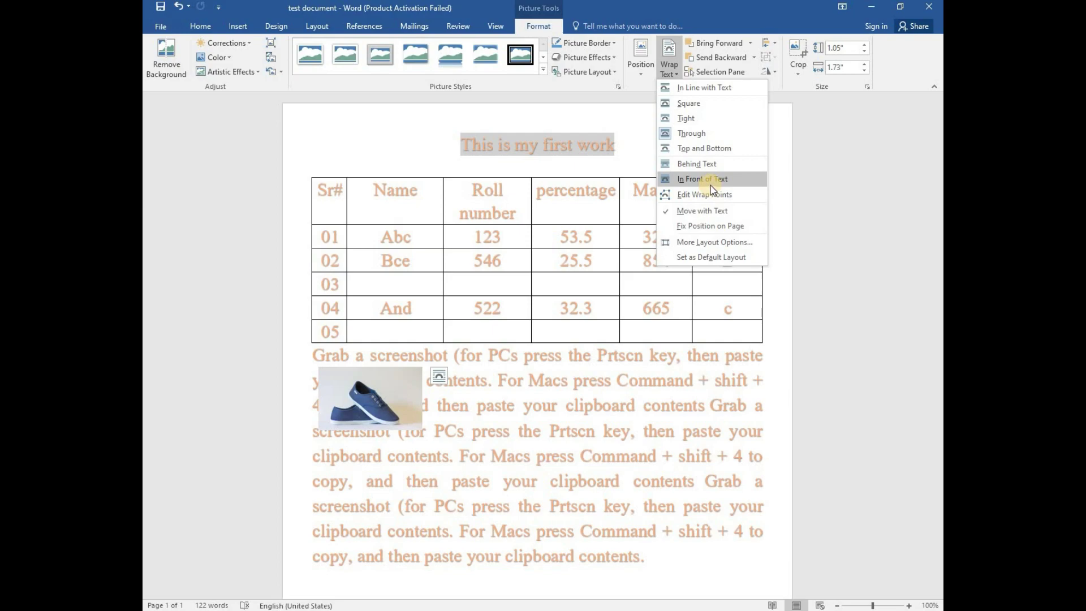
click(718, 116)
drag(396, 396, 723, 386)
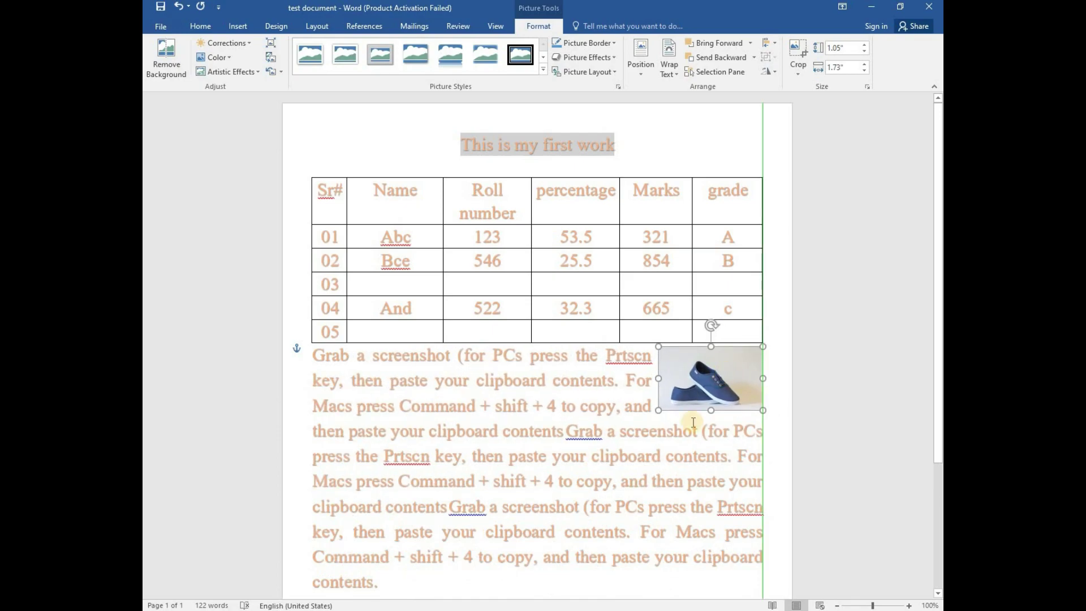
click(673, 431)
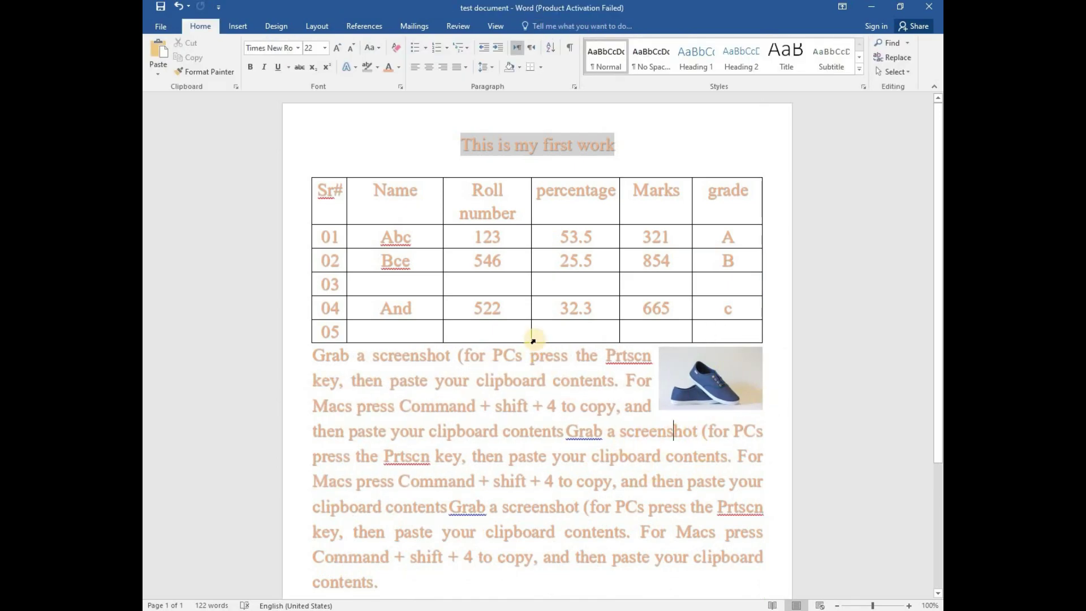
Preview the available picture styles, border options and preset effects on the shoe picture without applying any.
click(711, 379)
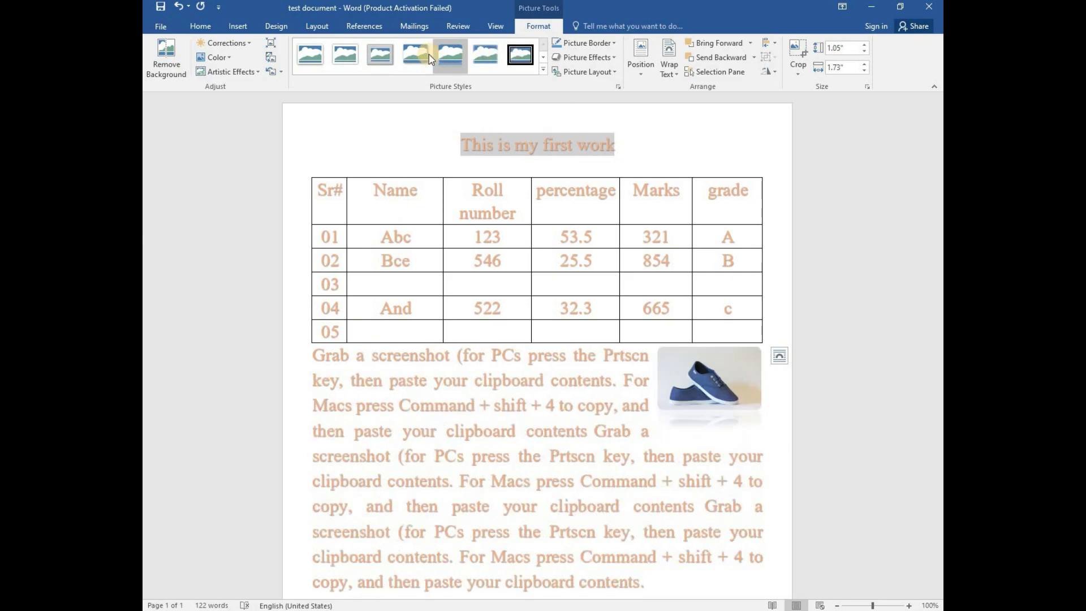
click(542, 57)
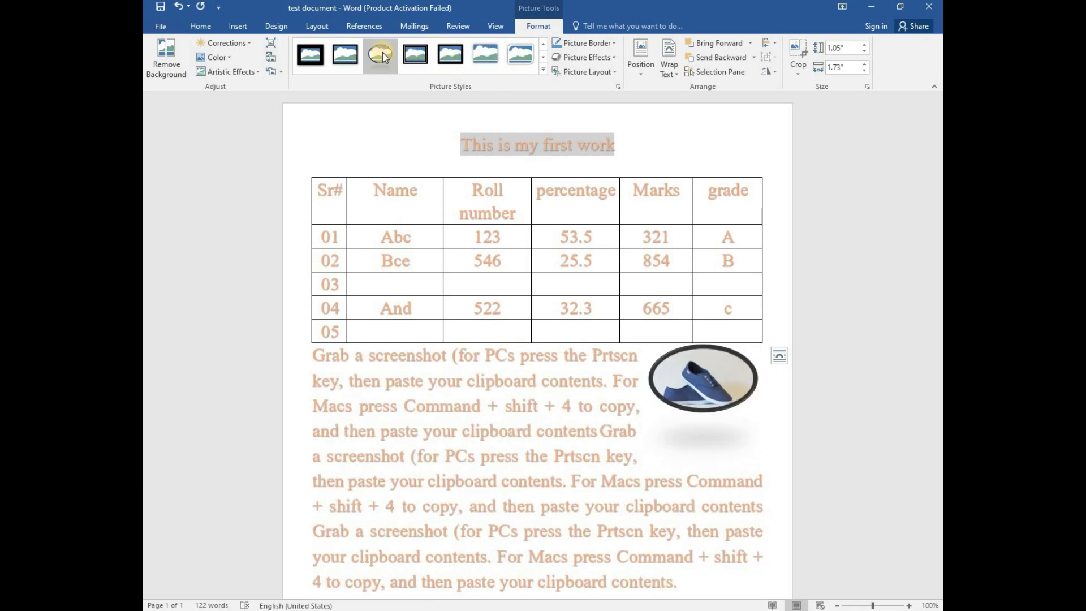
click(614, 44)
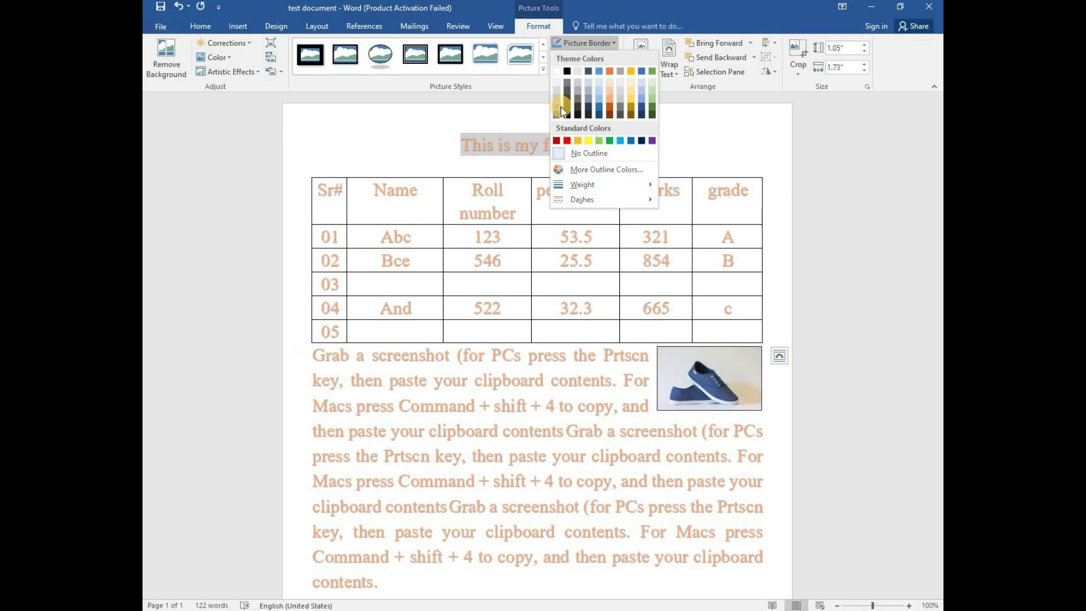
click(577, 43)
click(600, 57)
mouse_move(599, 79)
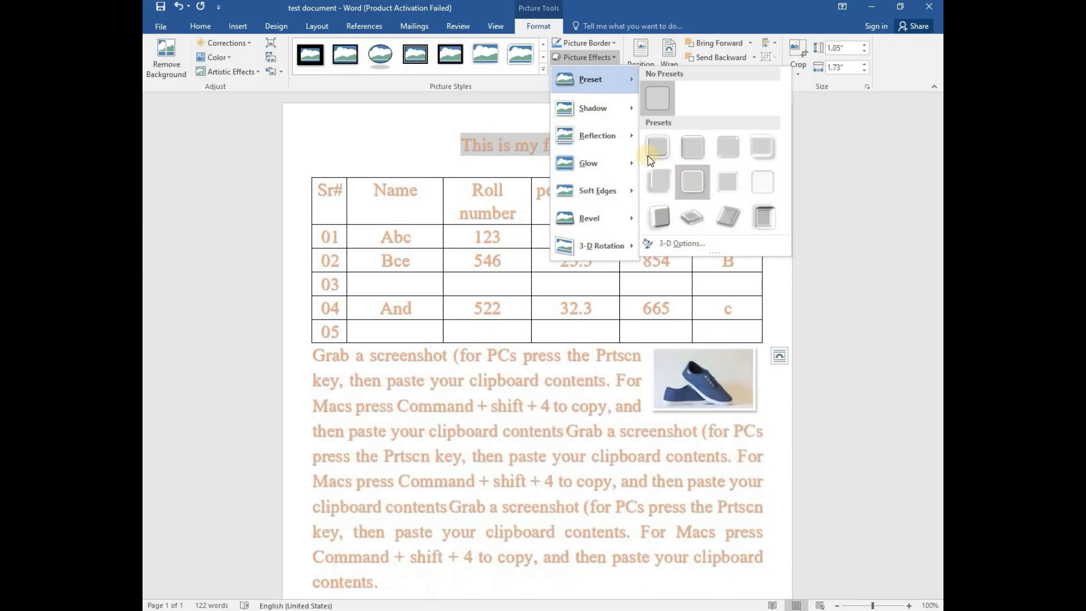
click(591, 57)
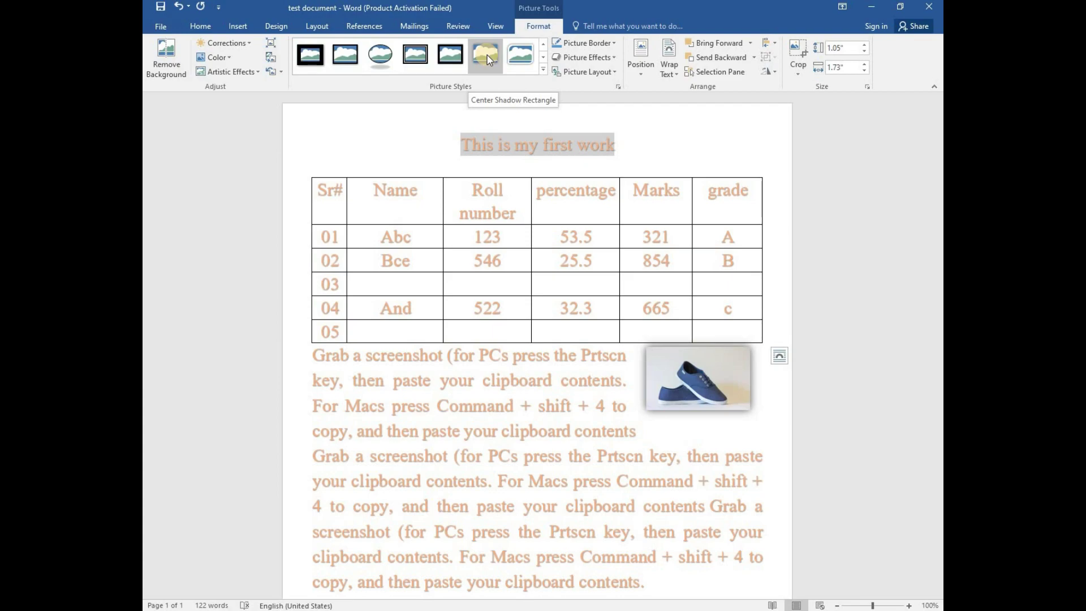
click(237, 26)
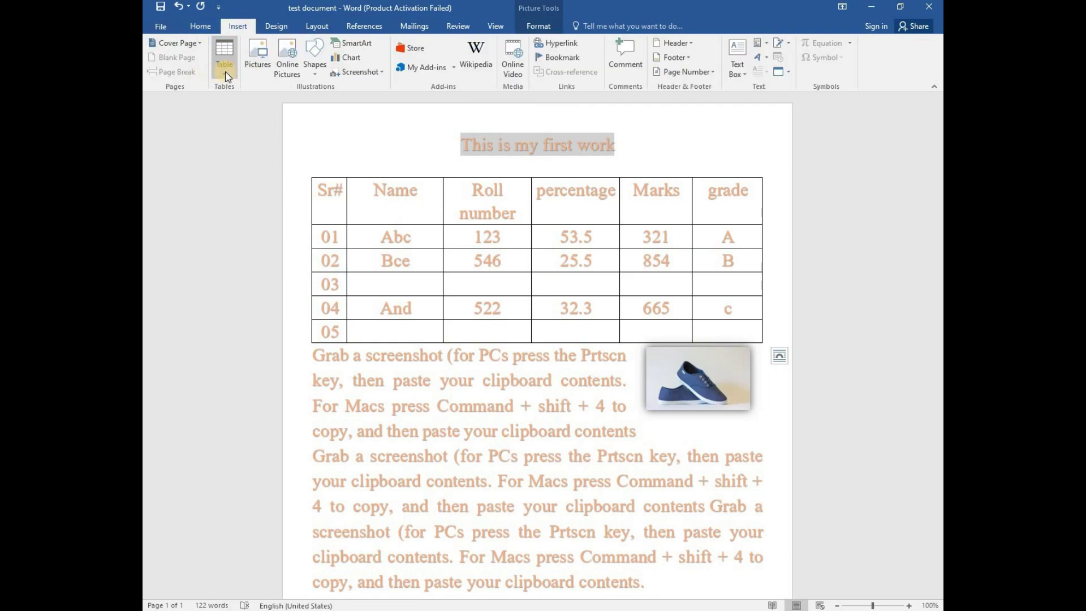
scroll(468, 262, down, 3)
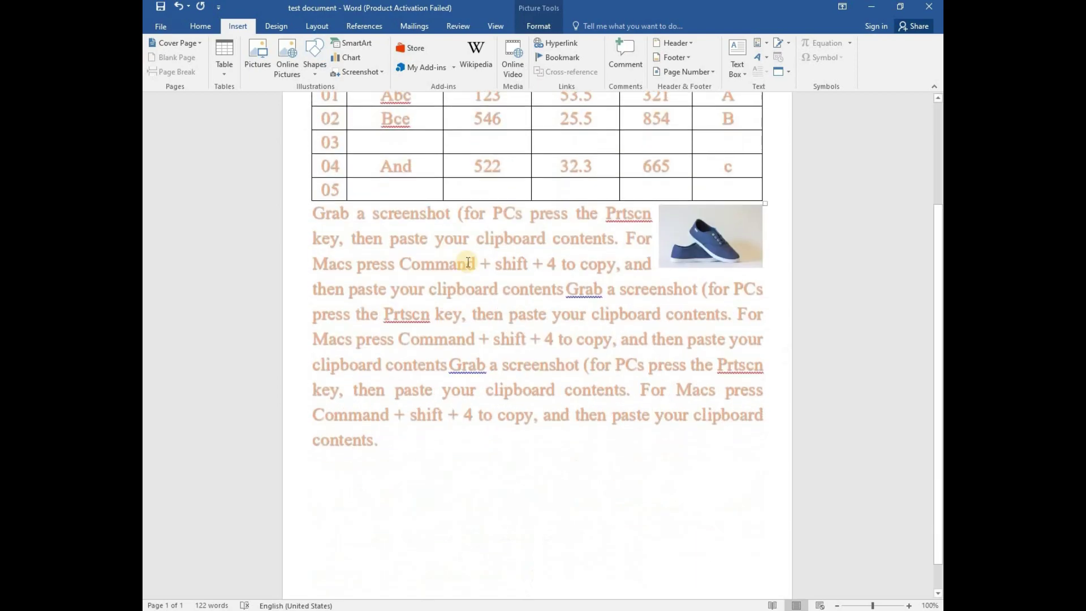
key(ctrl+z)
key(ctrl+y)
key(ctrl+z)
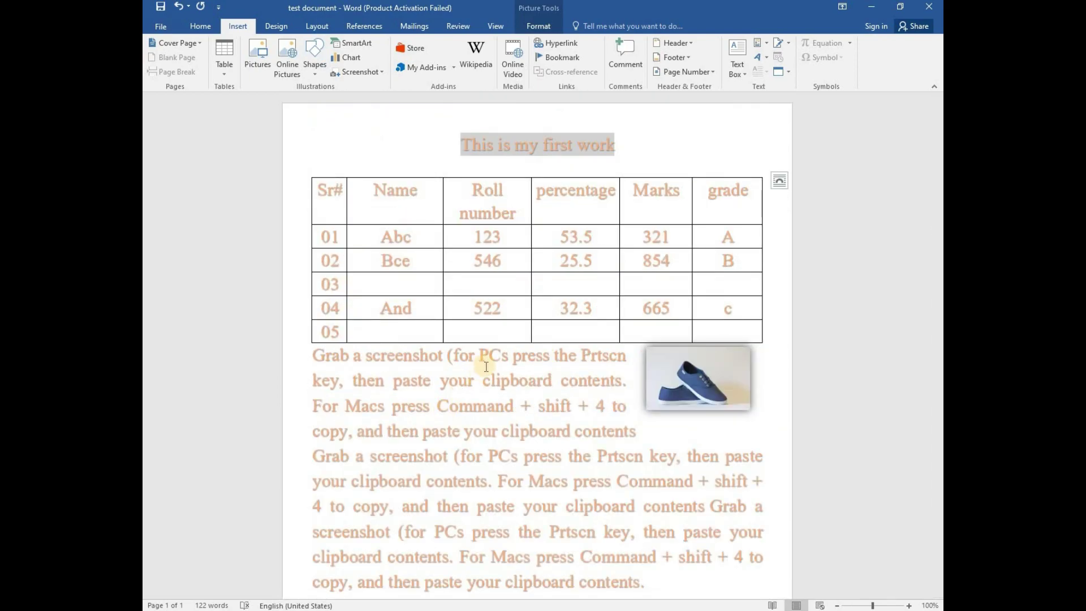
key(ctrl+y)
key(ctrl+z)
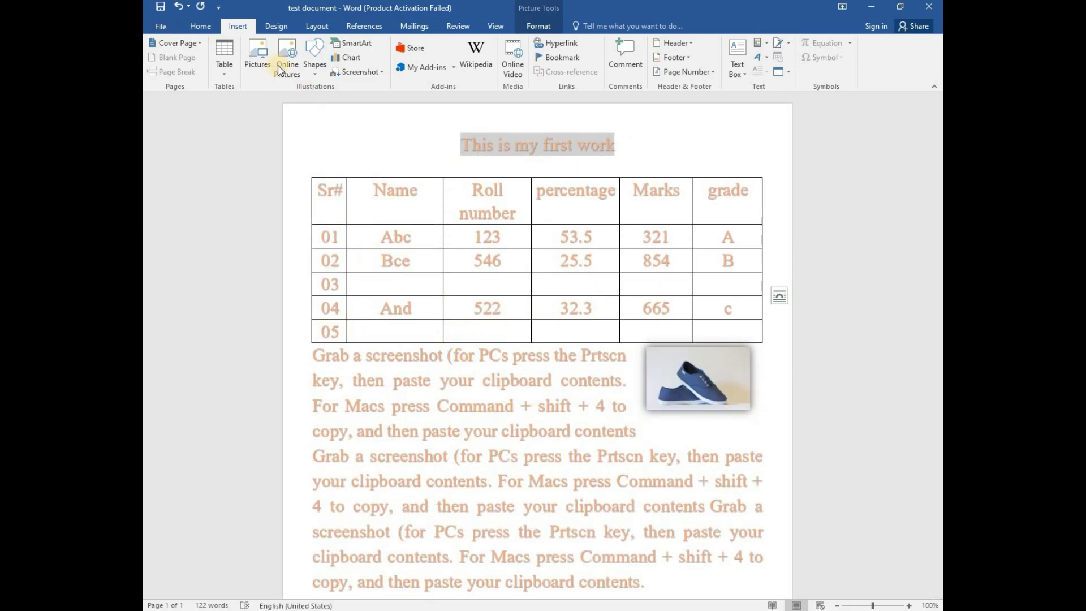
click(257, 55)
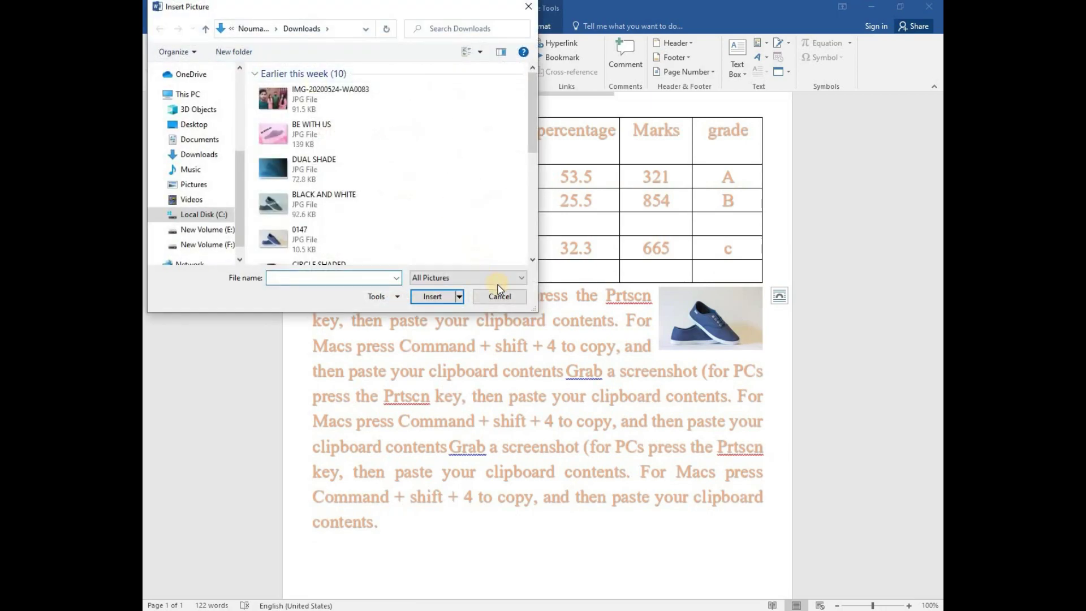
click(500, 295)
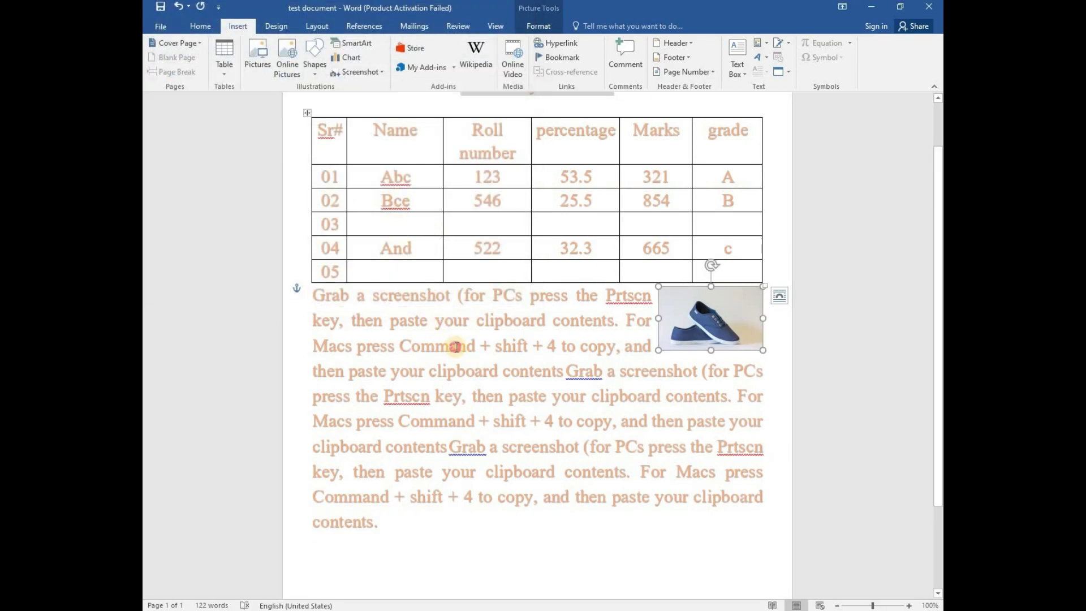
Delete the repeated paragraph text so that it ends with "For Macs press (contents.", and start a new line below it.
drag(457, 347, 557, 450)
key(Delete)
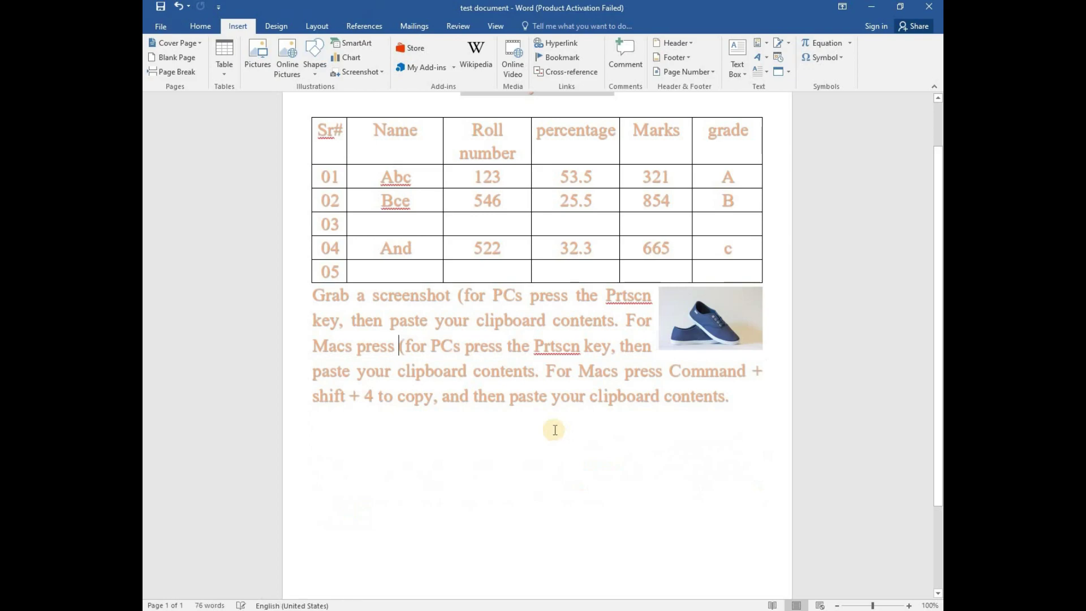
drag(622, 396, 405, 345)
key(Delete)
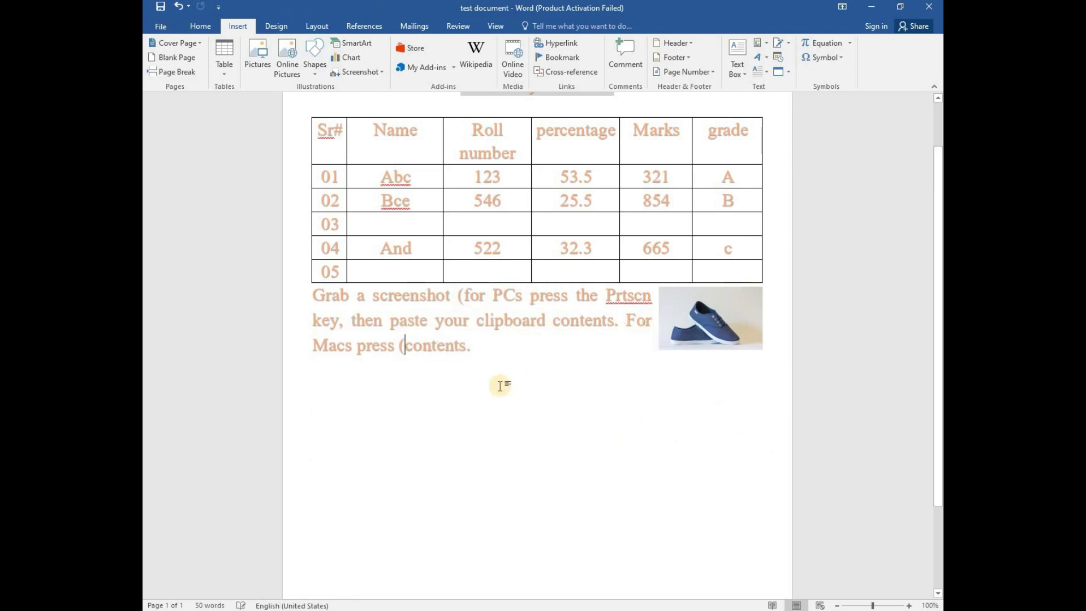
click(498, 377)
key(Return)
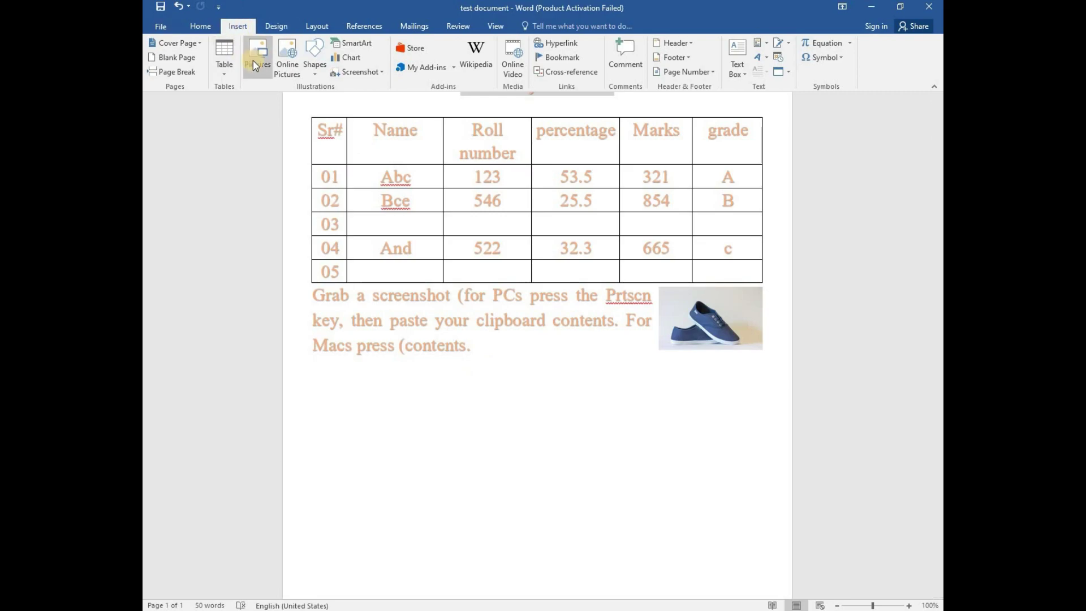
Insert a new drawing canvas about 3.5" high and 6" wide below the paragraph.
click(315, 73)
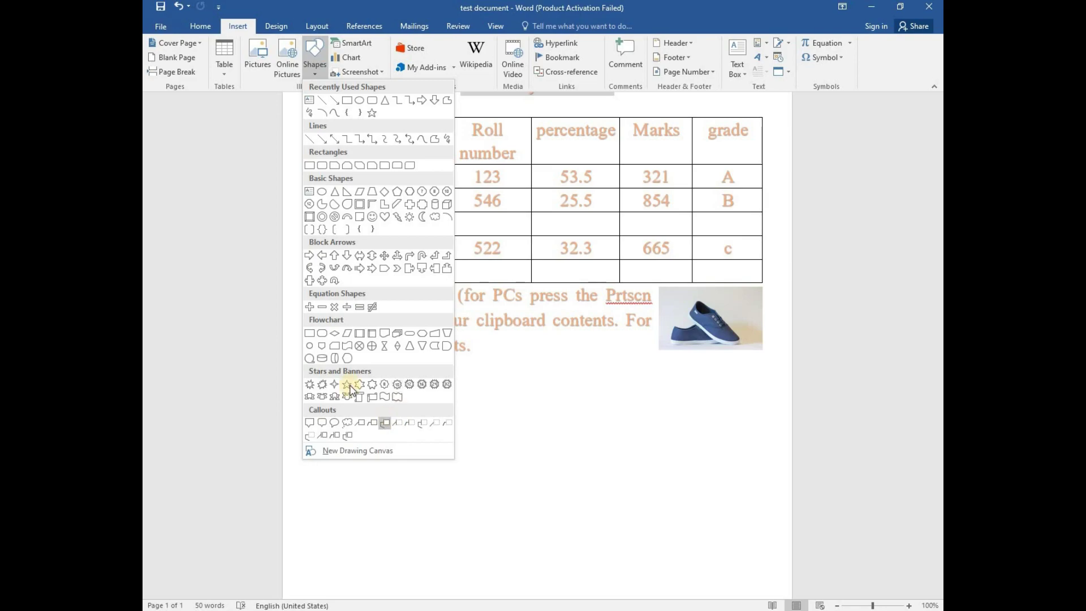
click(371, 452)
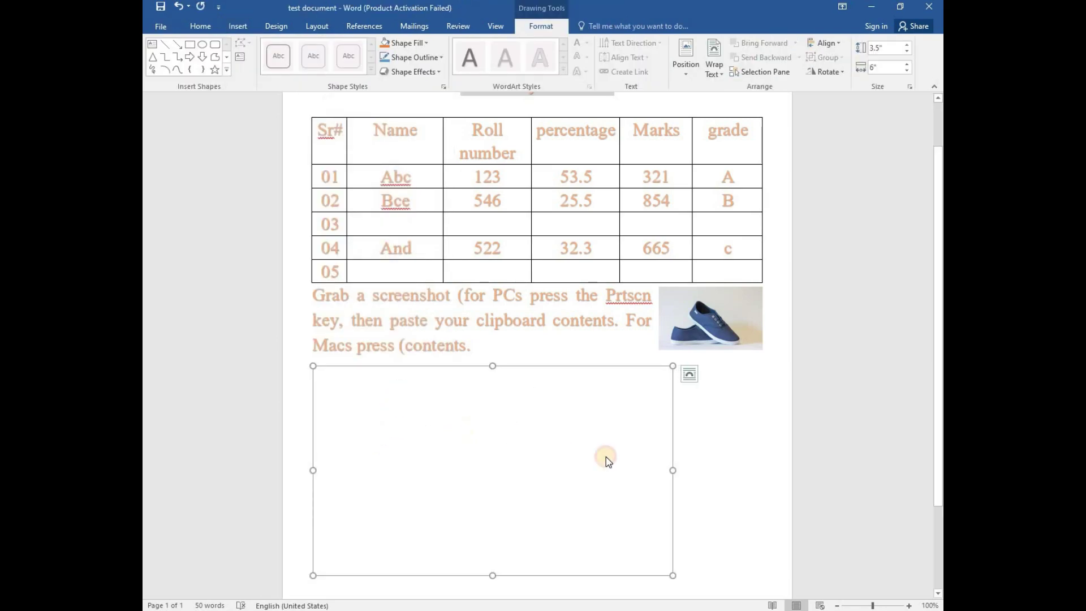
drag(454, 454, 560, 431)
key(Delete)
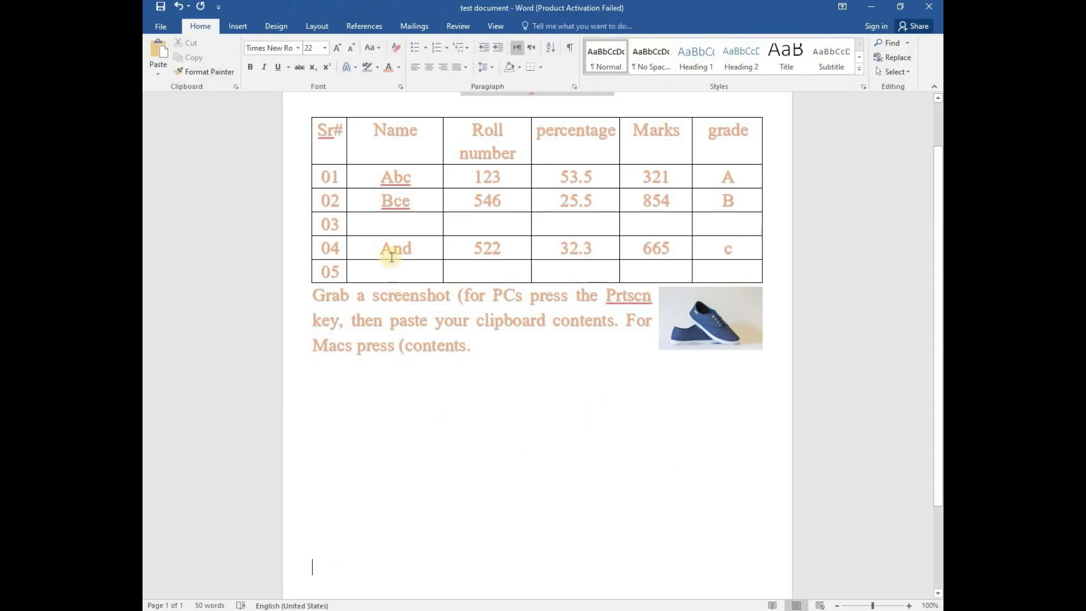
Draw a rounded rectangle about 1.41" high and 2.53" wide in the drawing canvas and move it to the canvas's upper-left corner.
click(240, 28)
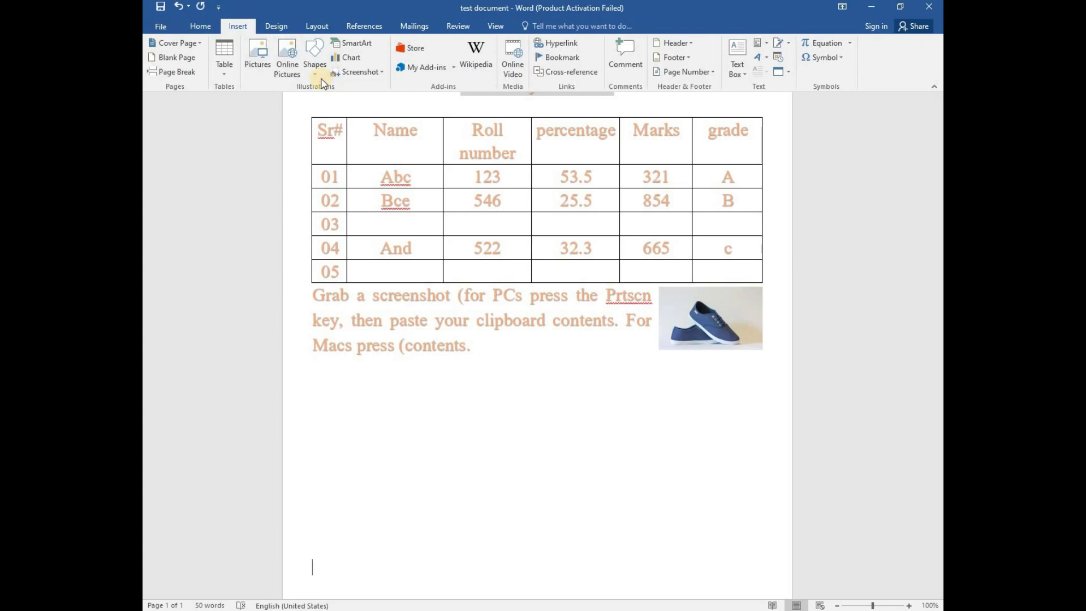
click(314, 56)
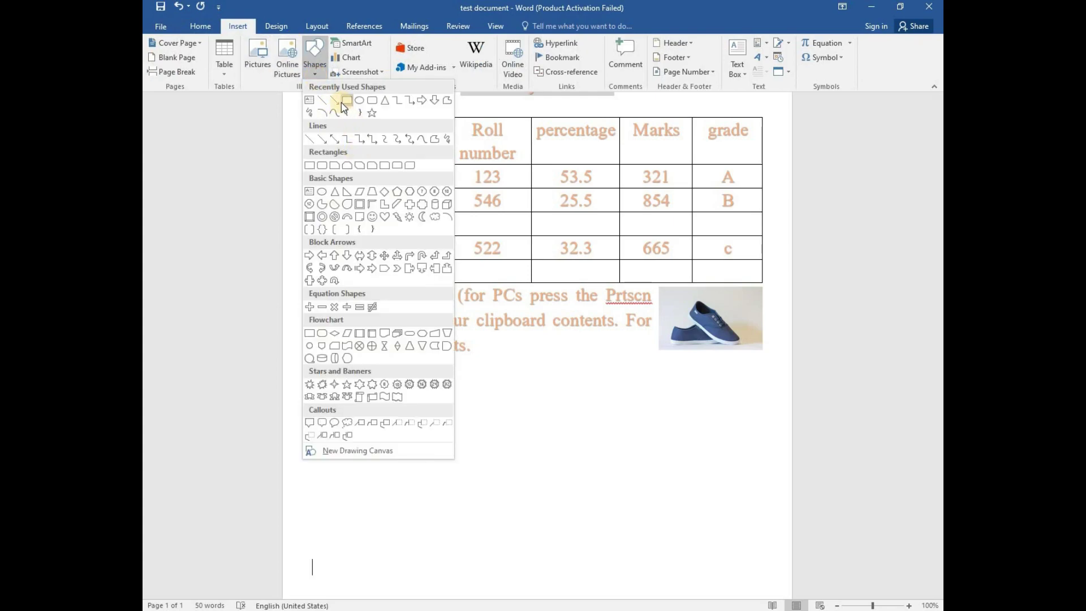
click(371, 100)
mouse_move(371, 405)
mouse_down()
mouse_move(477, 482)
mouse_move(520, 480)
mouse_move(521, 488)
mouse_up()
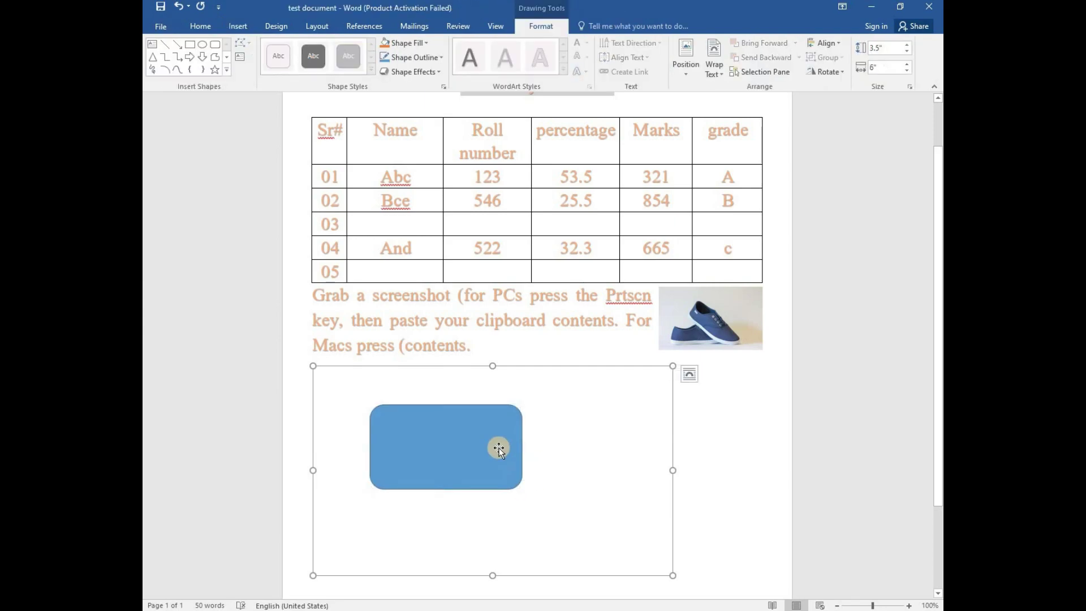
drag(466, 439, 407, 400)
click(561, 450)
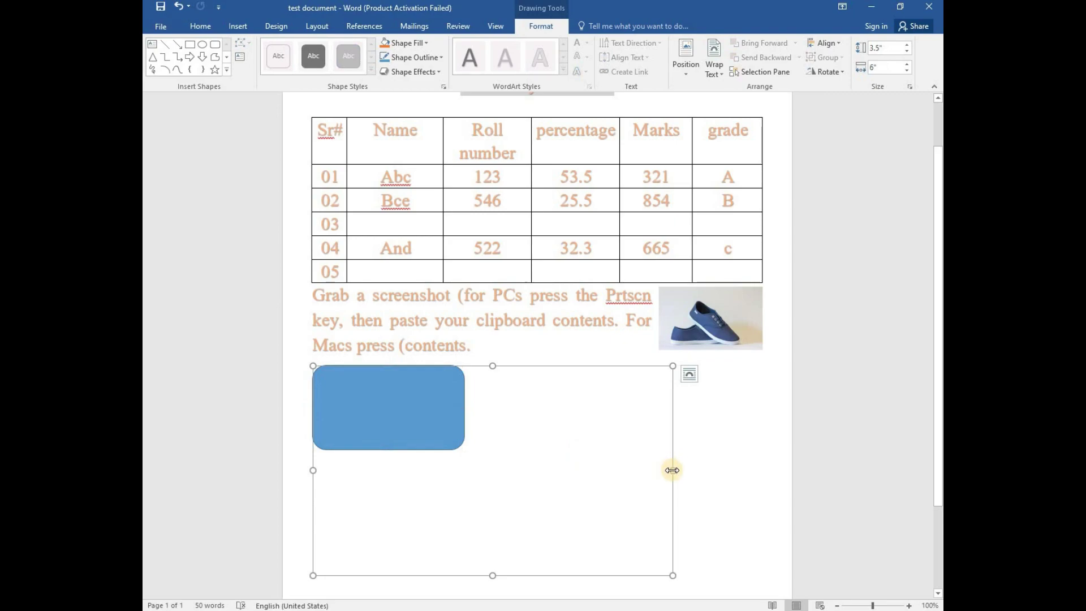
Narrow the drawing canvas from its right side and move the rounded rectangle slightly right and down inside it.
mouse_move(672, 471)
mouse_down()
mouse_move(495, 417)
mouse_move(460, 419)
mouse_move(605, 421)
mouse_up()
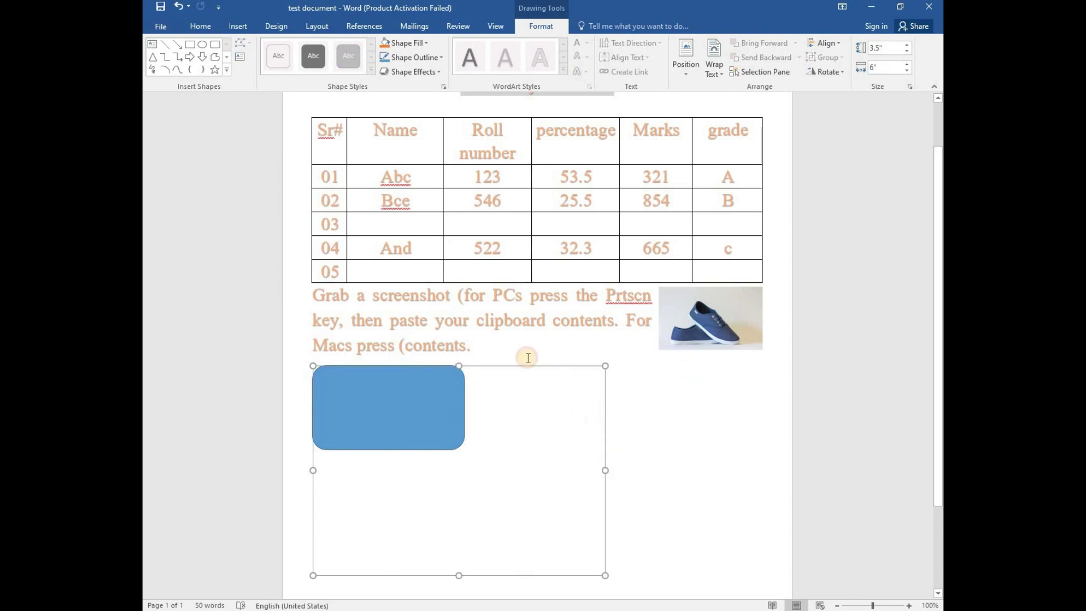
key(Delete)
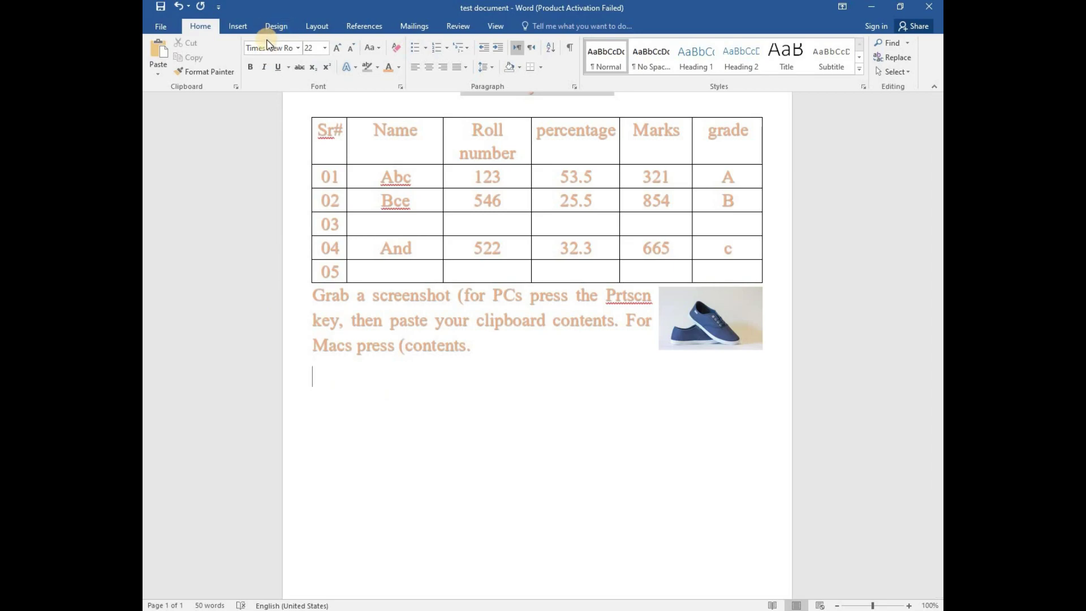
key(ctrl+z)
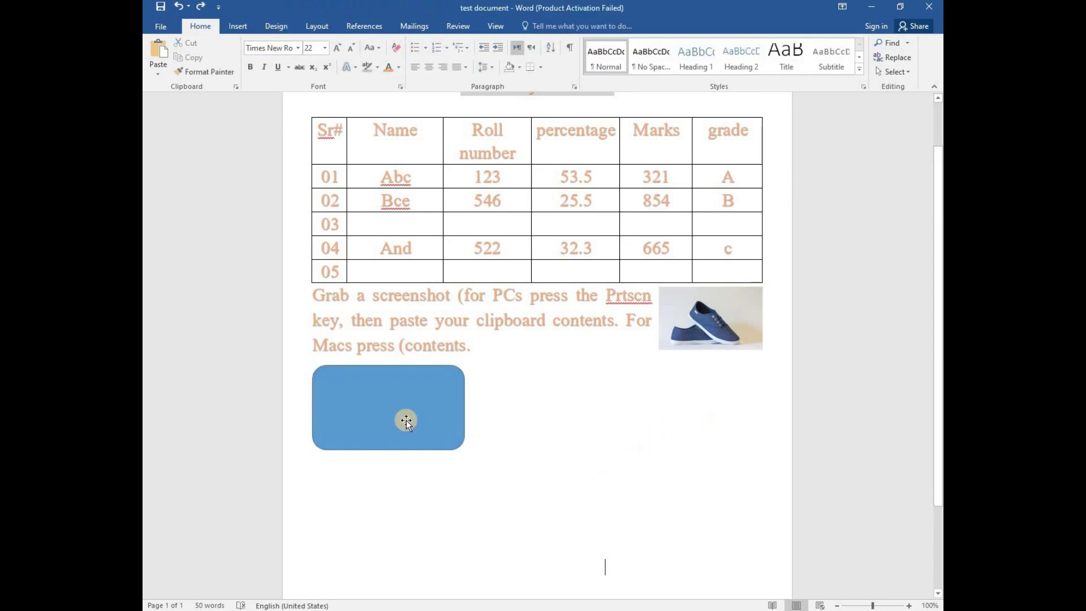
drag(396, 423, 436, 433)
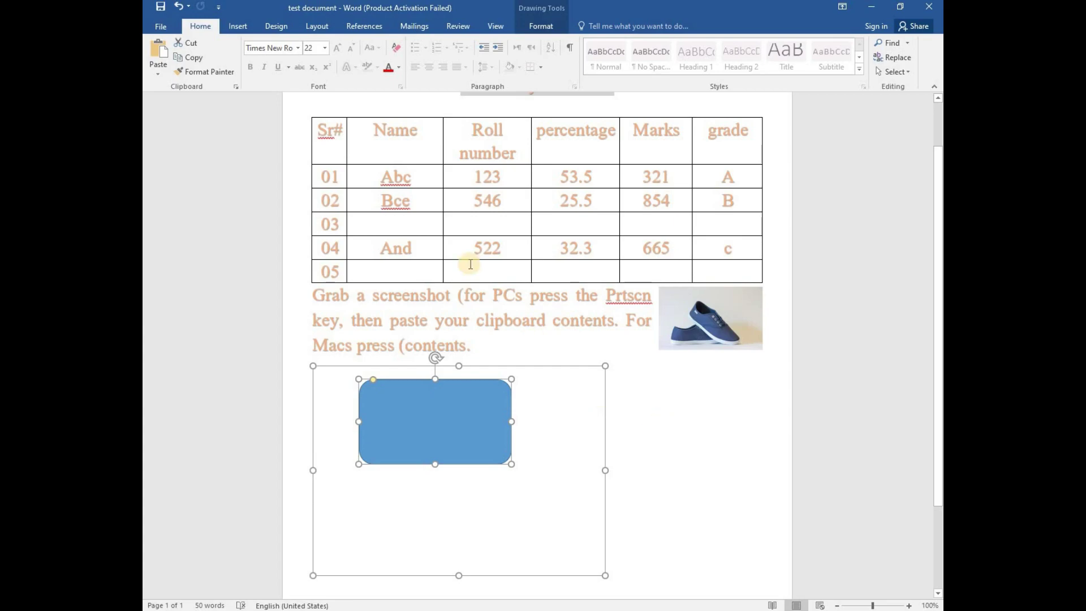
Apply a gray shape style to the rounded rectangle and add the text "Anything you want to write in this shape" inside it.
click(551, 13)
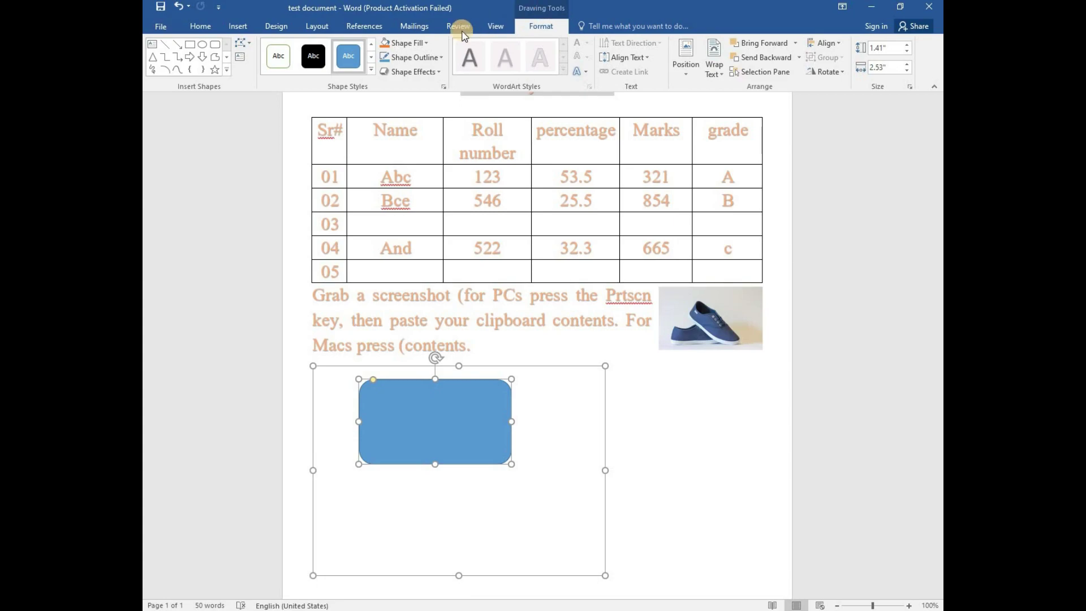
click(371, 58)
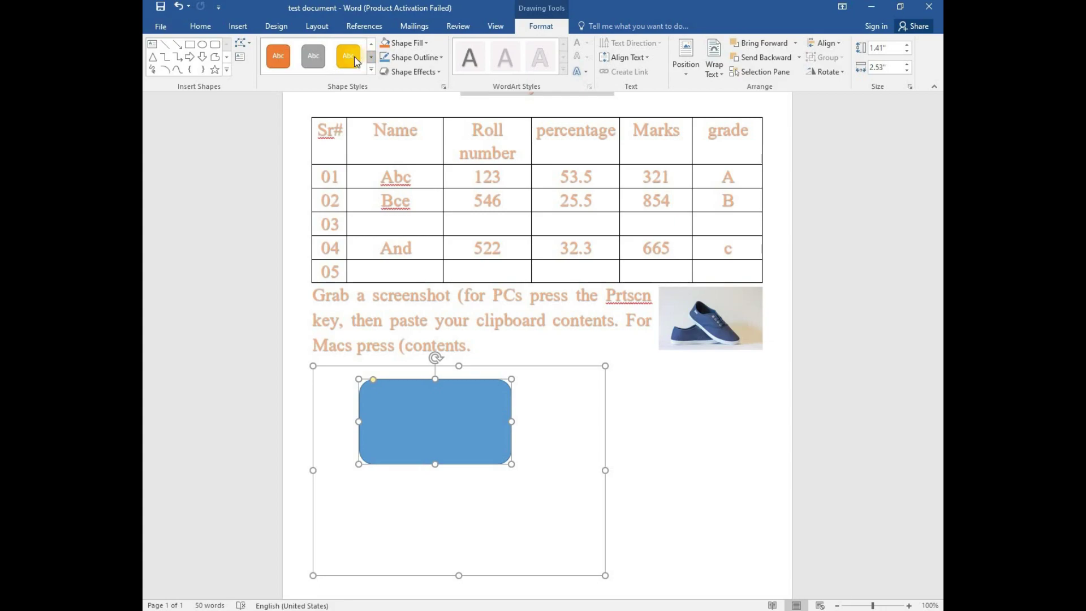
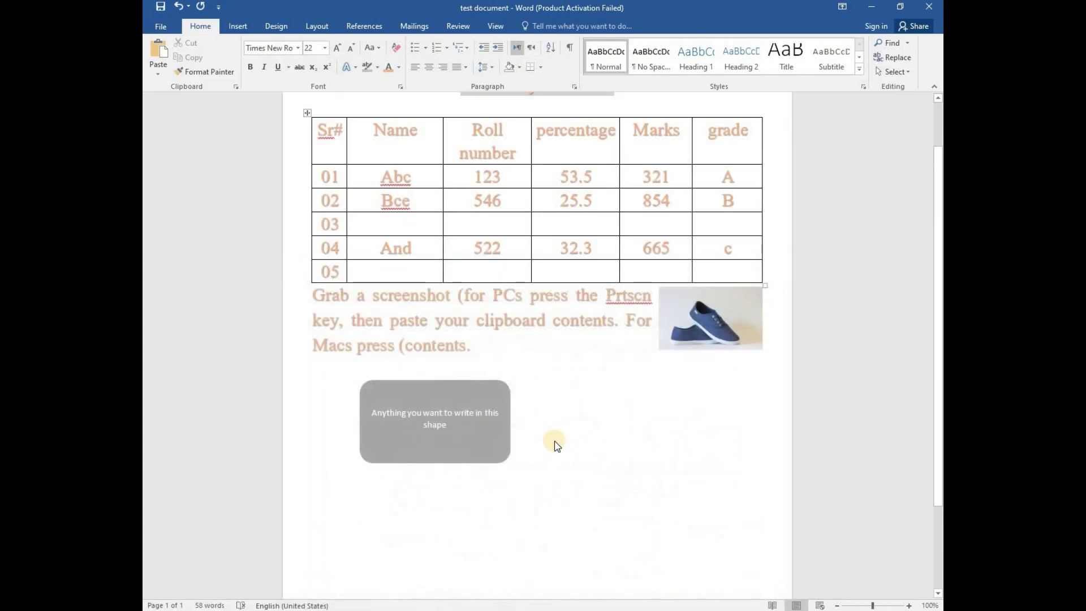
click(560, 389)
key(Escape)
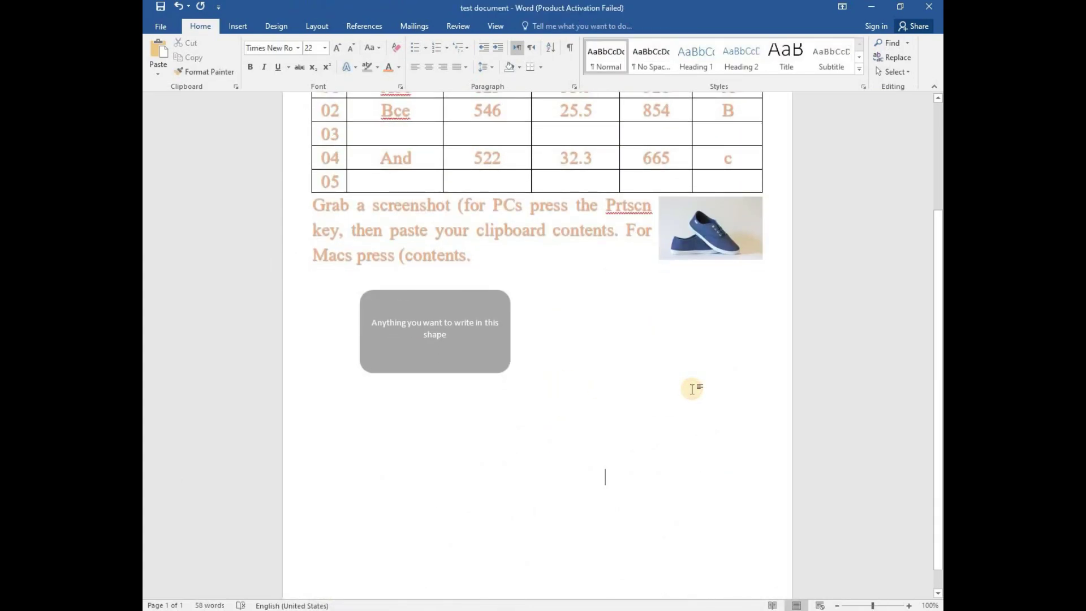
Insert a page break after the drawing canvas to start a blank second page.
key(ctrl+Return)
scroll(651, 408, down, 3)
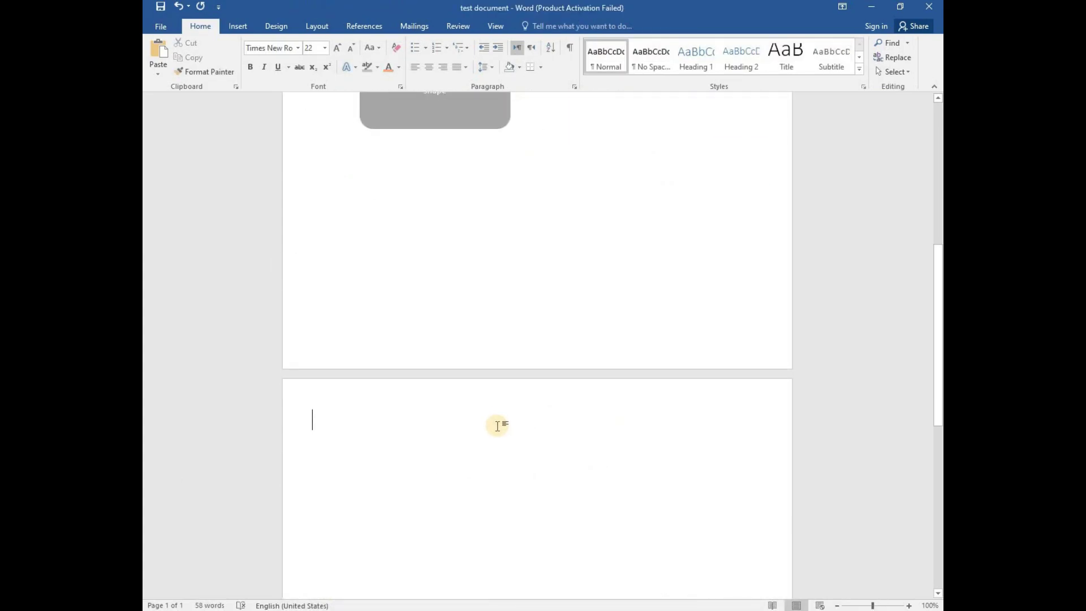
scroll(498, 425, down, 4)
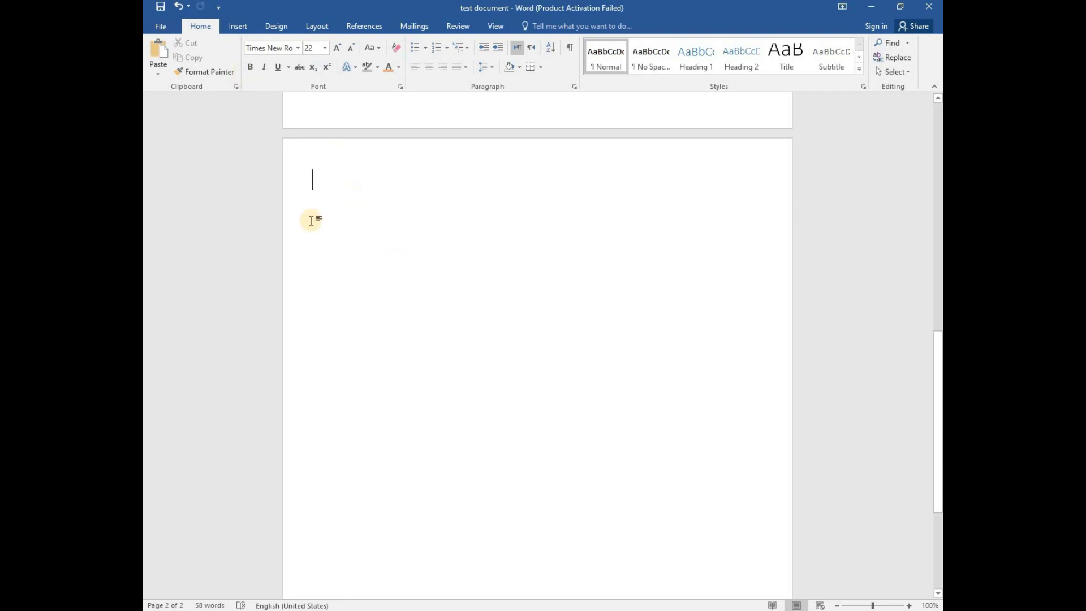
Set the document's page color to the middle gray shade of the white theme color.
click(271, 26)
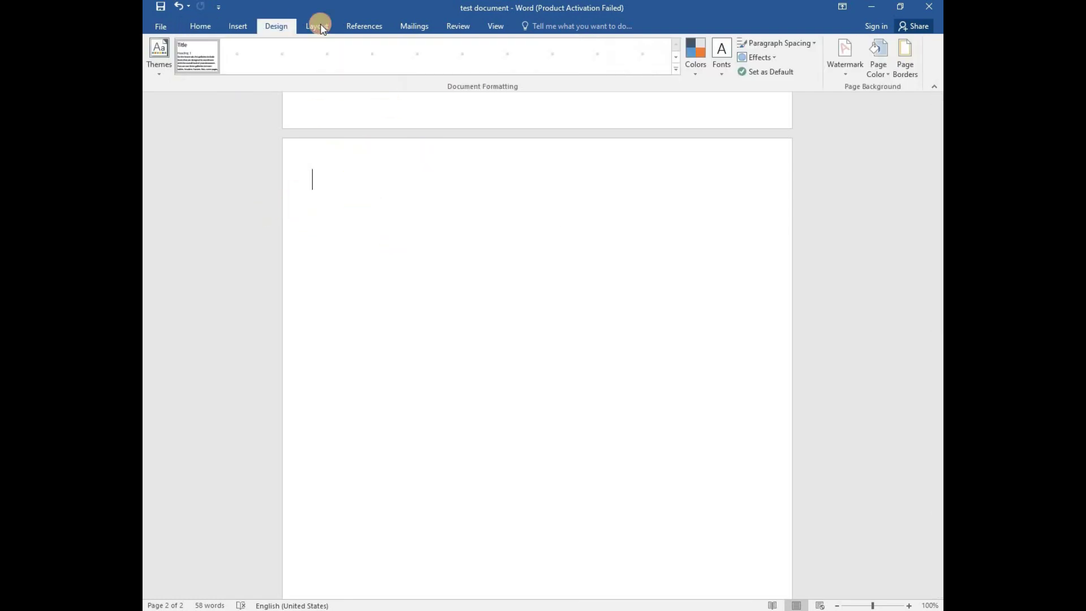
click(315, 25)
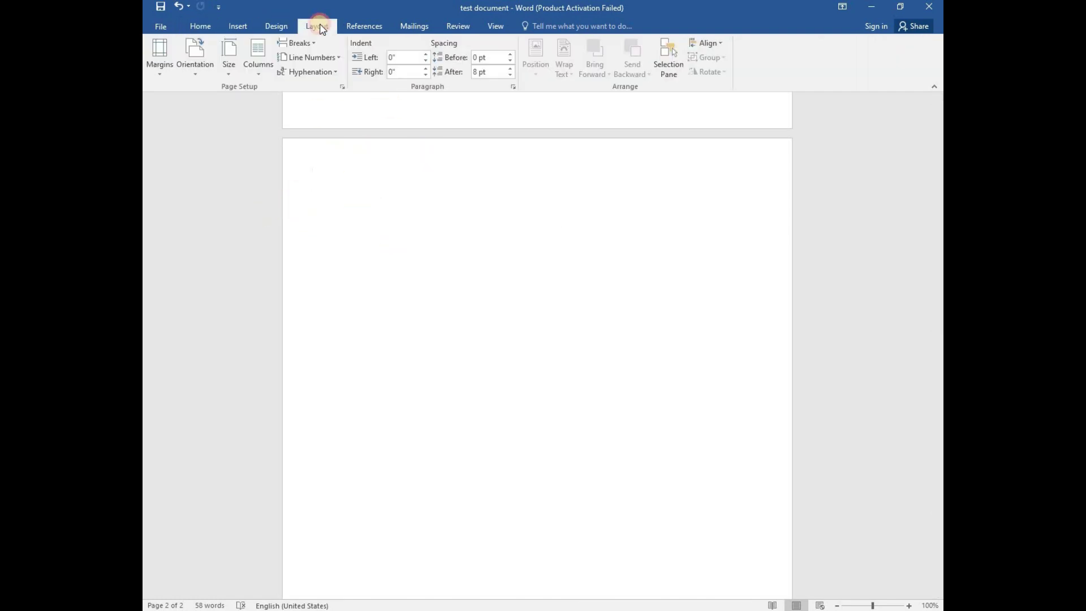
click(277, 26)
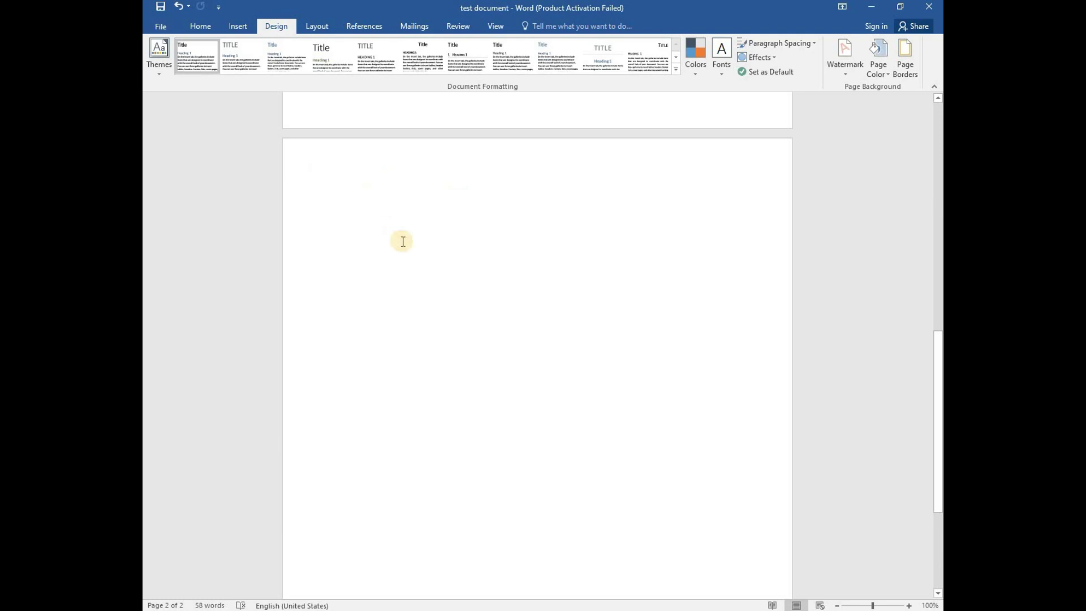
scroll(405, 243, up, 5)
scroll(416, 260, down, 5)
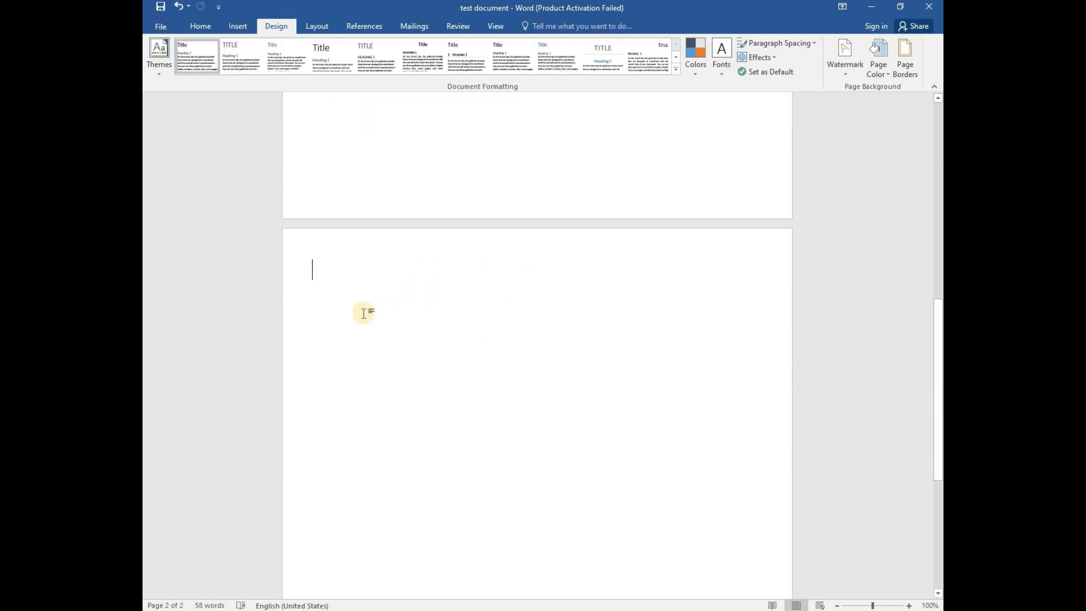
scroll(543, 232, up, 2)
scroll(543, 229, up, 10)
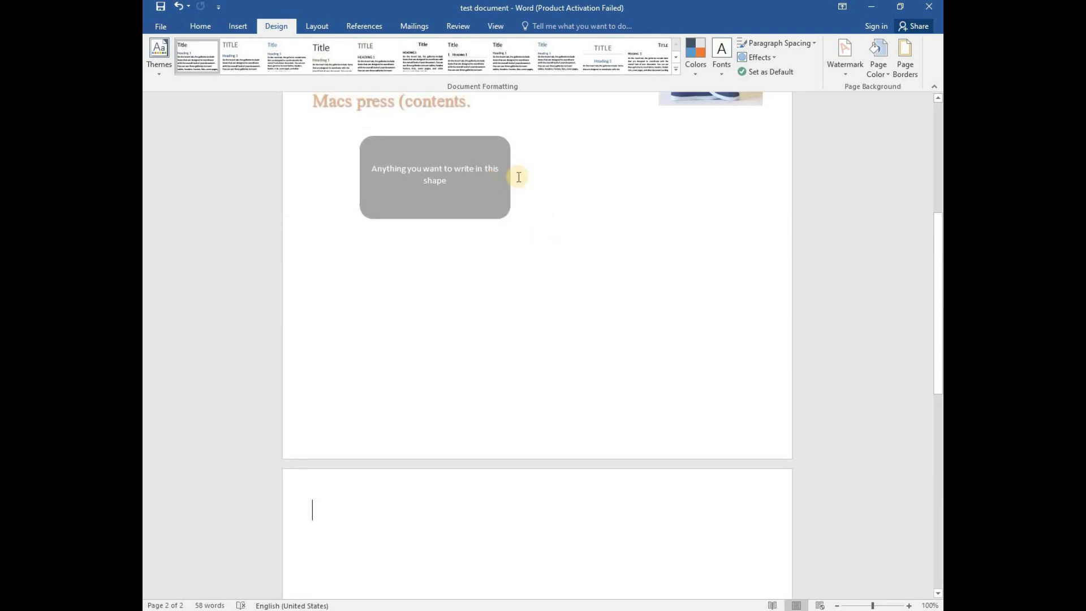
scroll(594, 308, down, 10)
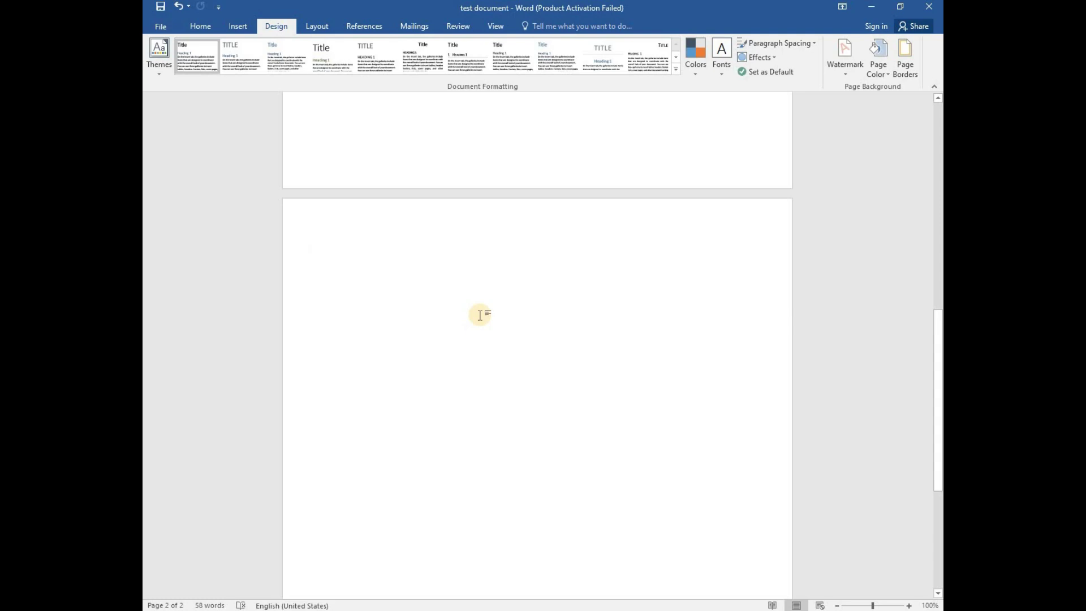
click(878, 66)
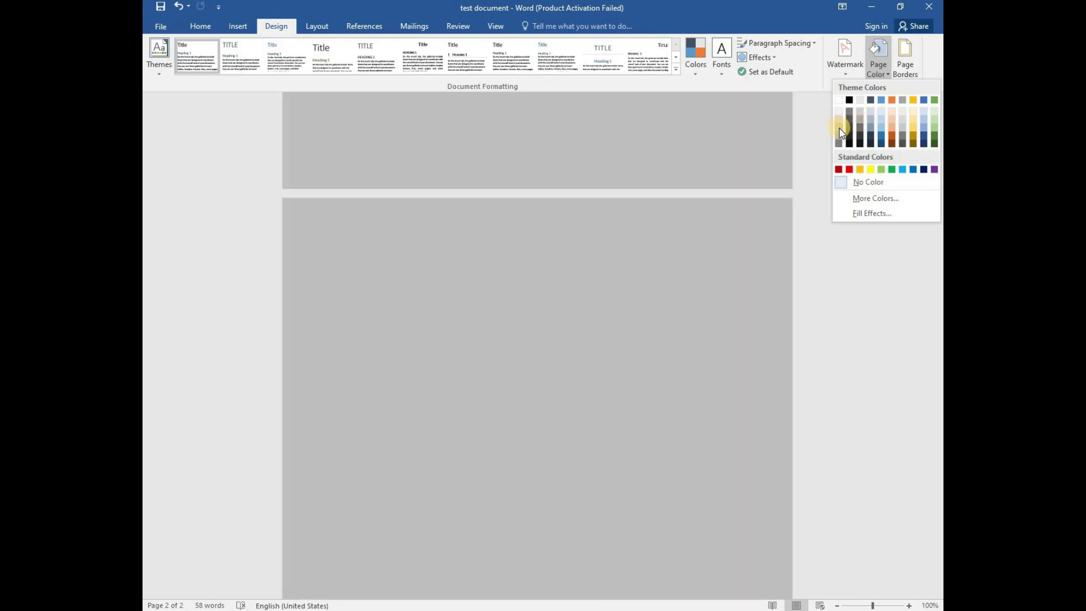
click(839, 128)
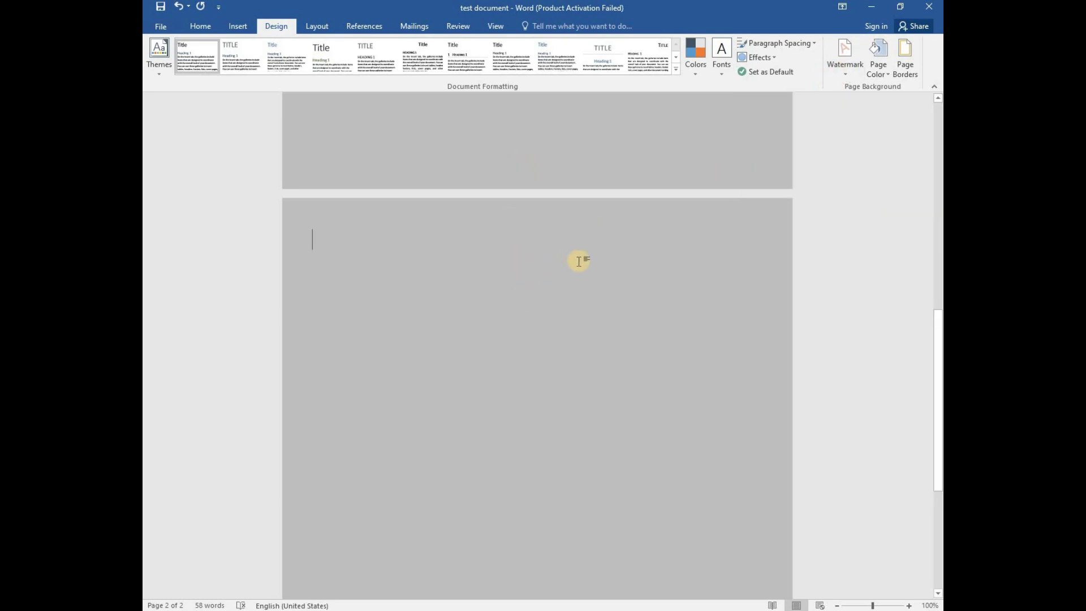
Add a custom text watermark reading "ASAP" in Calibri, auto size, gray, semitransparent, with diagonal layout.
scroll(578, 260, down, 3)
scroll(578, 261, up, 10)
scroll(578, 260, down, 3)
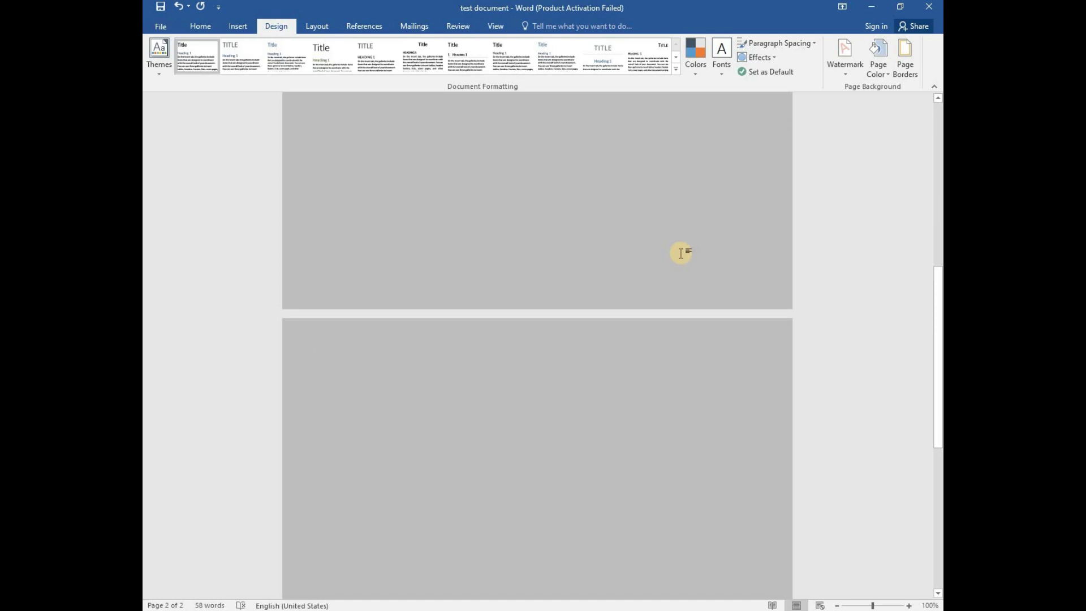
scroll(606, 305, down, 3)
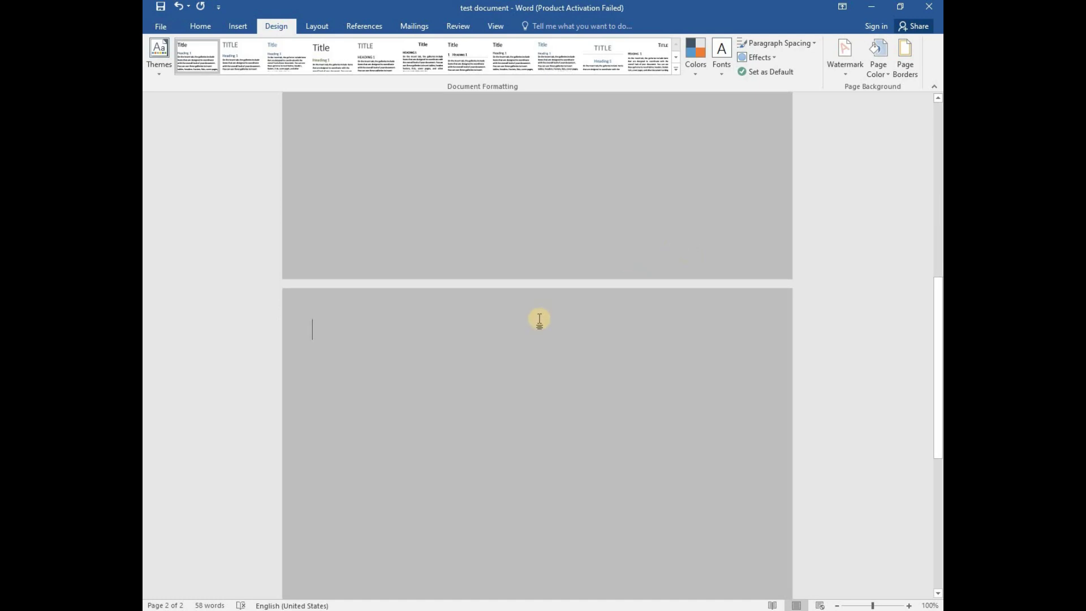
scroll(532, 340, down, 1)
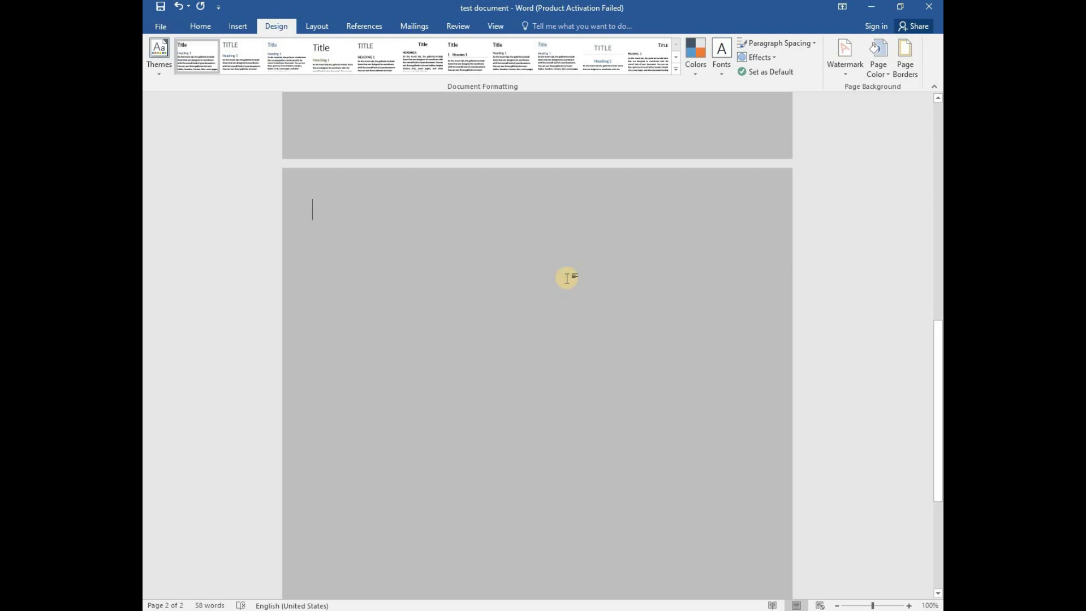
click(850, 74)
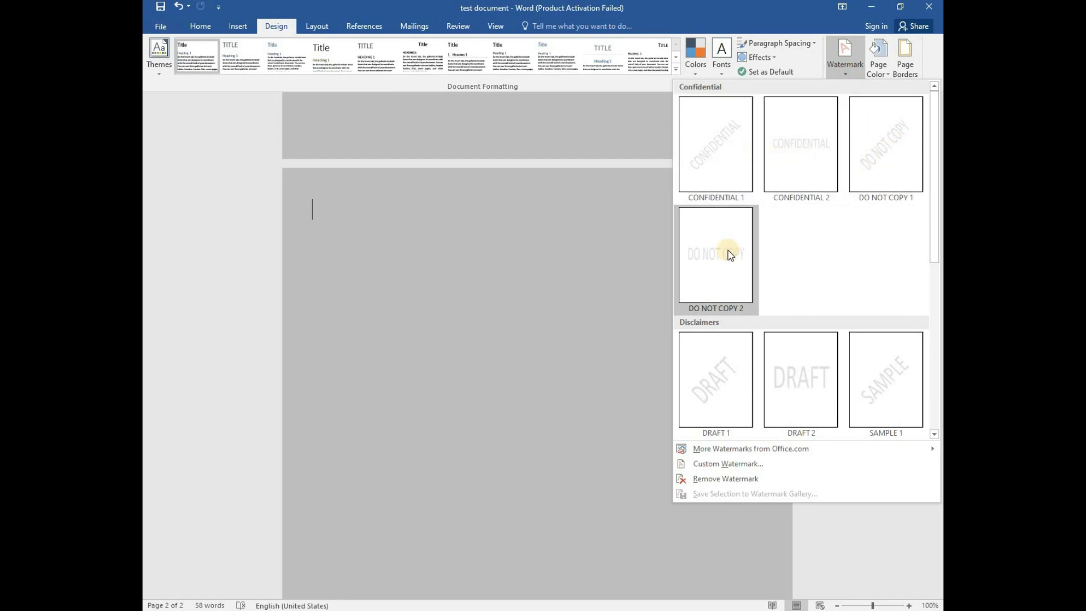
click(744, 463)
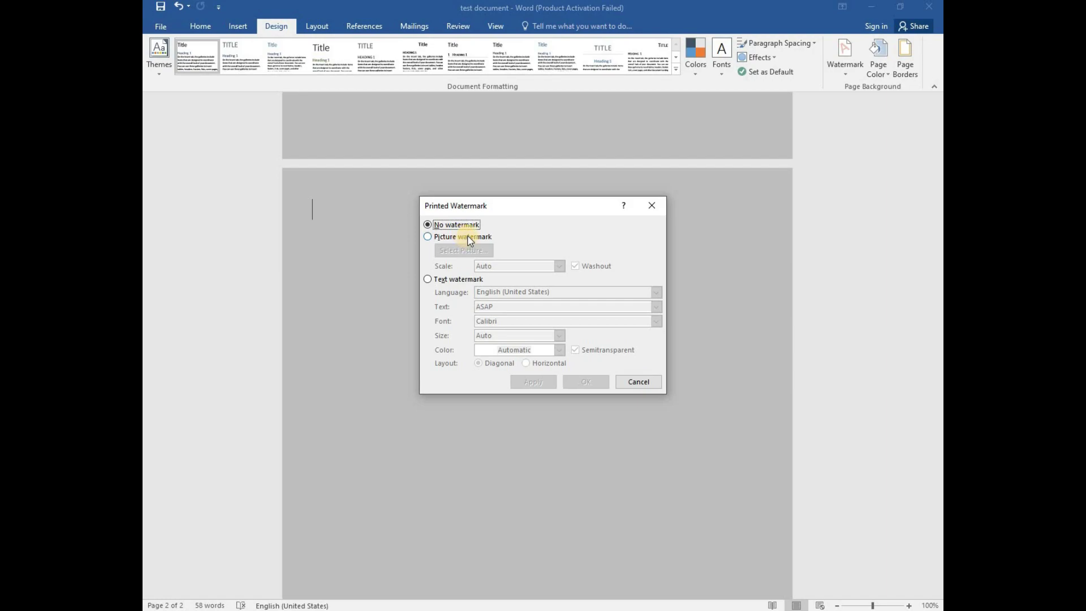
click(476, 279)
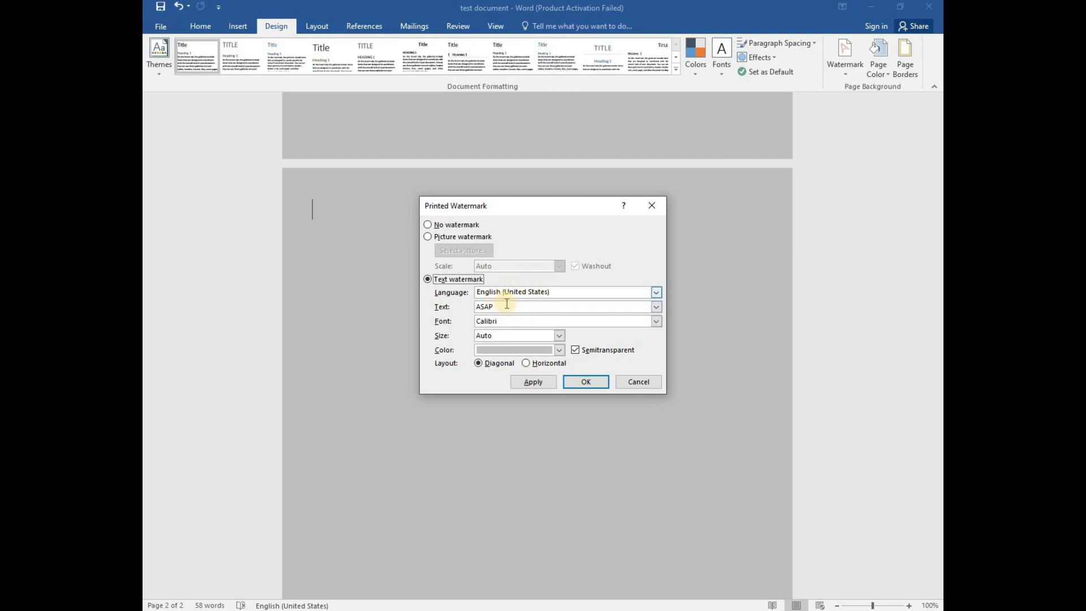
click(586, 381)
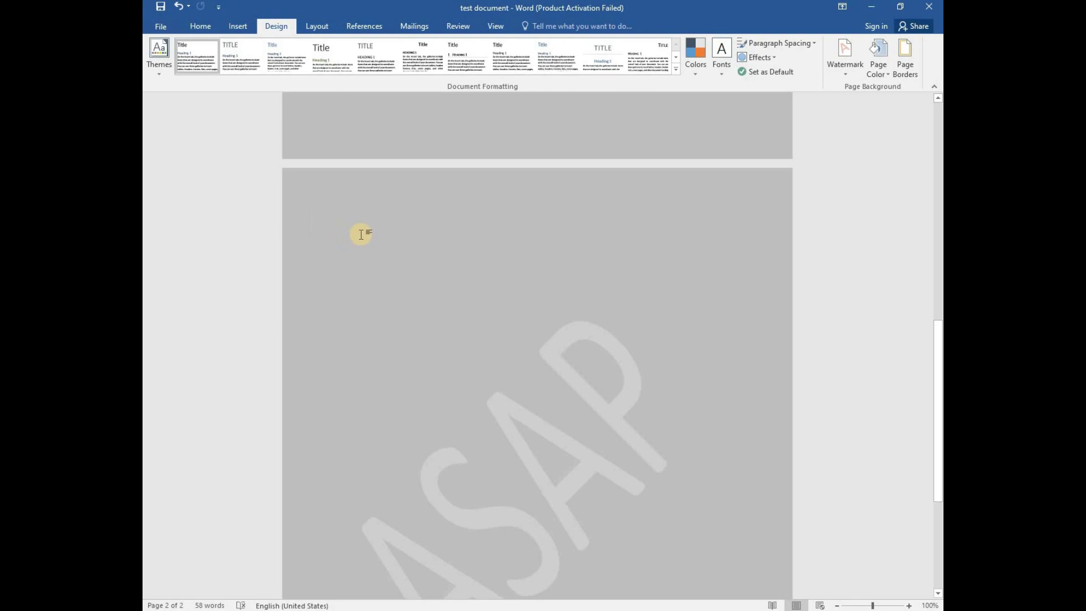
text(fsfs)
key(BackSpace)
key(BackSpace)
key(BackSpace)
key(BackSpace)
Examine the watermark on both pages and review its color and size choices in the custom watermark settings.
scroll(510, 356, down, 3)
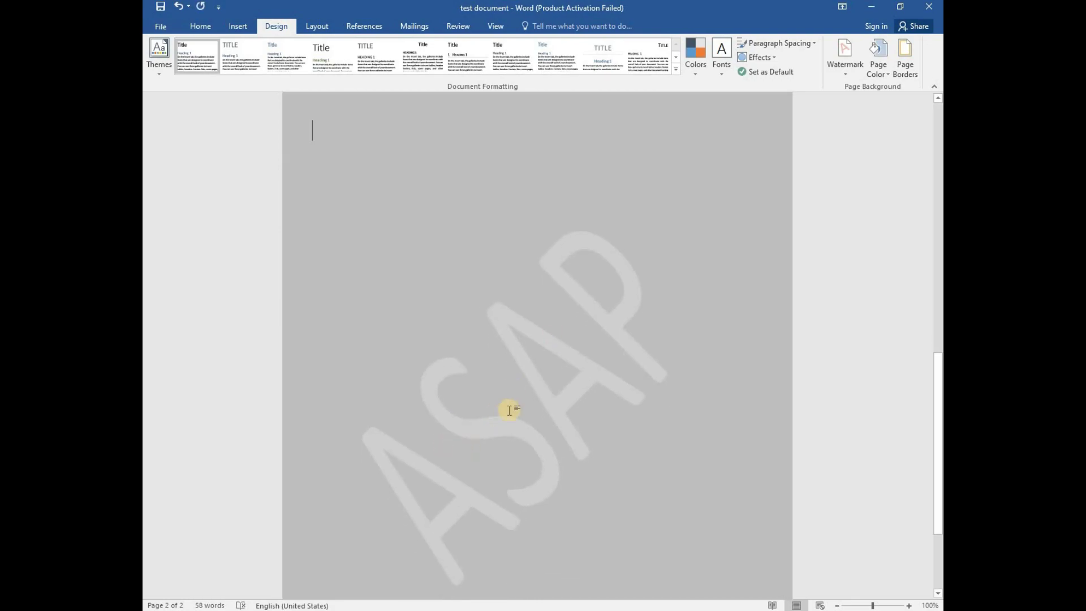
scroll(485, 400, down, 2)
scroll(504, 364, up, 10)
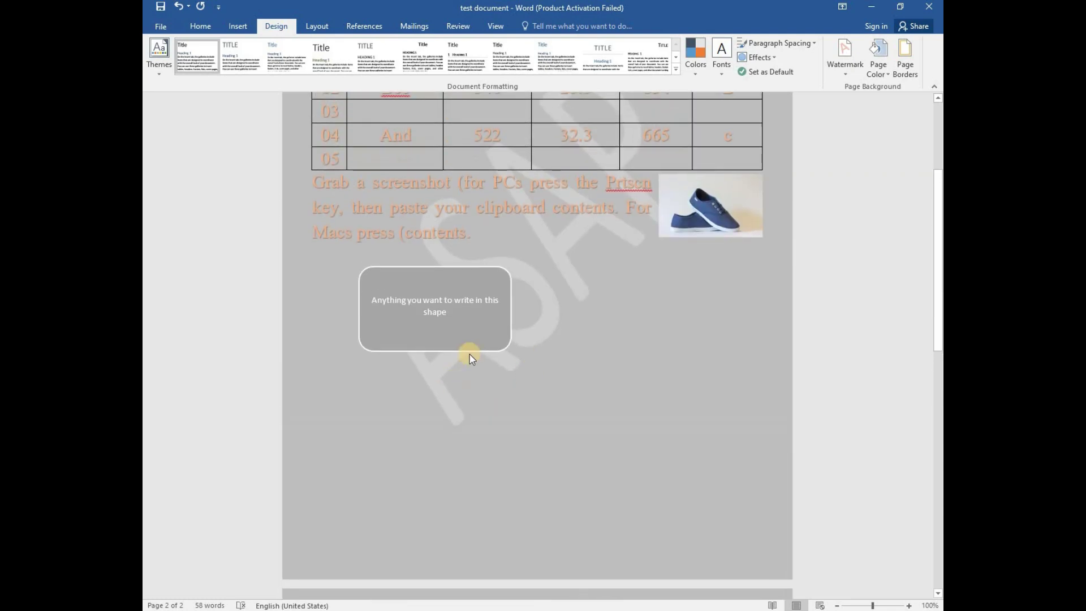
scroll(594, 260, up, 3)
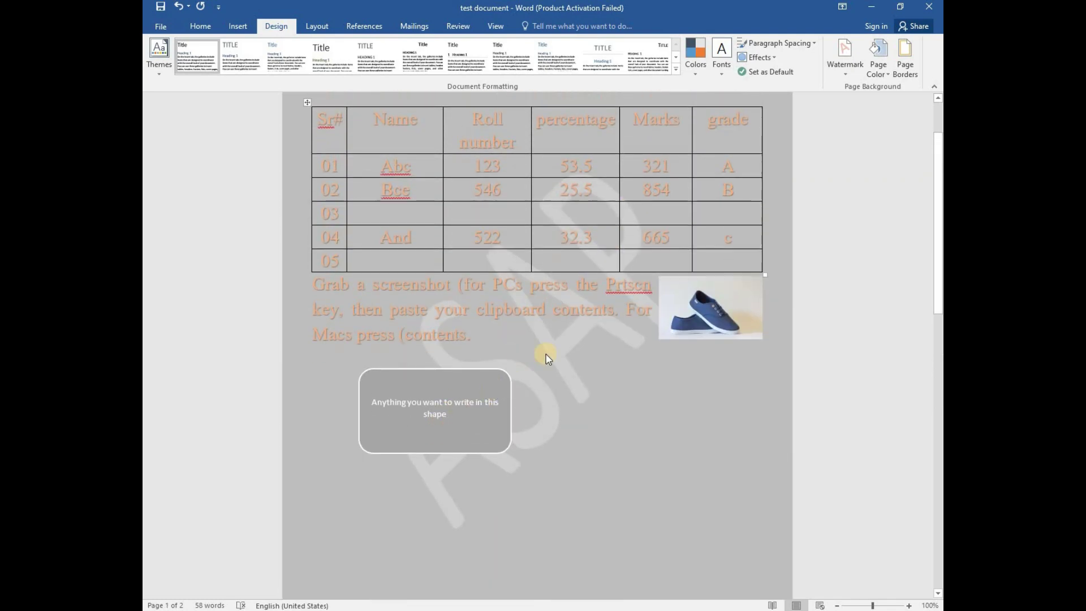
scroll(548, 358, down, 1)
click(845, 56)
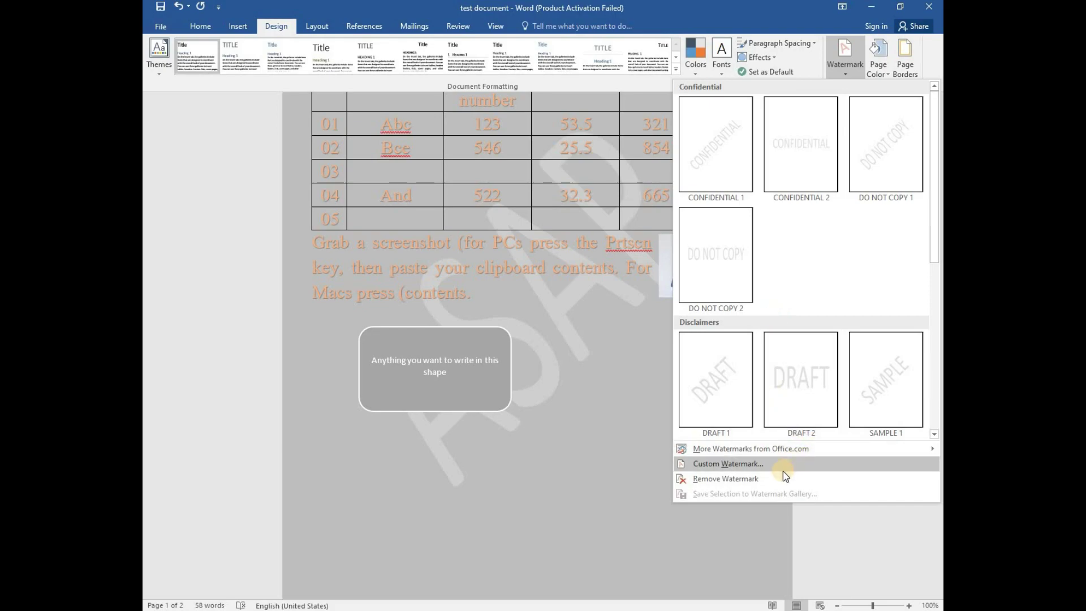
click(728, 464)
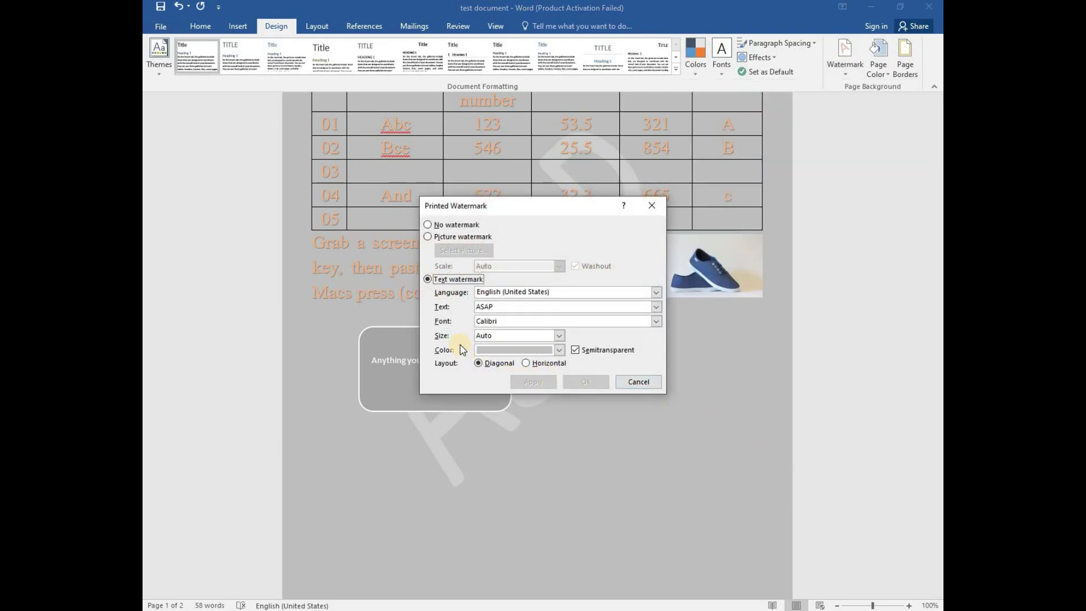
click(482, 363)
click(558, 349)
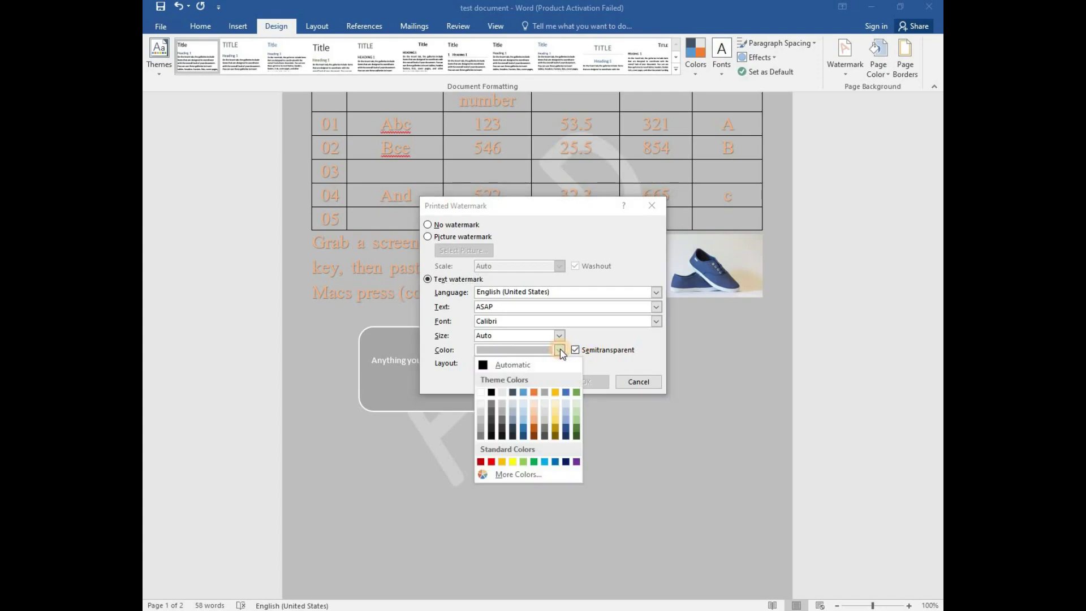
click(559, 349)
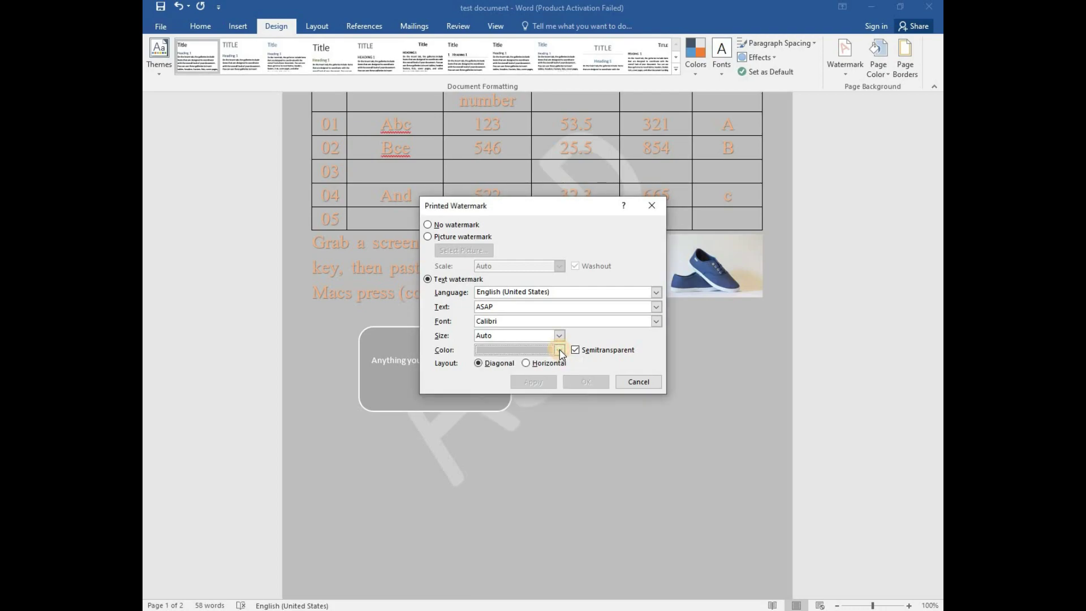
click(559, 336)
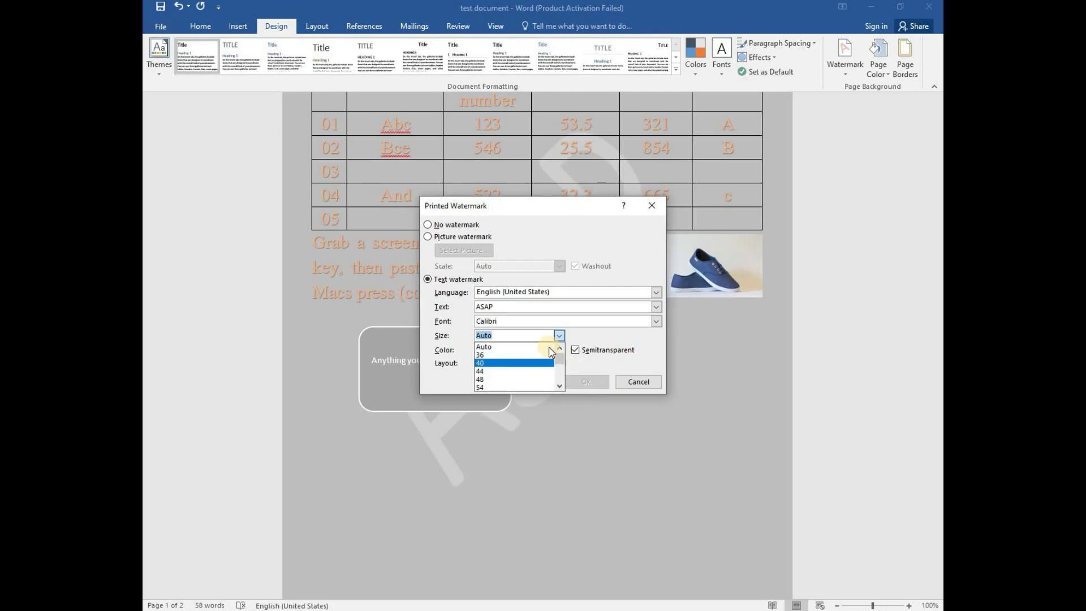
click(559, 339)
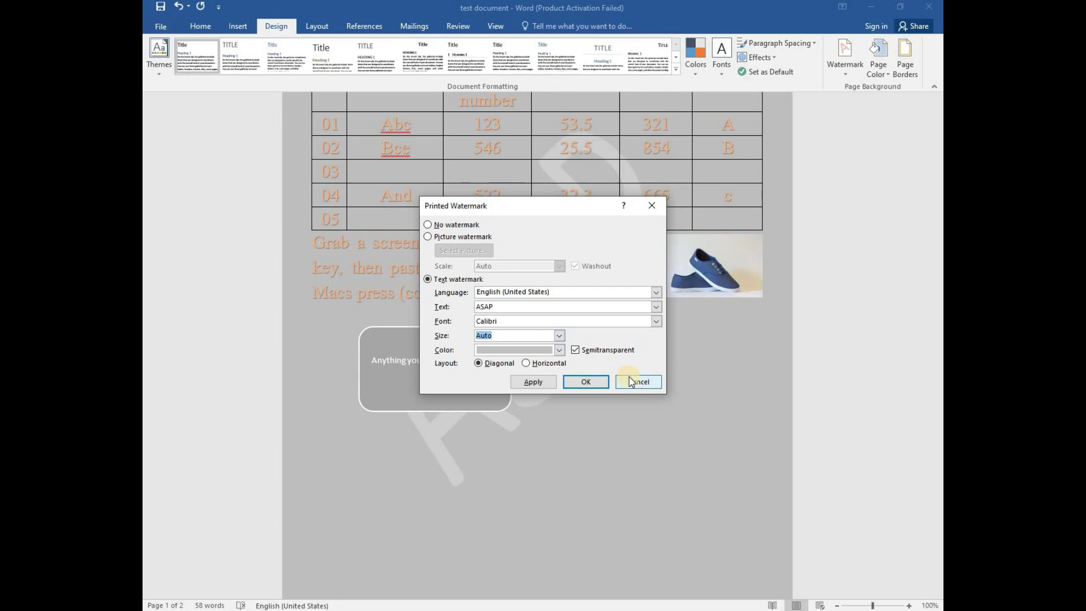
click(541, 382)
click(637, 382)
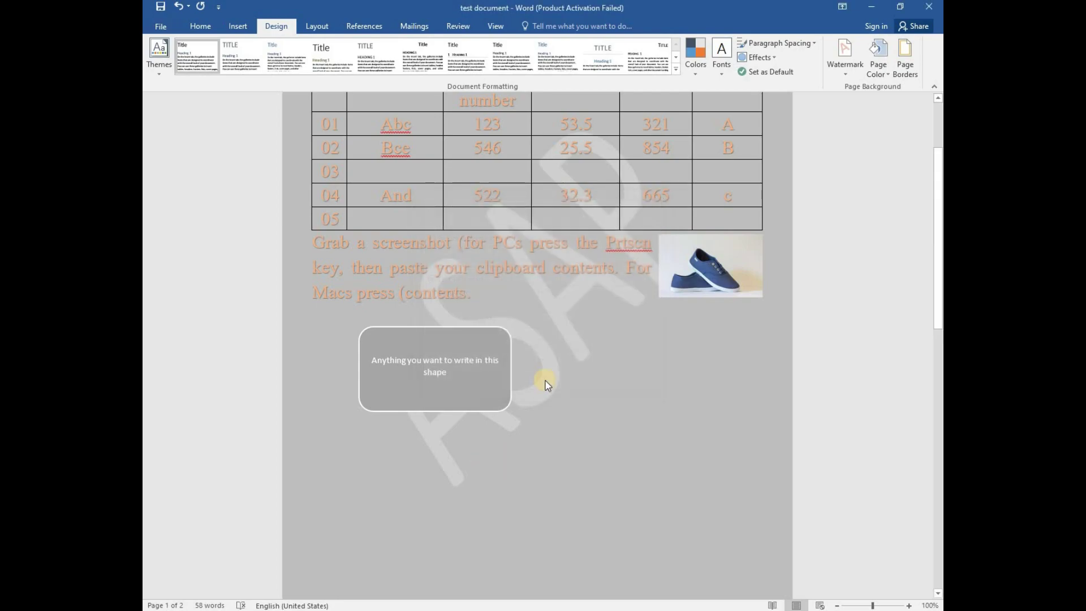
Apply a page border with a thick black line and gray outer edge to the whole document.
scroll(649, 355, up, 1)
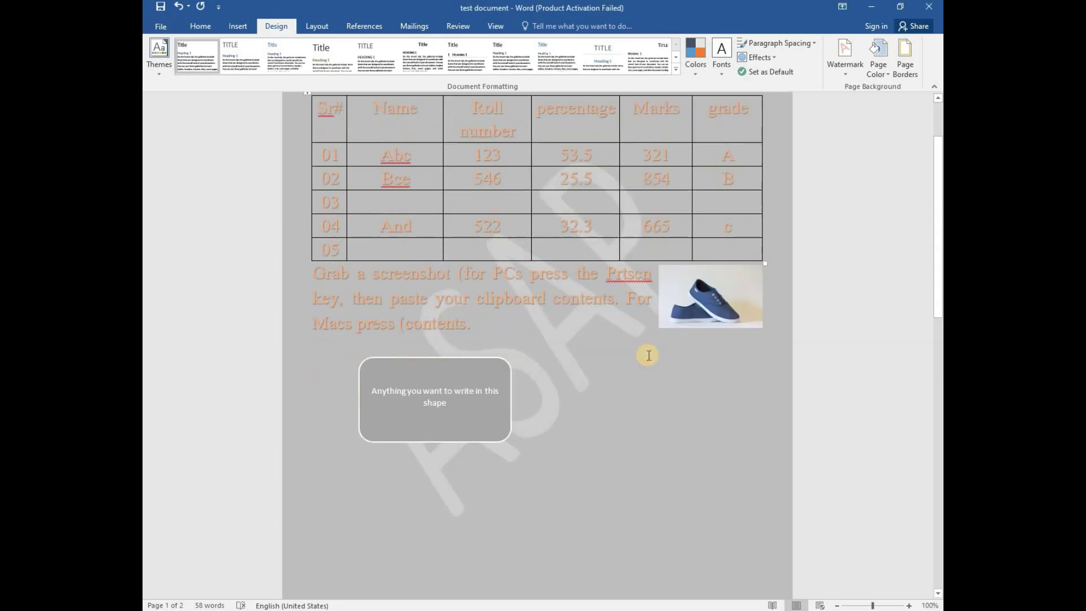
scroll(649, 355, down, 15)
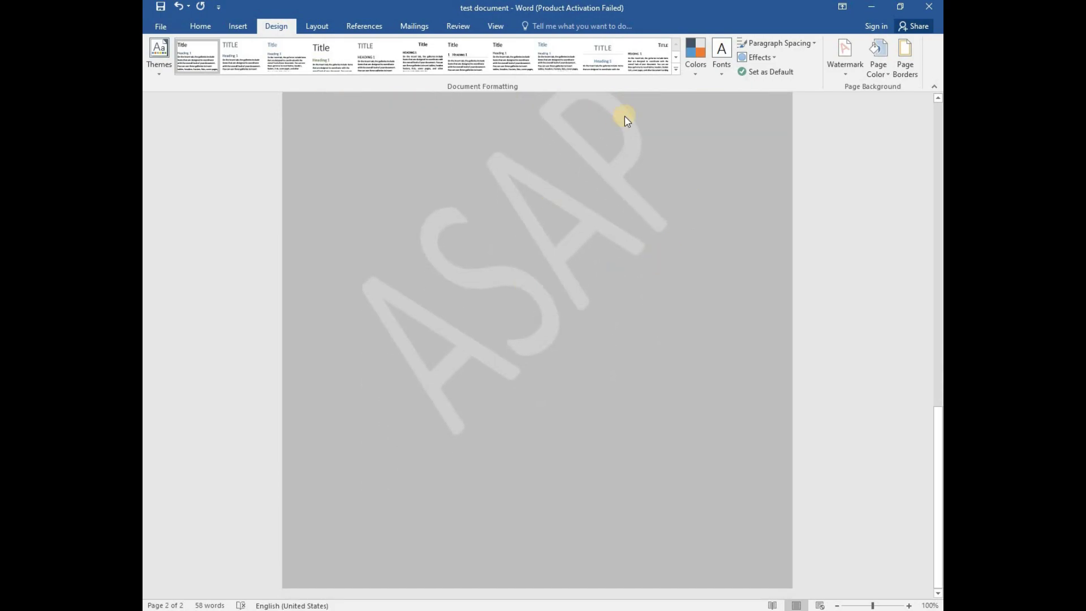
scroll(687, 201, up, 1)
scroll(686, 200, down, 1)
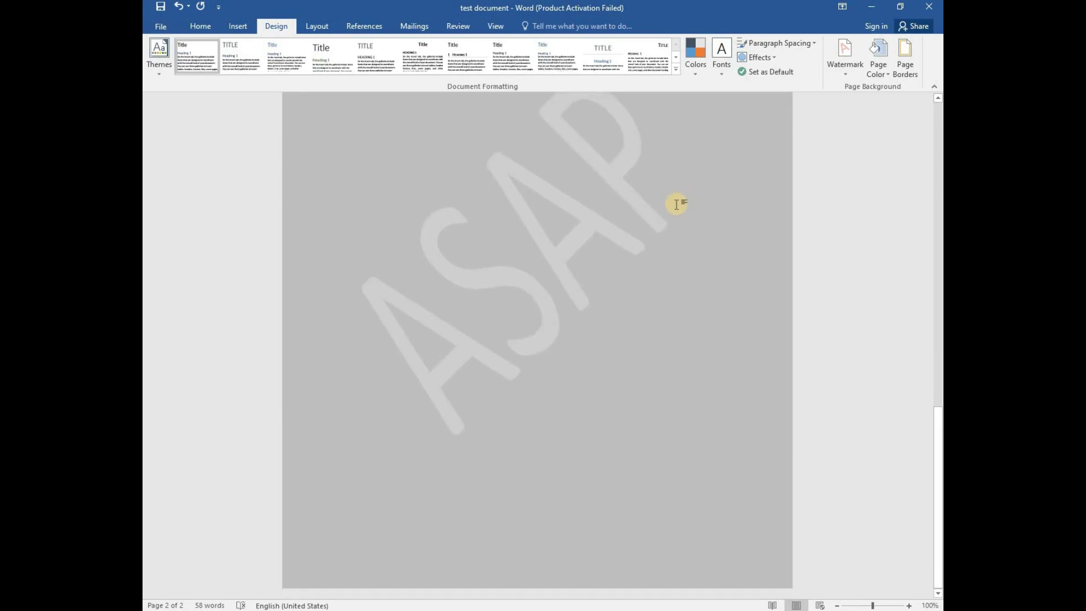
click(911, 70)
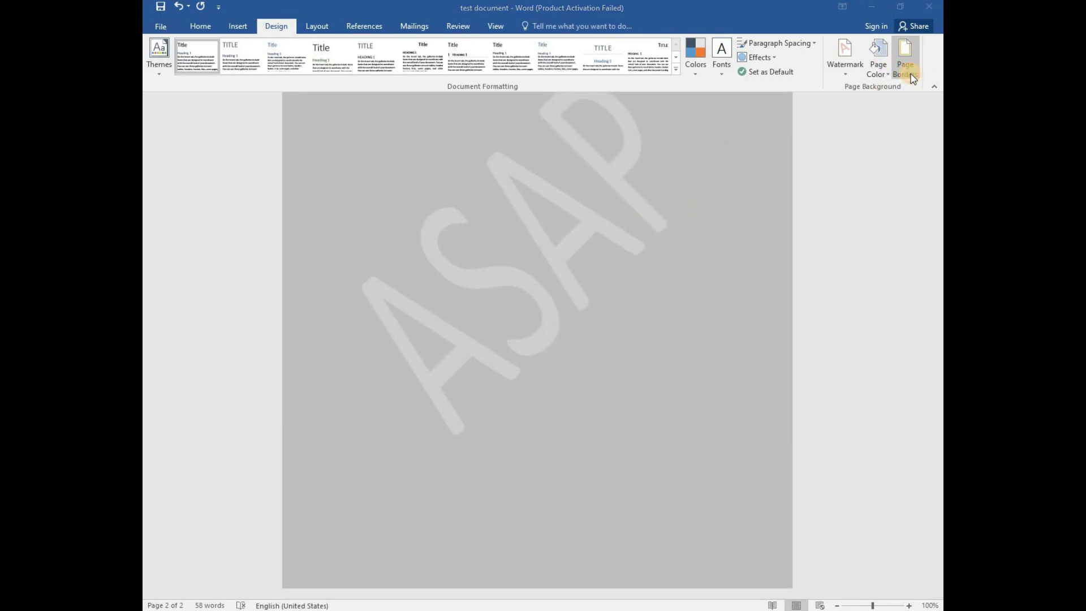
click(539, 269)
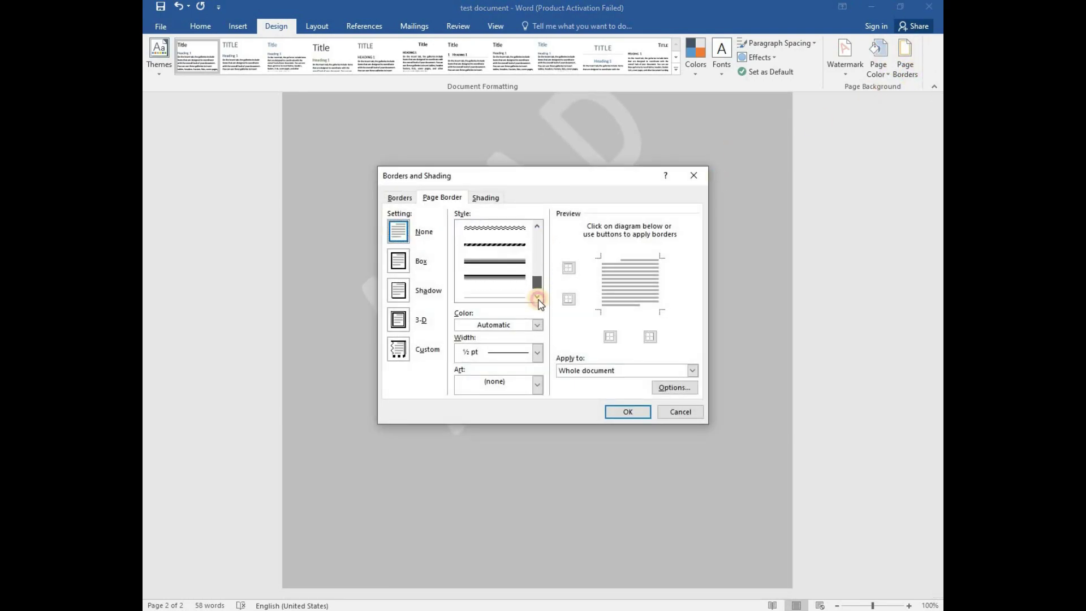
click(521, 261)
mouse_move(534, 290)
mouse_down()
mouse_move(559, 218)
mouse_move(538, 274)
mouse_up()
click(518, 274)
click(628, 412)
Review the page border, watermark and page color across both pages of the document.
scroll(622, 369, down, 8)
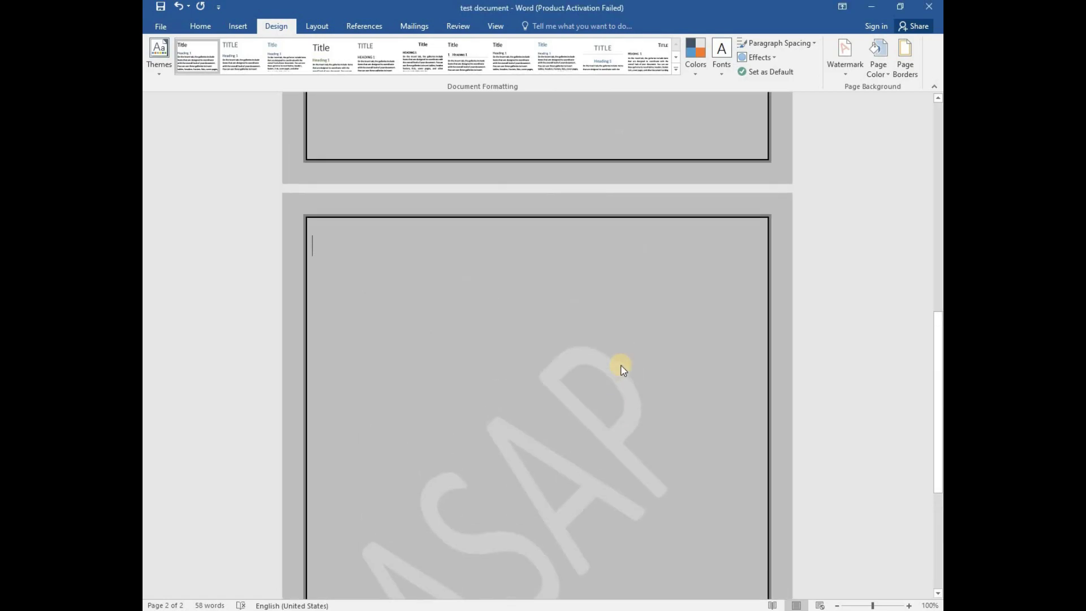
scroll(622, 369, up, 10)
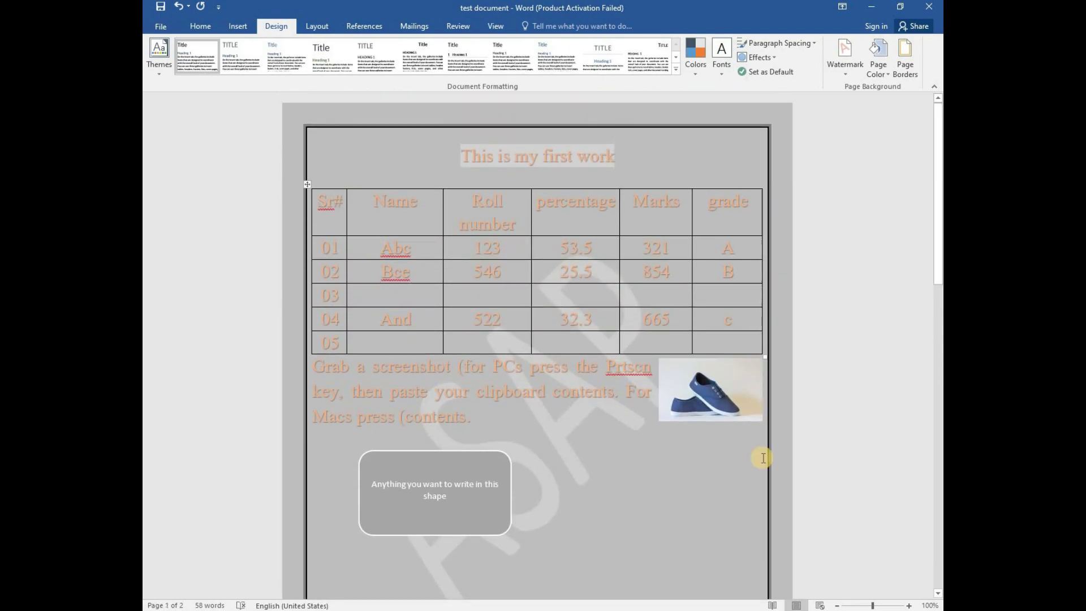
scroll(624, 465, down, 6)
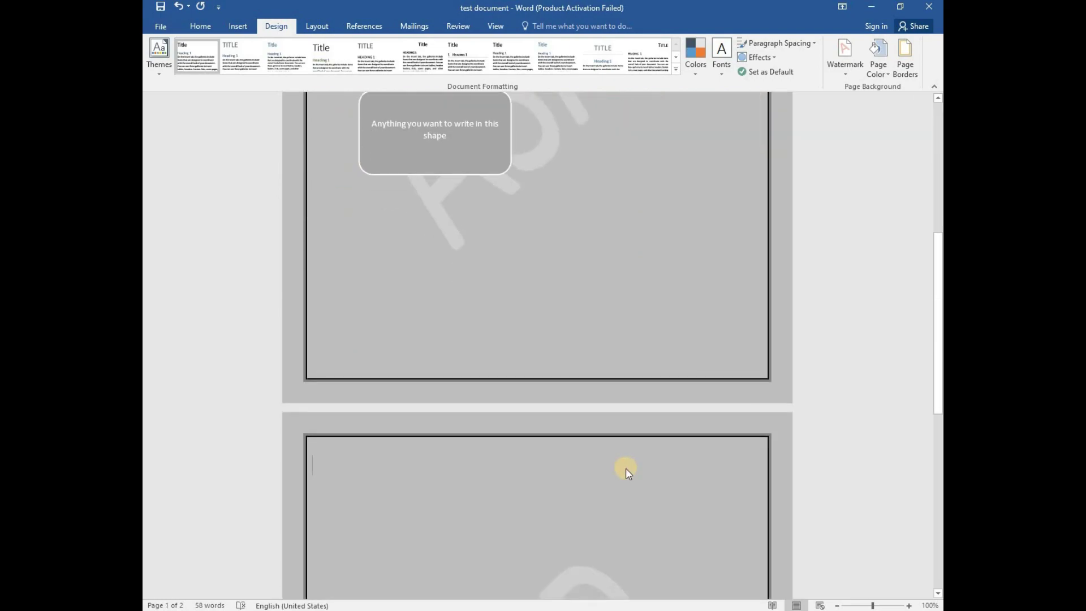
scroll(624, 464, down, 8)
scroll(612, 459, up, 10)
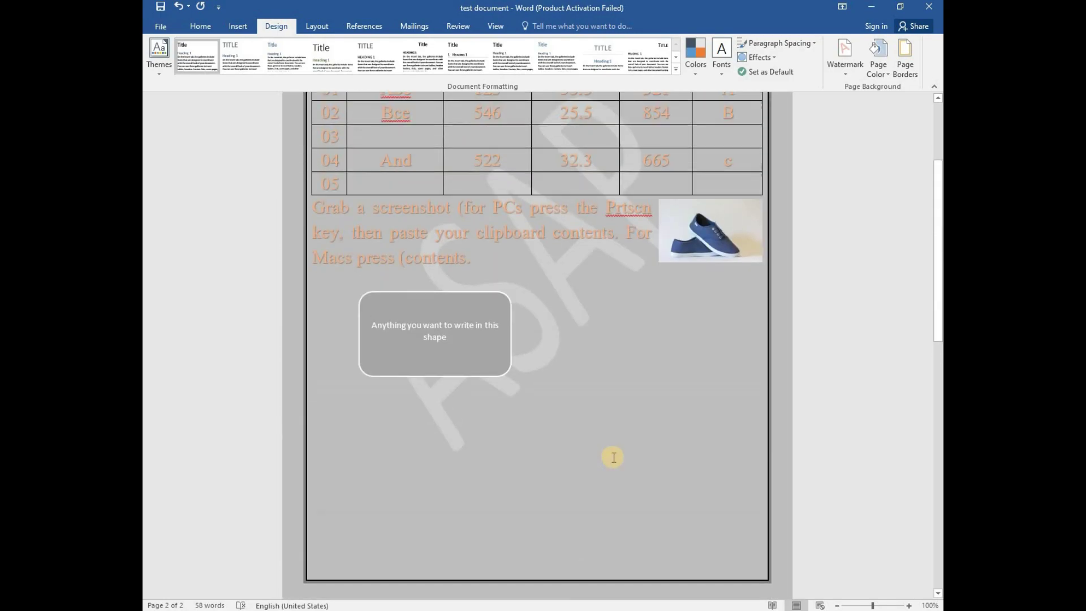
scroll(612, 457, up, 3)
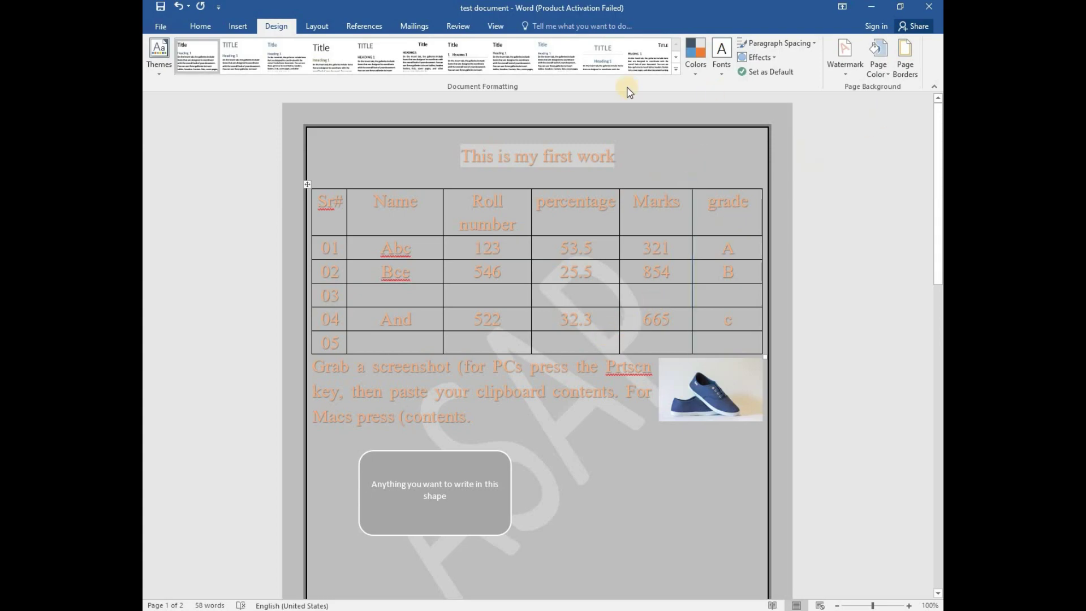
Review the available paper sizes for the document's page setup.
click(314, 29)
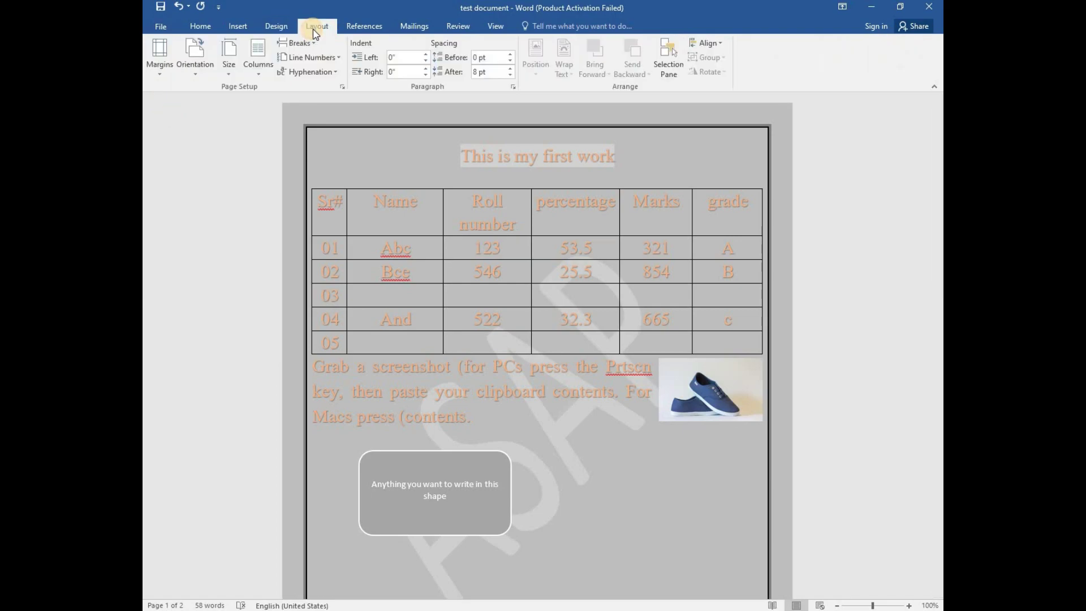
click(231, 73)
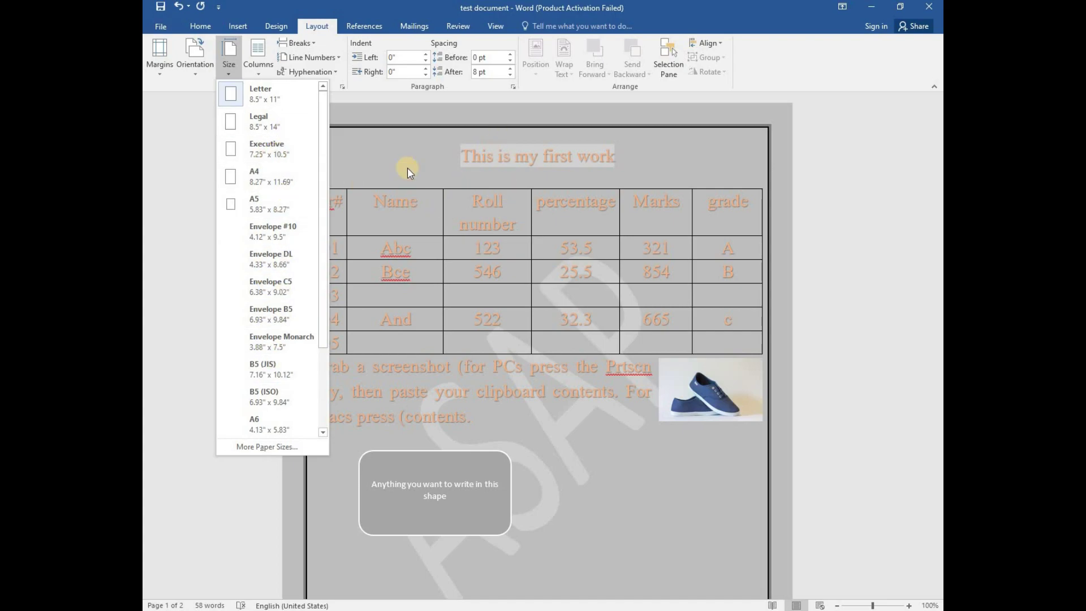
click(235, 73)
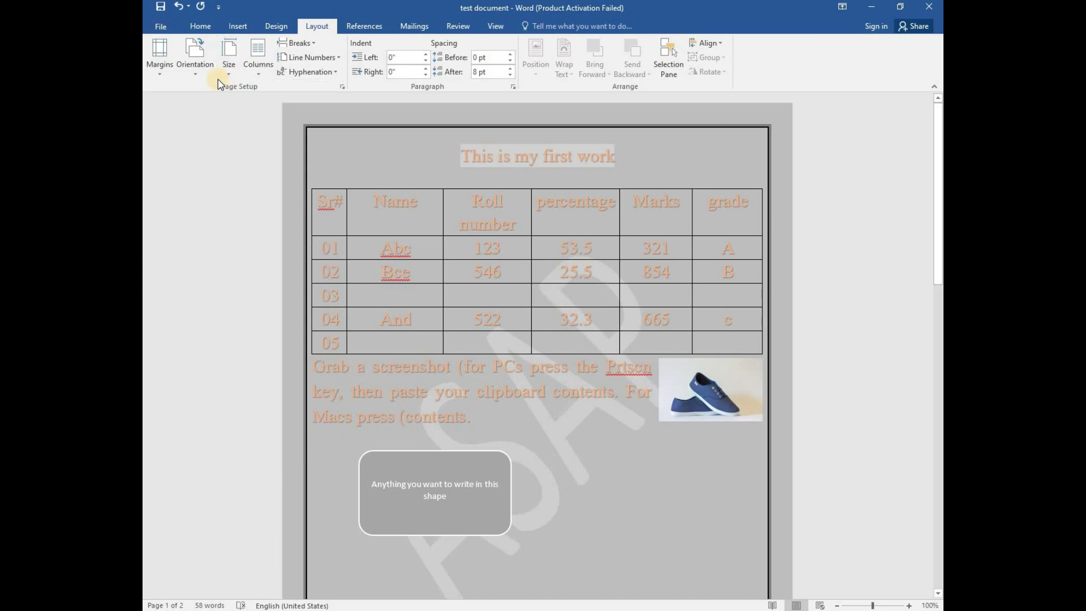
click(238, 26)
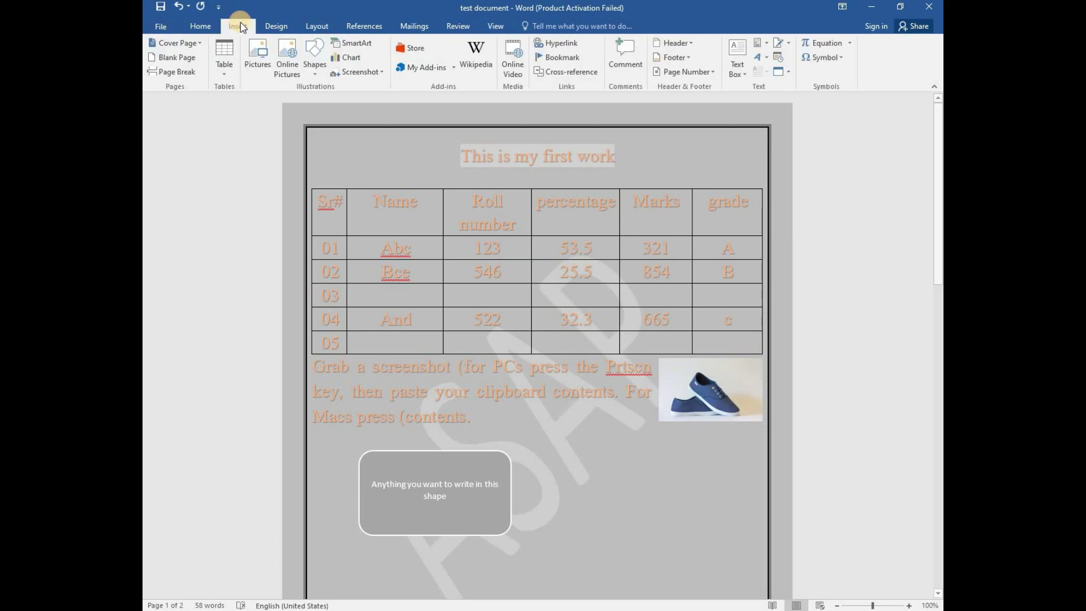
click(210, 26)
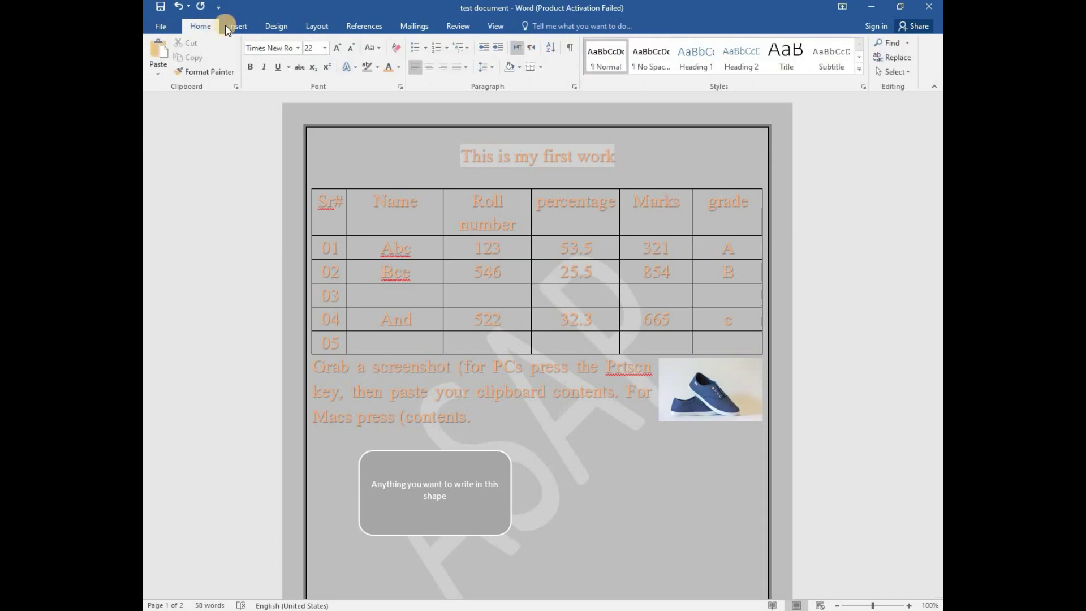
click(250, 26)
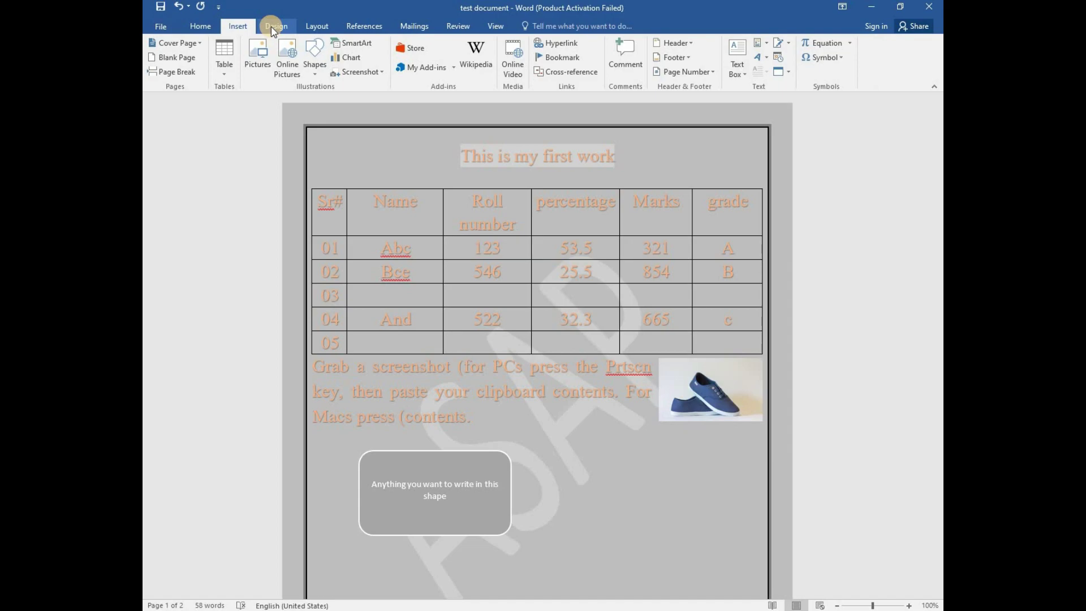
Enter "algebra" as the header text from the second page and leave header editing.
scroll(498, 235, down, 1)
scroll(497, 235, down, 8)
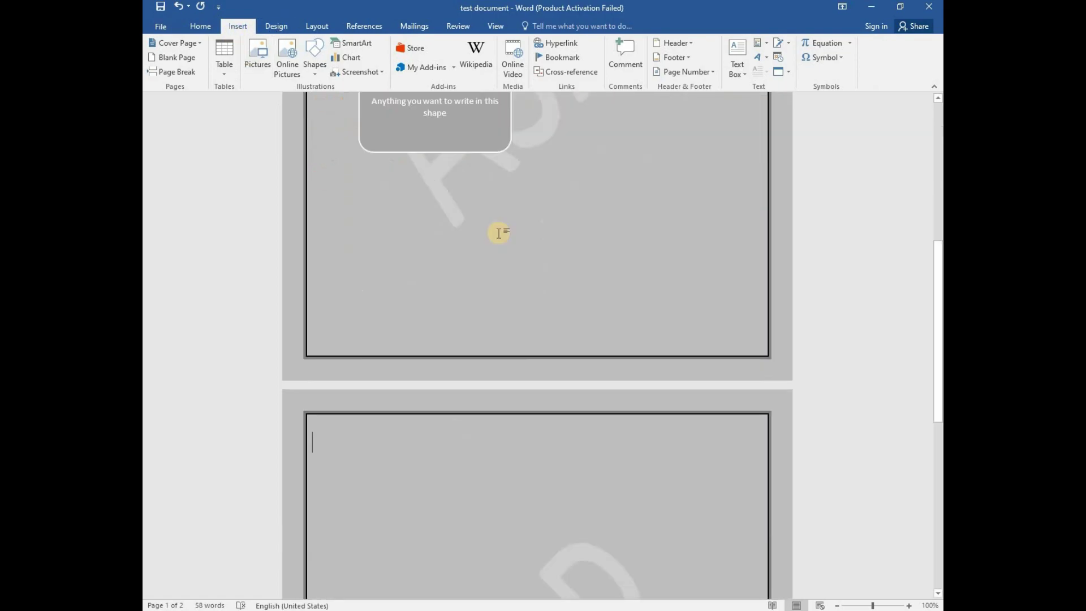
click(531, 208)
scroll(555, 214, down, 1)
scroll(553, 213, up, 1)
scroll(527, 181, down, 3)
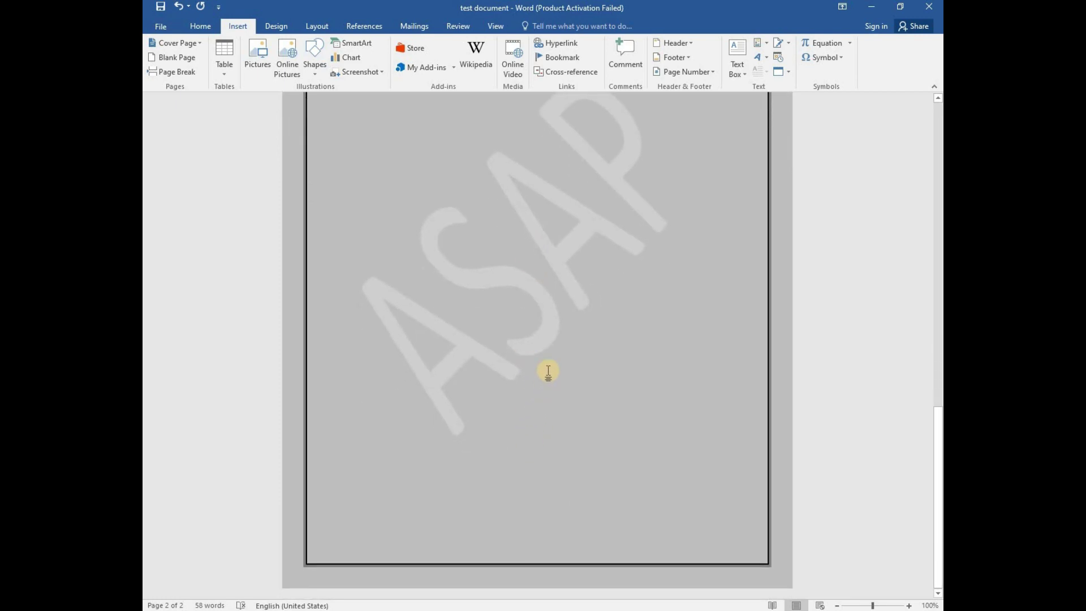
scroll(534, 185, up, 3)
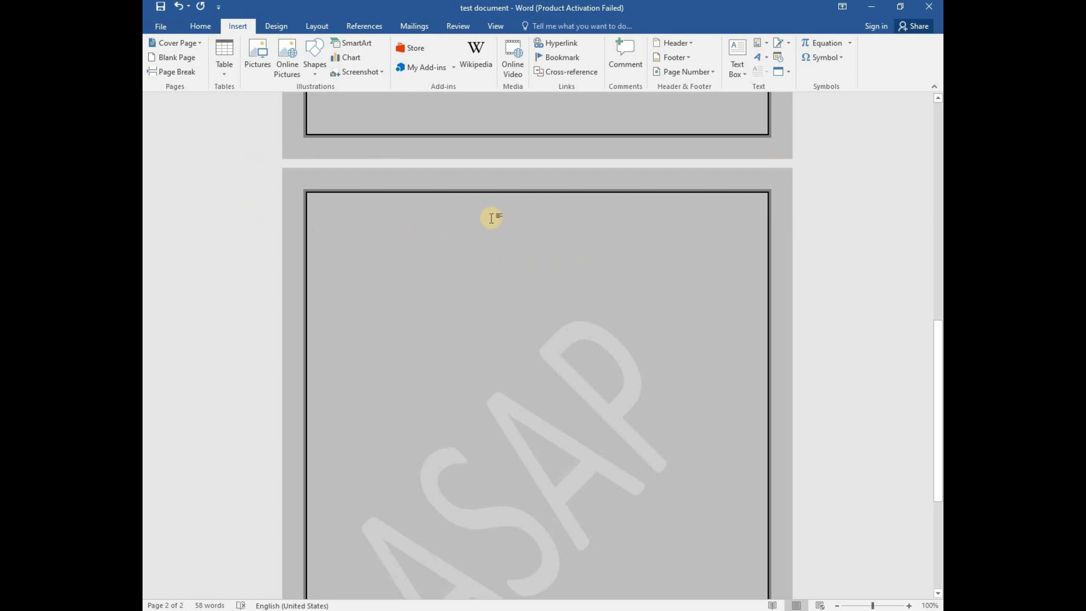
double_click(519, 198)
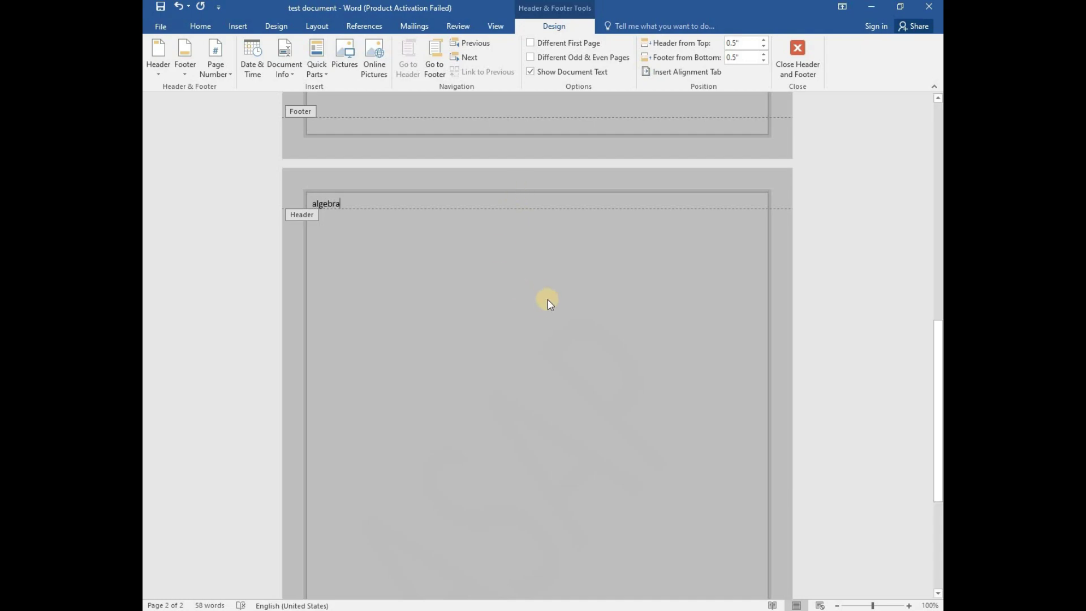
click(796, 52)
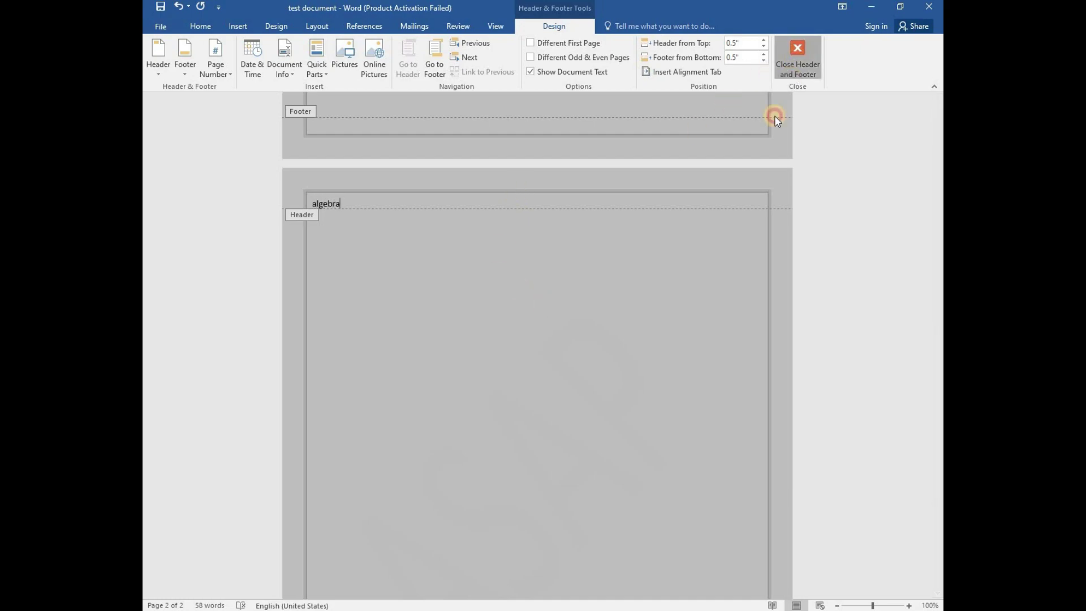
Check the header text on the first and second pages.
scroll(469, 274, up, 20)
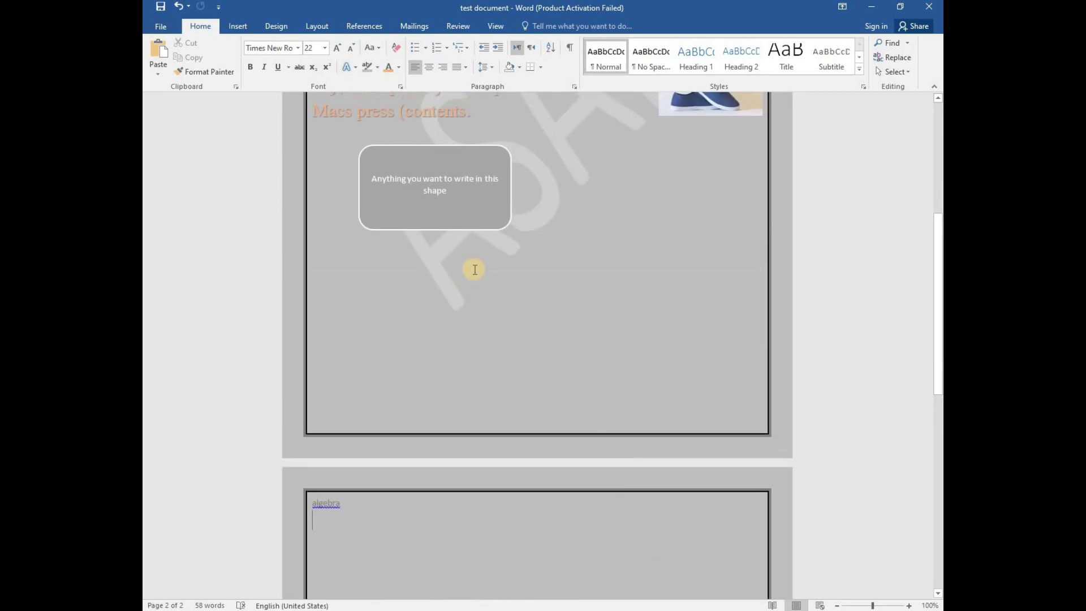
click(328, 144)
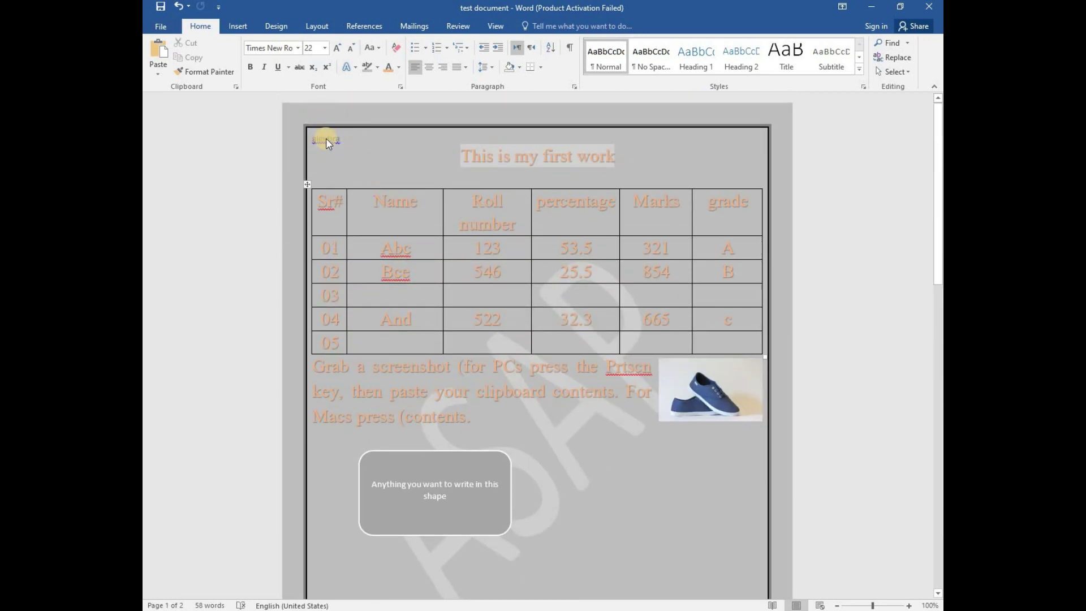
scroll(364, 165, down, 10)
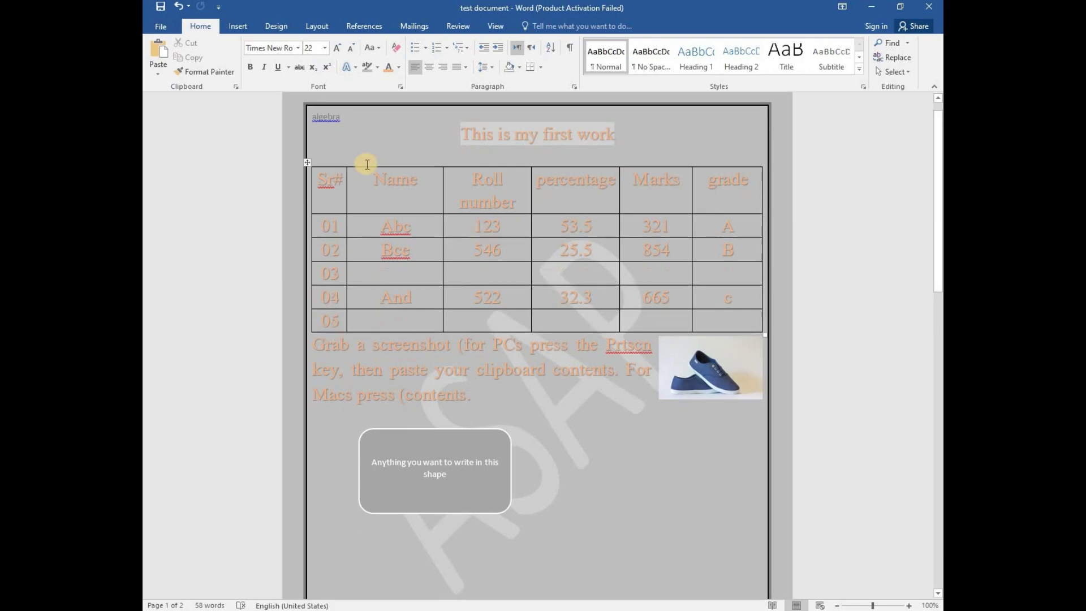
scroll(395, 216, down, 2)
click(500, 339)
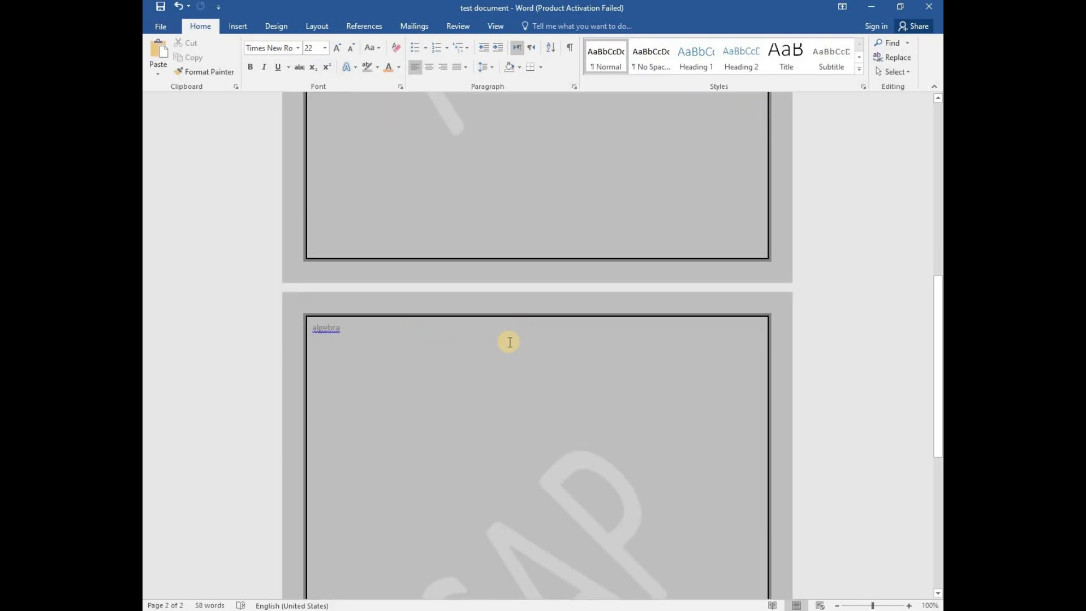
Open the header for editing and insert a centered page number at the top of the page in the Plain Number 2 style.
click(234, 27)
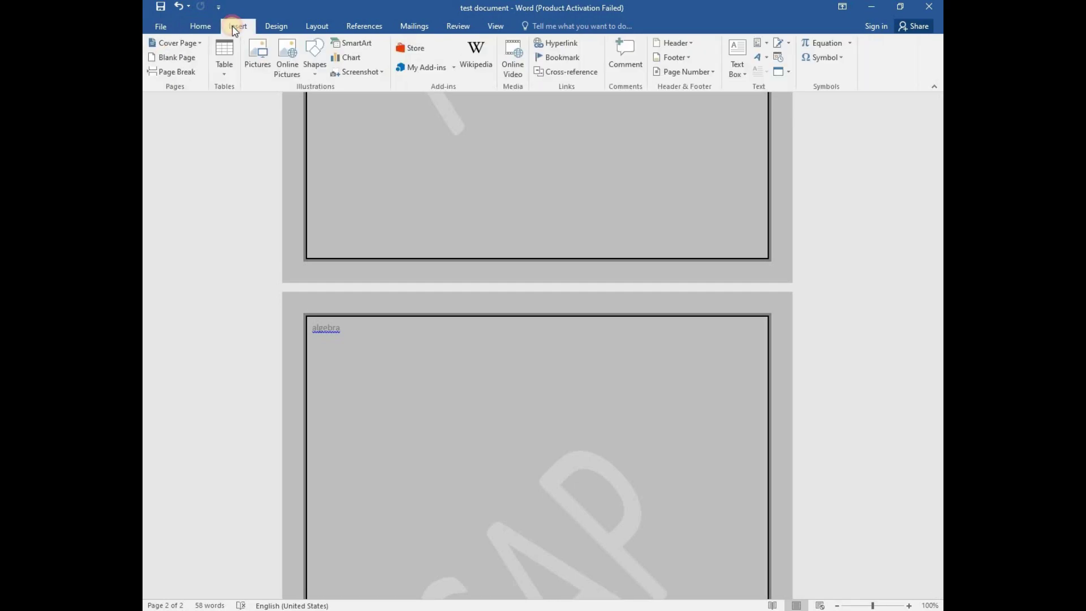
click(687, 44)
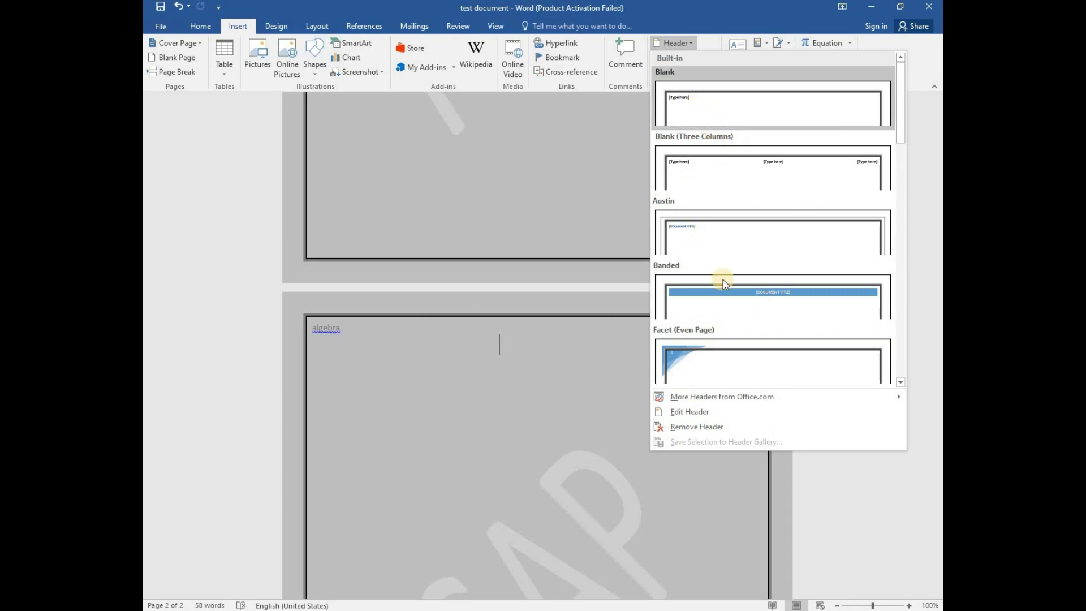
click(725, 412)
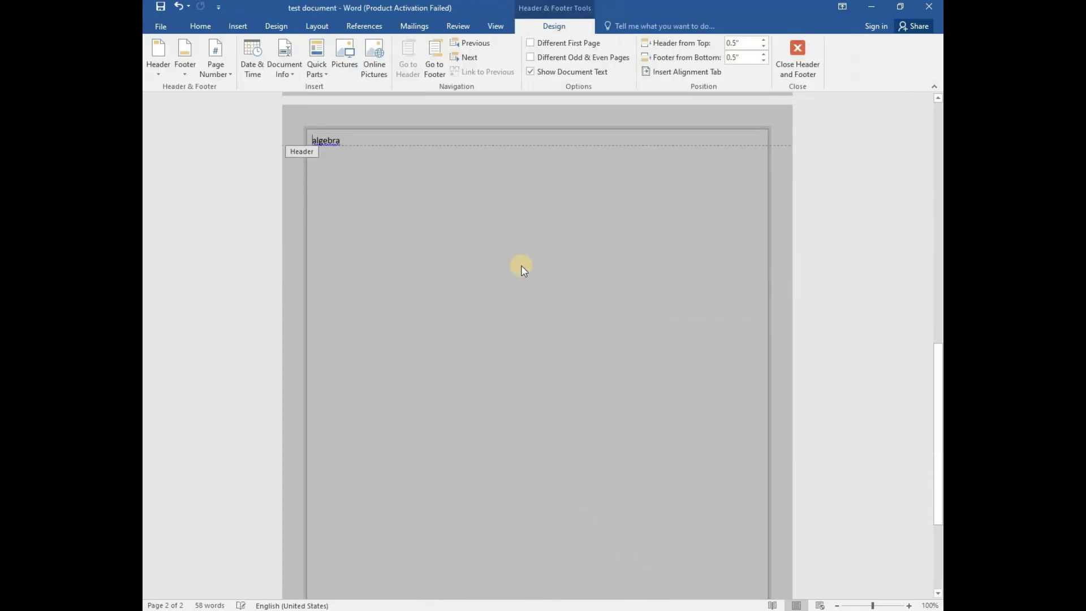
click(216, 65)
mouse_move(244, 88)
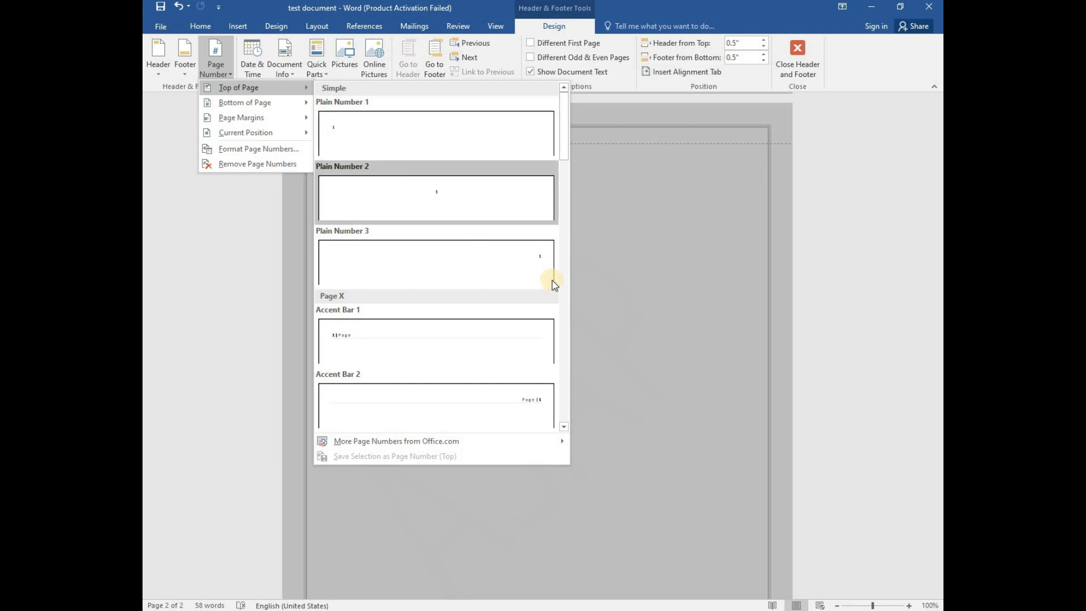
click(451, 199)
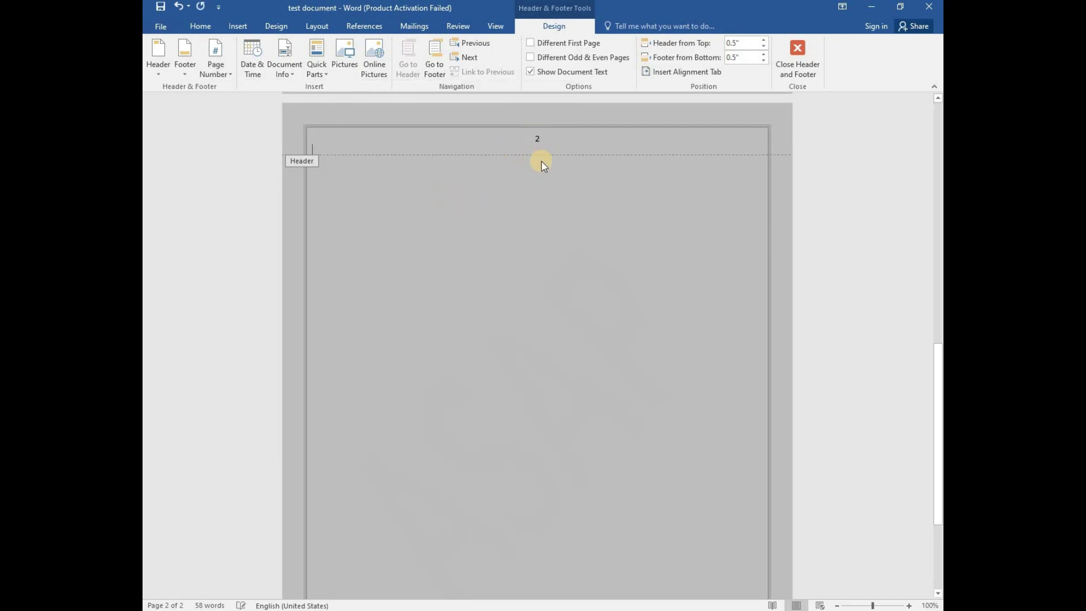
Examine the page numbers in the headers and the footer areas of both pages.
scroll(542, 165, up, 5)
scroll(542, 165, up, 5)
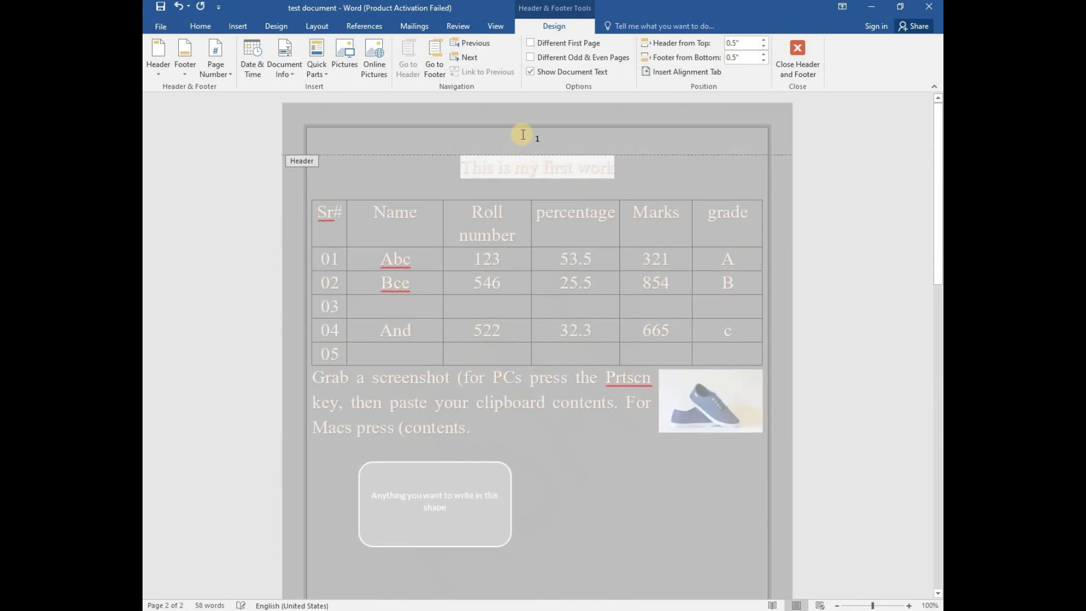
scroll(546, 226, down, 4)
scroll(550, 261, down, 8)
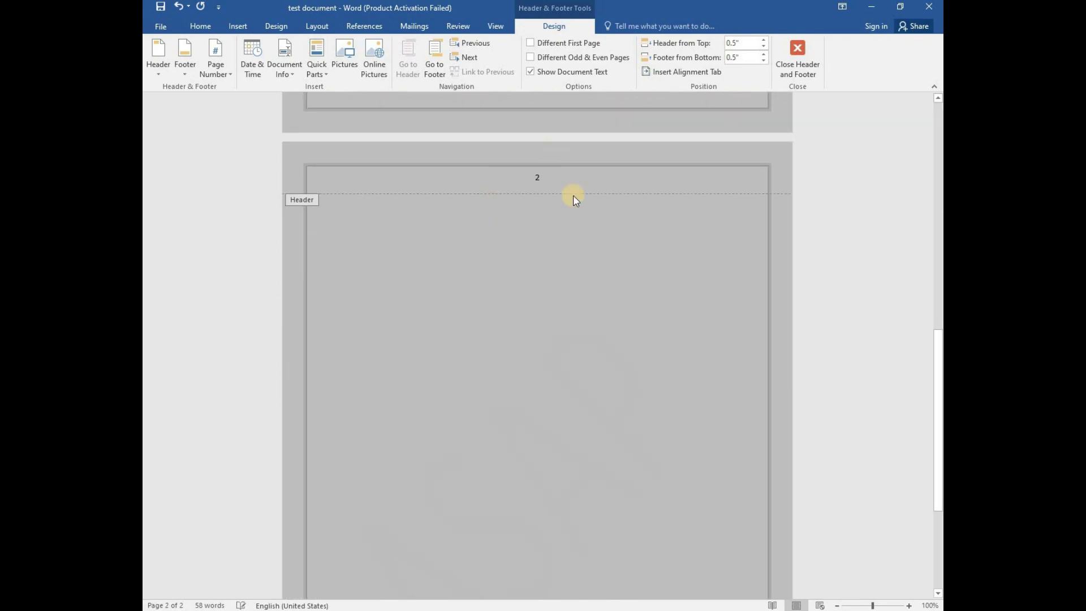
scroll(532, 258, down, 4)
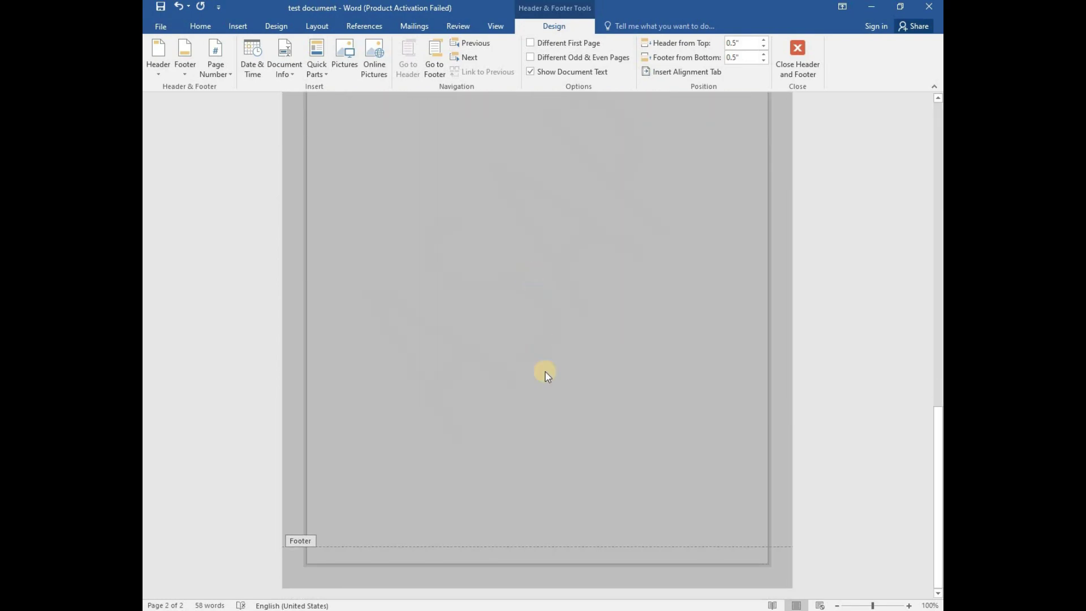
scroll(451, 282, down, 5)
scroll(449, 274, up, 1)
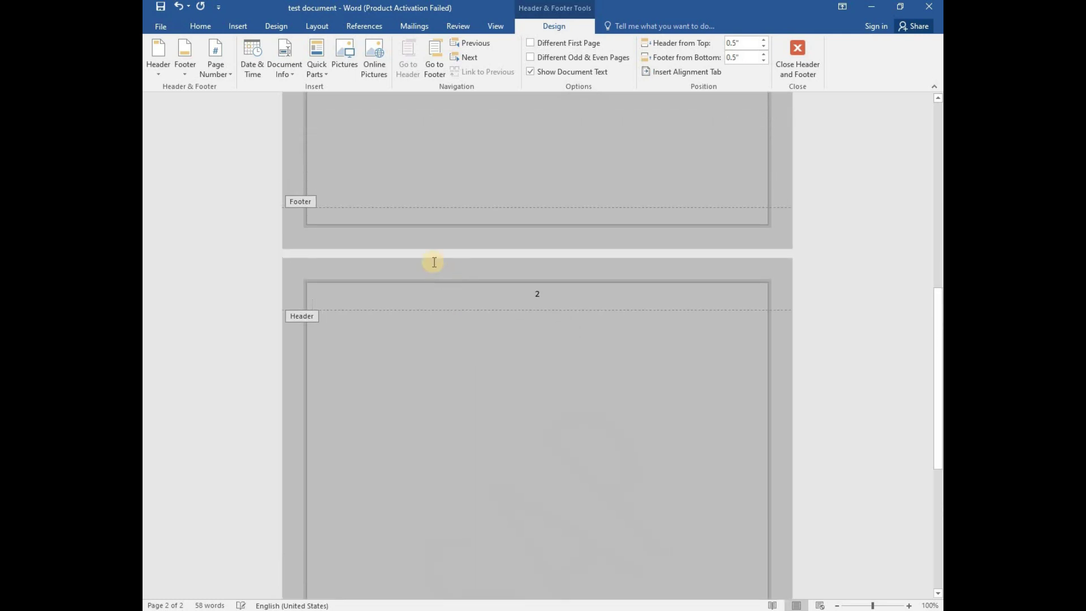
scroll(443, 311, down, 2)
scroll(409, 226, up, 1)
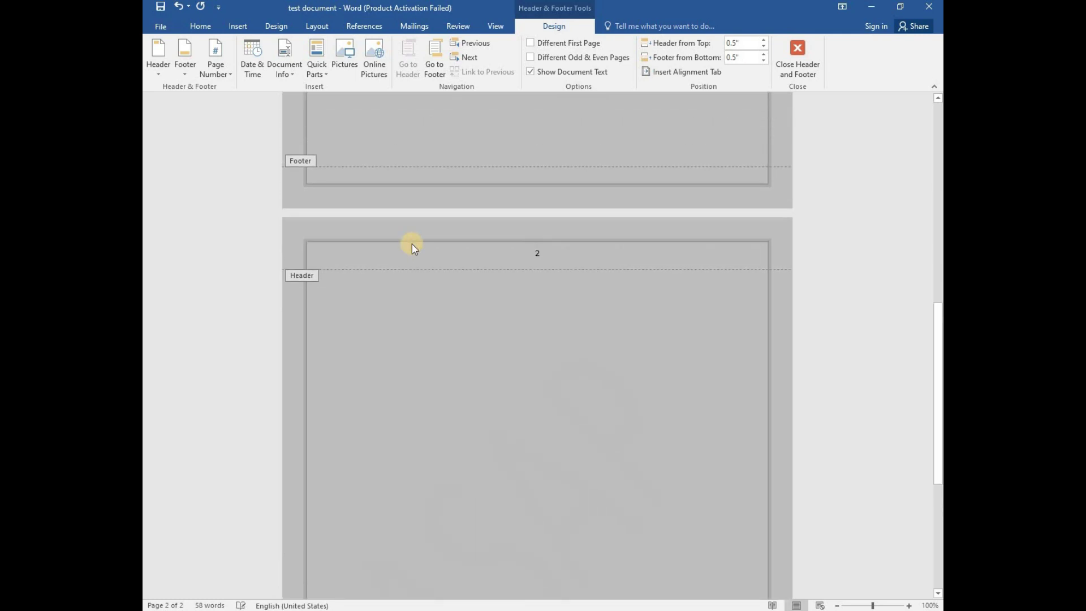
Insert a page number at the bottom of the page in the Accent Bar 2 style.
scroll(422, 262, down, 4)
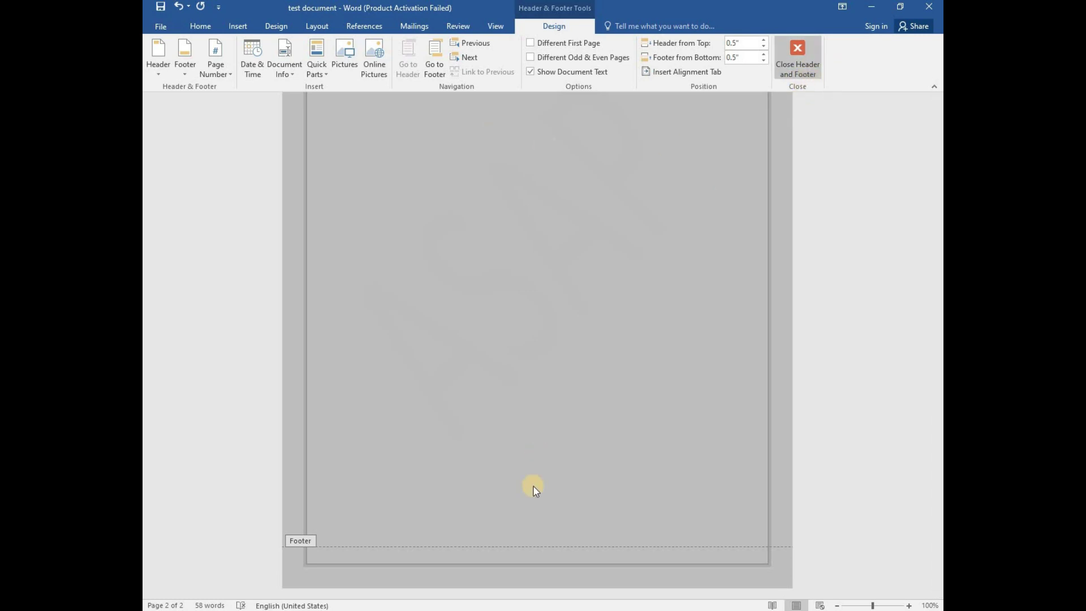
click(533, 563)
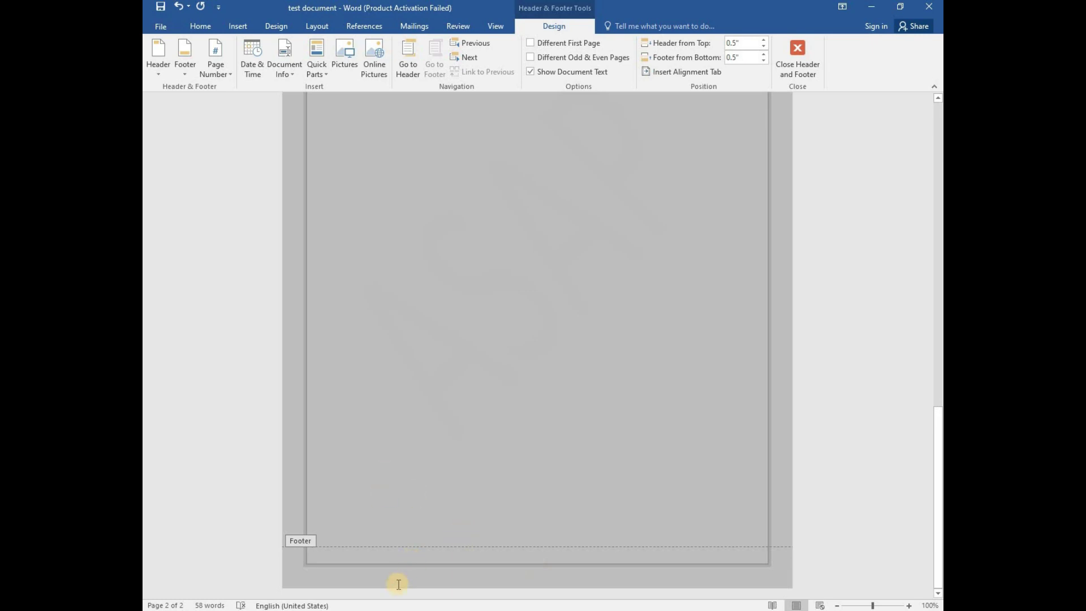
click(212, 75)
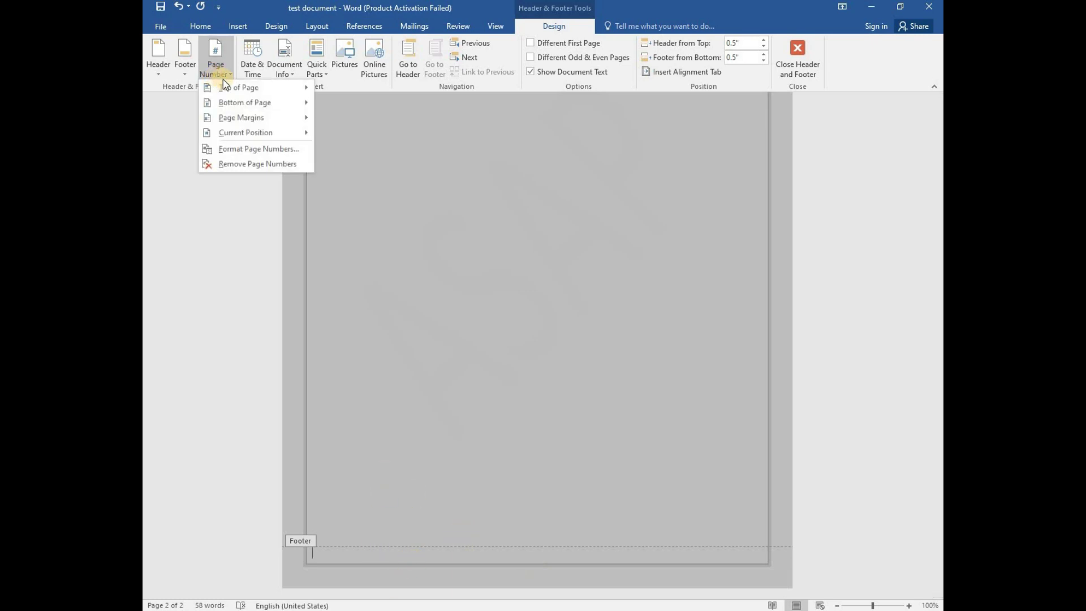
mouse_move(286, 110)
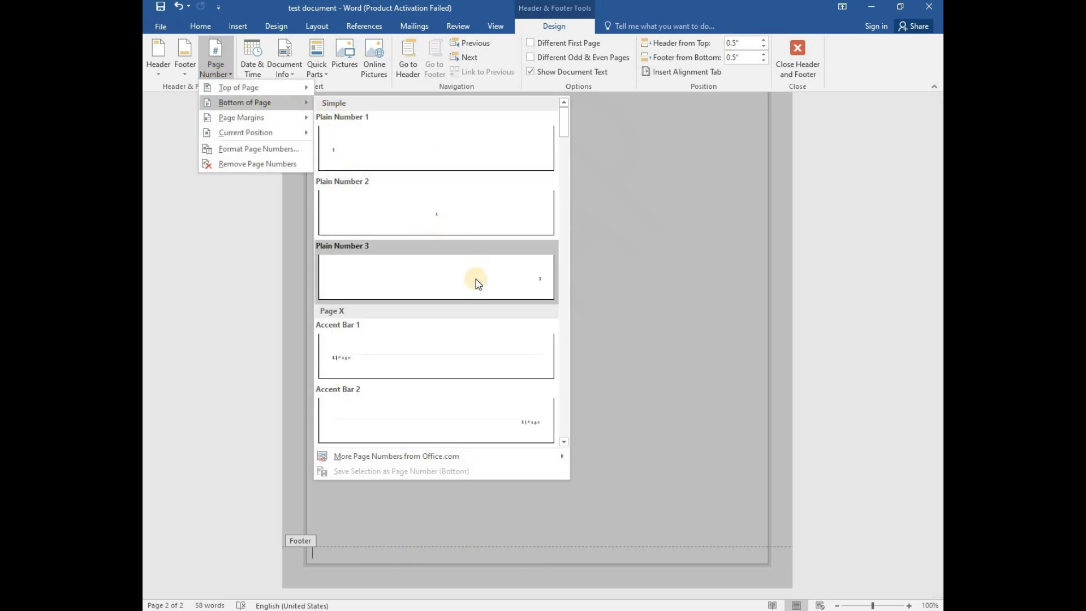
scroll(509, 265, down, 3)
scroll(509, 263, down, 15)
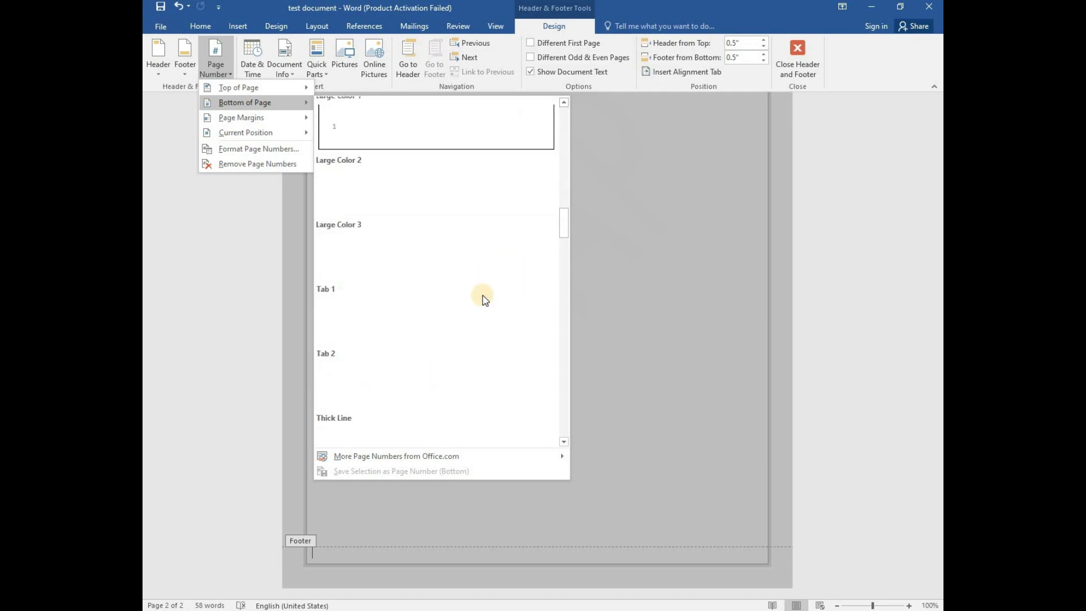
scroll(484, 300, up, 15)
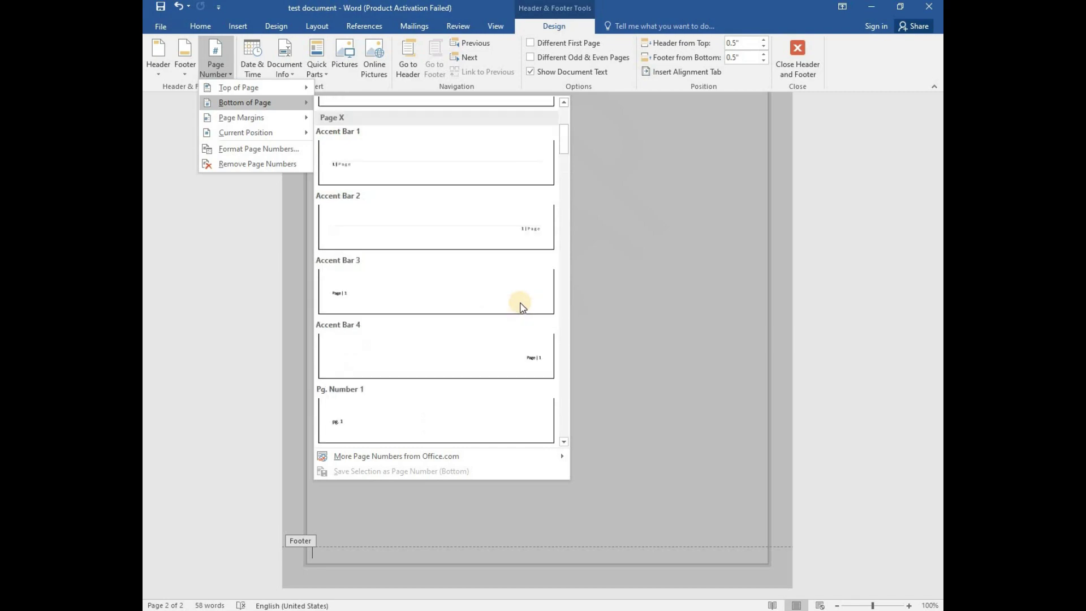
click(531, 242)
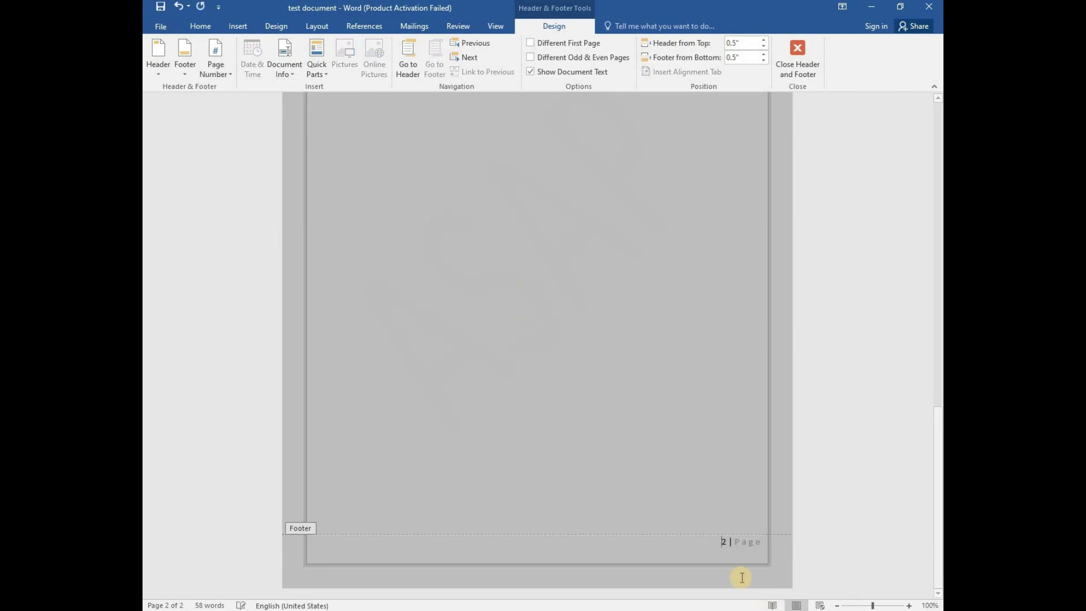
Examine the header and footer page numbers on both pages, returning from header and footer editing to the document body.
scroll(736, 532, up, 5)
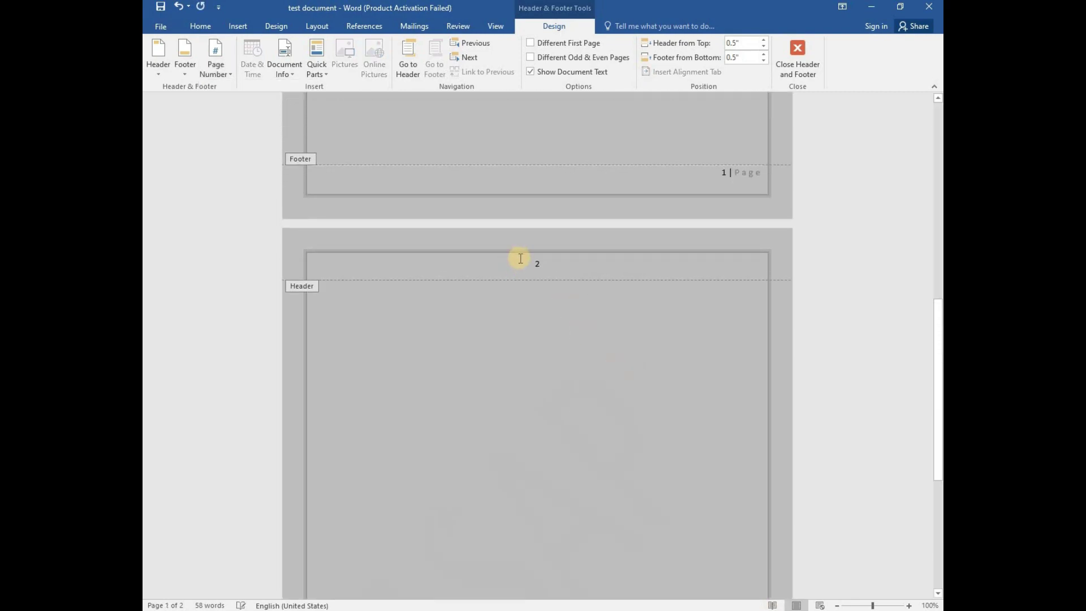
scroll(745, 298, up, 7)
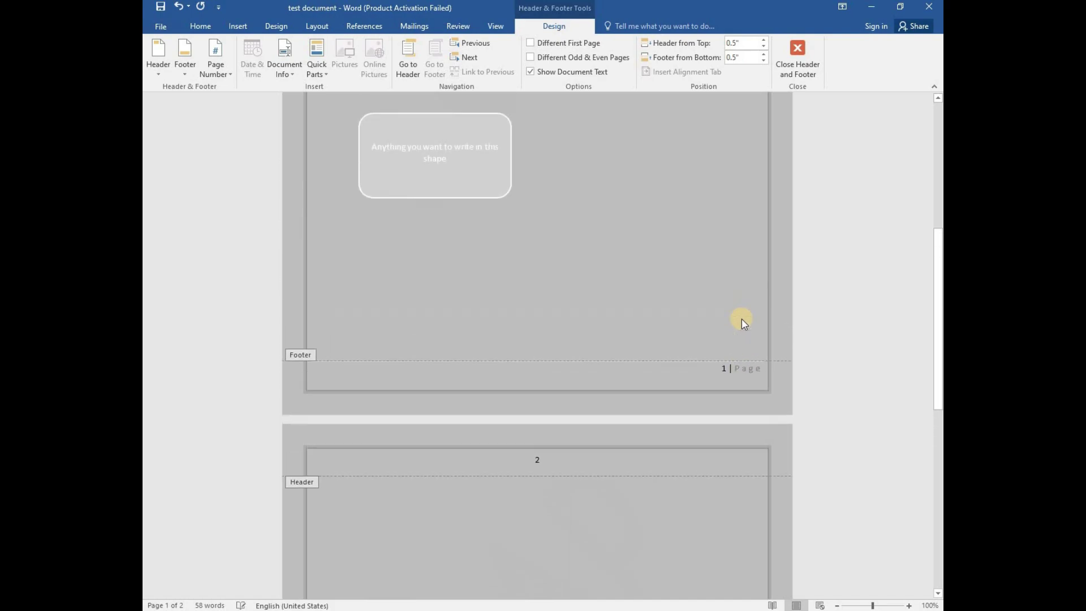
scroll(741, 319, up, 5)
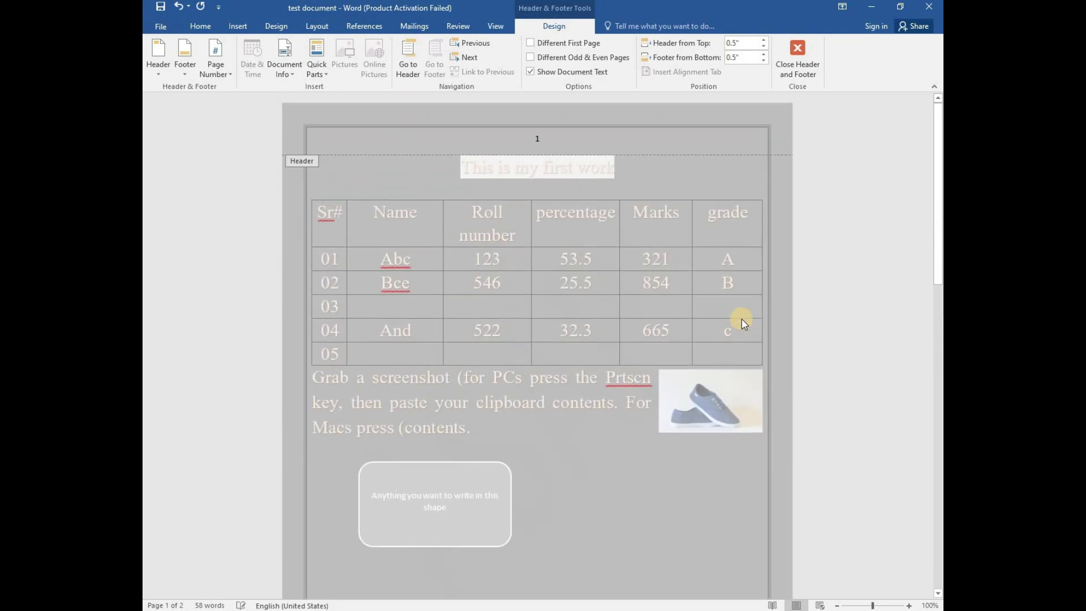
scroll(741, 319, down, 6)
scroll(738, 333, down, 6)
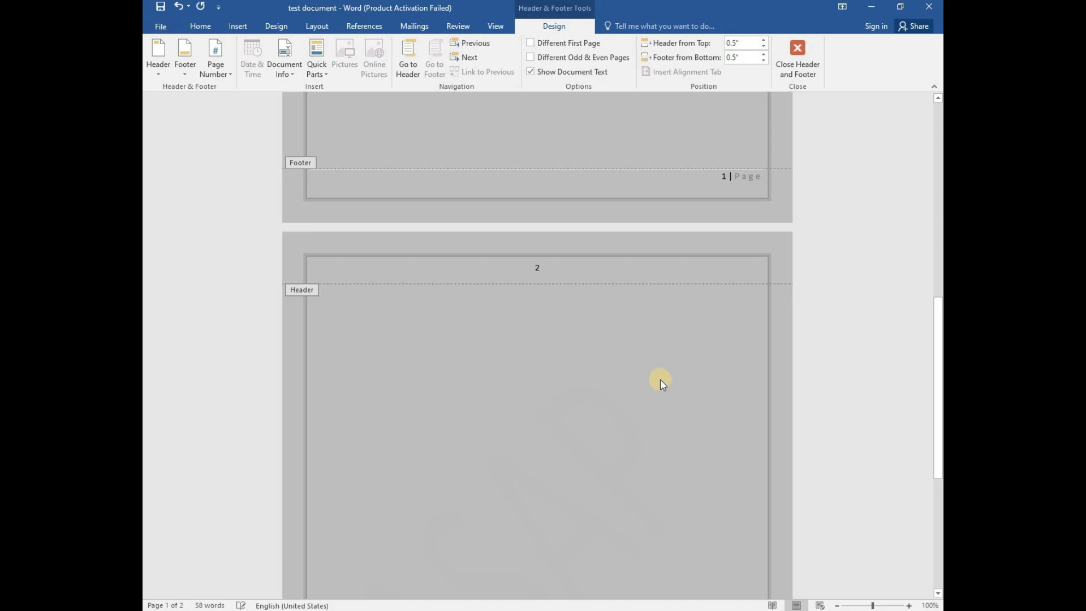
double_click(660, 379)
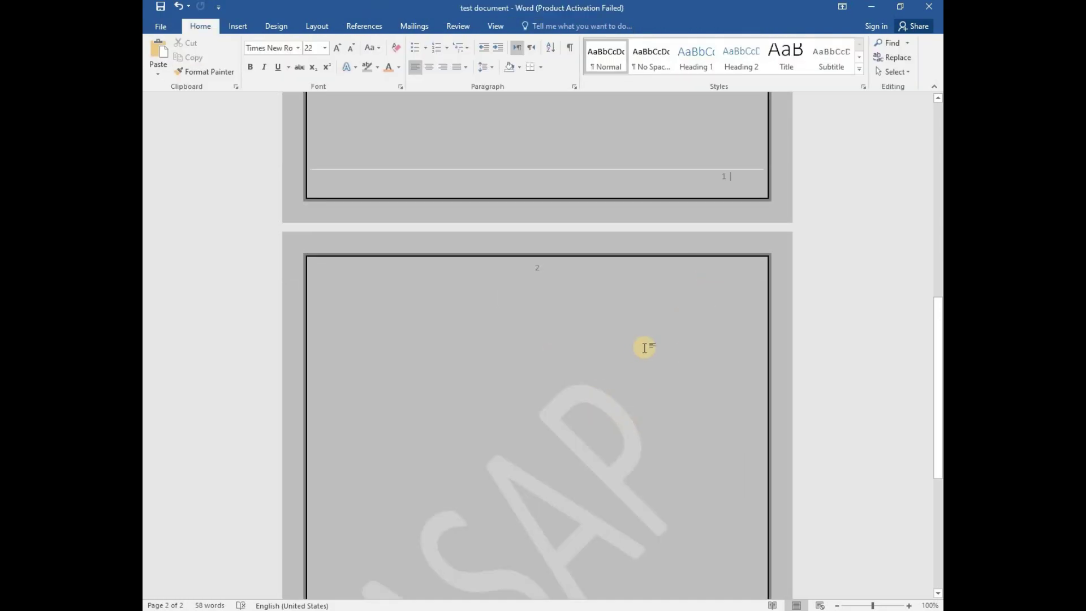
click(557, 270)
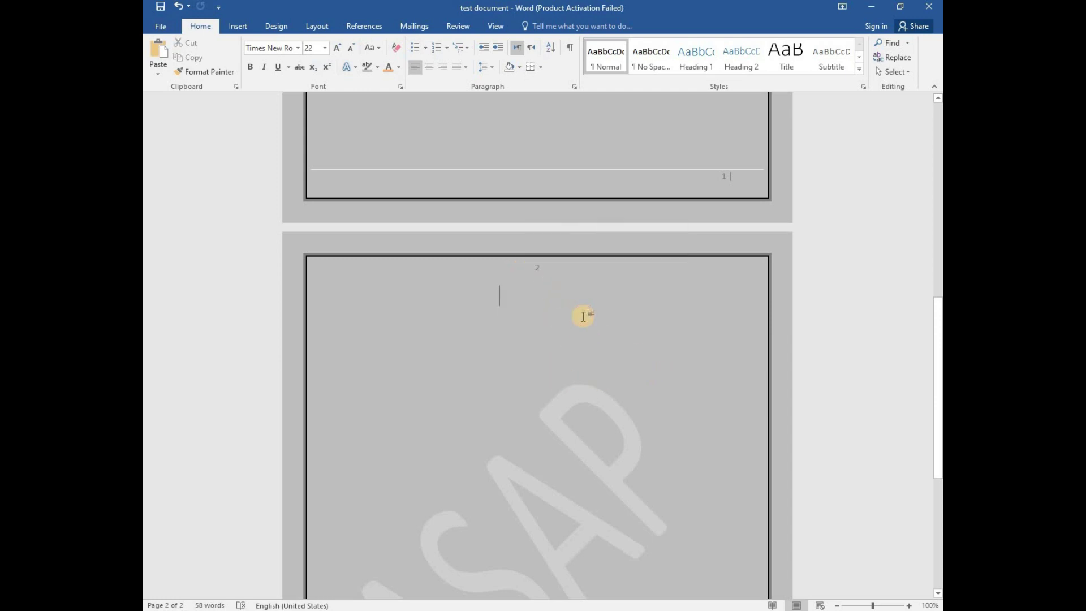
scroll(683, 366, down, 5)
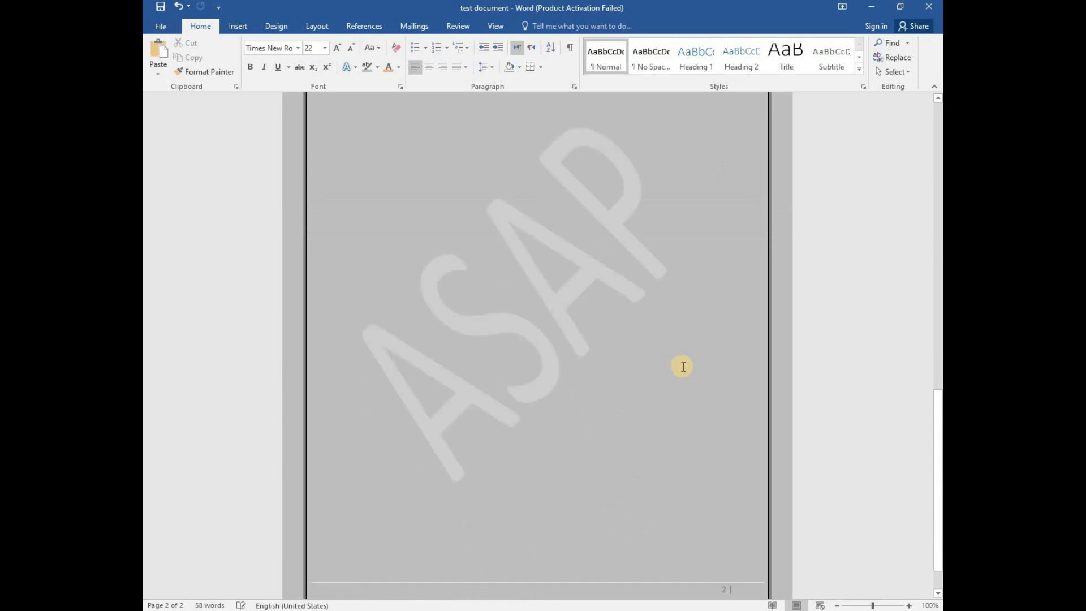
scroll(577, 308, up, 12)
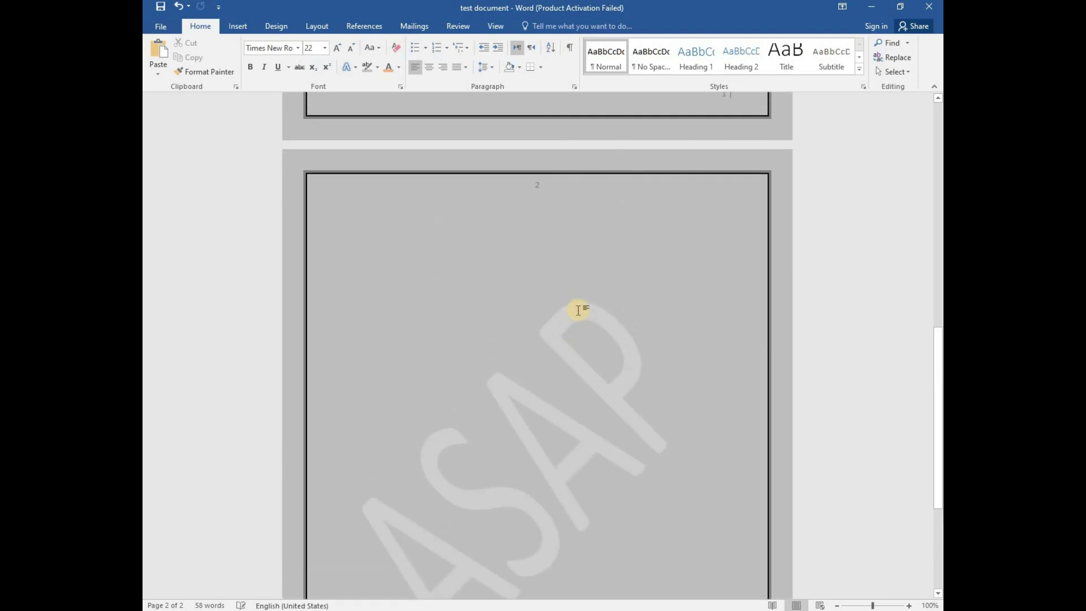